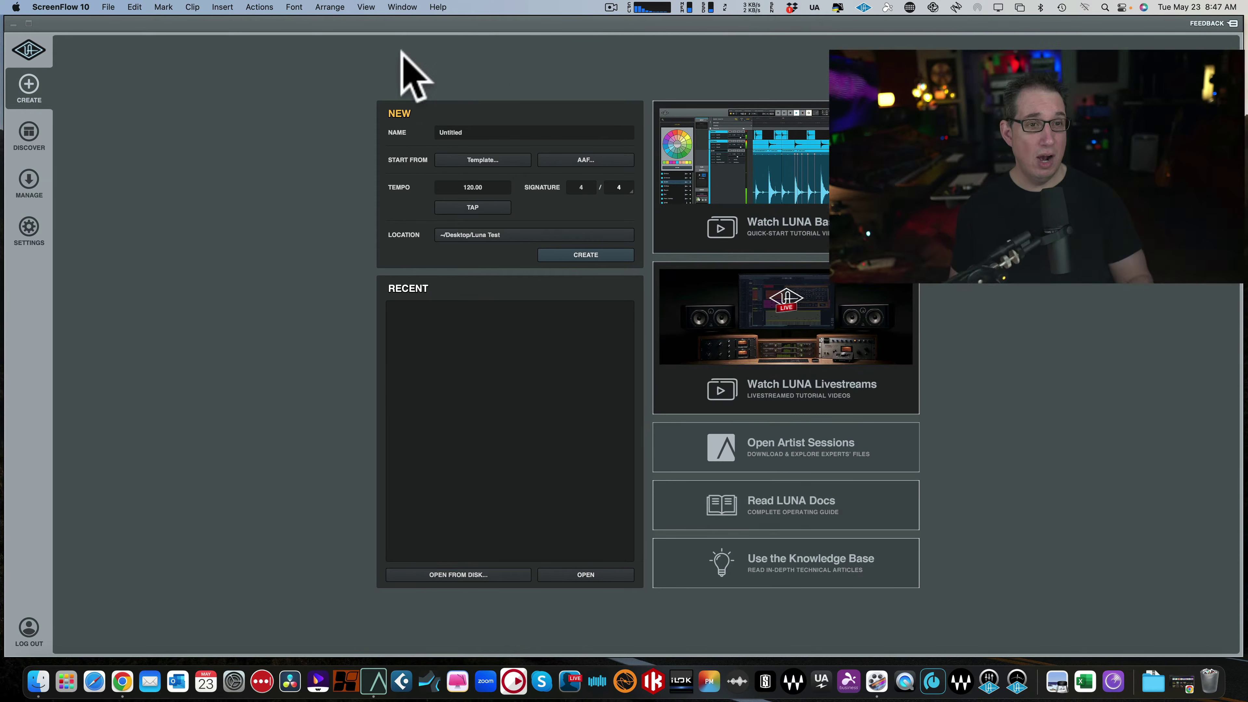
Name the new session Luna Test.
click(315, 59)
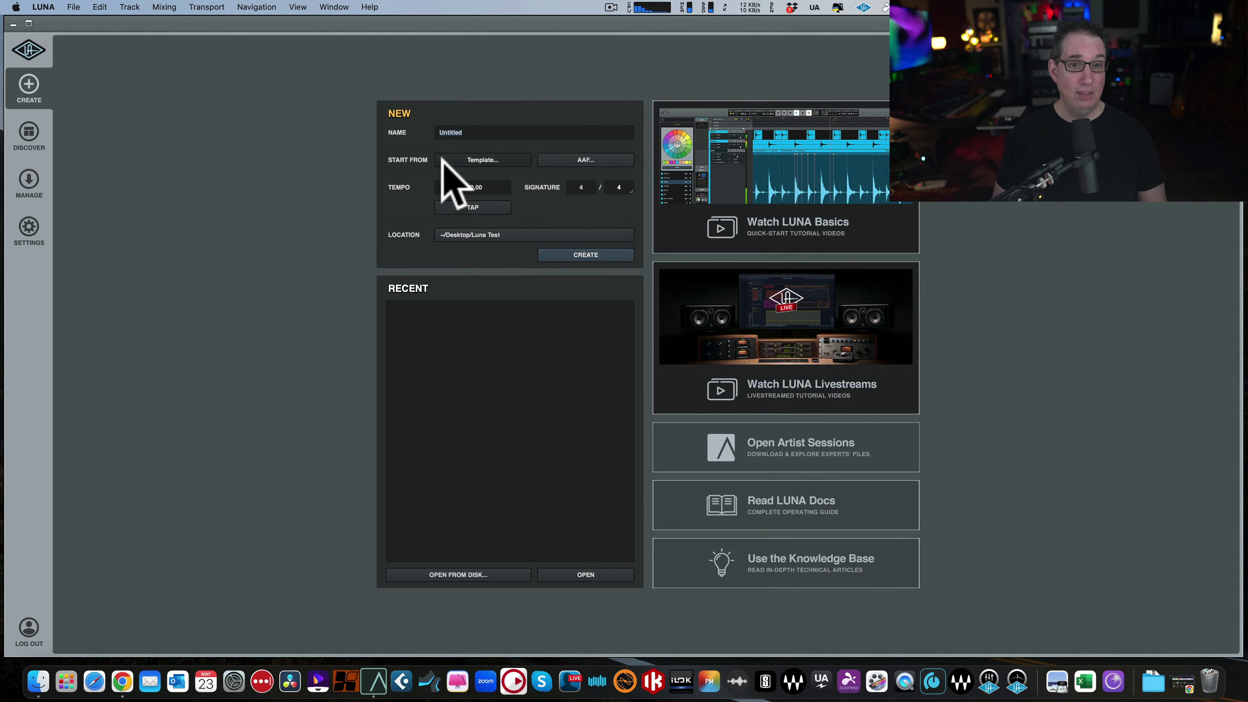
click(473, 129)
click(369, 122)
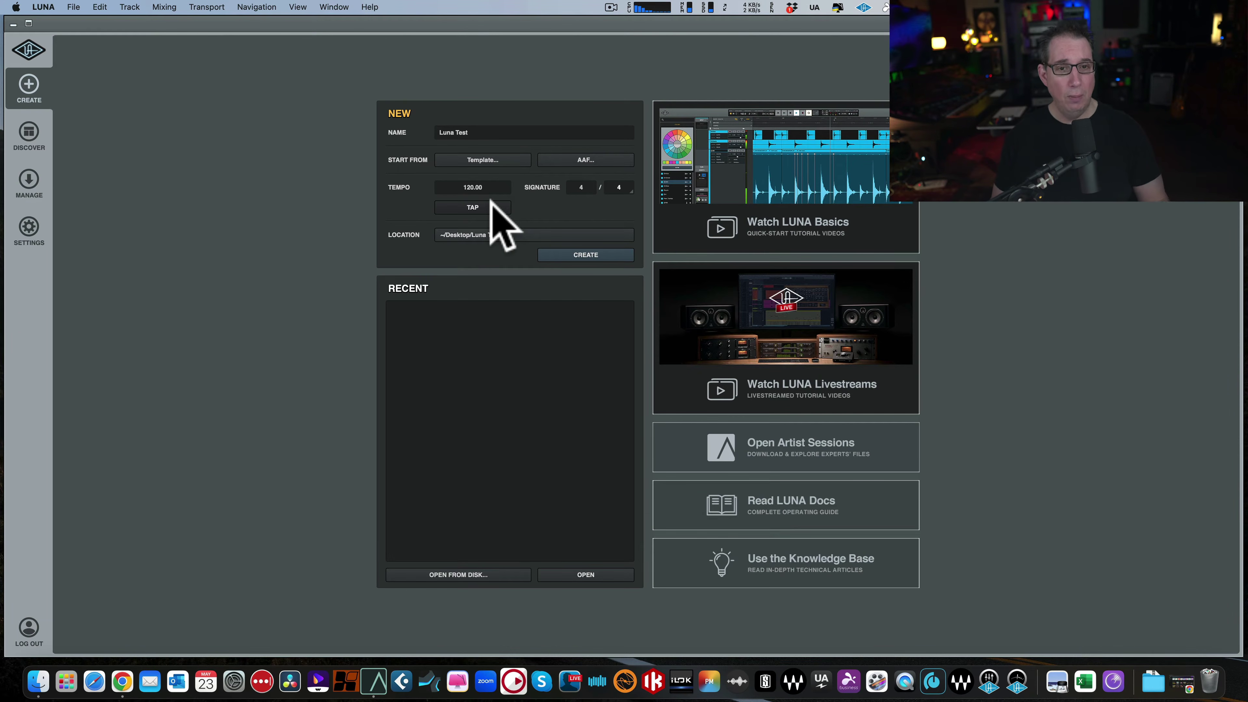
Choose the Luna Test folder on the Desktop as the session location and create the session.
click(487, 234)
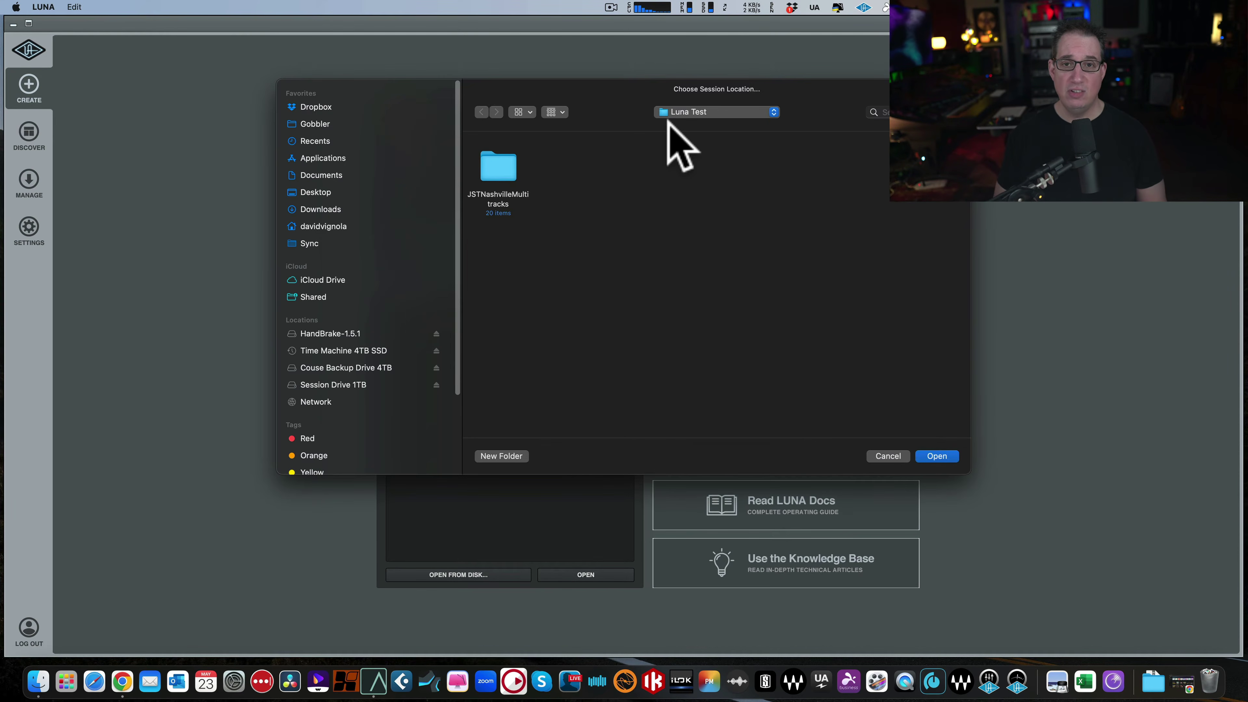
click(686, 103)
click(687, 114)
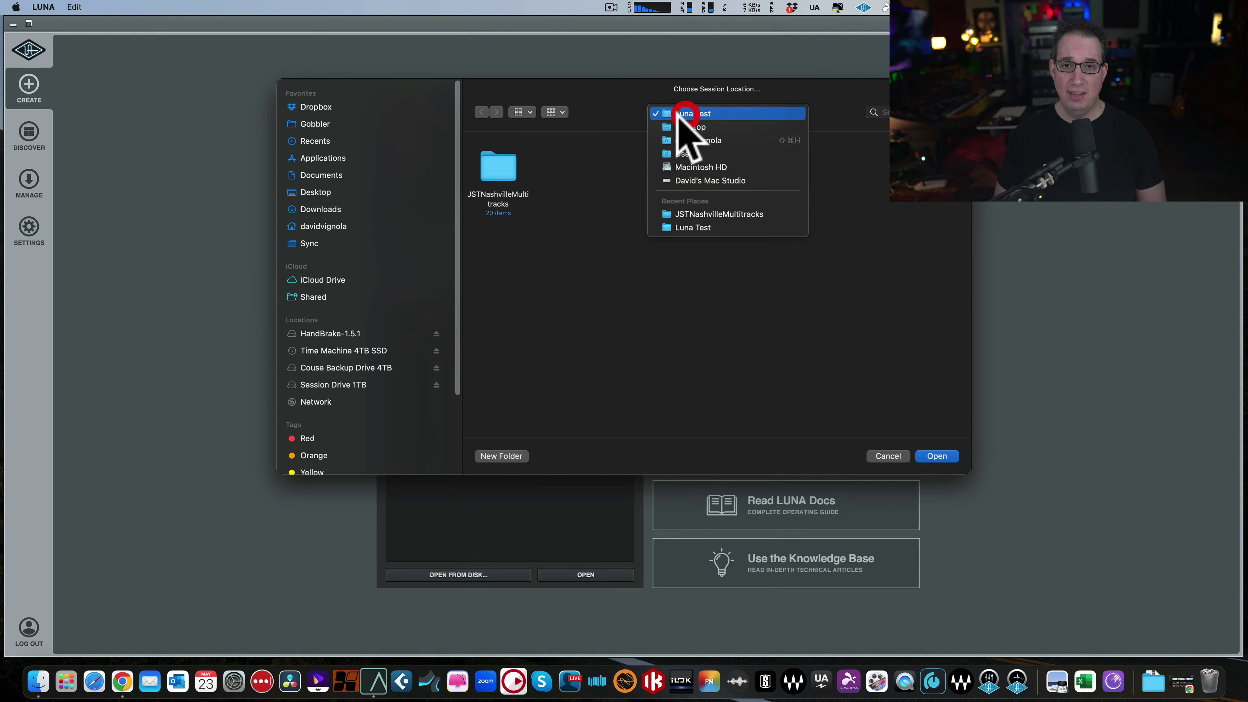
click(933, 456)
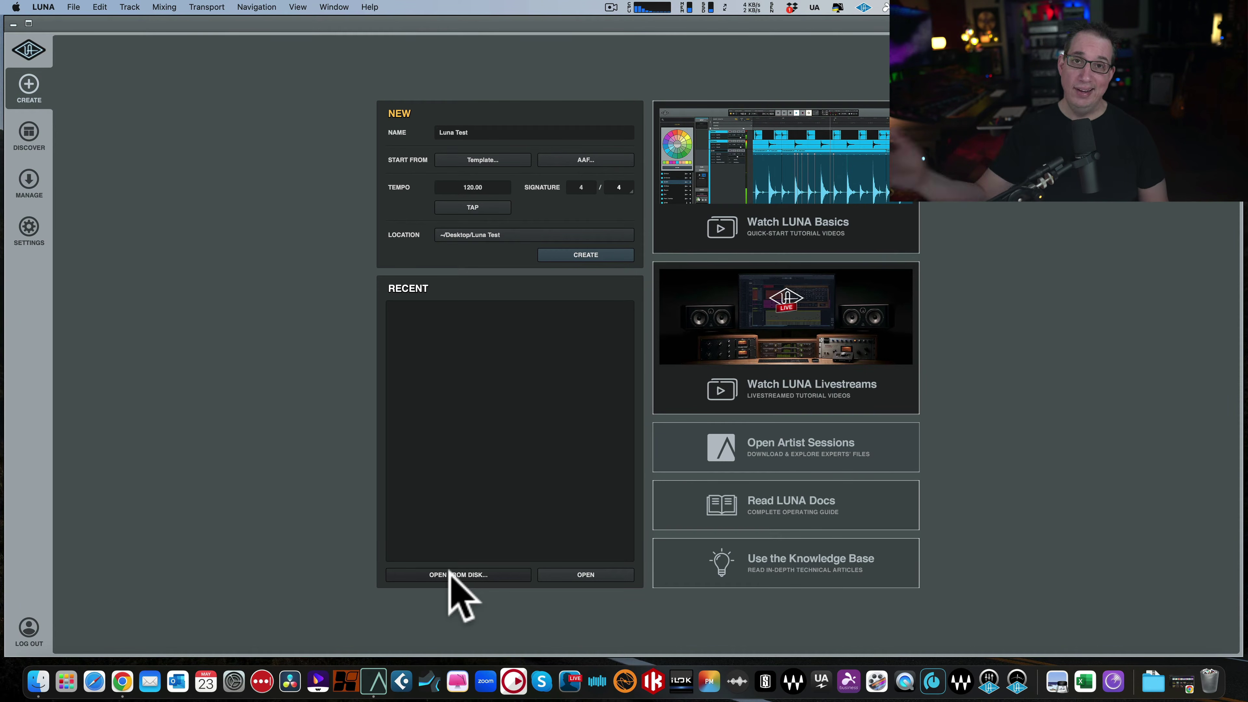
click(580, 254)
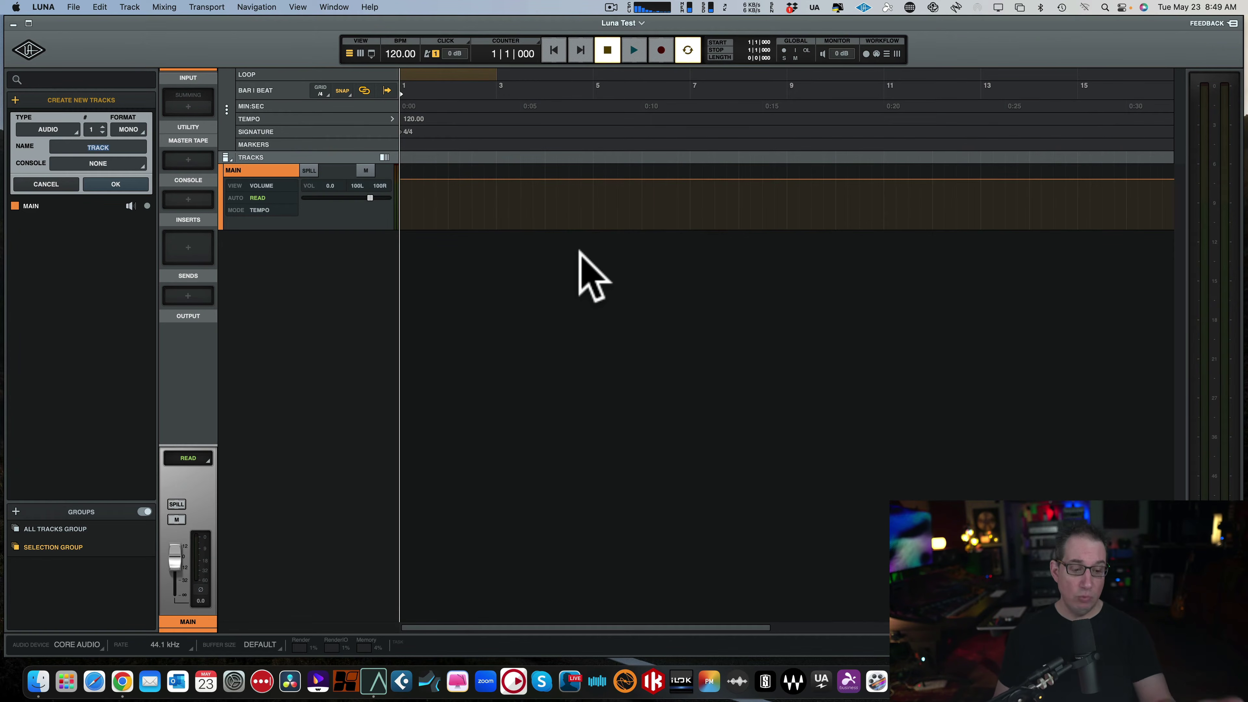
Switch back and forth between the timeline and mixer views to compare them, ending on the timeline.
key(F2)
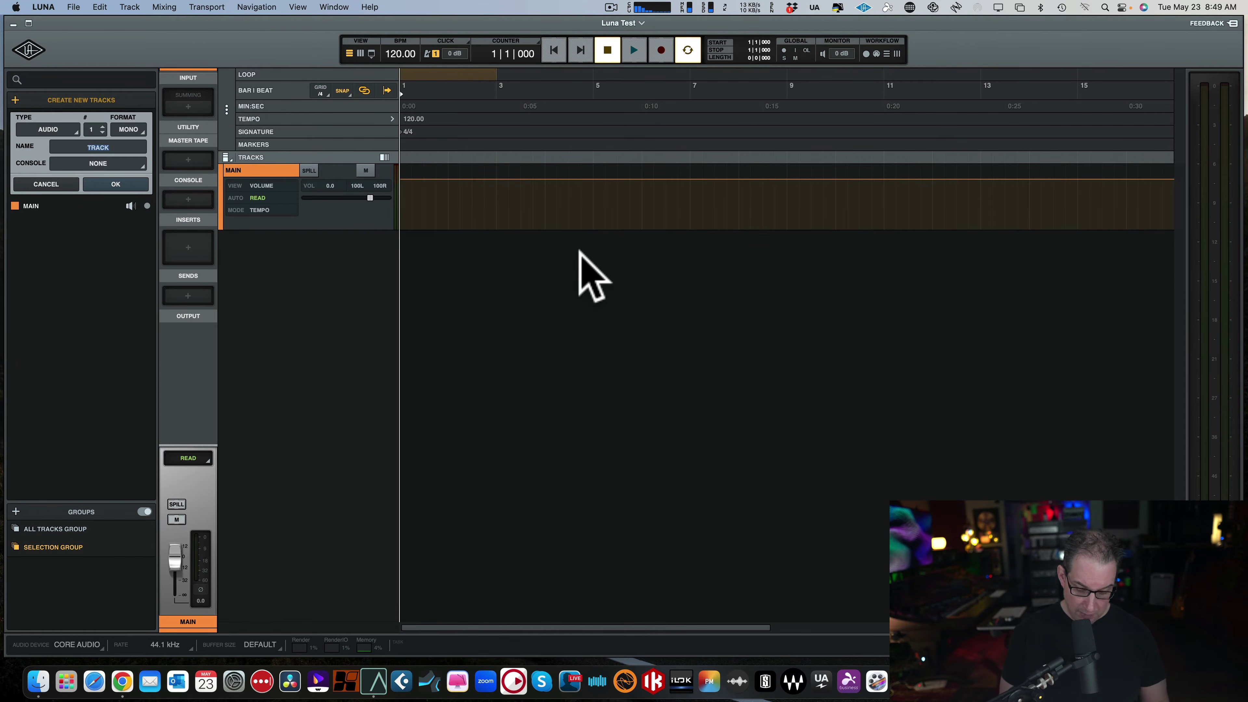
key(super+equal)
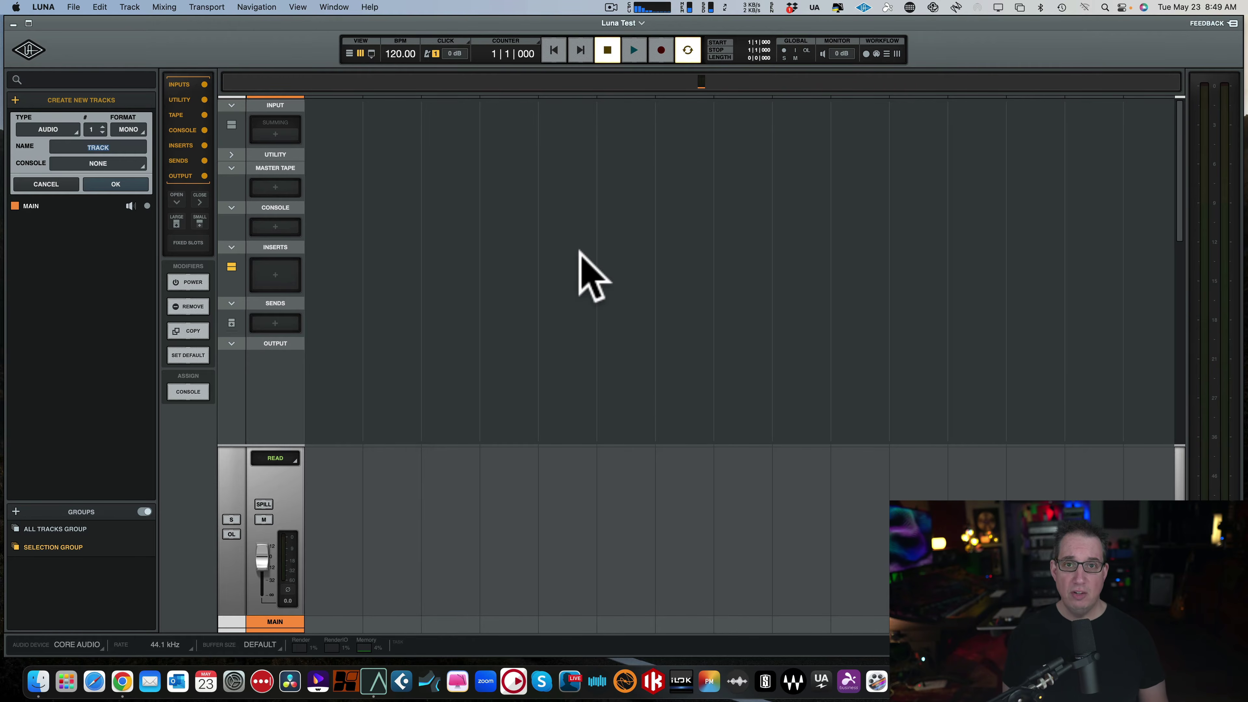
key(super+equal)
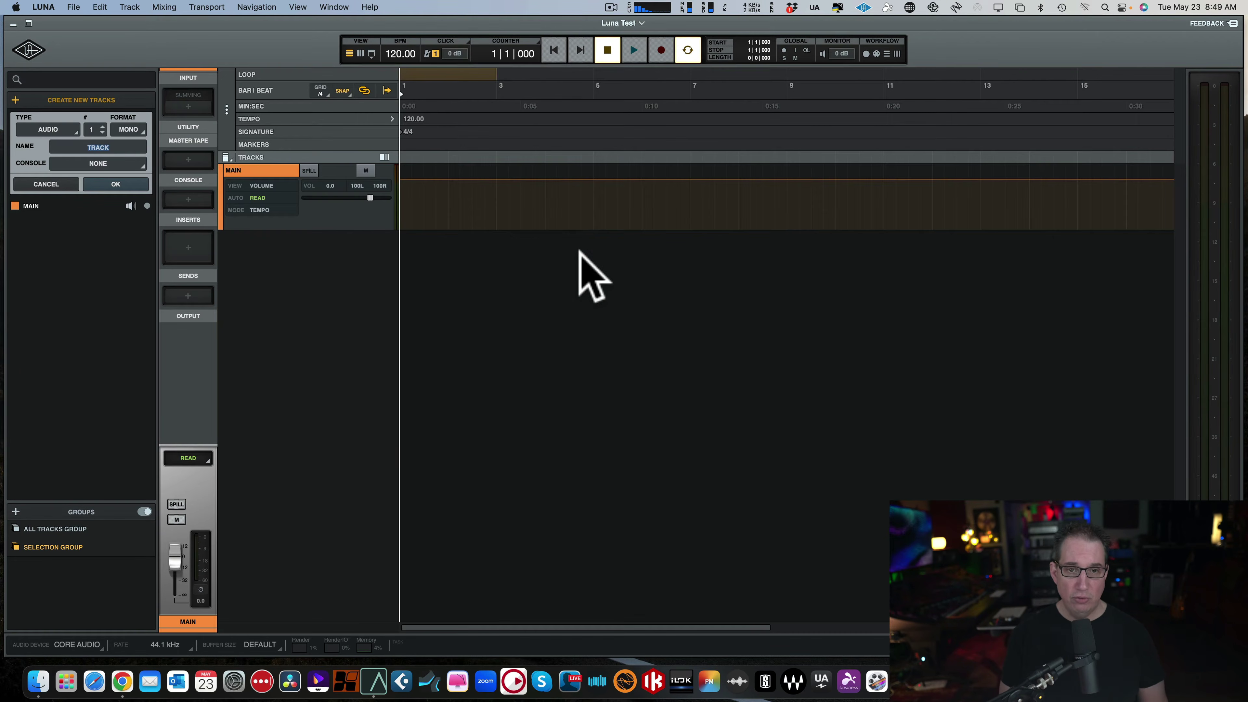
key(super+equal)
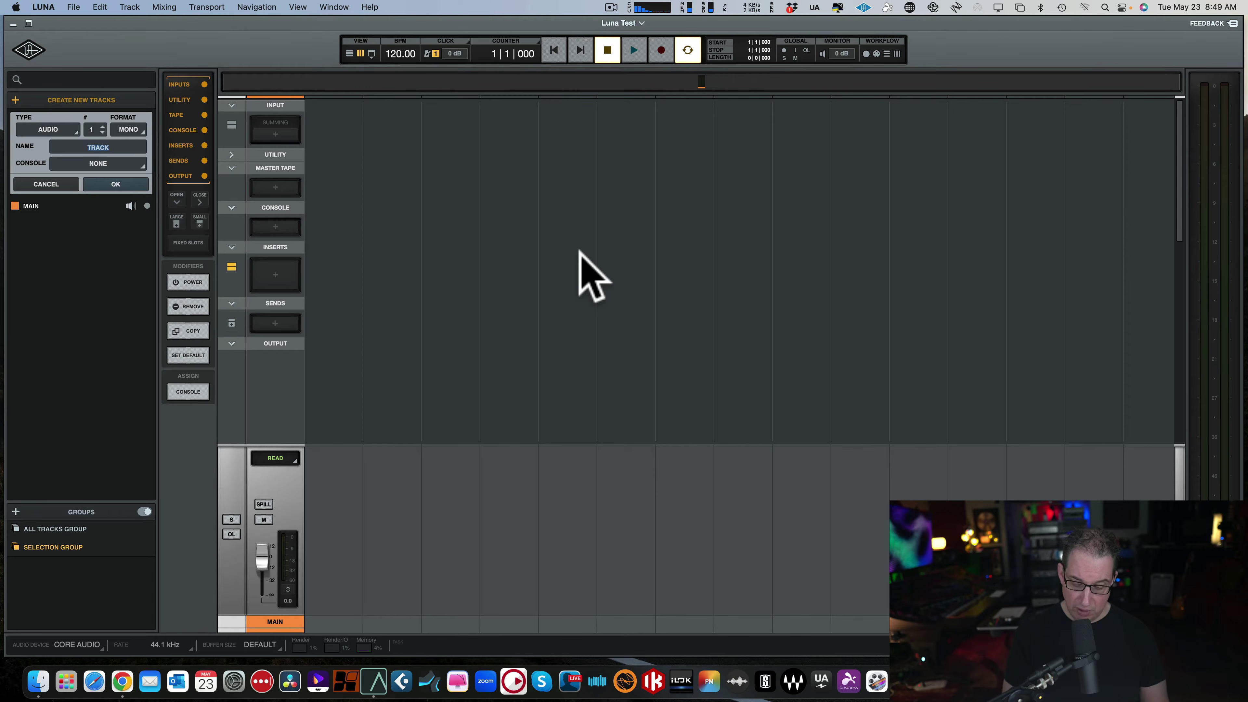
key(super+equal)
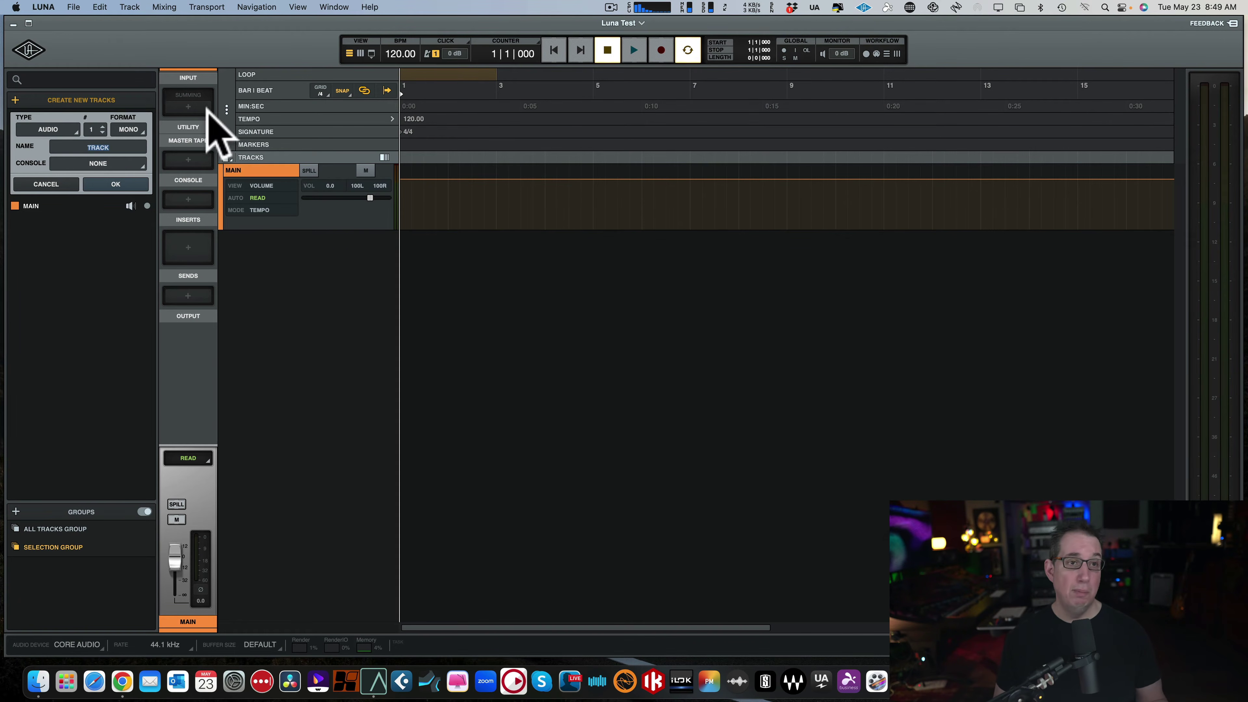
Import all the WAV files from the JSTNashvilleMultitracks folder into the session.
click(139, 54)
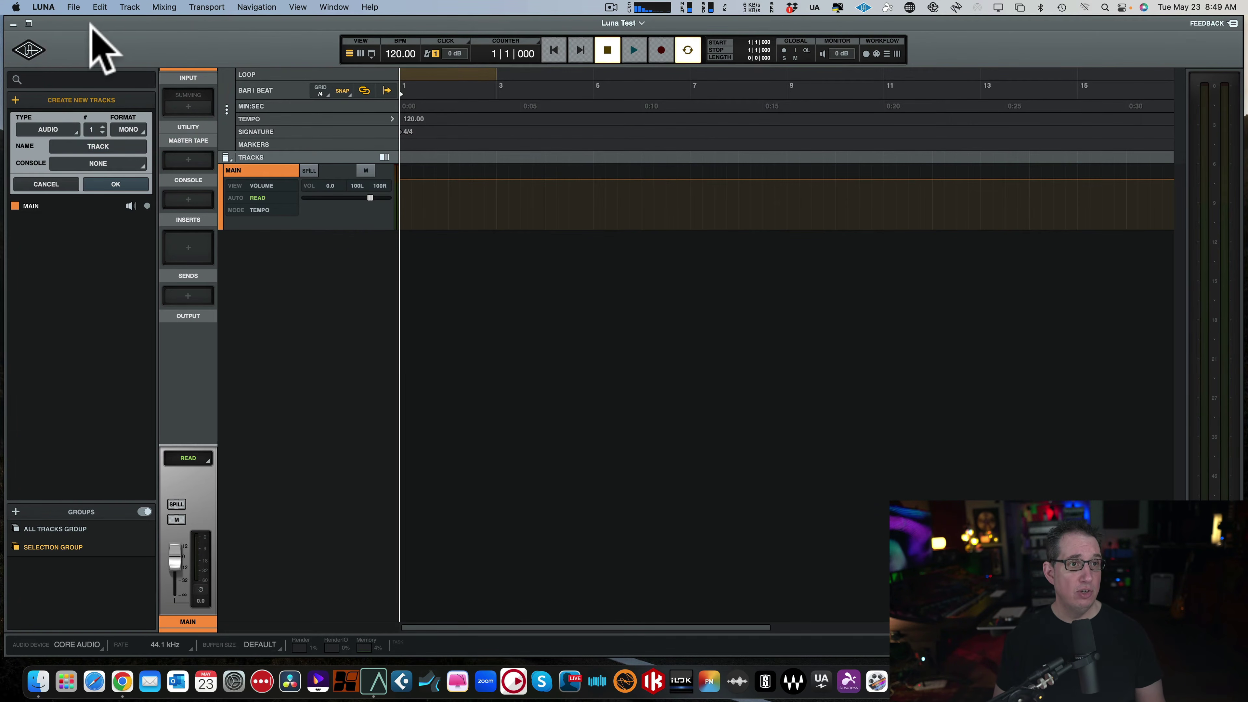
click(73, 7)
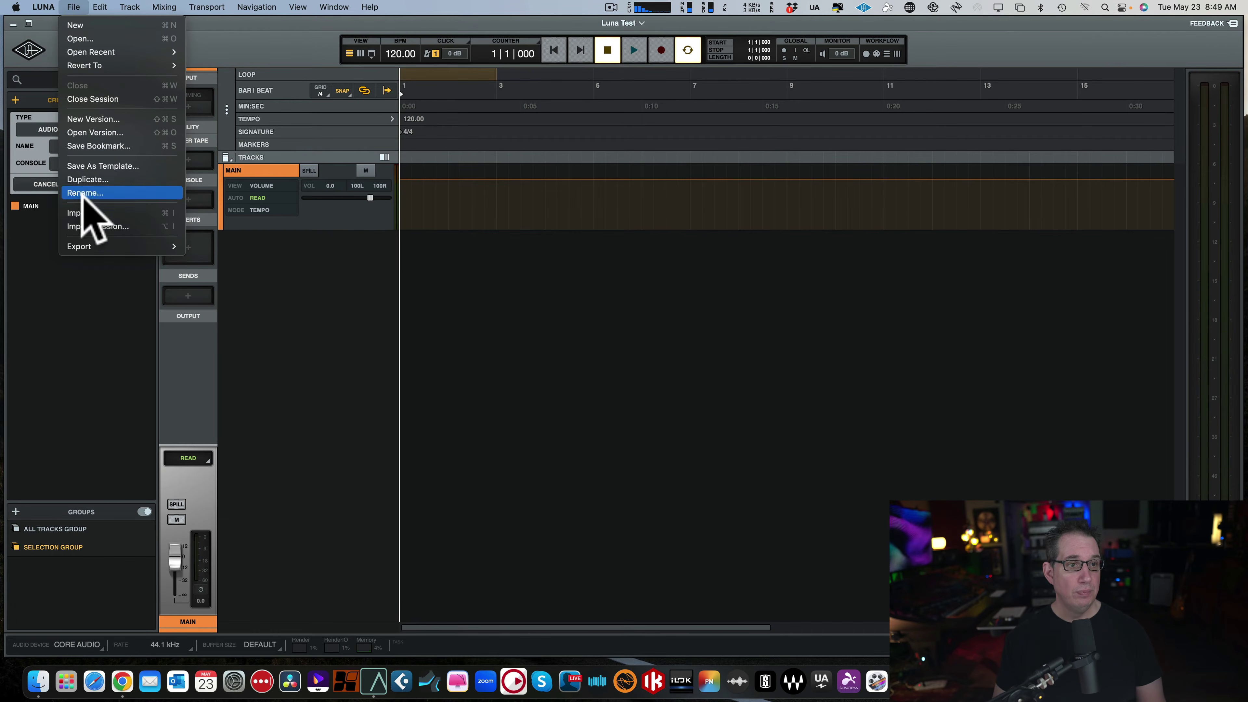
click(90, 226)
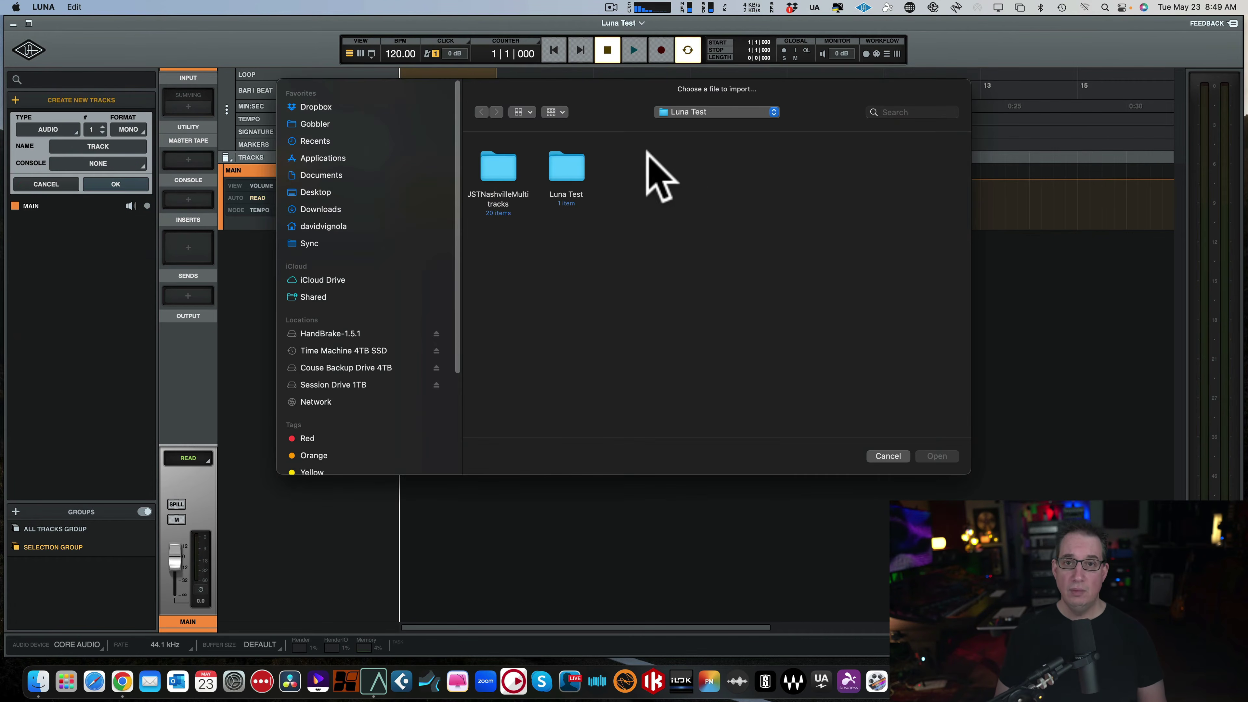
click(501, 167)
double_click(502, 166)
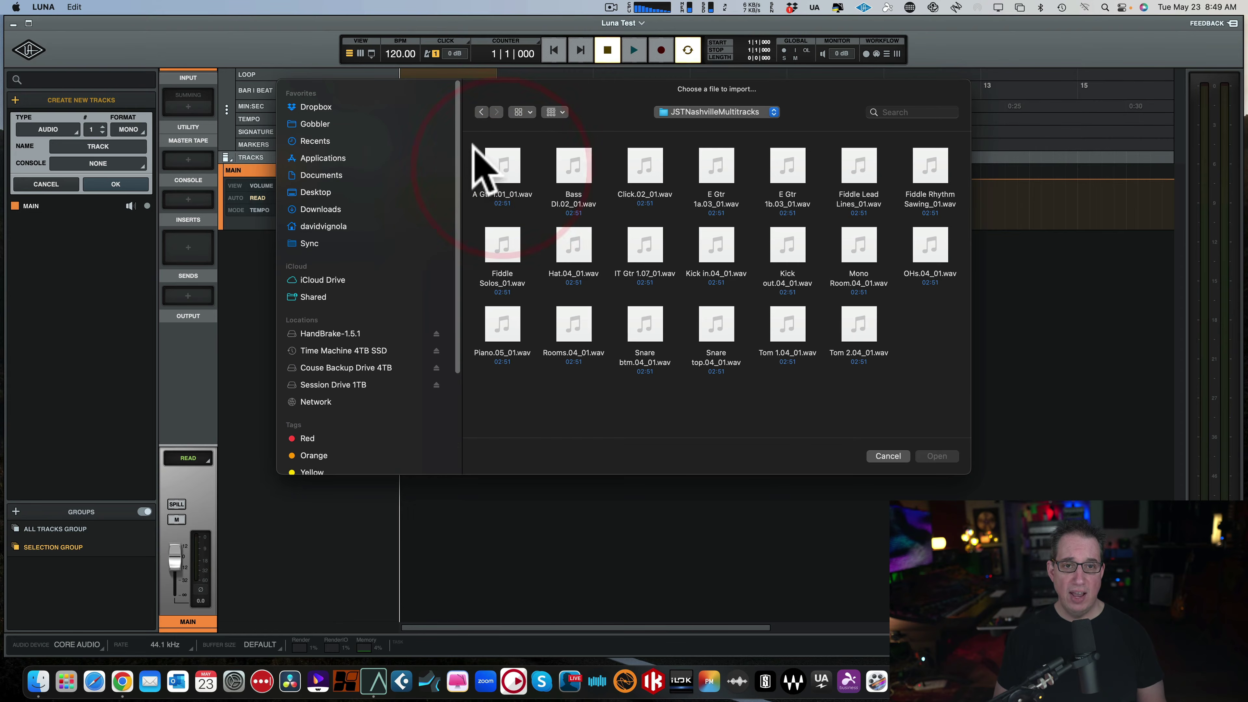
drag(471, 139, 947, 382)
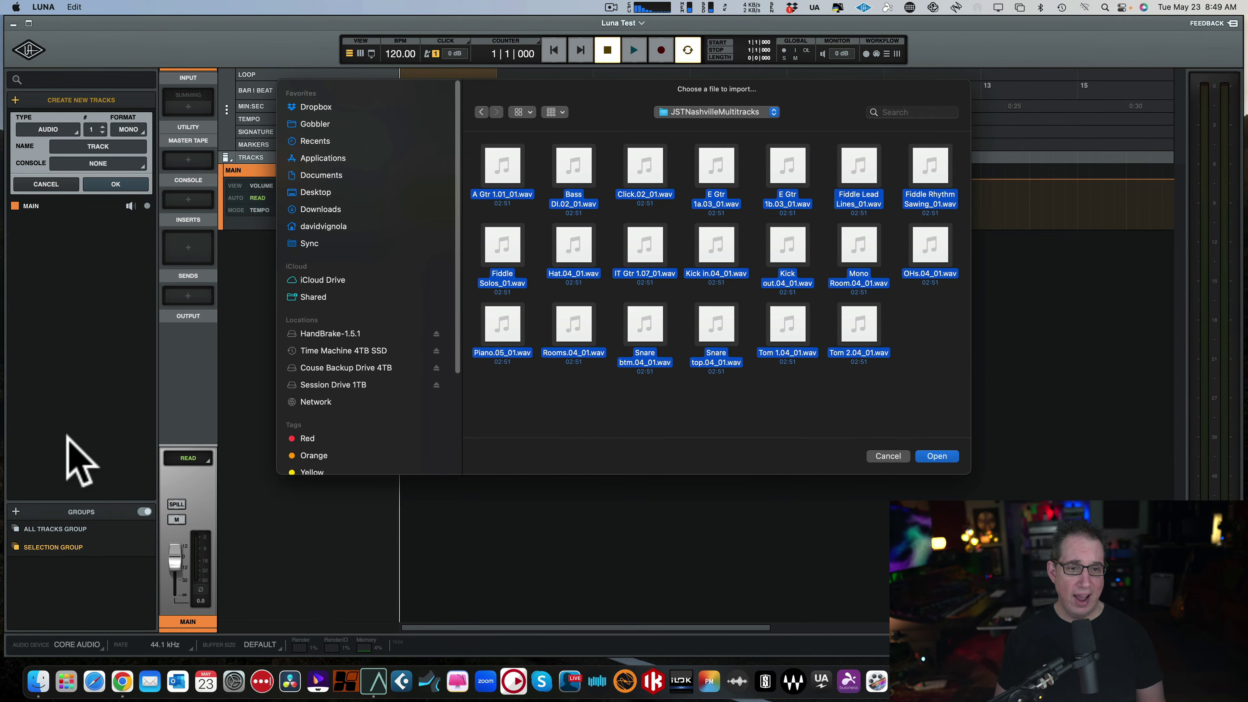
click(937, 455)
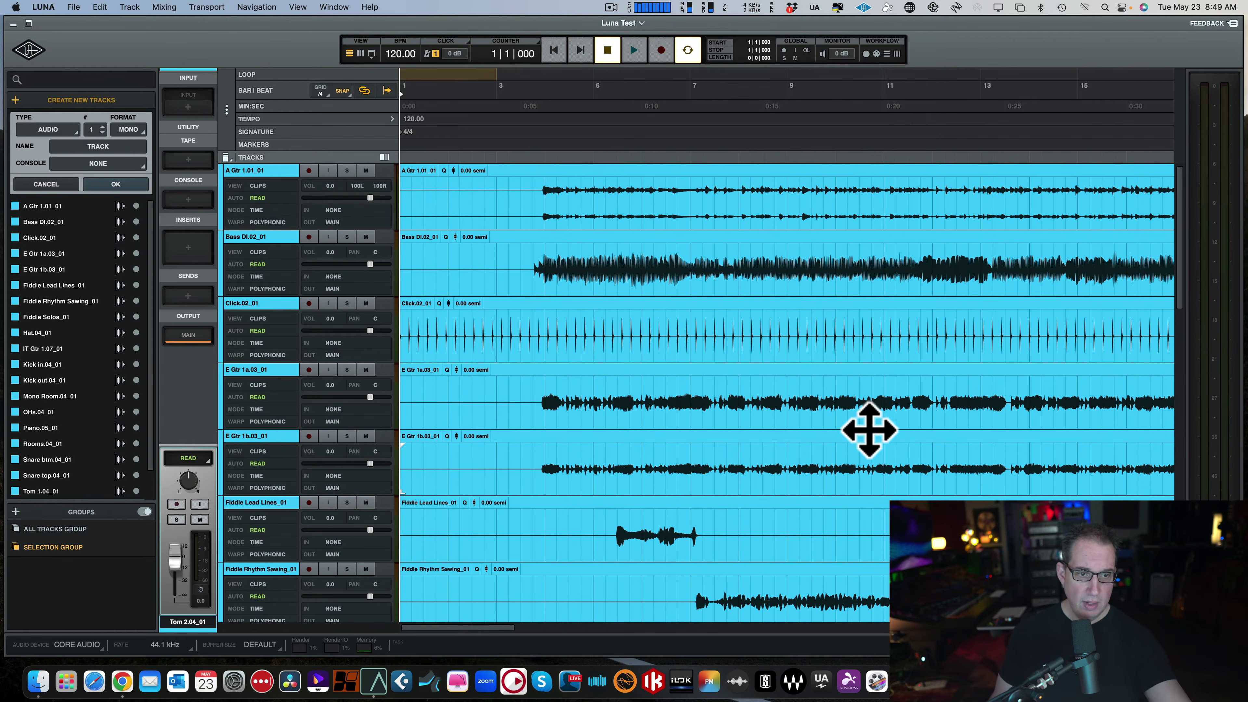
Look through the list of imported tracks from A Gtr 1.01_01 down to Tom 2.04_01.
key(F1)
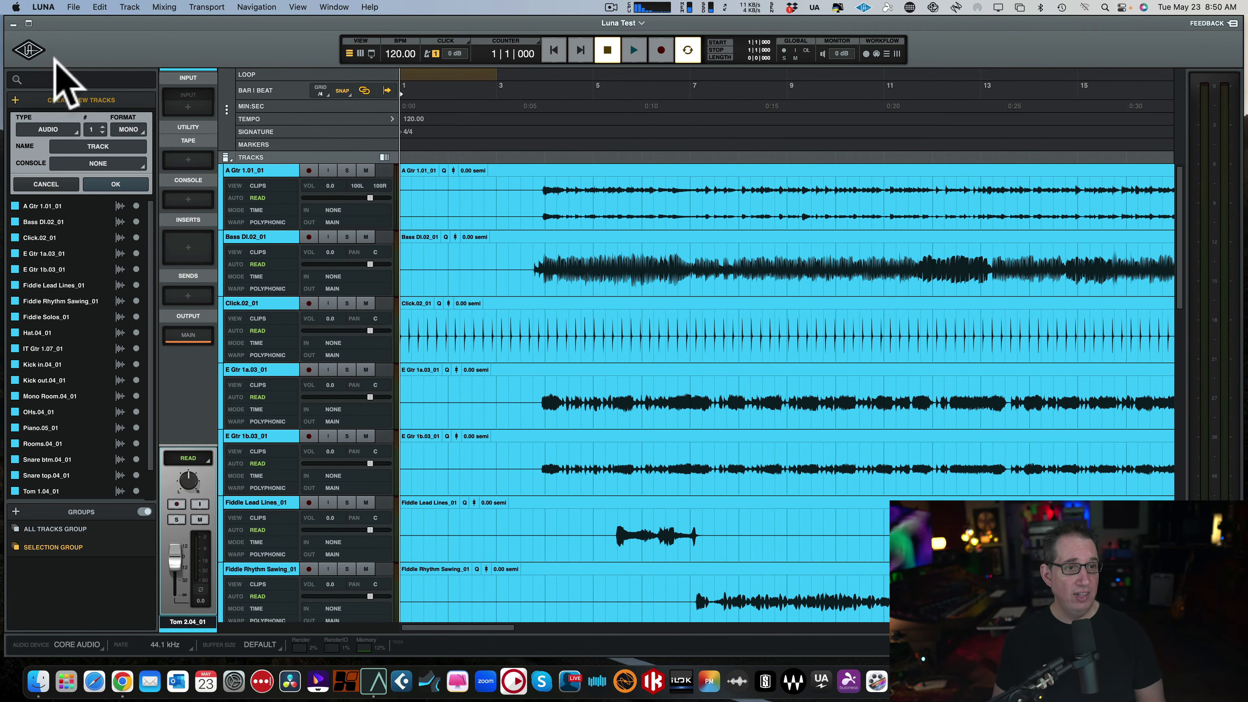
scroll(76, 307, down, 1)
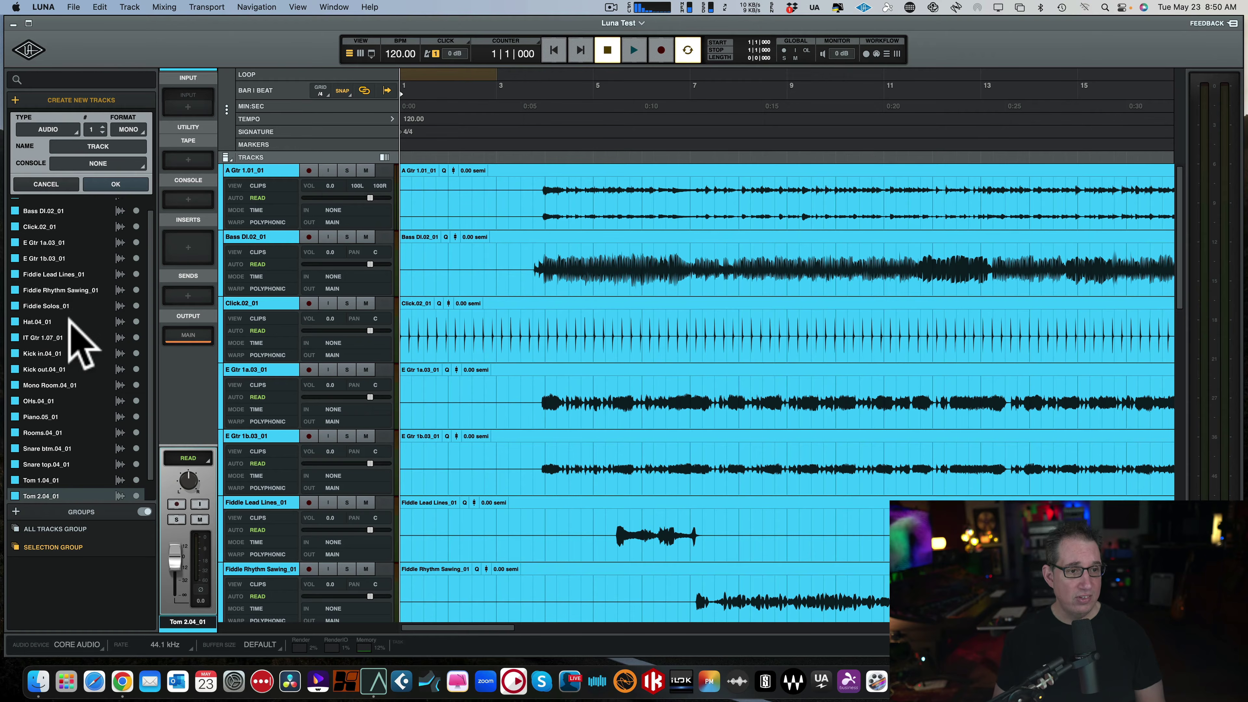
scroll(80, 344, down, 1)
scroll(81, 344, up, 2)
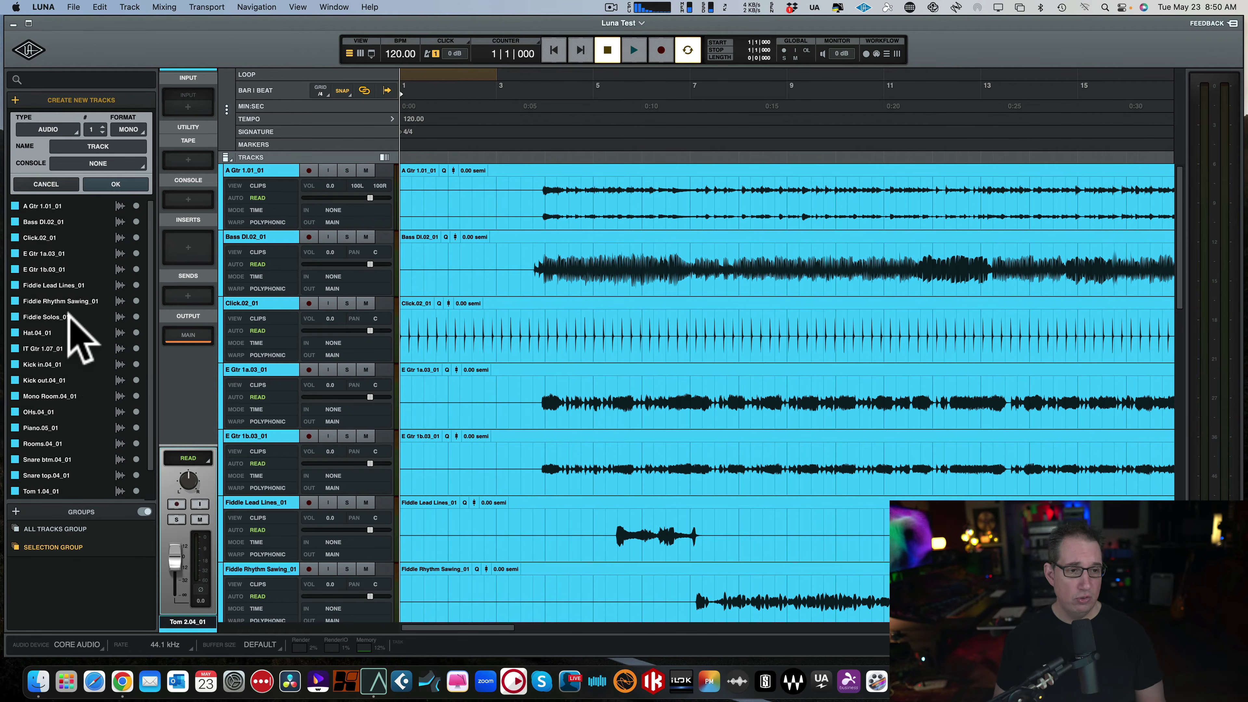
scroll(74, 329, down, 2)
scroll(75, 335, up, 2)
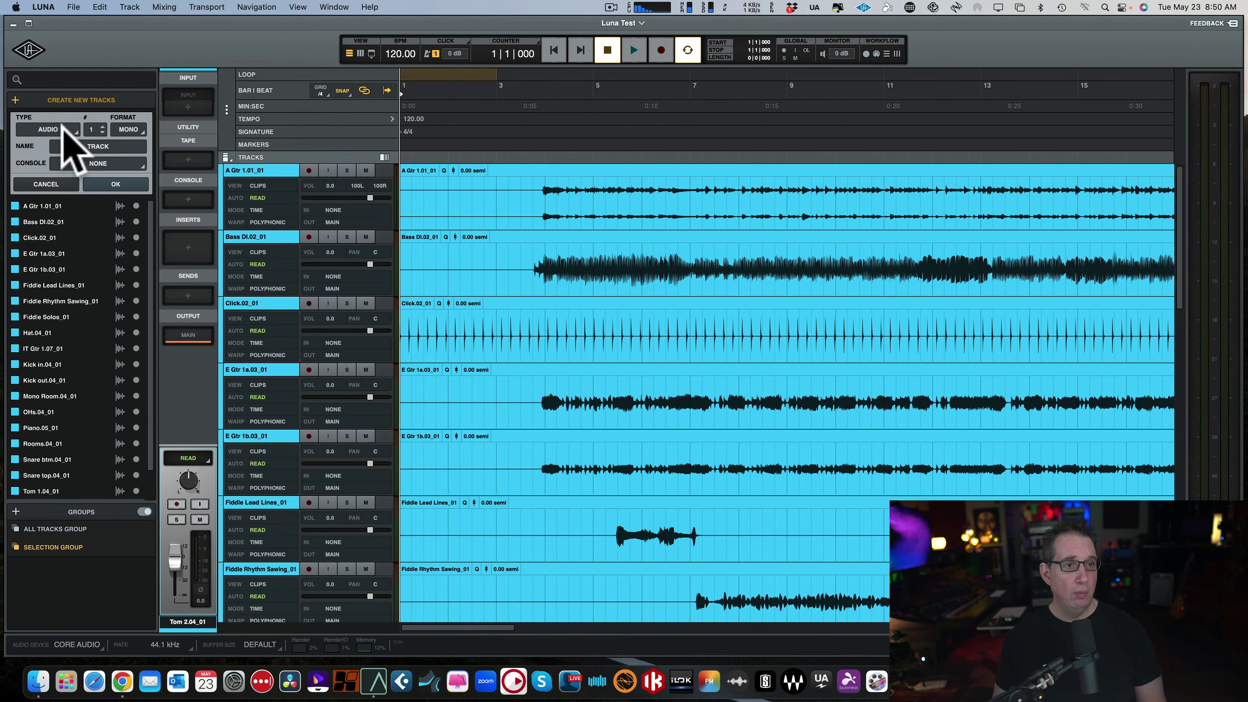
Review the type, format and console options for new tracks, and dismiss the form without creating any.
click(74, 130)
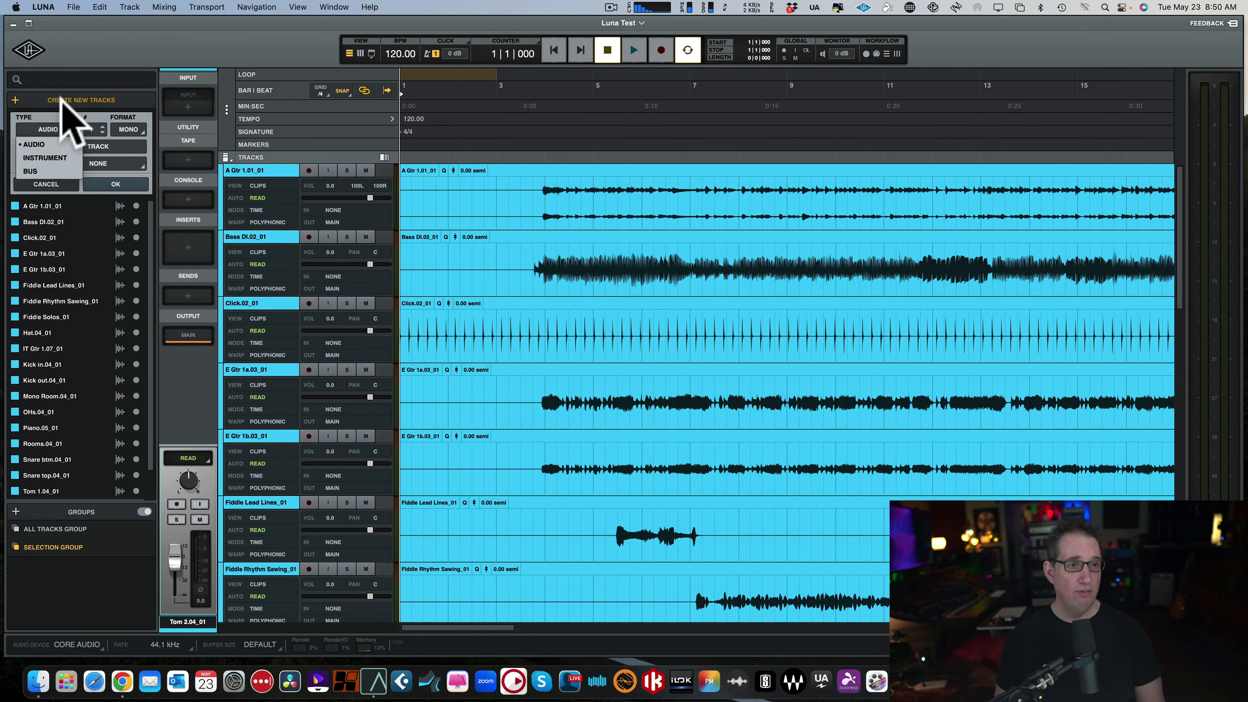
click(48, 96)
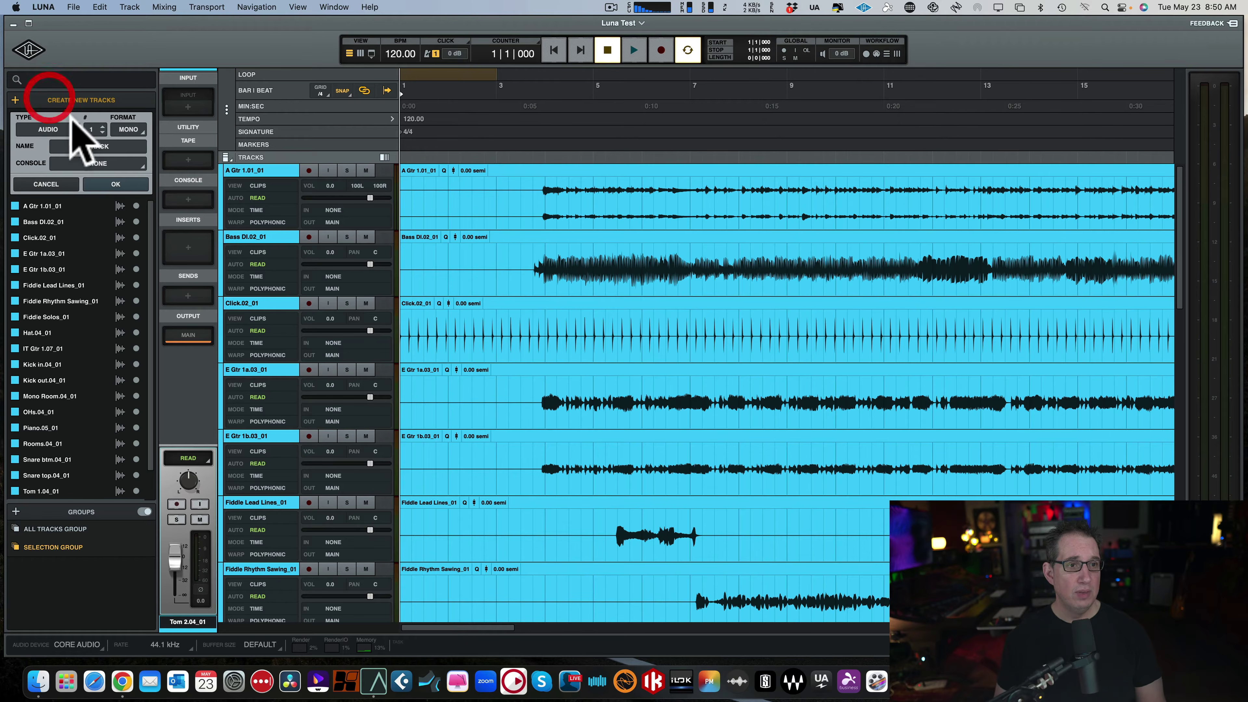
click(140, 130)
click(139, 131)
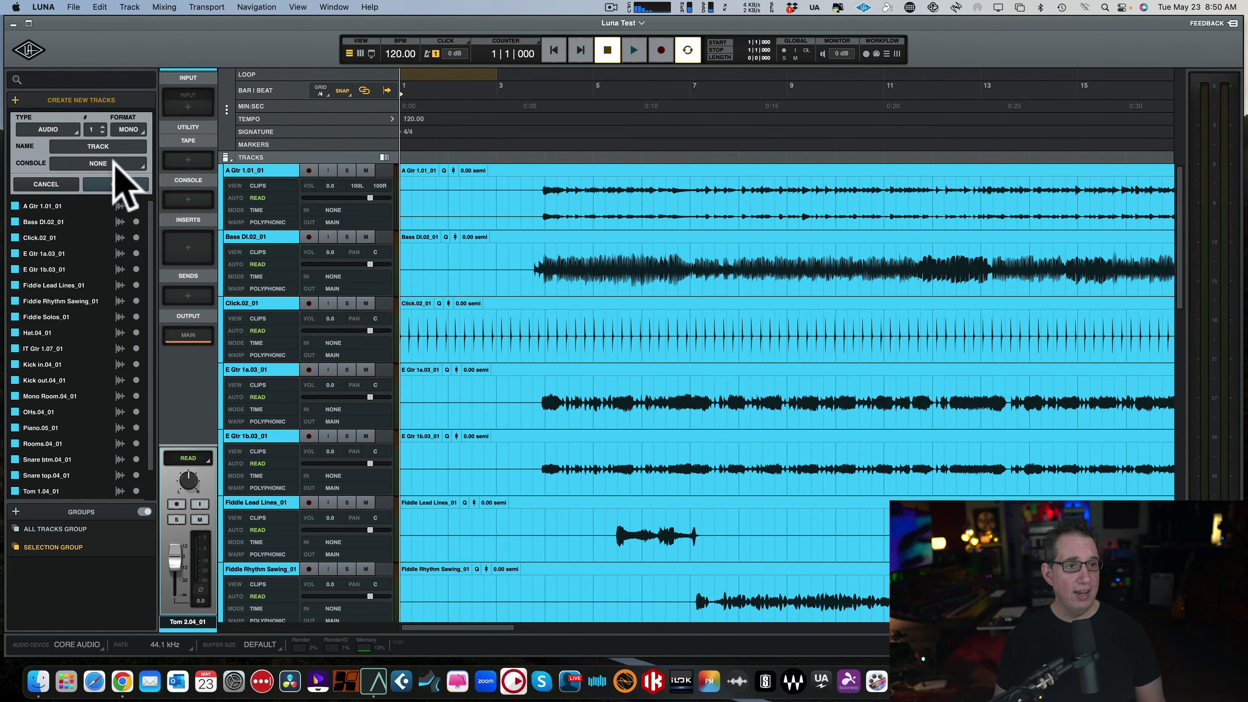
click(130, 164)
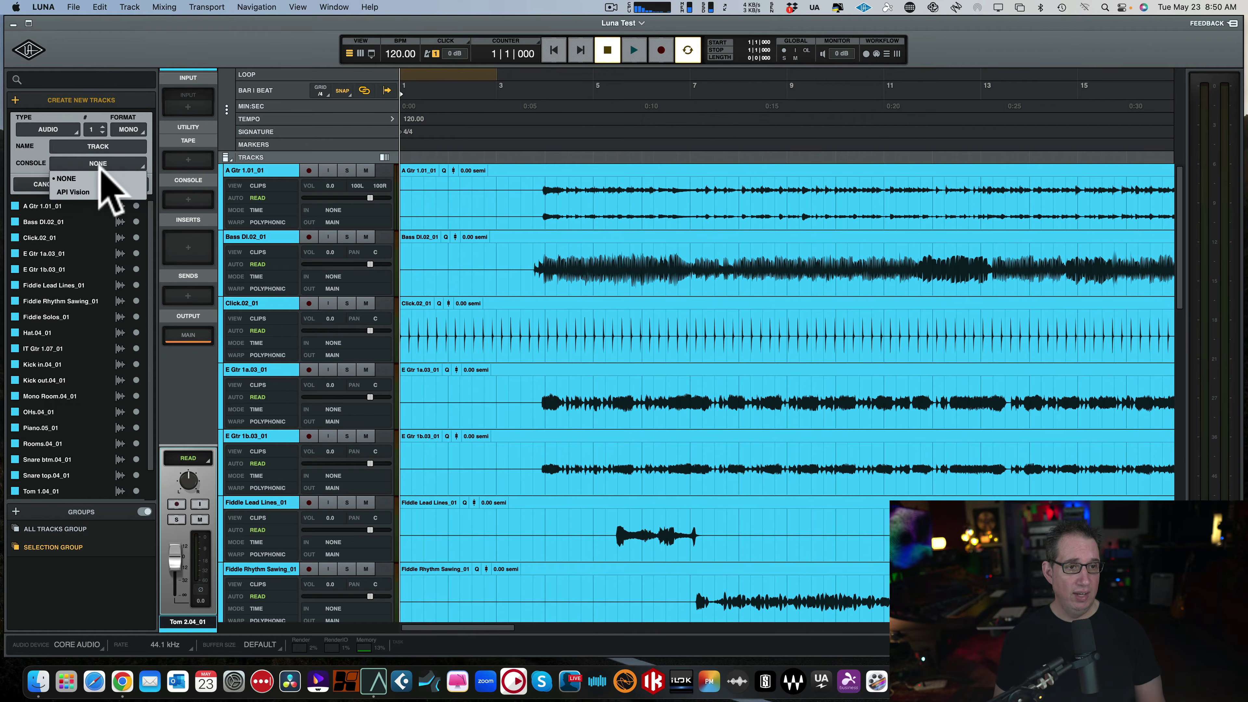
click(53, 150)
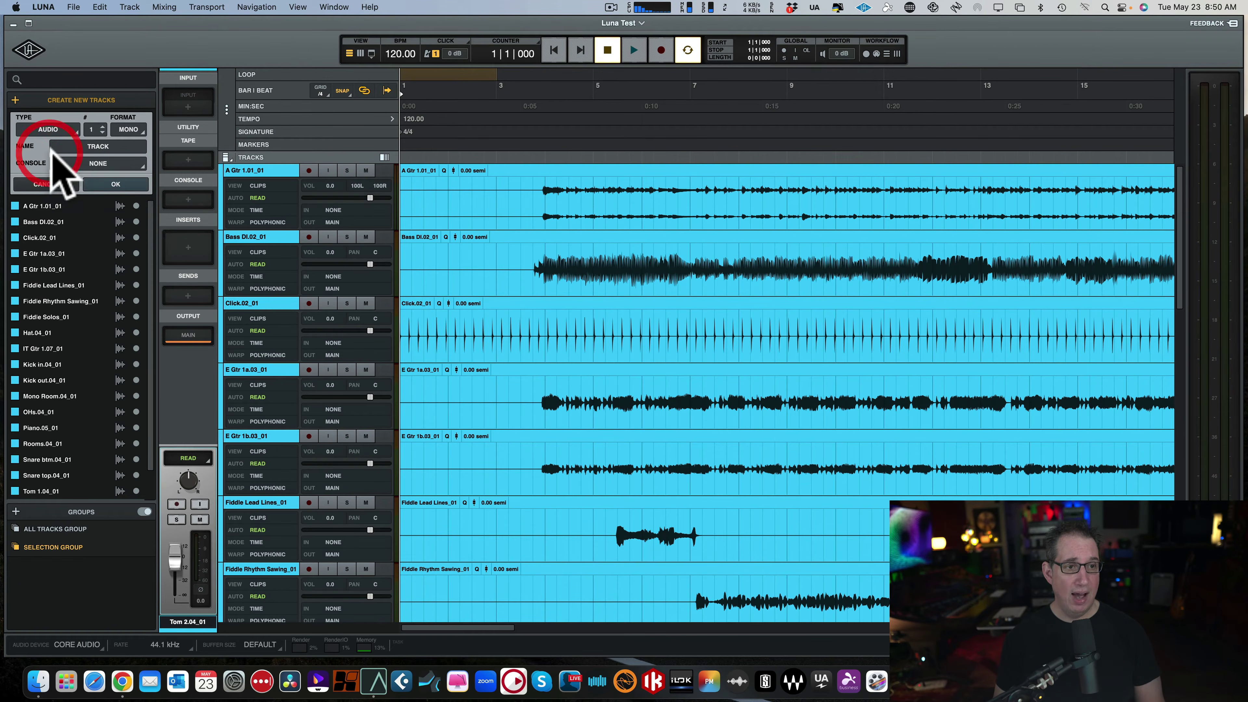
click(49, 184)
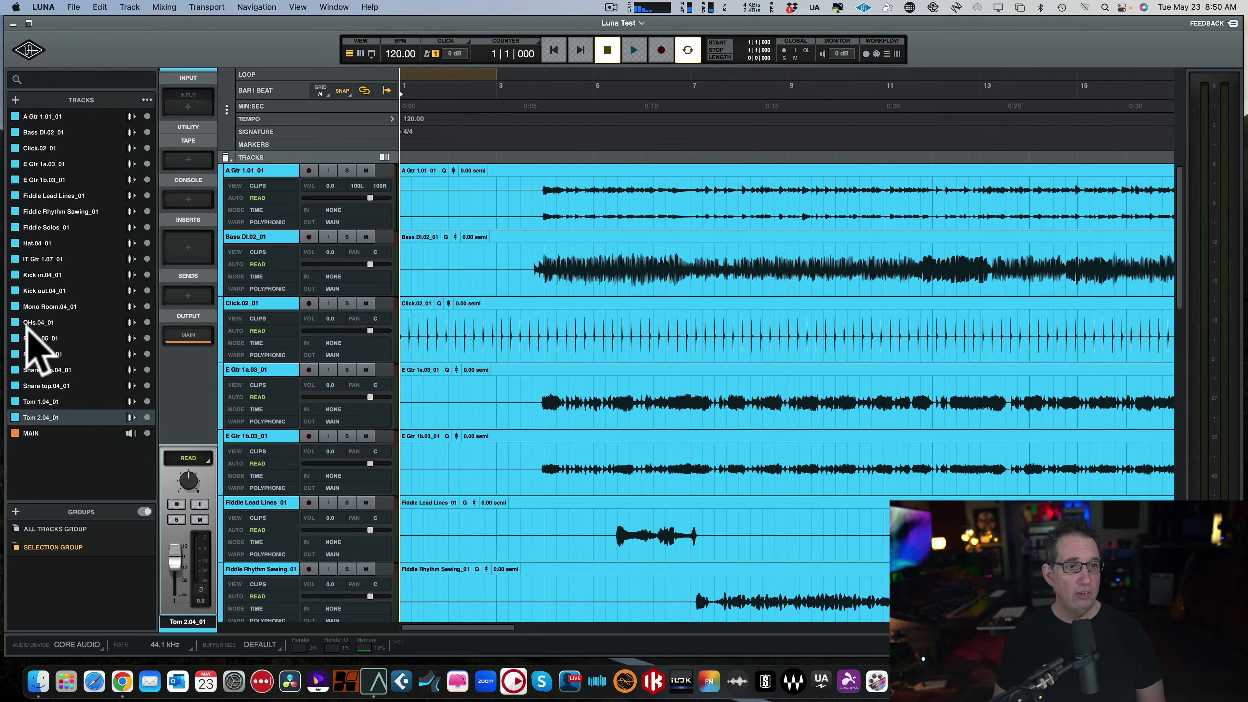
Select the acoustic guitar, bass and click tracks in turn to view their channel strips, ending on A Gtr 1.01_01.
click(36, 116)
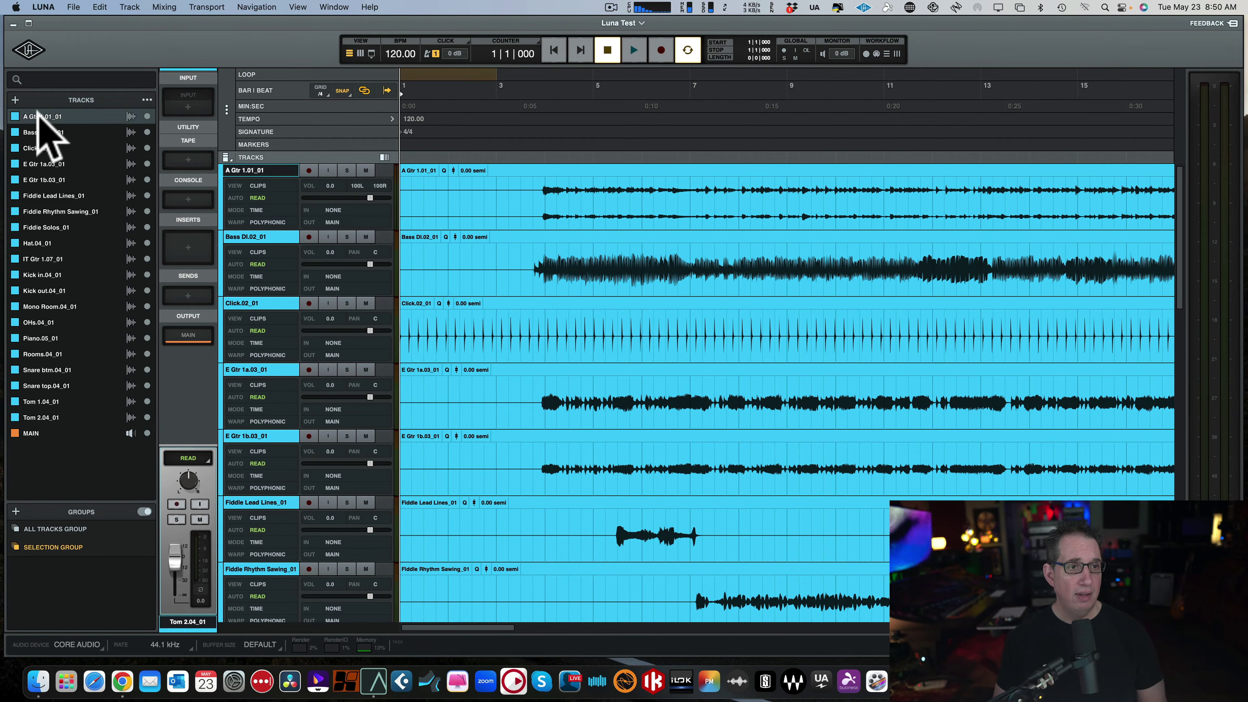
click(37, 132)
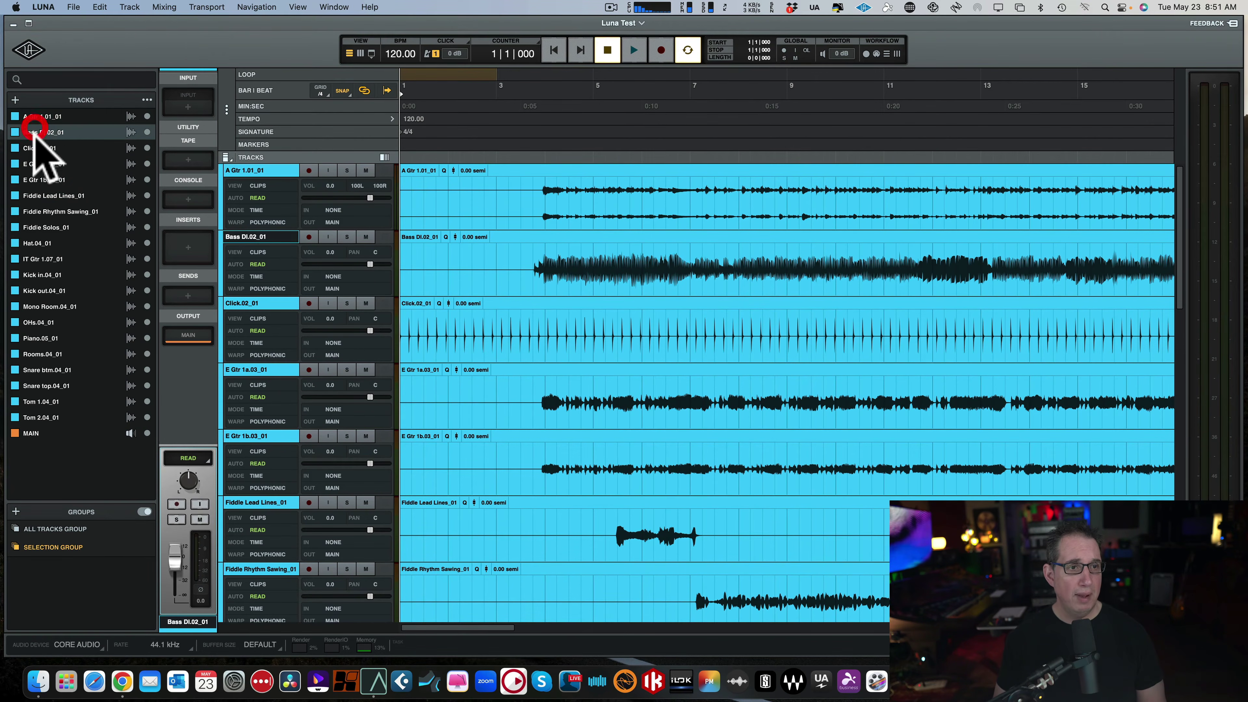
click(36, 147)
click(38, 132)
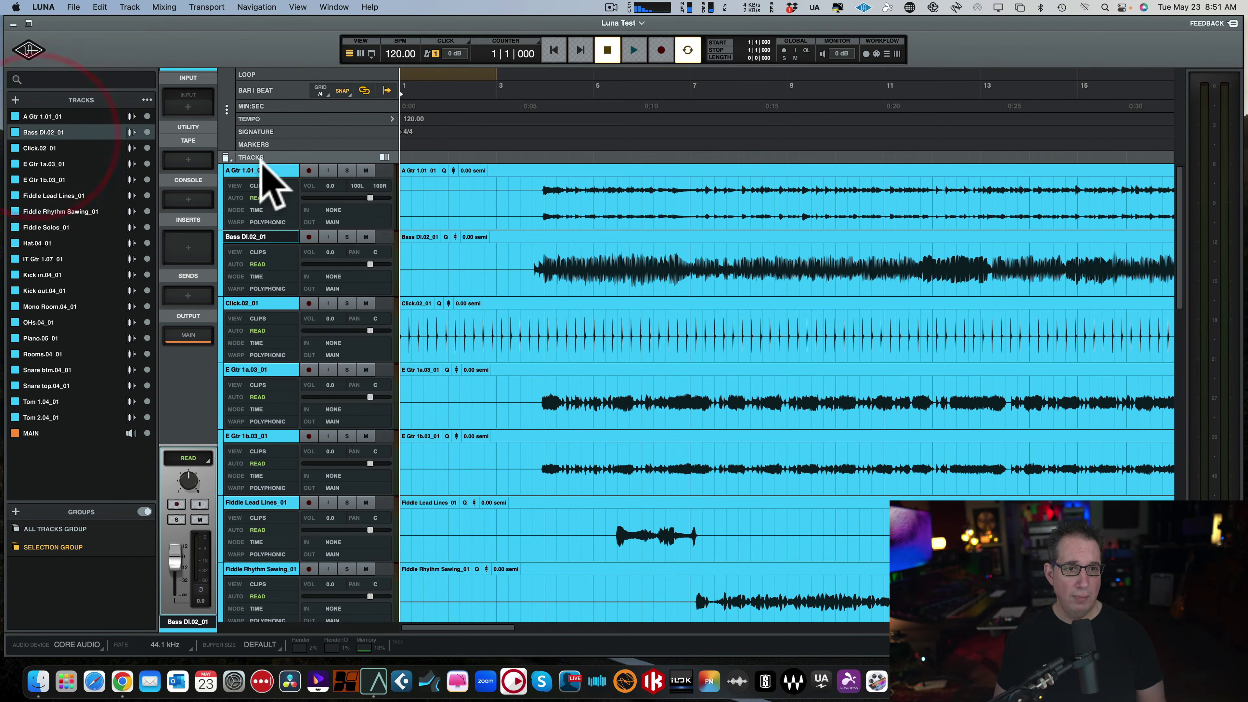
click(69, 117)
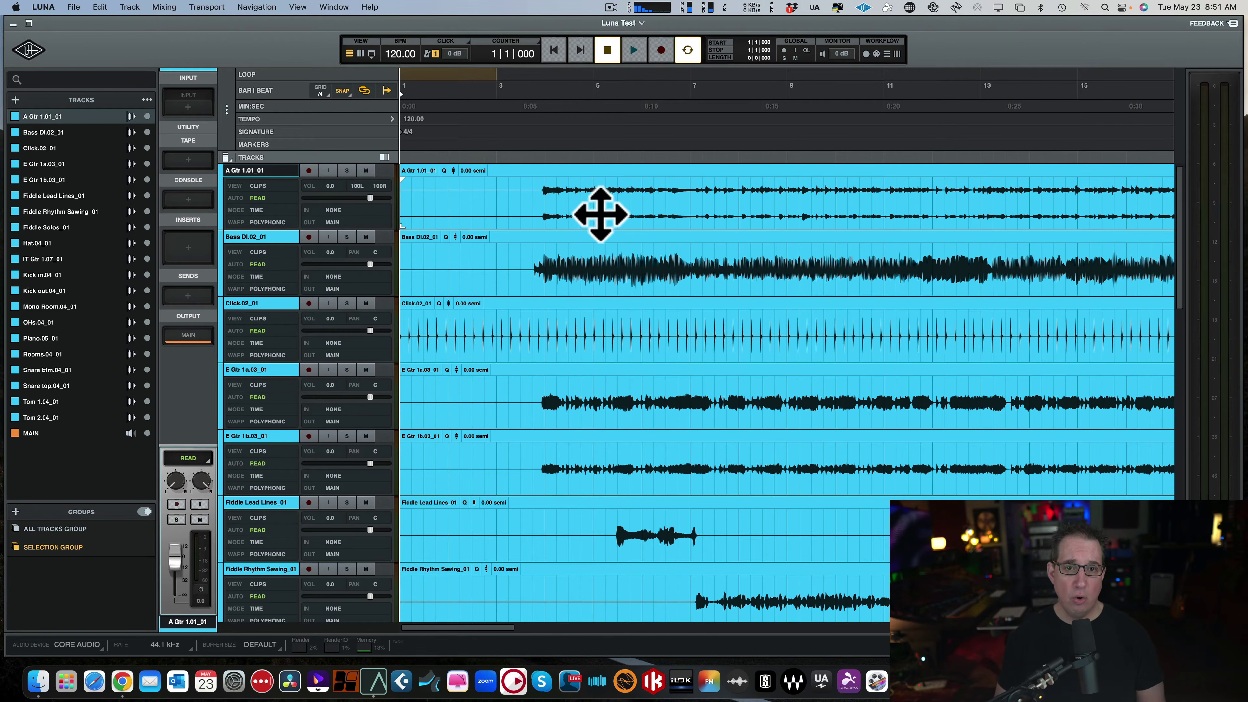
Toggle the visibility of the A Gtr 1.01_01 track off and on several times, leaving it shown.
click(147, 116)
click(147, 116)
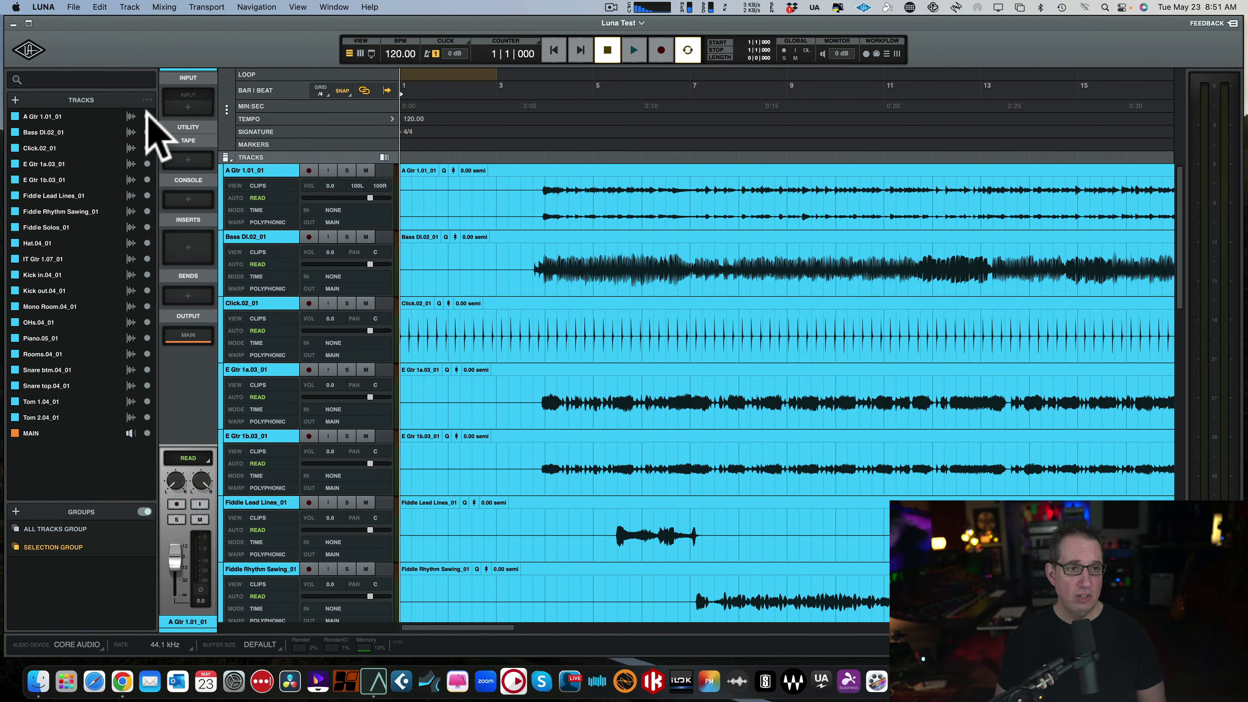
click(147, 114)
click(146, 114)
click(146, 114)
click(147, 114)
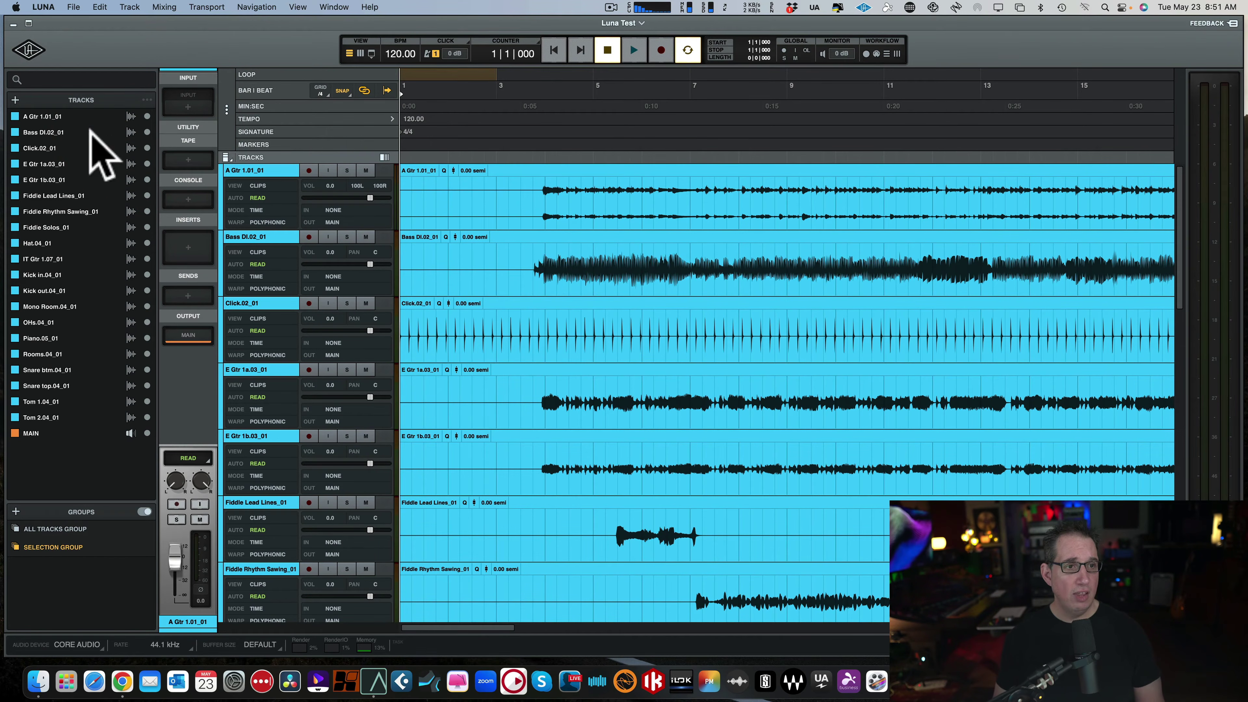
Color the A Gtr 1.01_01 track red.
click(14, 117)
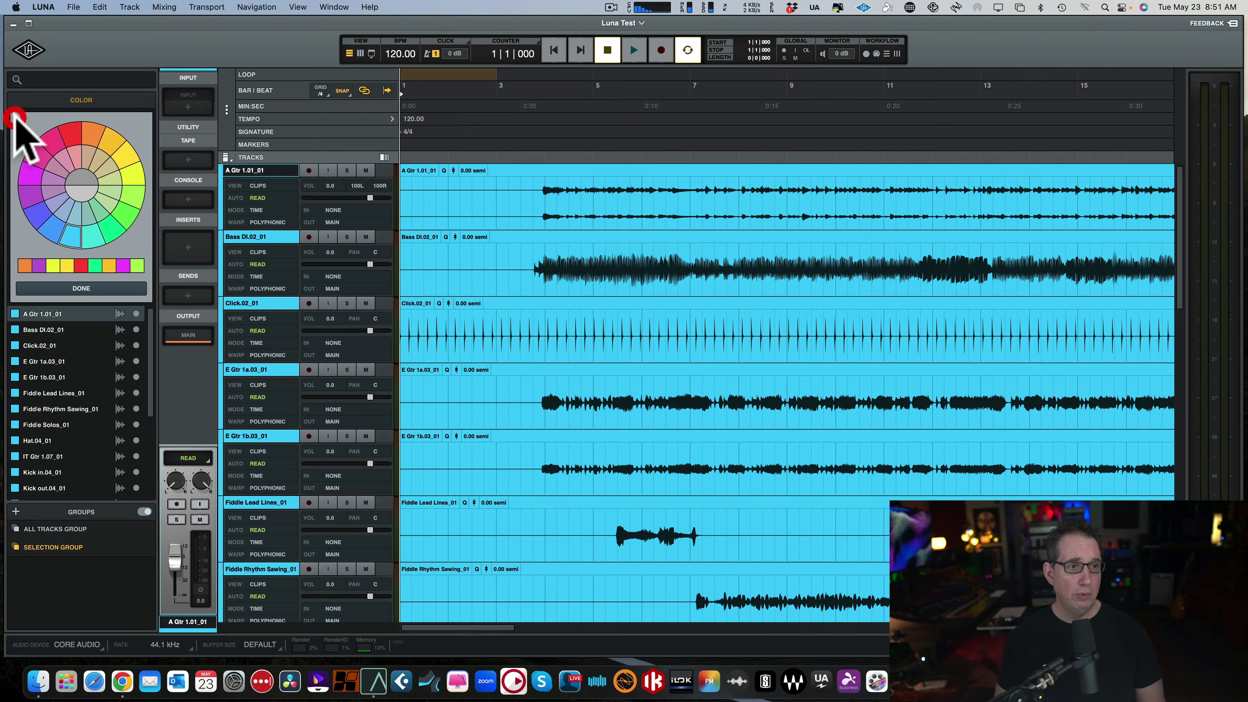
click(78, 132)
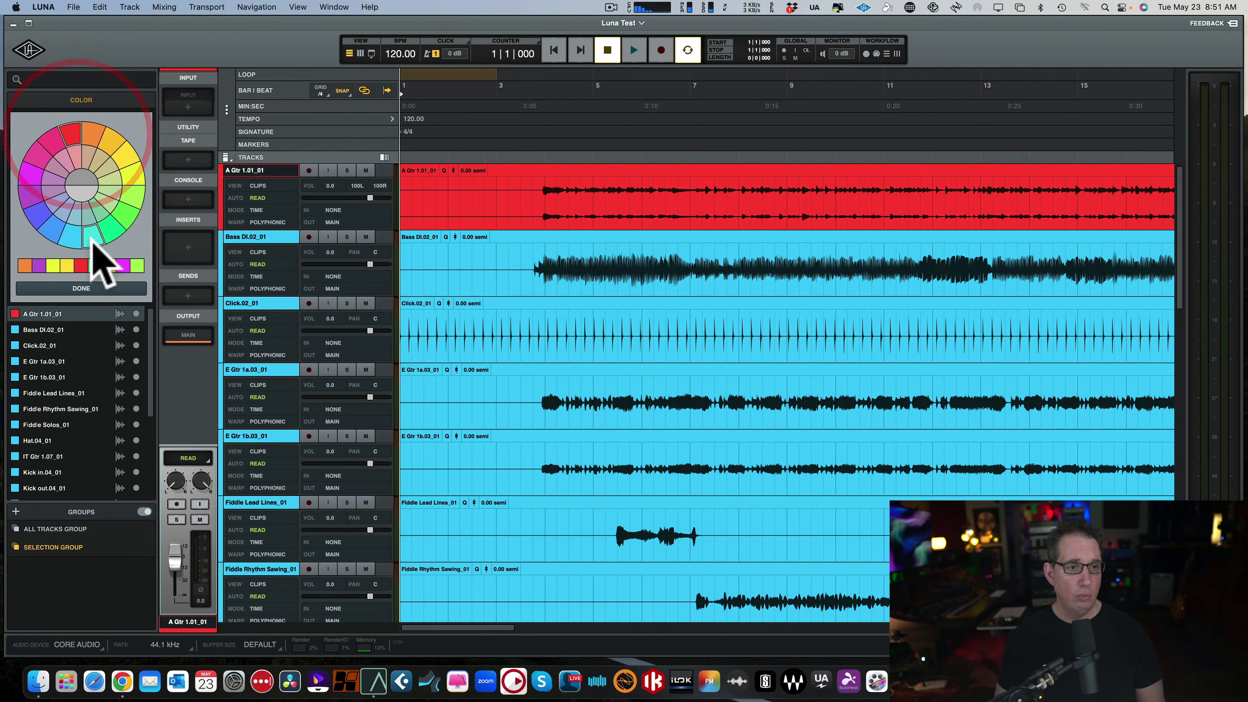
click(81, 287)
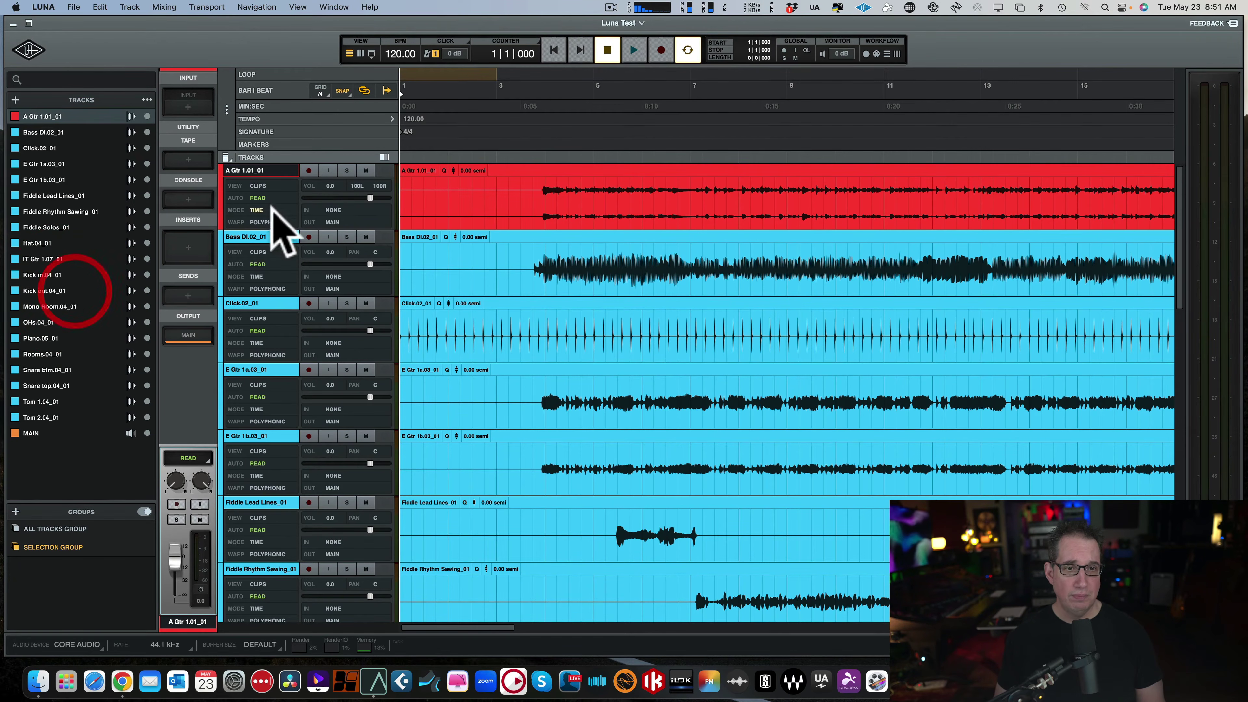
Hide and show the red A Gtr 1.01_01 track repeatedly, ending with it shown.
click(147, 116)
click(146, 116)
click(147, 116)
click(147, 116)
click(147, 116)
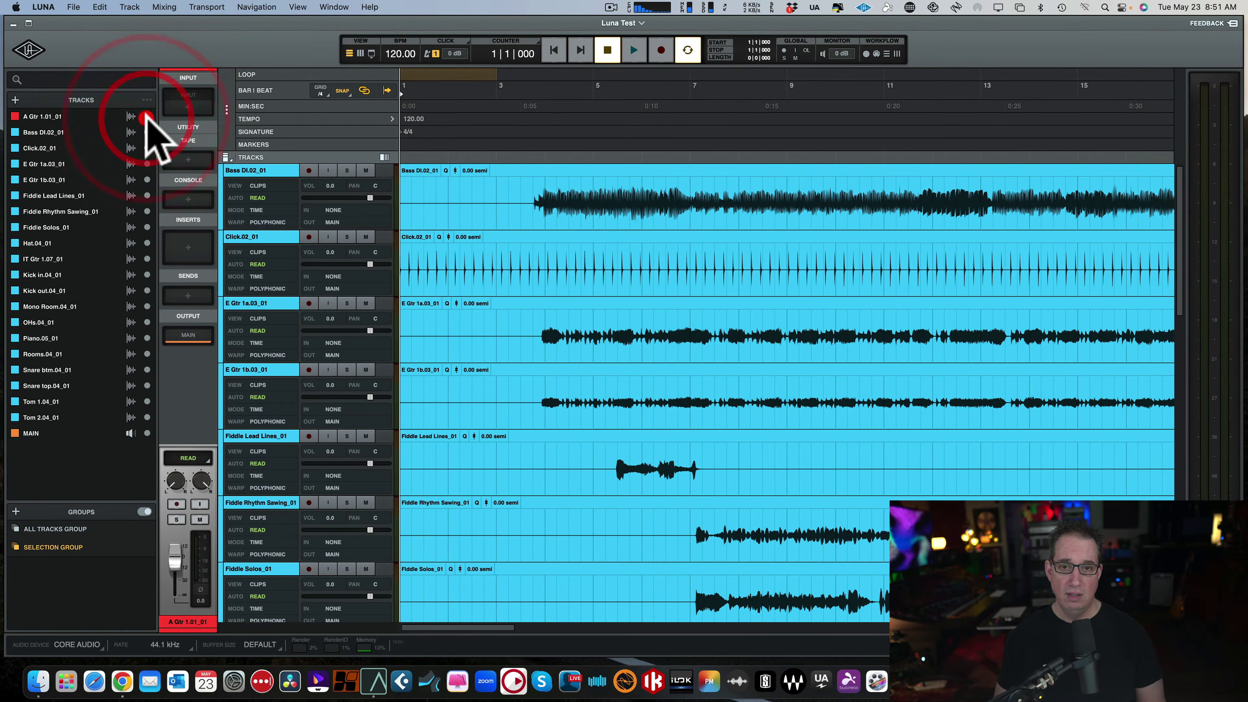
click(147, 116)
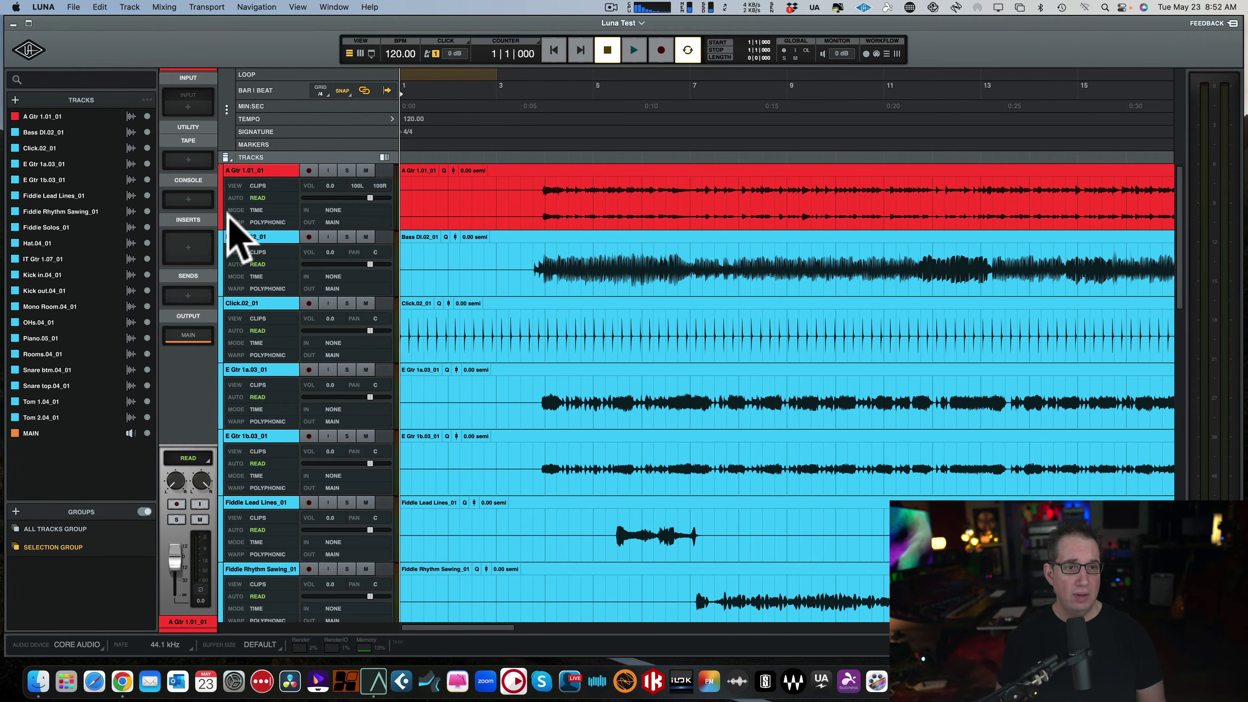
Select the Bass DI.02_01 track, view the session in the mixer, and return to the timeline.
click(248, 238)
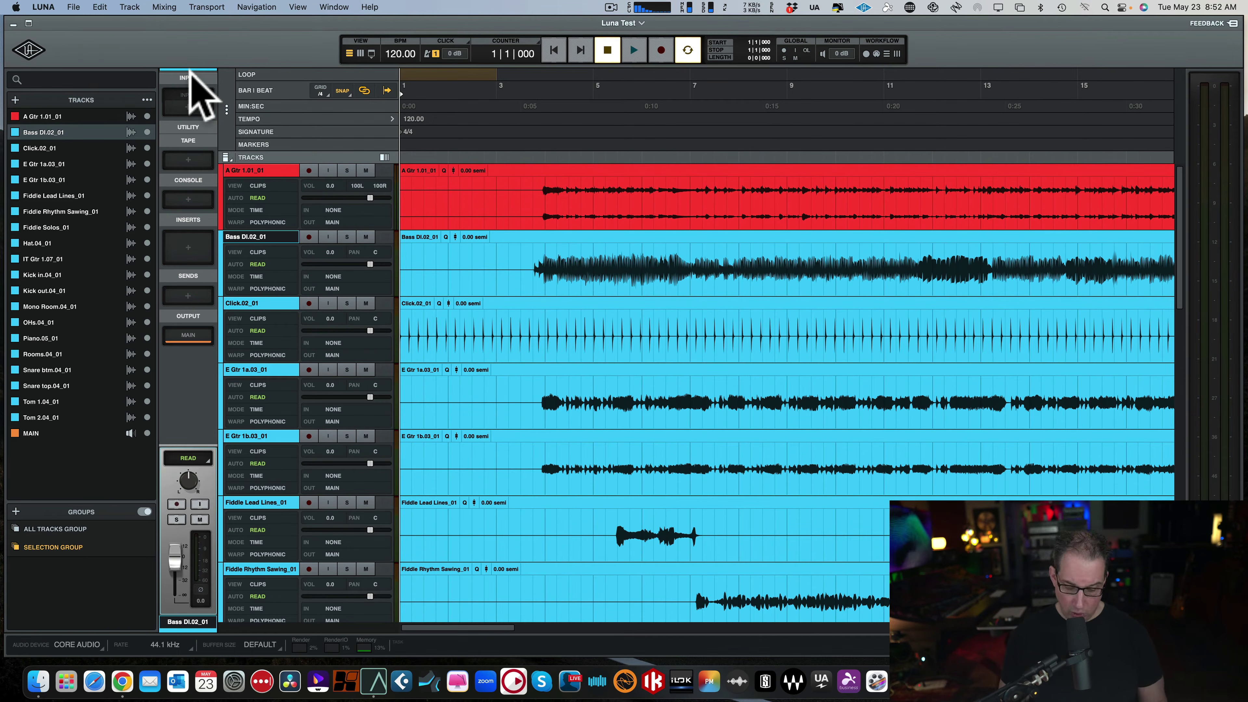
key(super+equal)
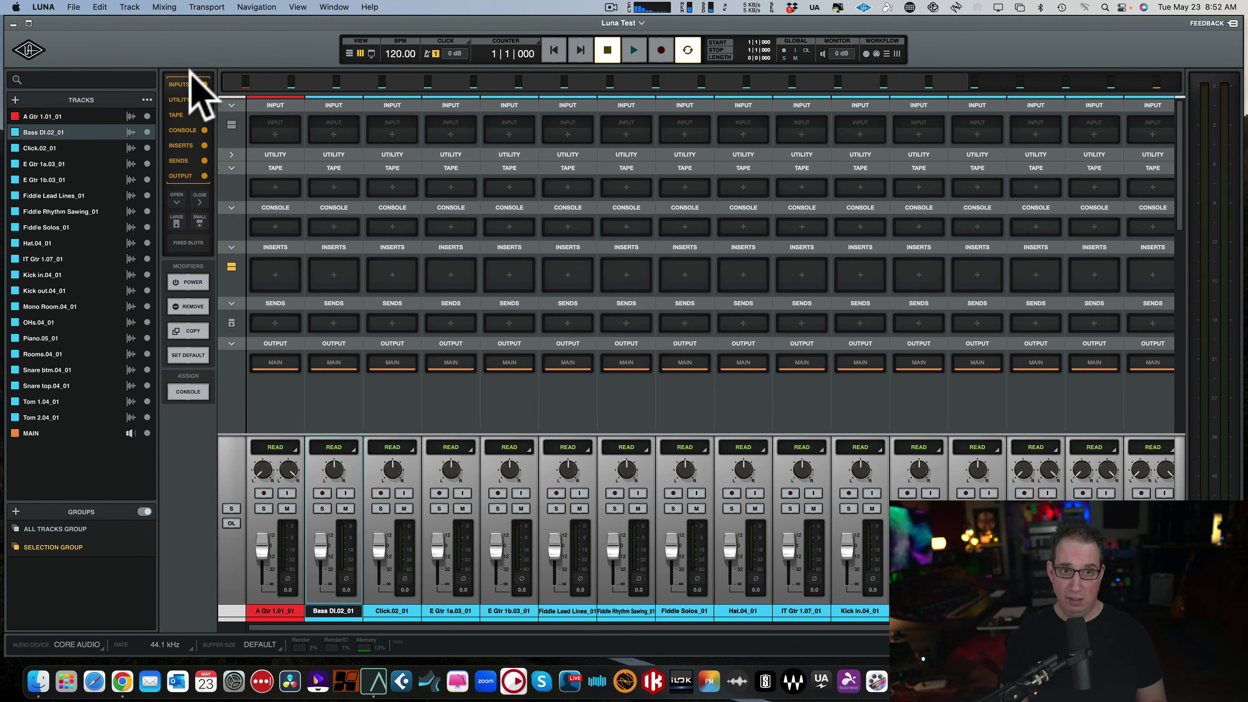
key(super+equal)
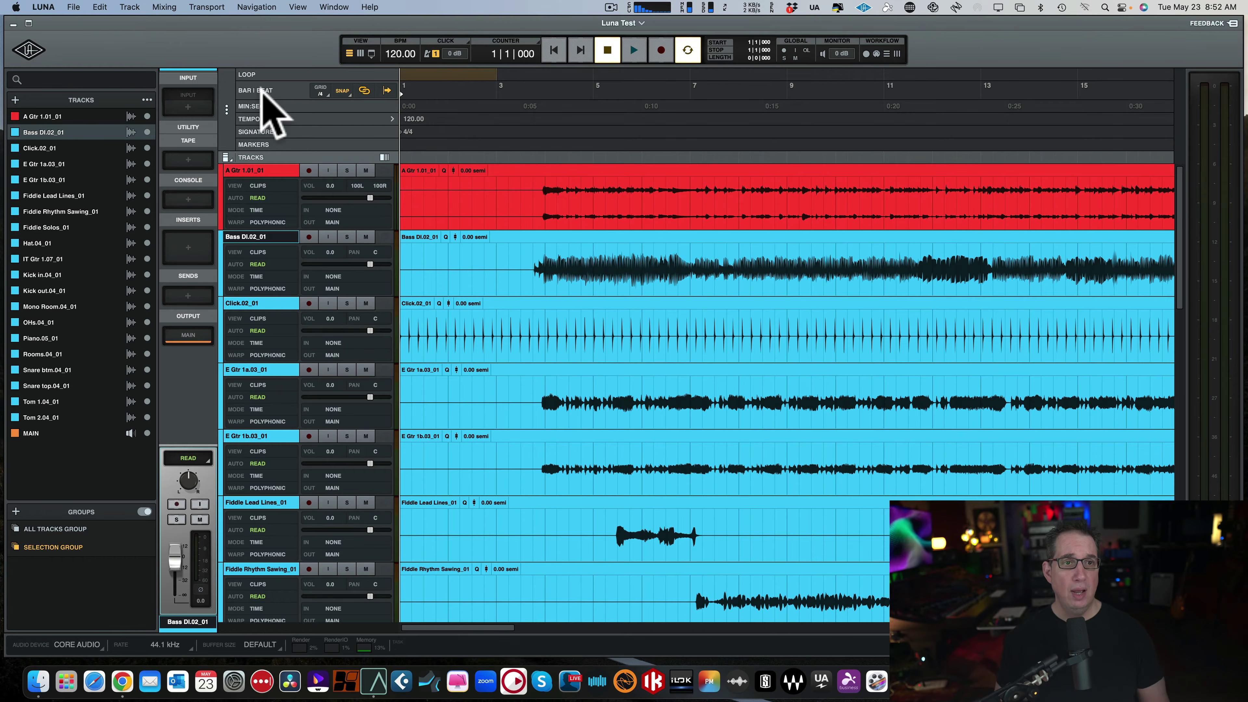
Turn the timeline's snap mode off and back on.
click(343, 93)
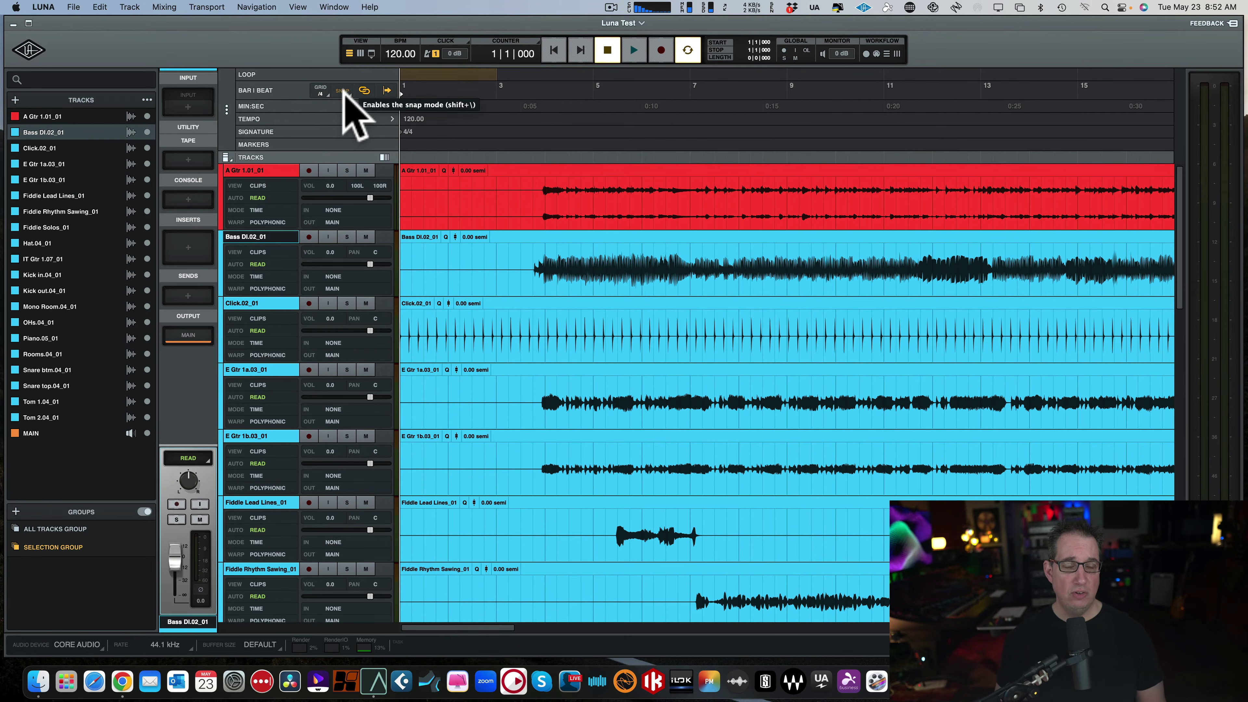
click(343, 91)
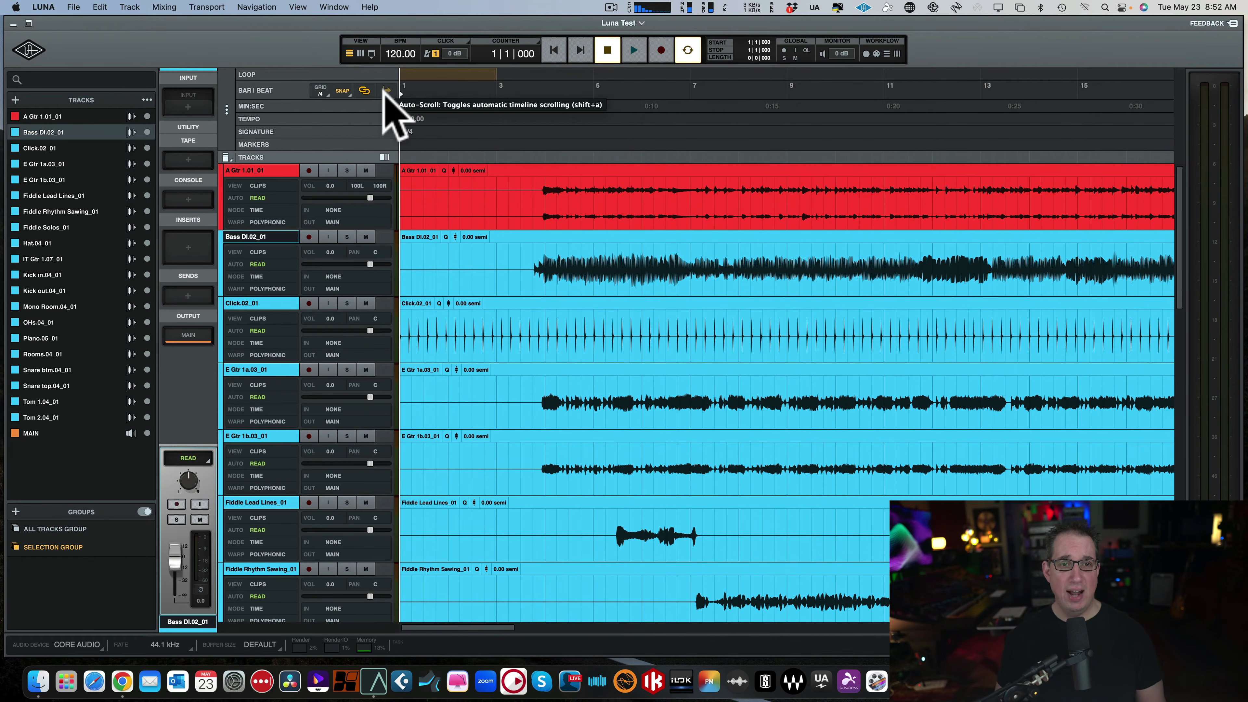
Examine the tempo settings, the expanded tempo lane and the time signature settings, and close them without applying changes.
click(265, 119)
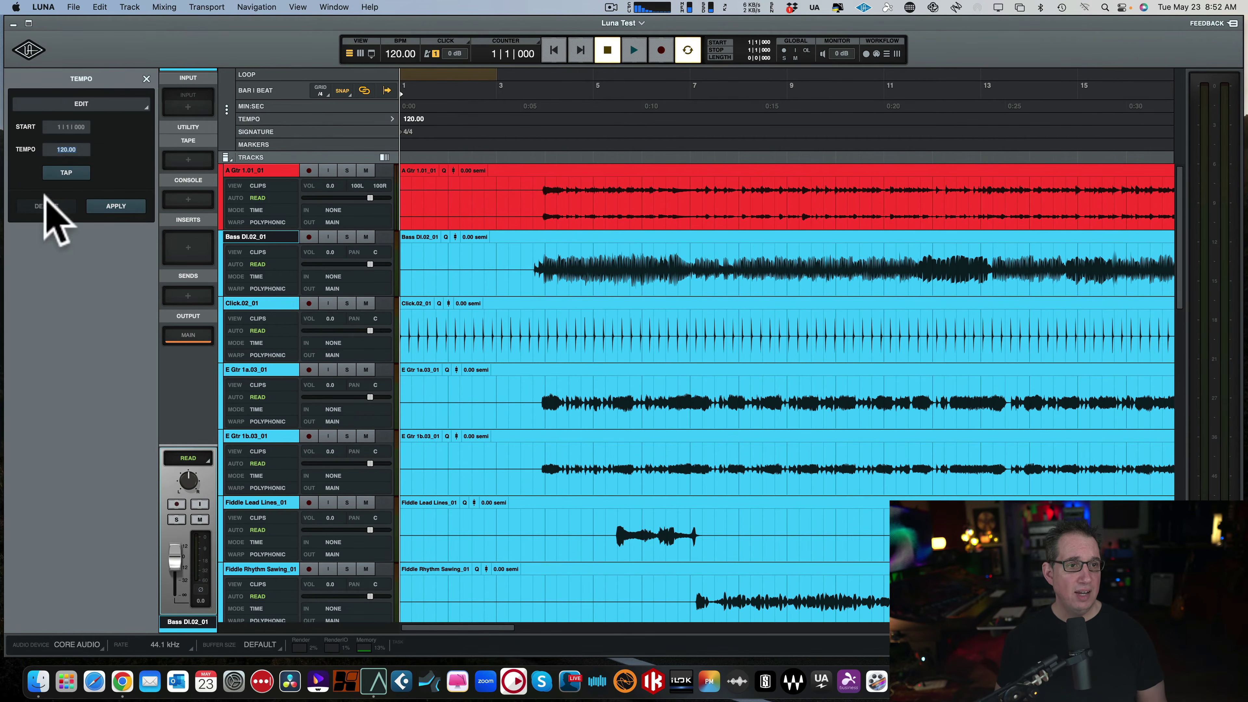
click(392, 118)
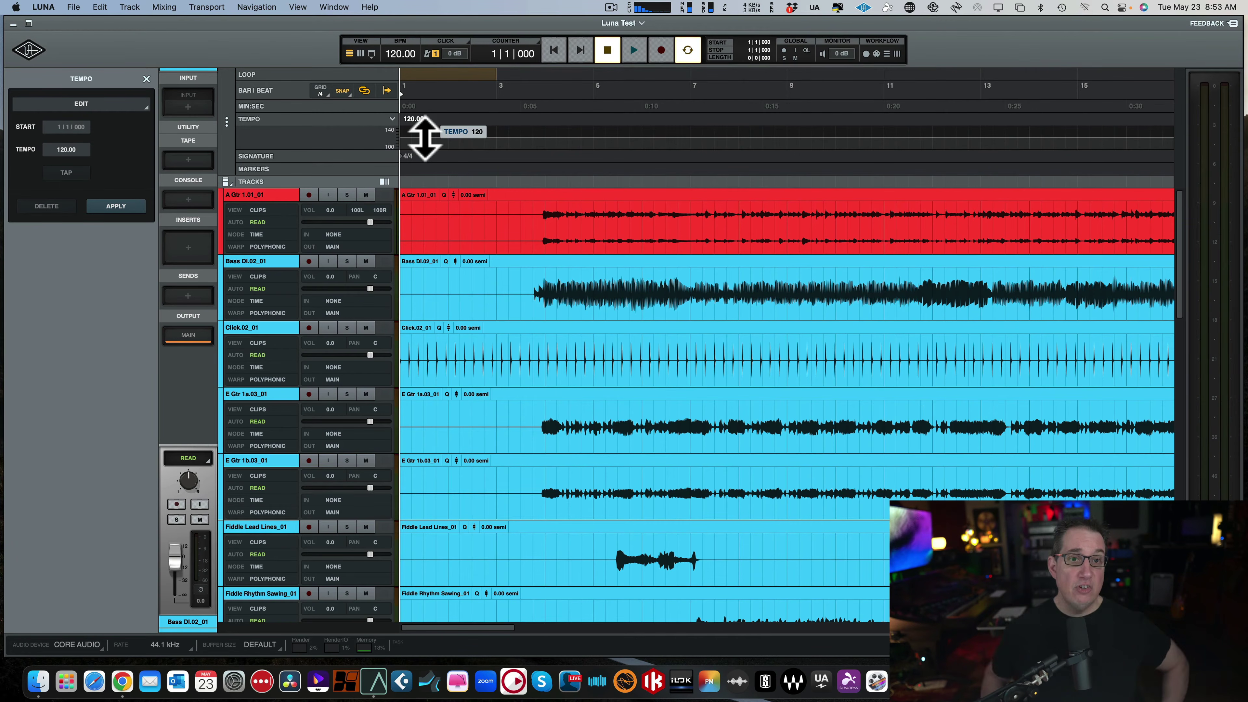
click(392, 119)
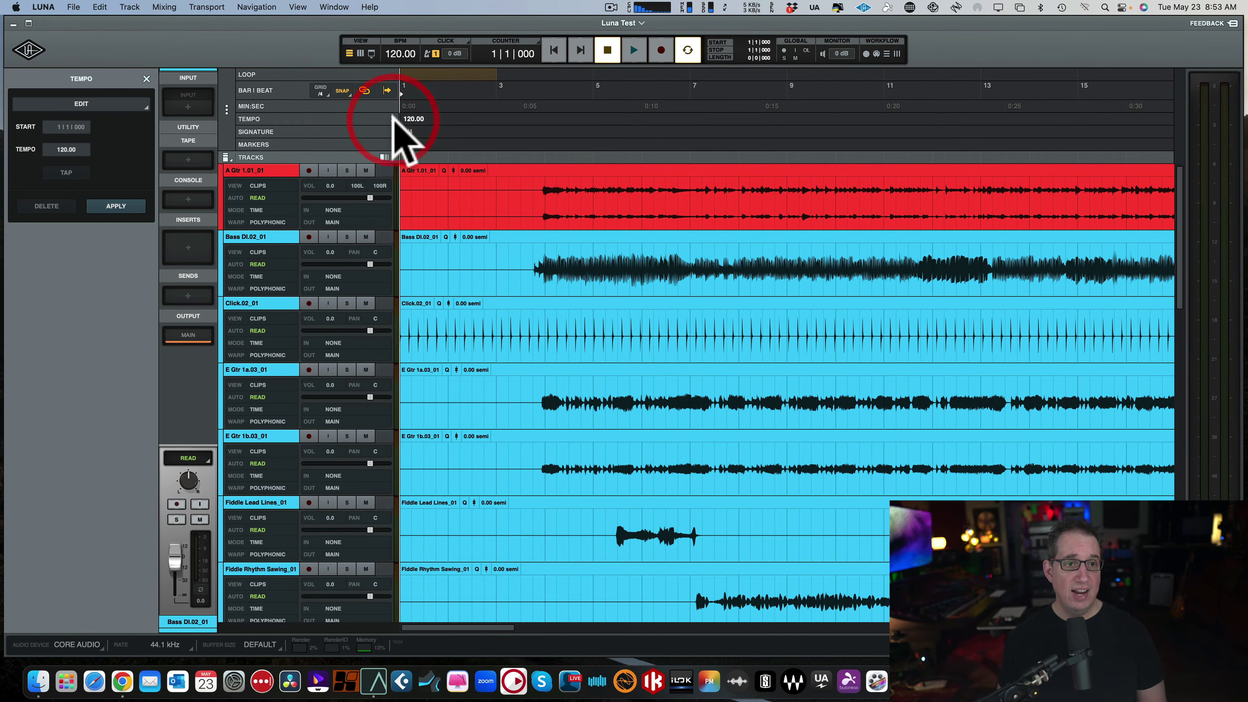
click(280, 132)
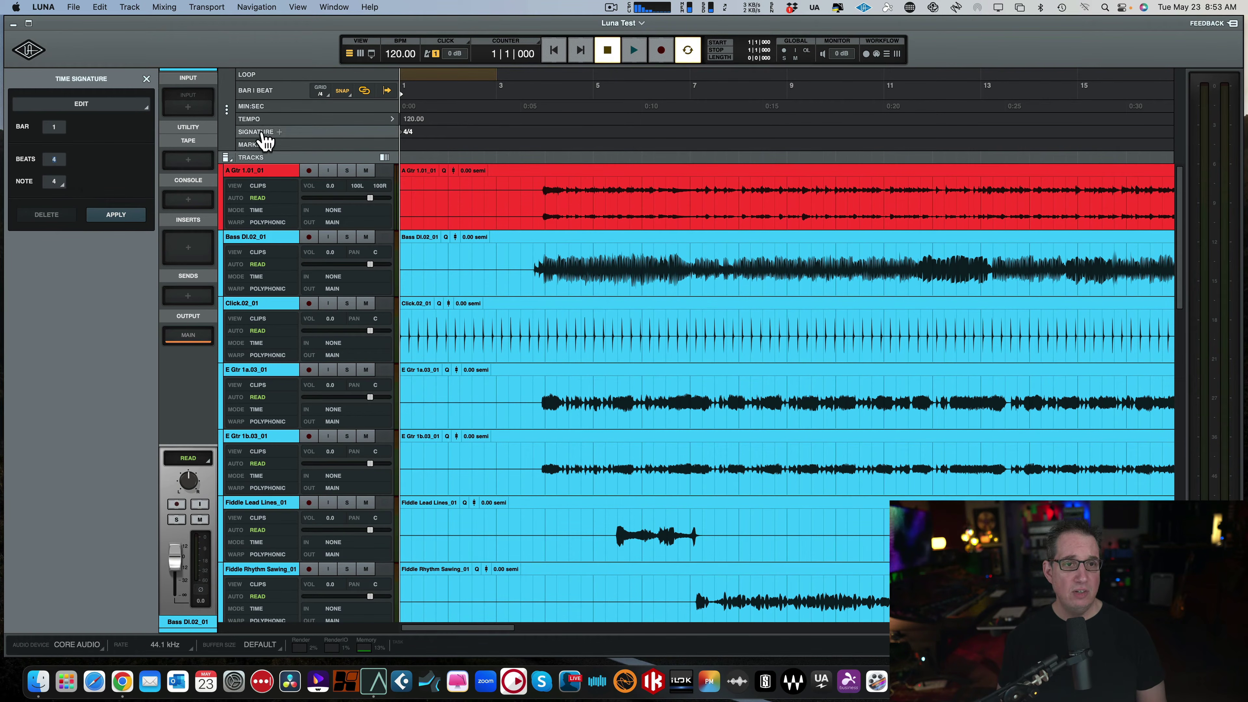
click(145, 78)
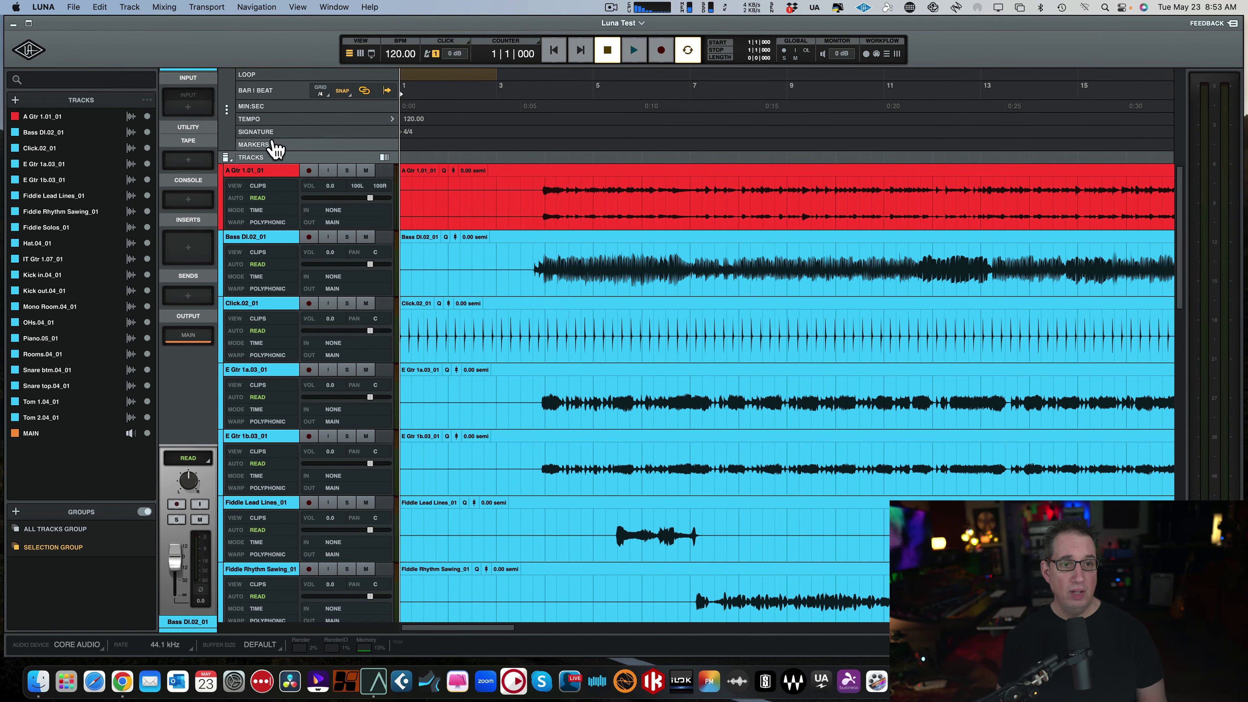
Add a crimson marker named Intro at 3|3|000 and a gold marker named Verse 1 at 9|2|000.
click(515, 103)
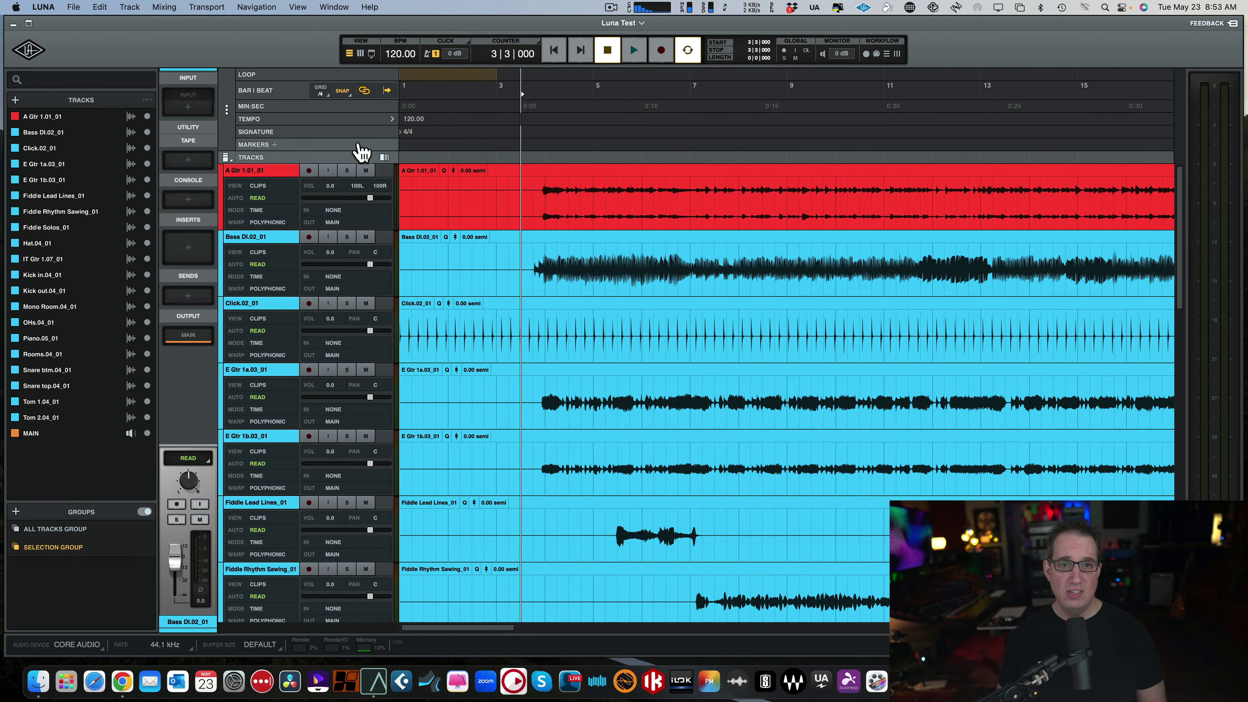
click(277, 144)
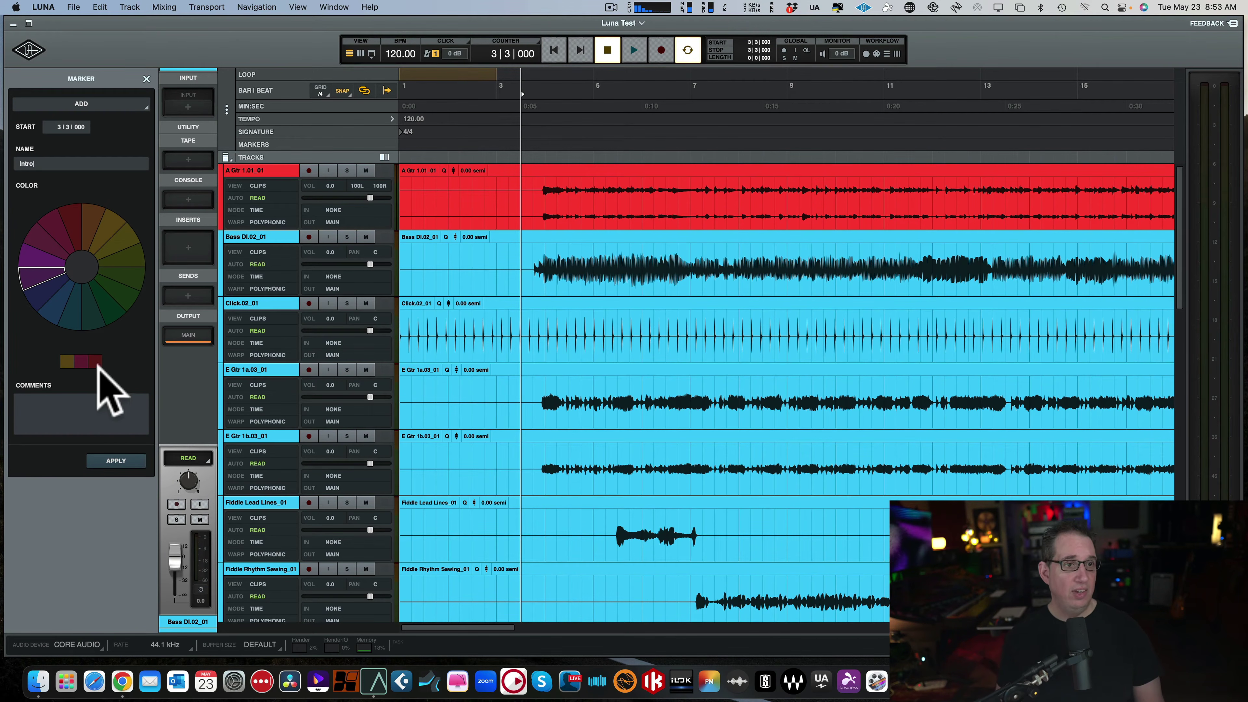
click(55, 227)
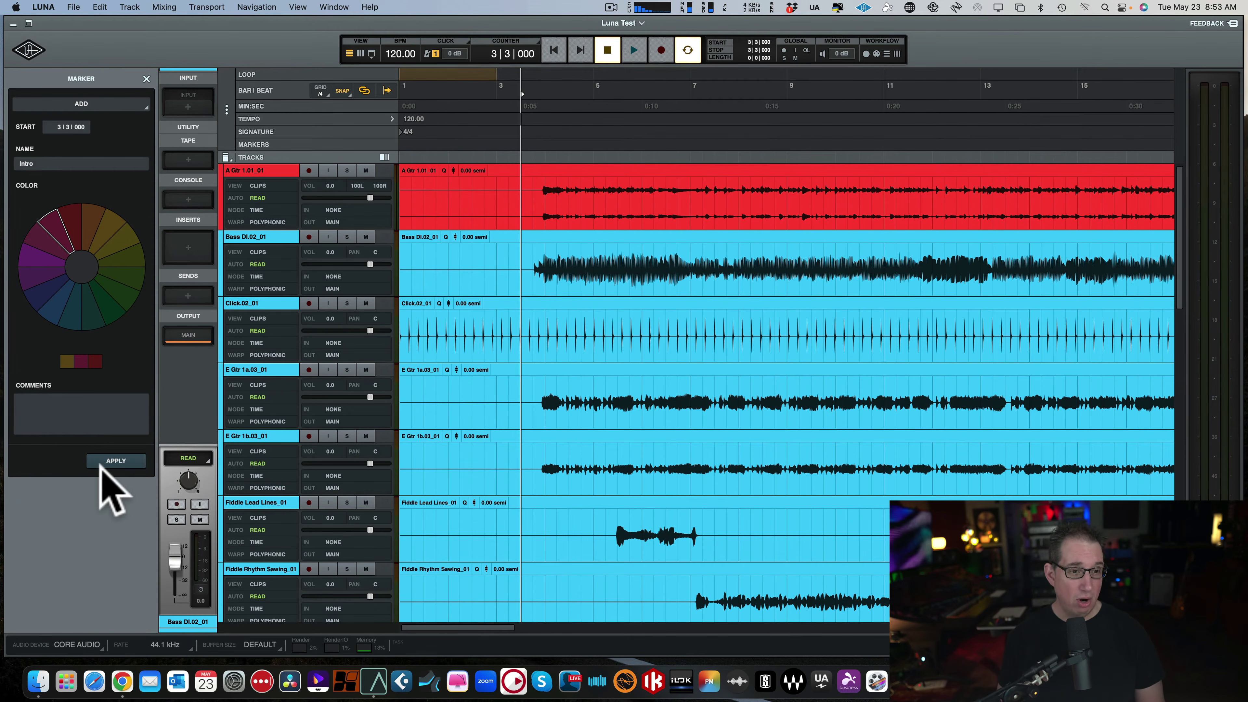
click(112, 461)
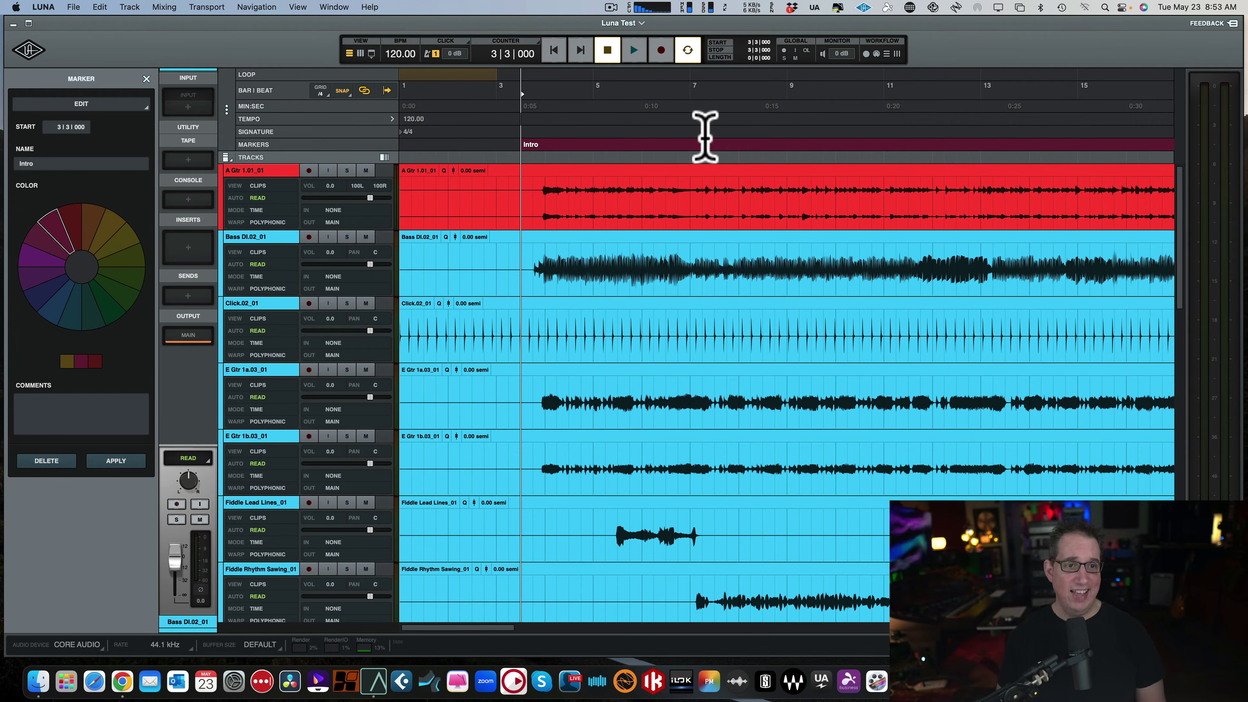
click(800, 86)
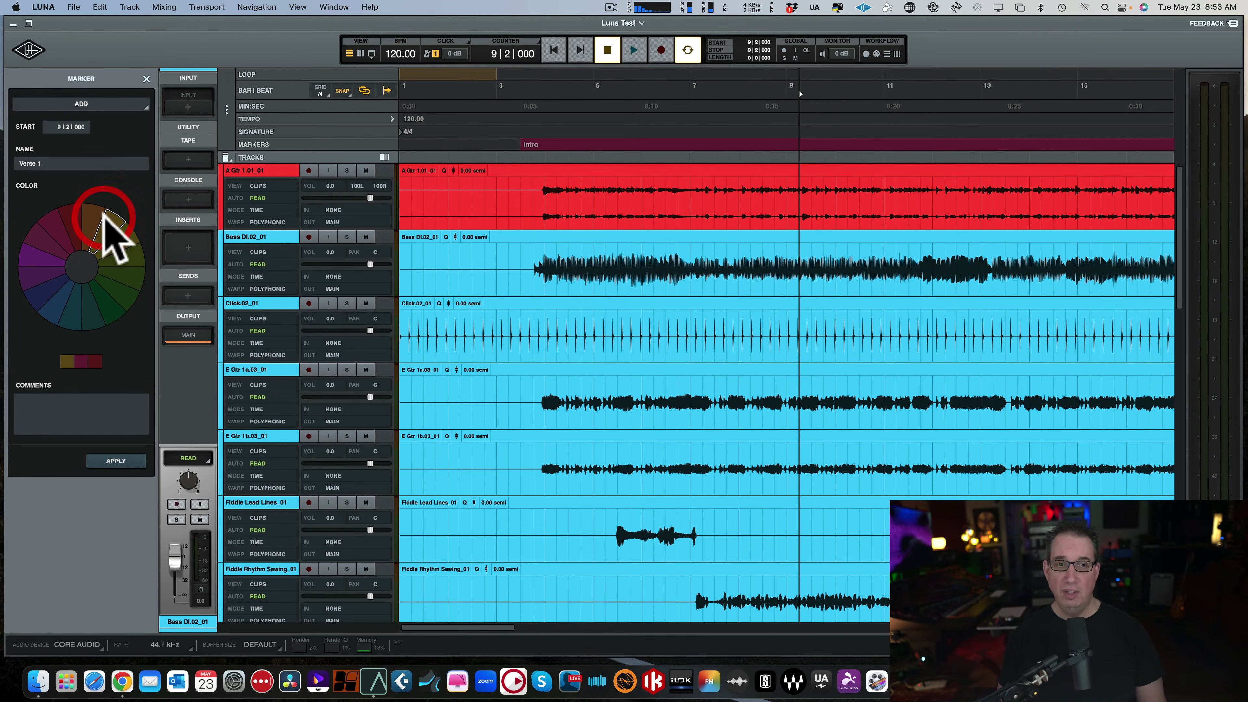
click(116, 461)
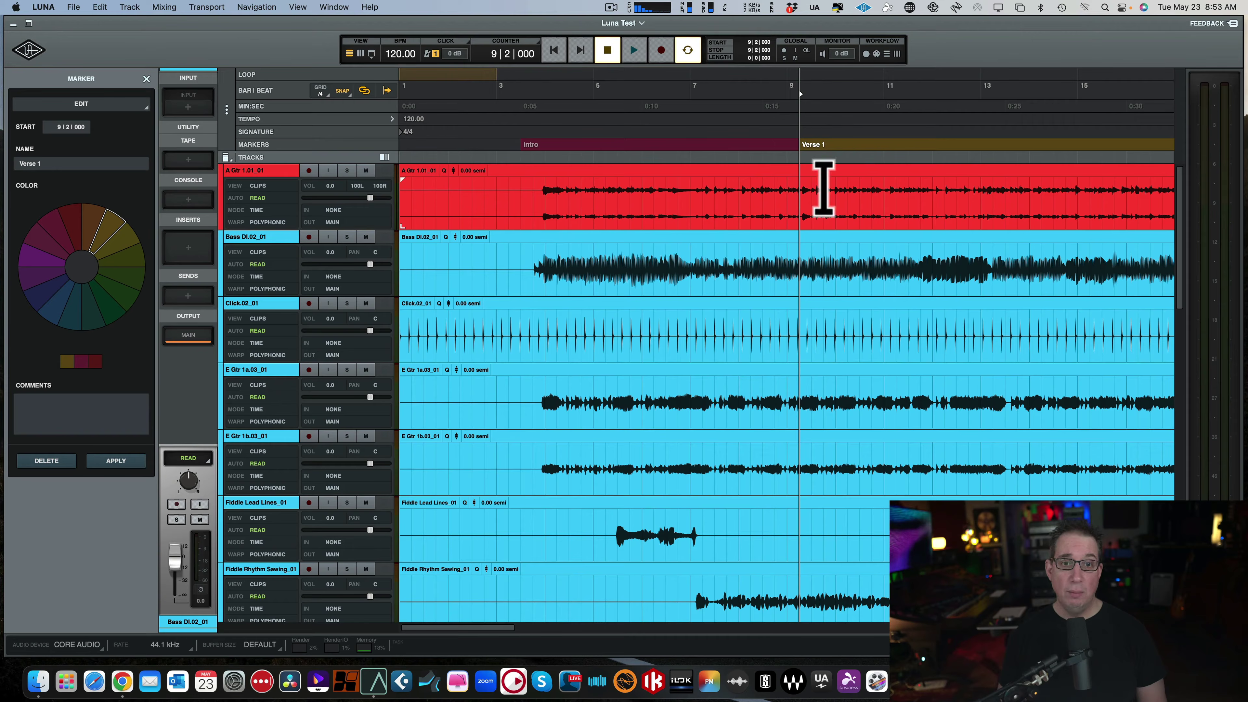
Delete the Intro and Verse 1 markers and close the marker form.
click(529, 150)
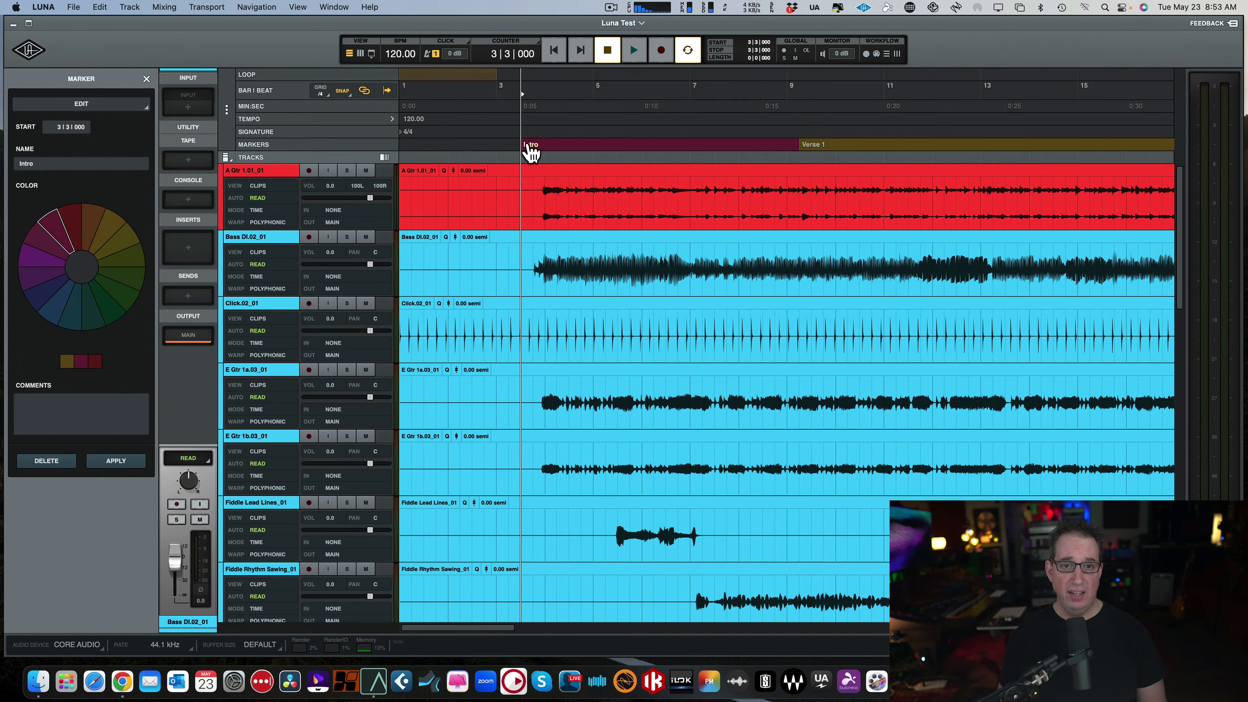
click(50, 461)
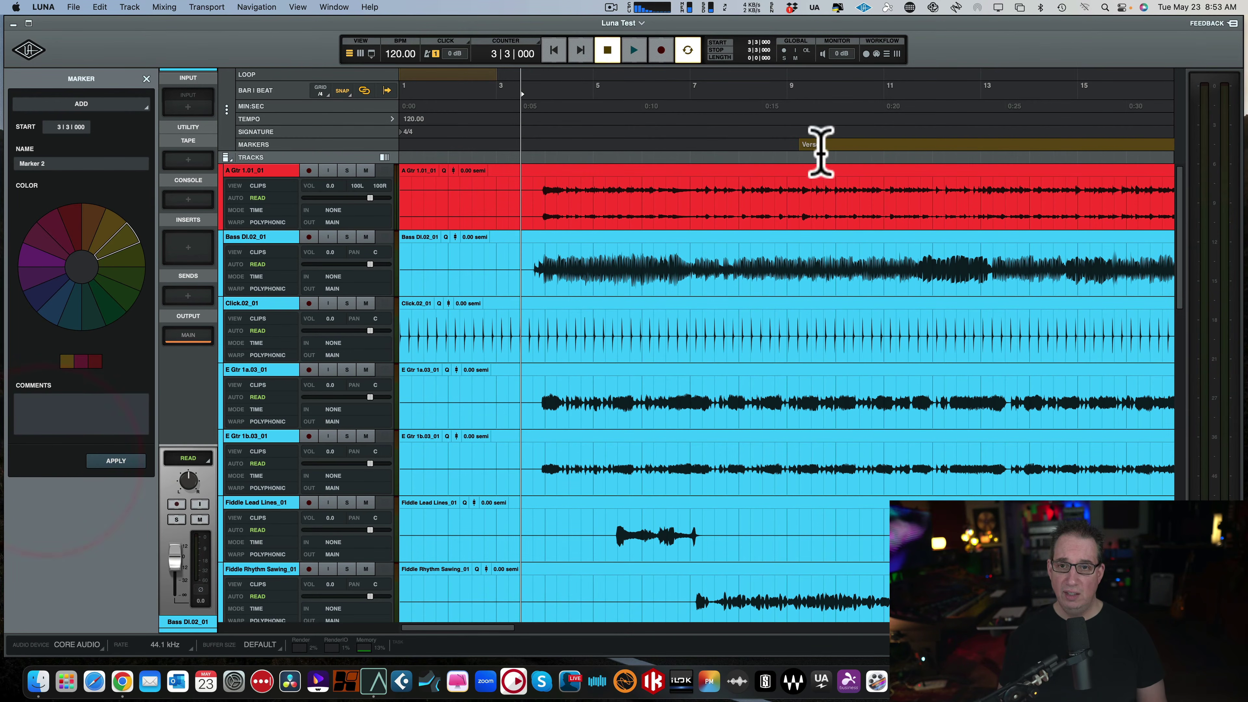
click(819, 147)
click(50, 461)
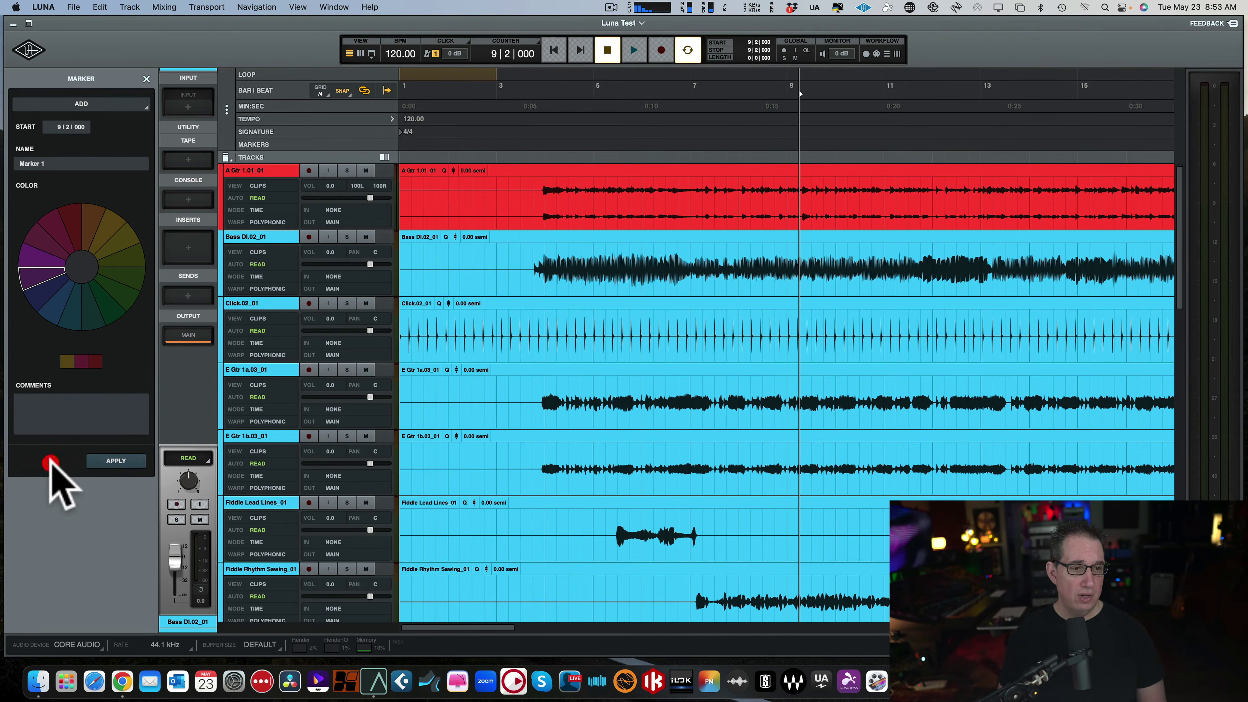
click(147, 79)
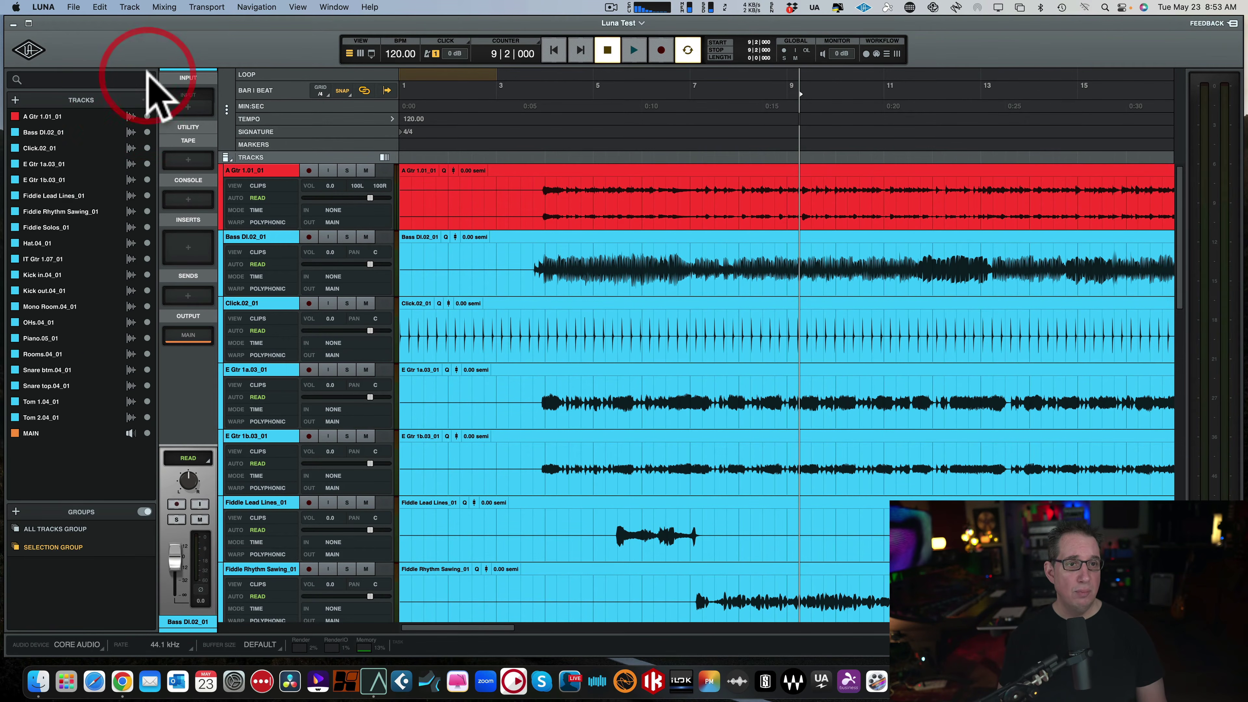
Place the playhead at 2|2|000, and open and close the timeline settings.
click(461, 100)
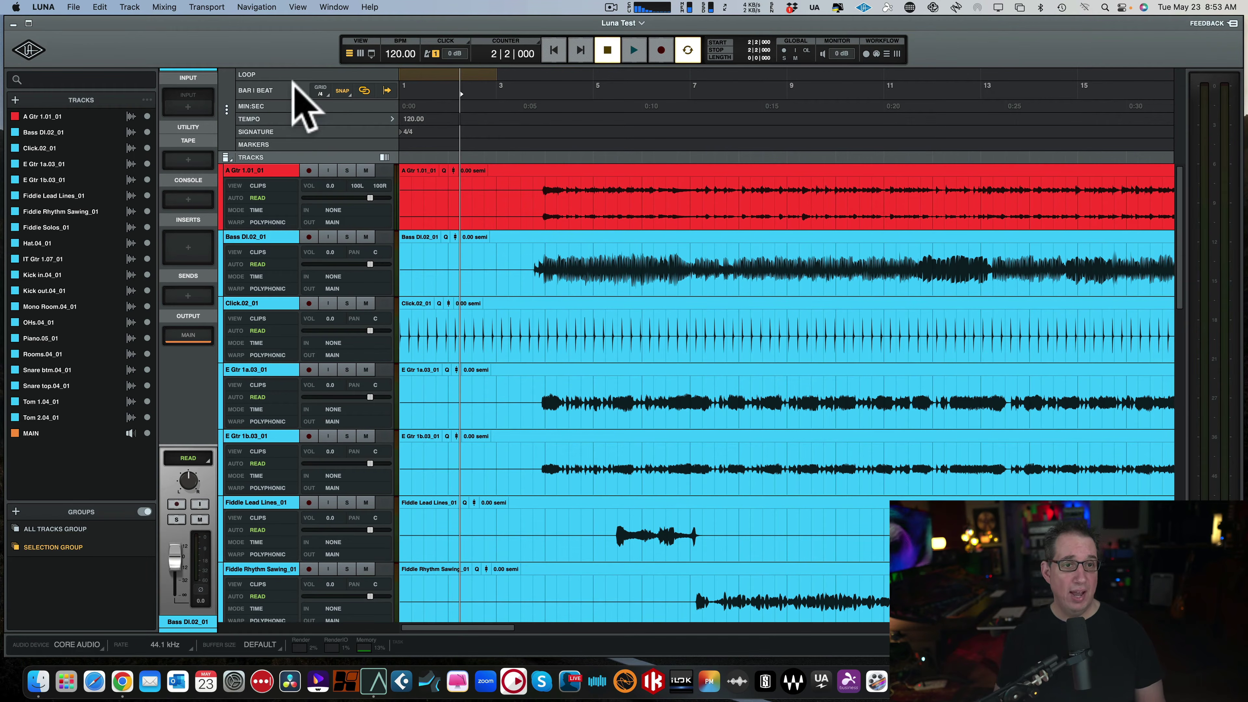
click(227, 107)
click(227, 108)
click(227, 107)
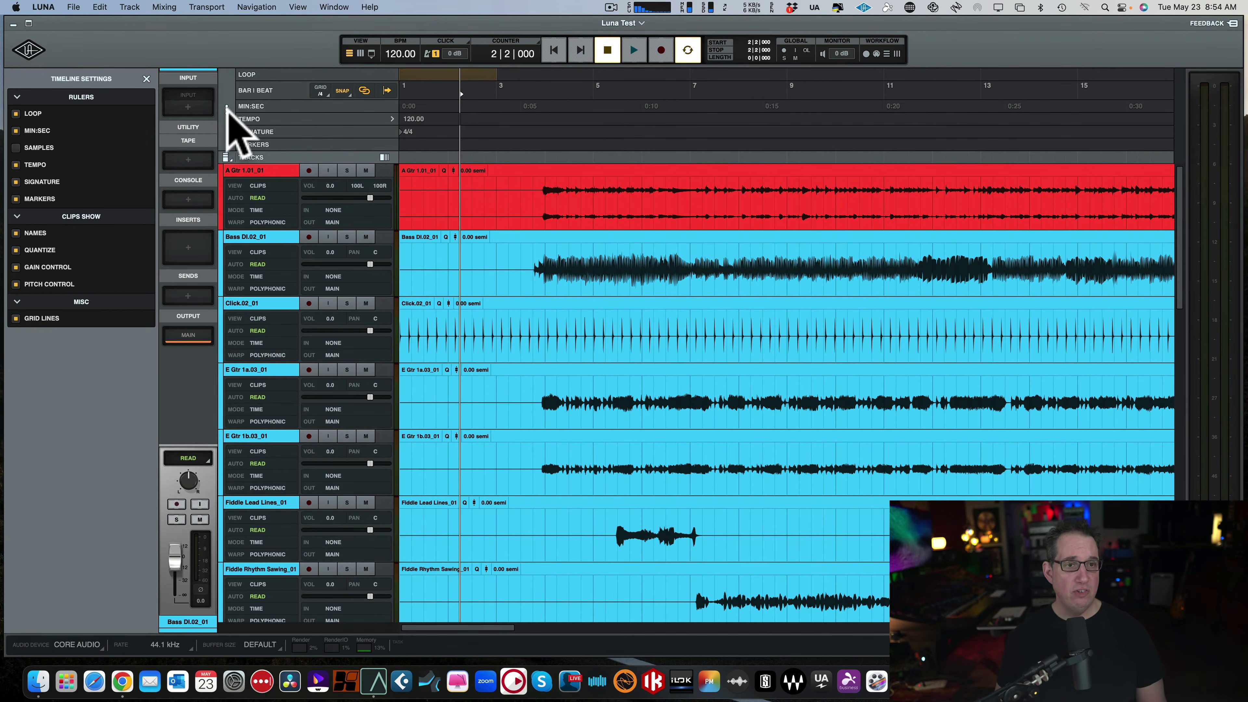
click(227, 107)
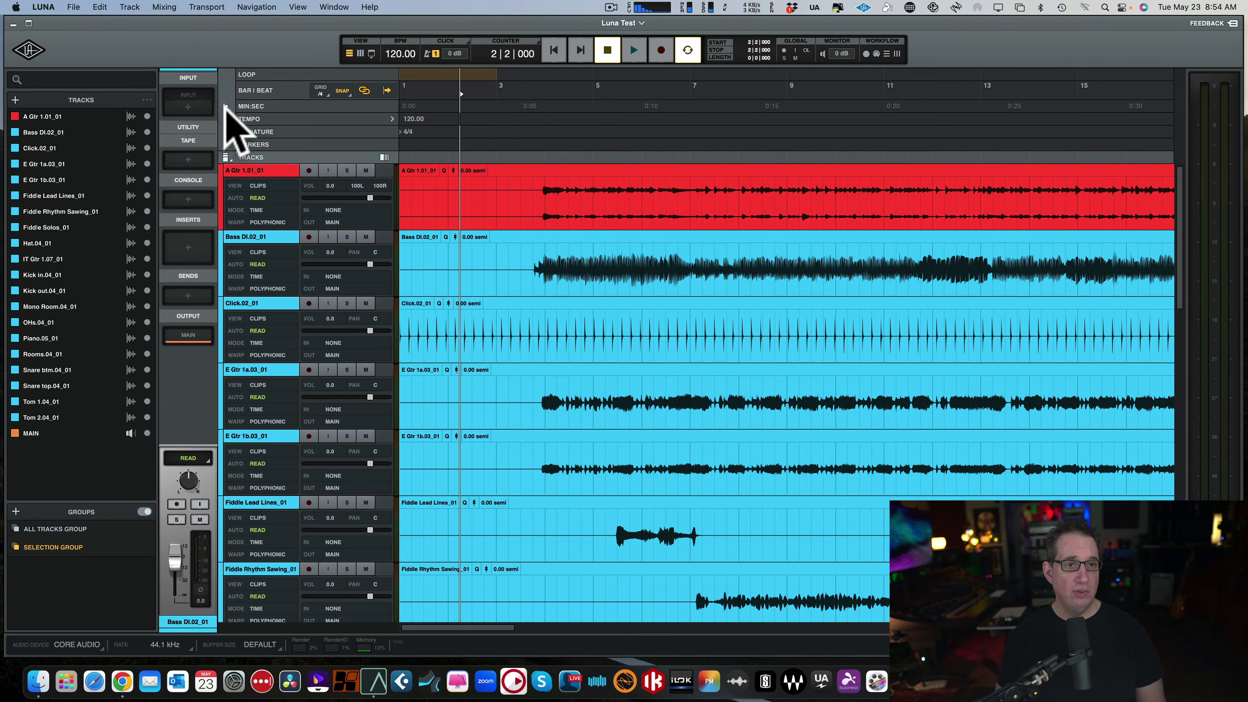
Hide the Loop, Min:Sec, Tempo, Signature and Markers rulers in the timeline settings.
click(226, 107)
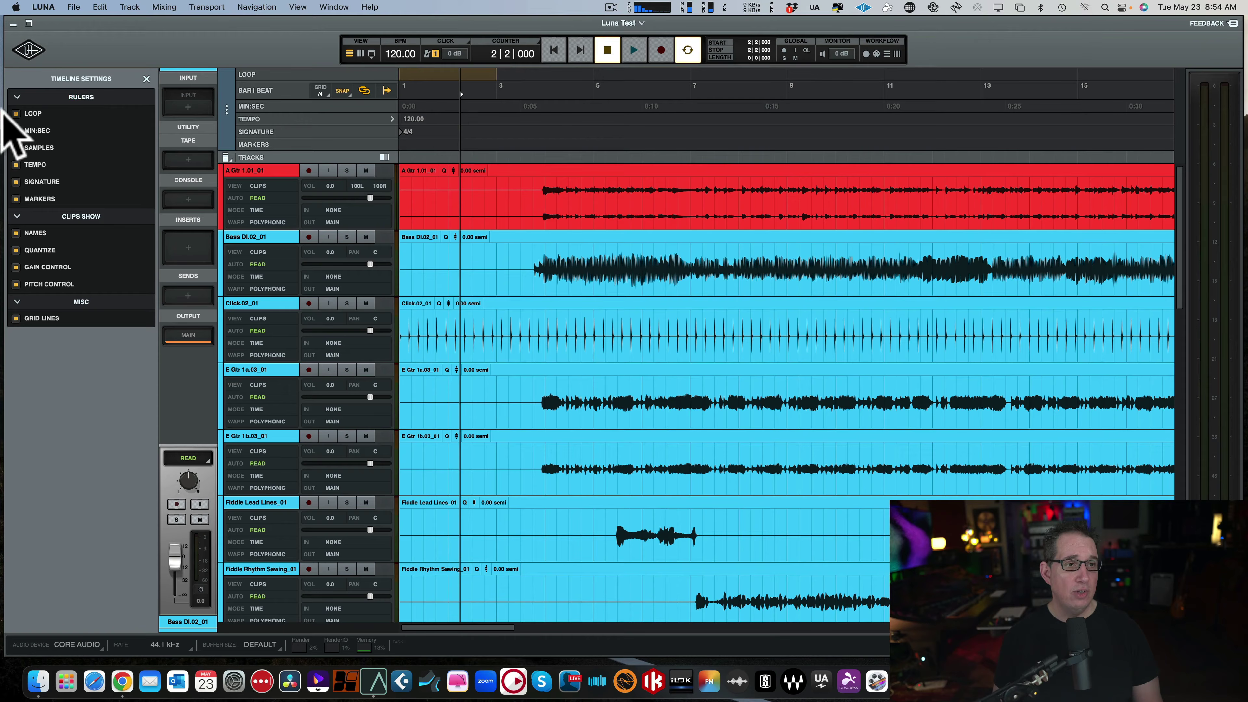
click(16, 113)
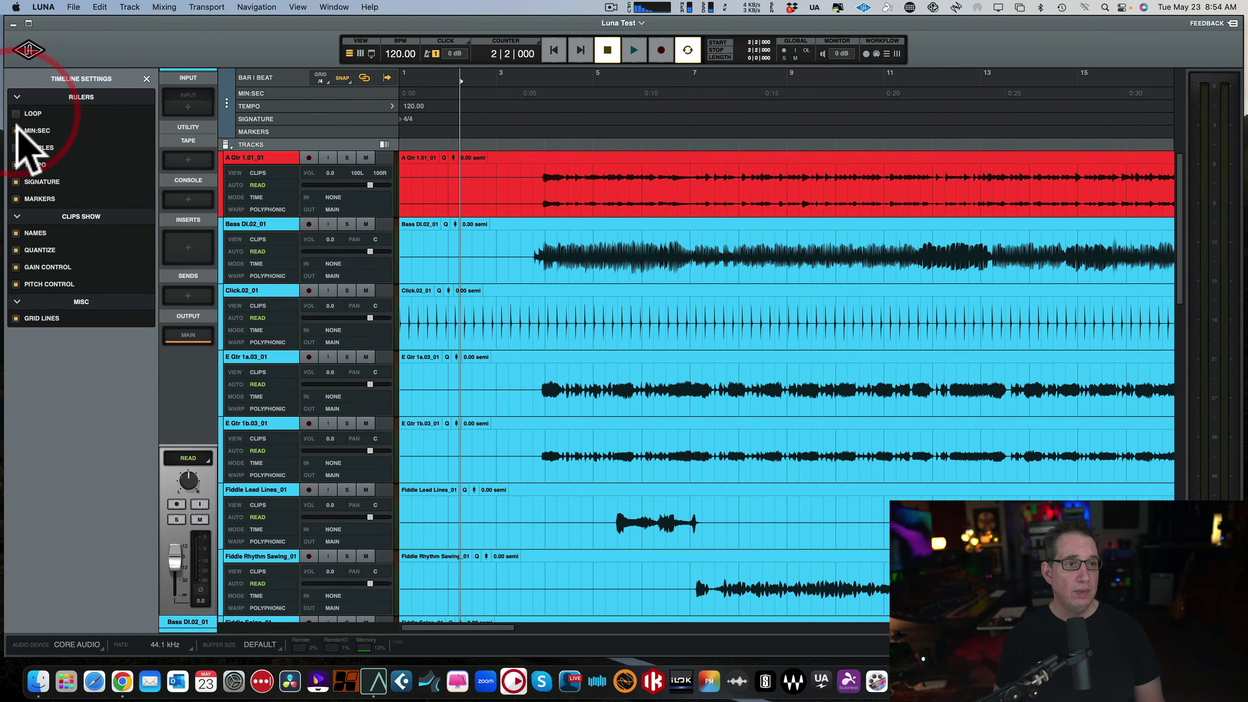
click(15, 131)
click(15, 165)
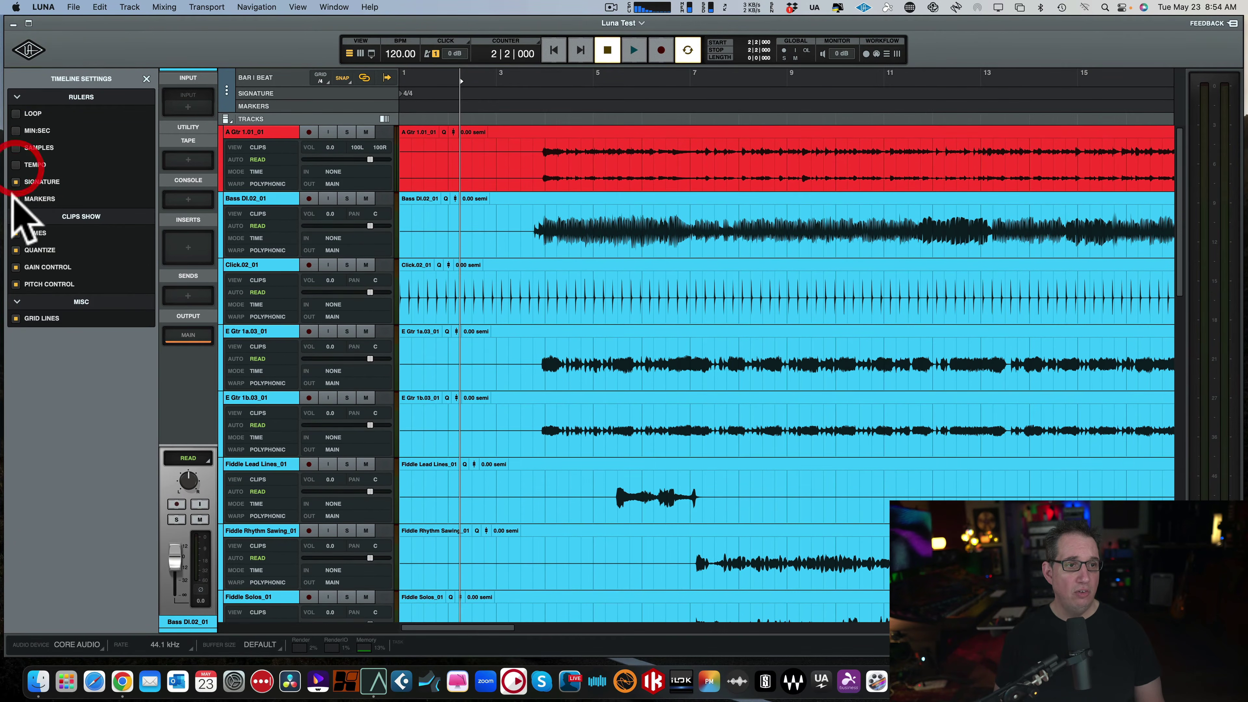
click(15, 181)
click(15, 198)
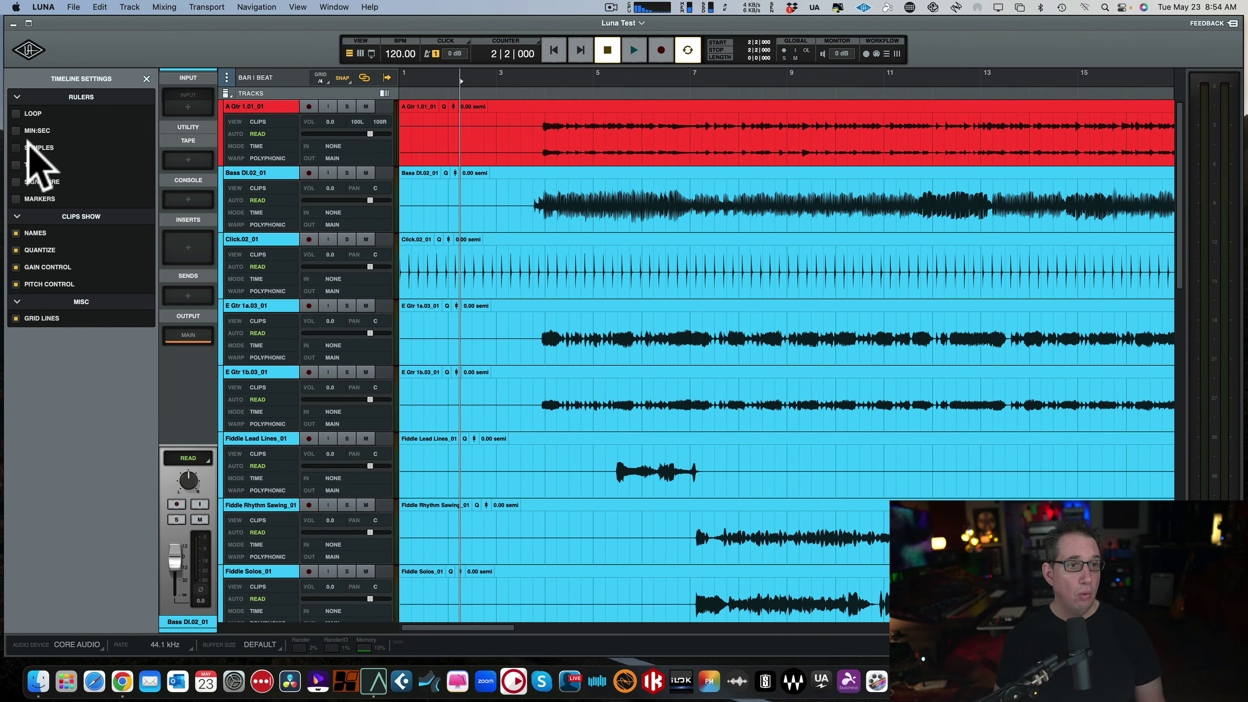
Show the Markers, Loop and Tempo rulers again in the timeline.
click(16, 198)
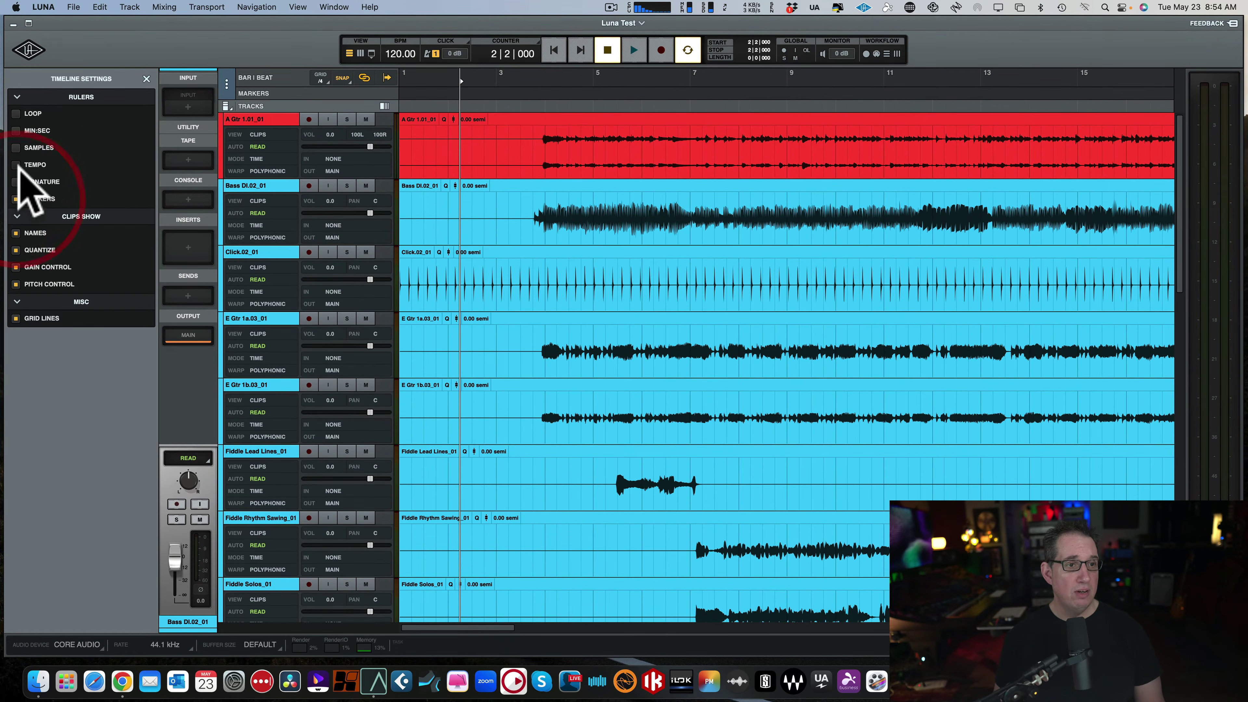
click(15, 113)
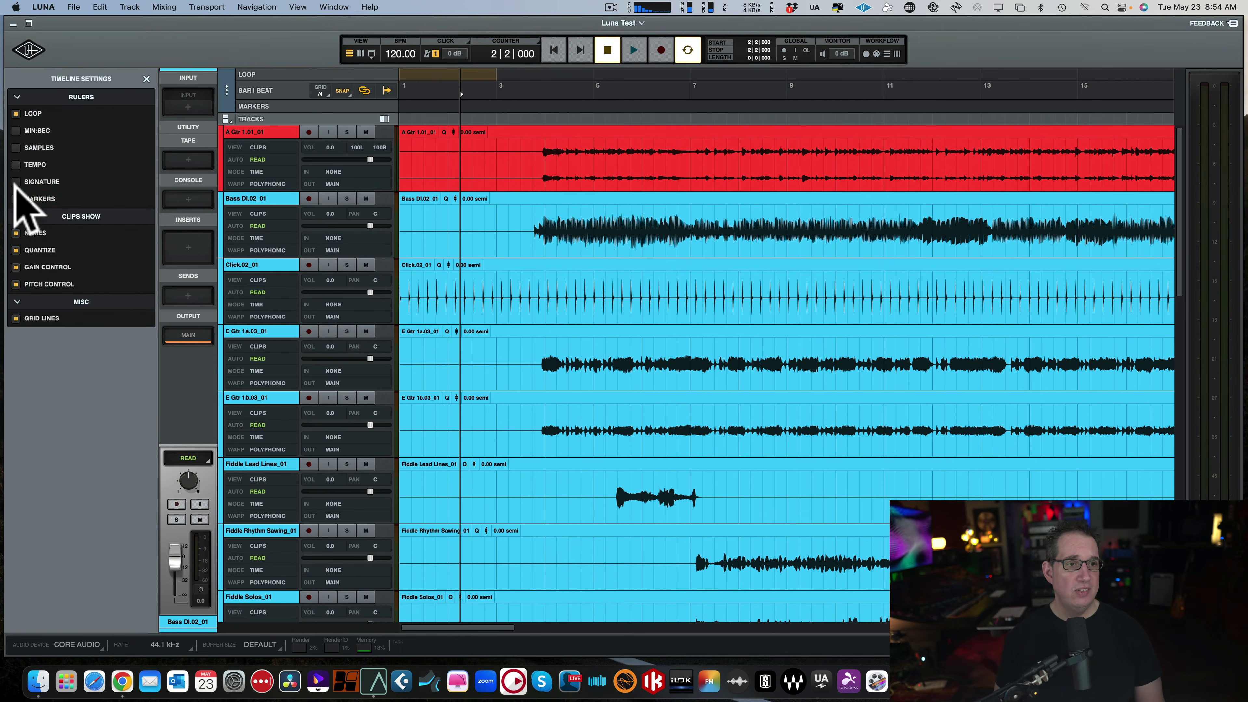
click(16, 164)
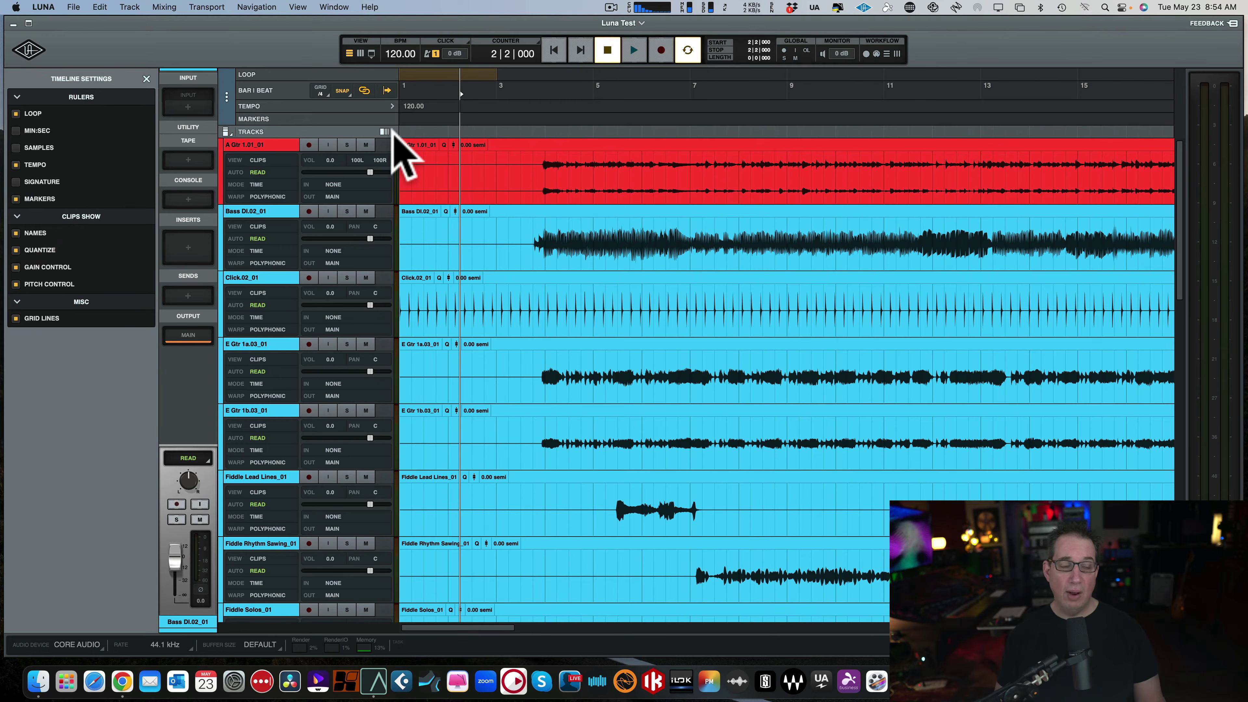
Show the Samples and Min:Sec rulers in the timeline and select the A Gtr 1.01_01 track.
click(15, 148)
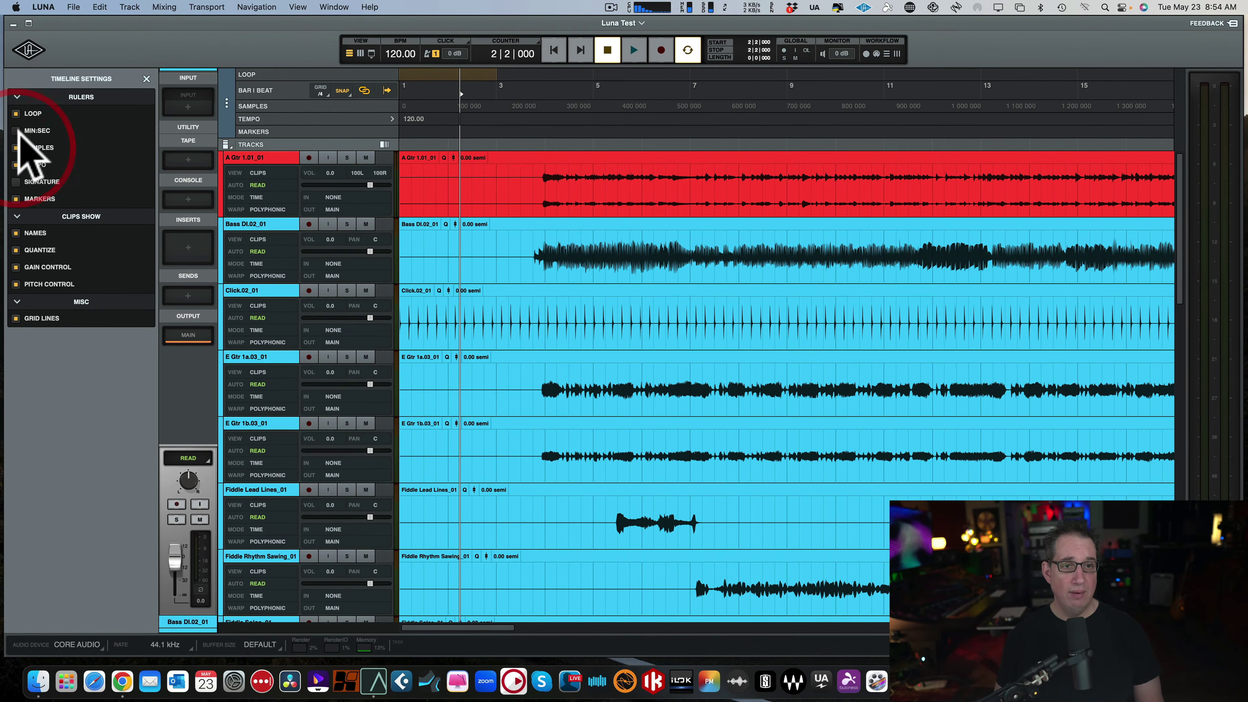
click(16, 130)
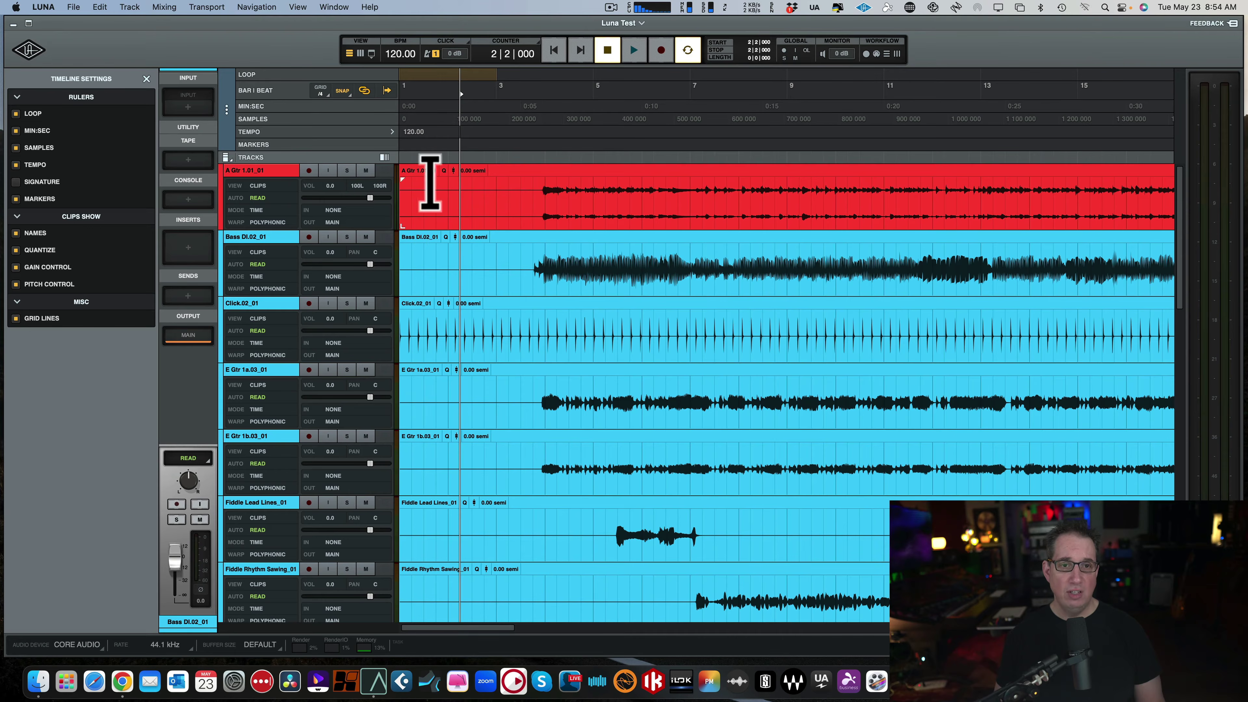
click(281, 172)
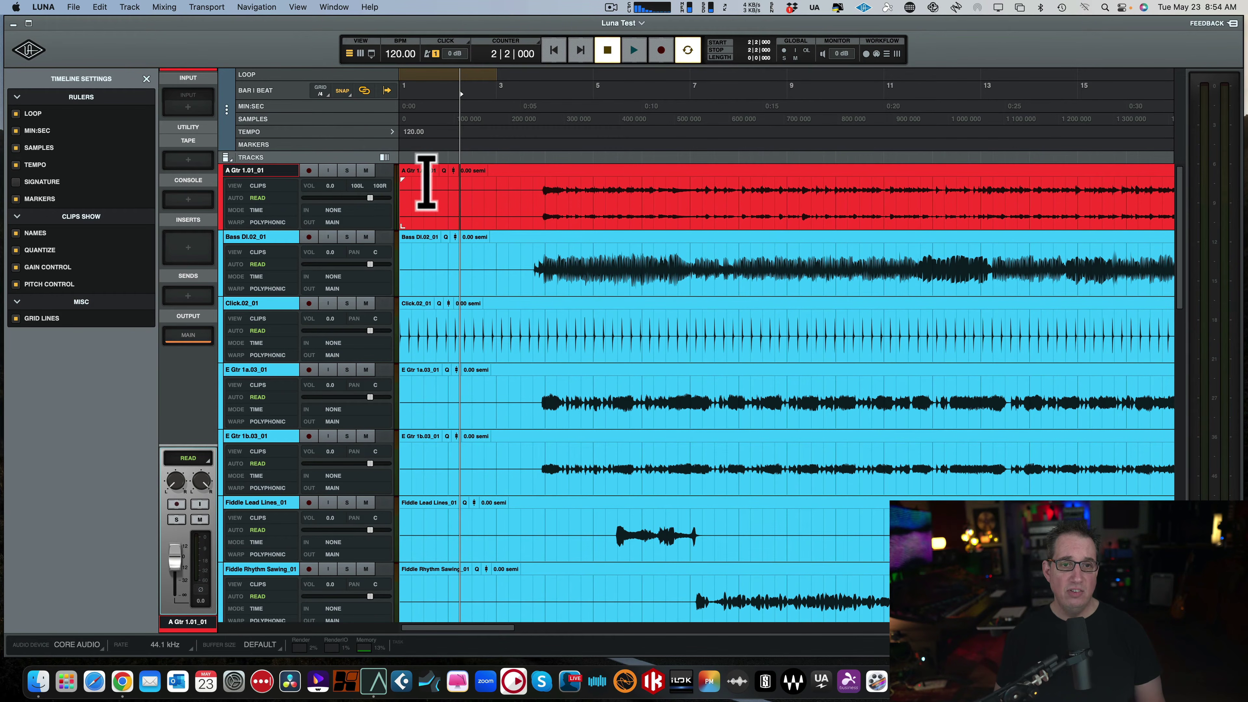
Try the clip display options, ending with only Quantize and Gain Control shown and Names and Pitch Control hidden.
click(17, 233)
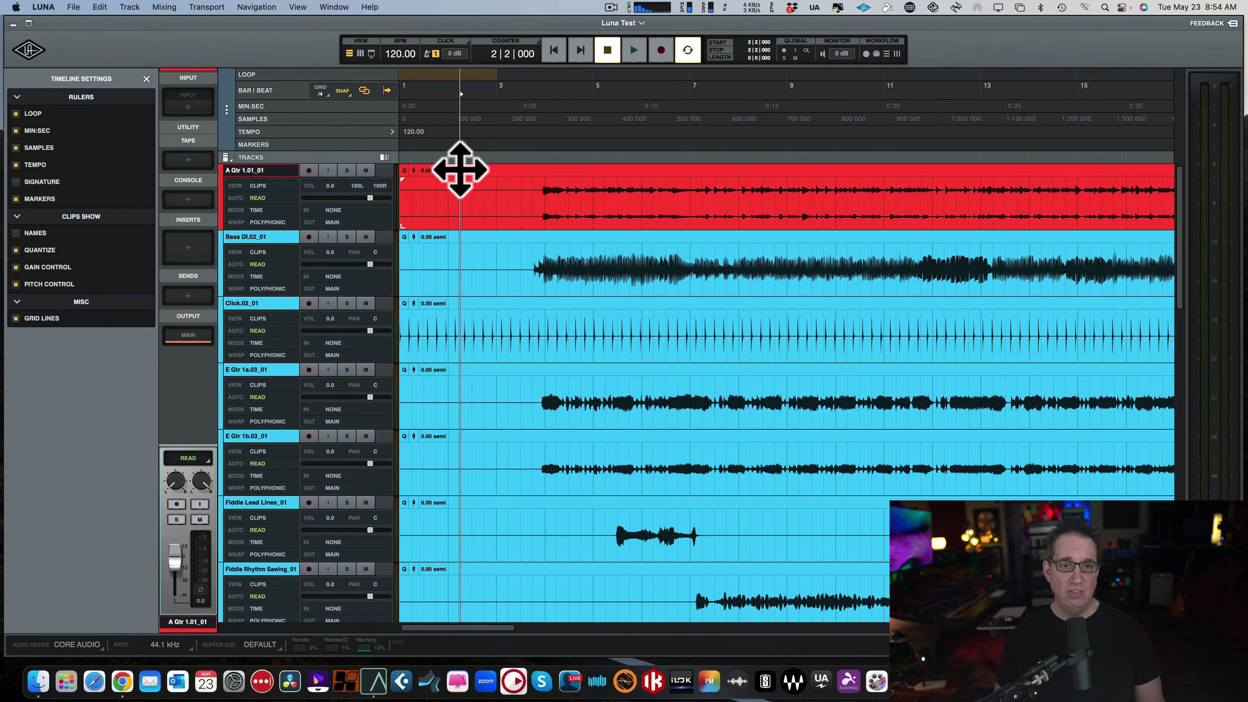
click(15, 250)
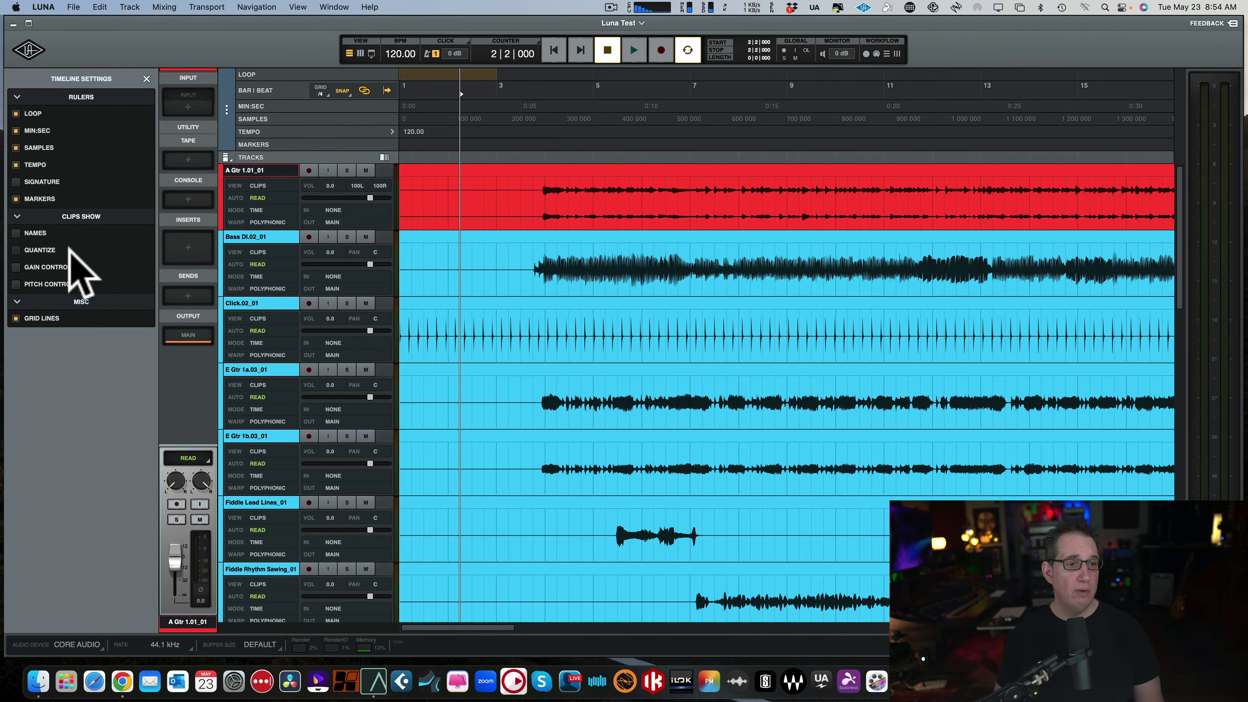
click(16, 233)
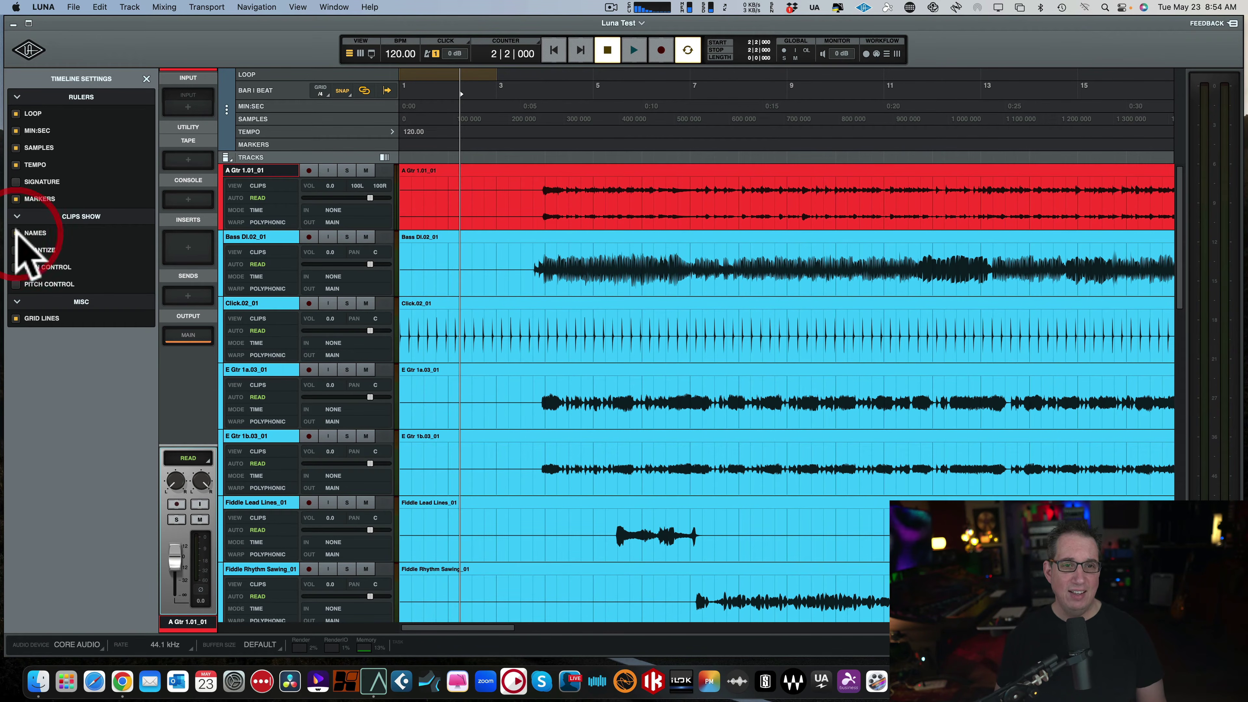
click(16, 232)
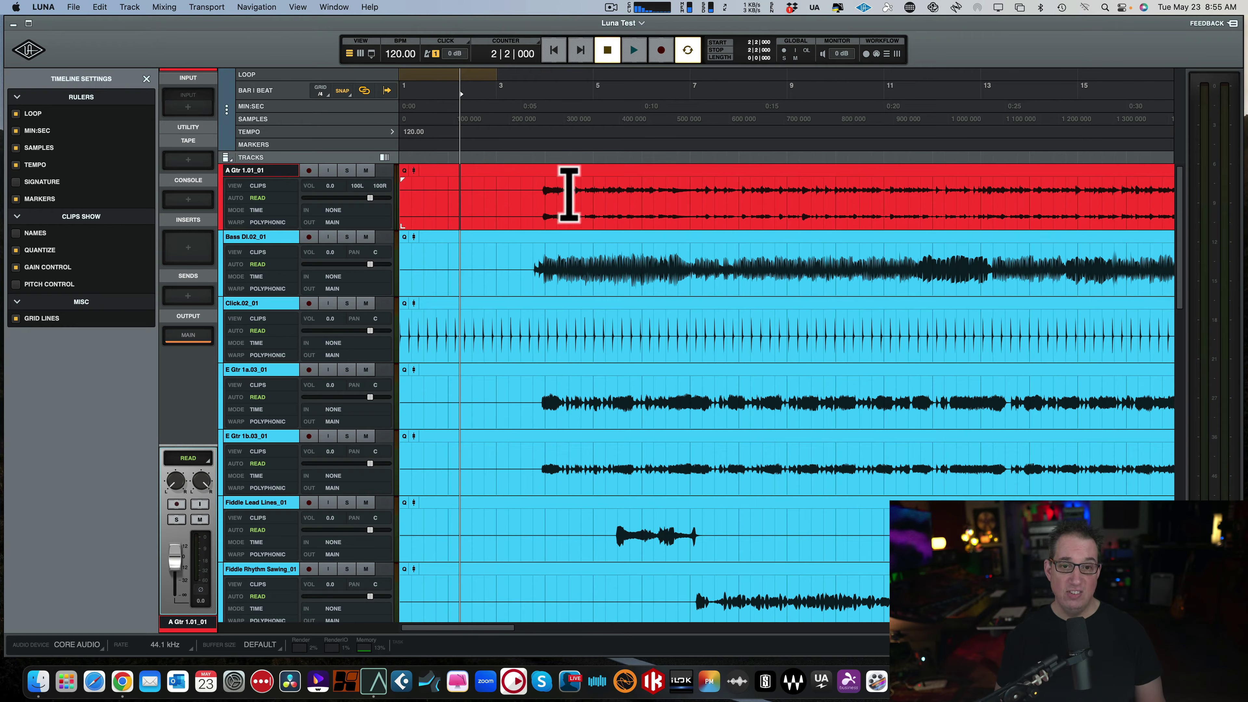
Raise the gain of the A Gtr 1.01_01 clip to 1.5 dB.
click(414, 170)
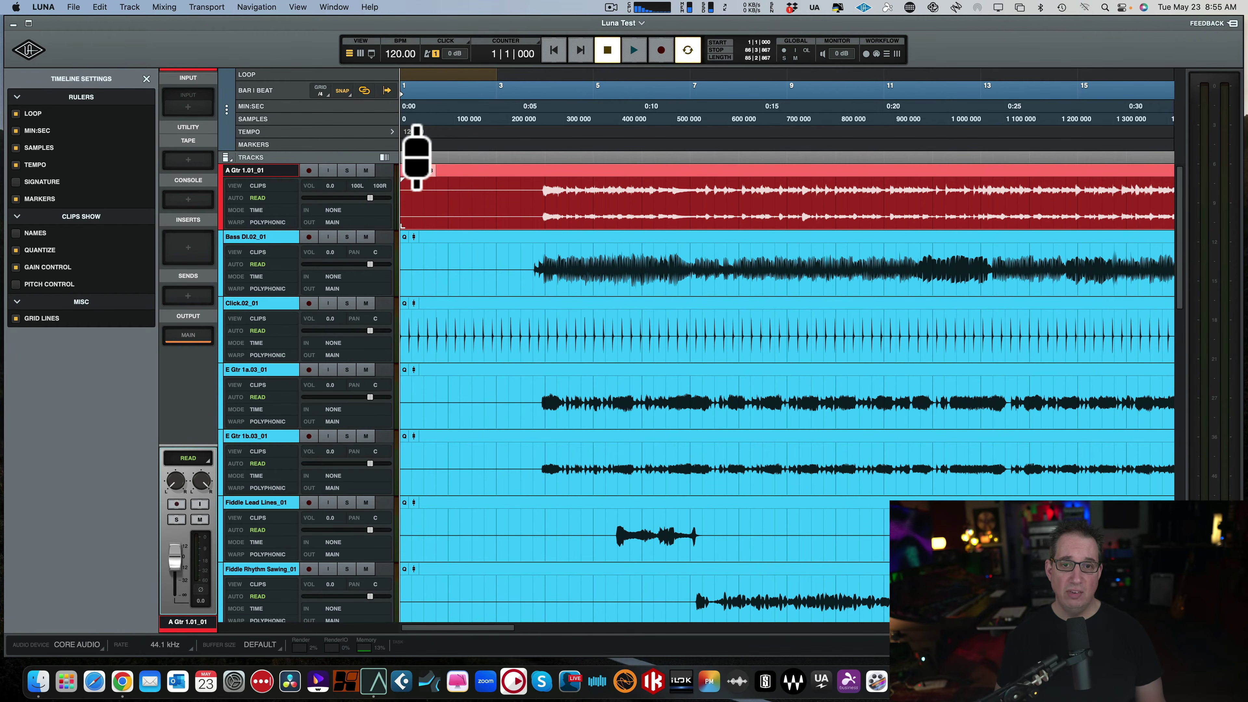
drag(419, 179, 445, 165)
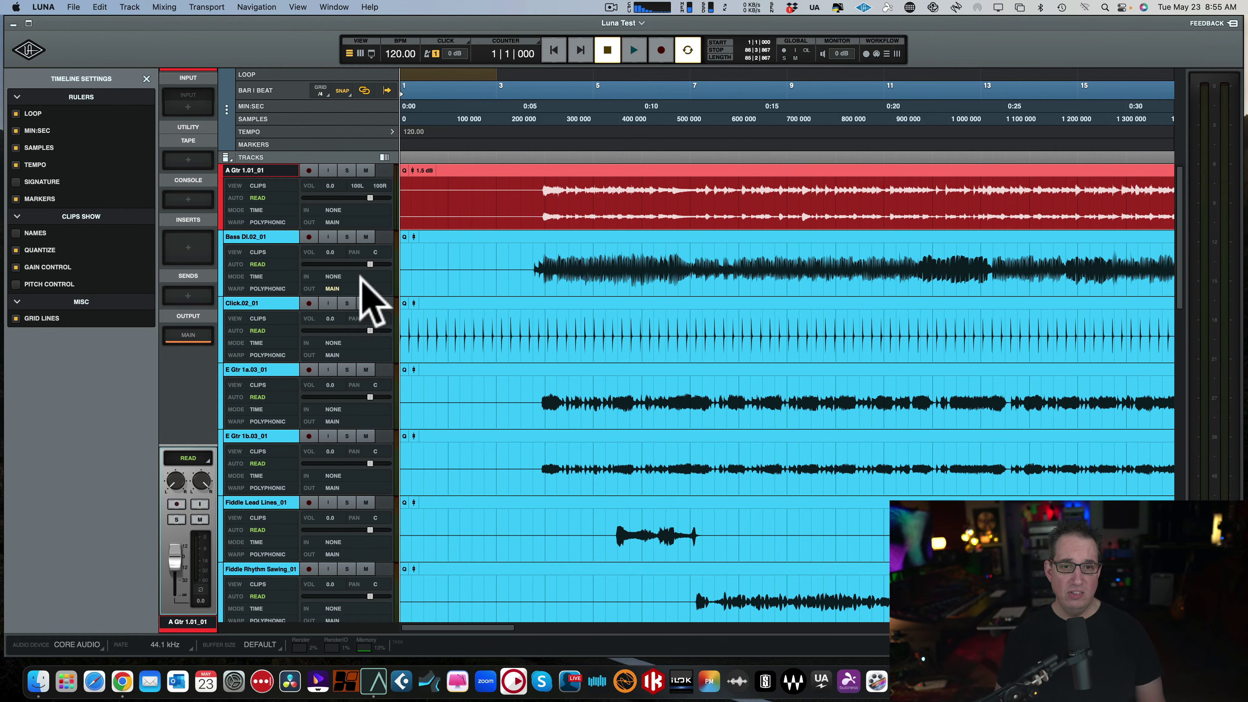
Toggle the grid lines off and back on, show the clip names again, and close the timeline settings.
click(16, 318)
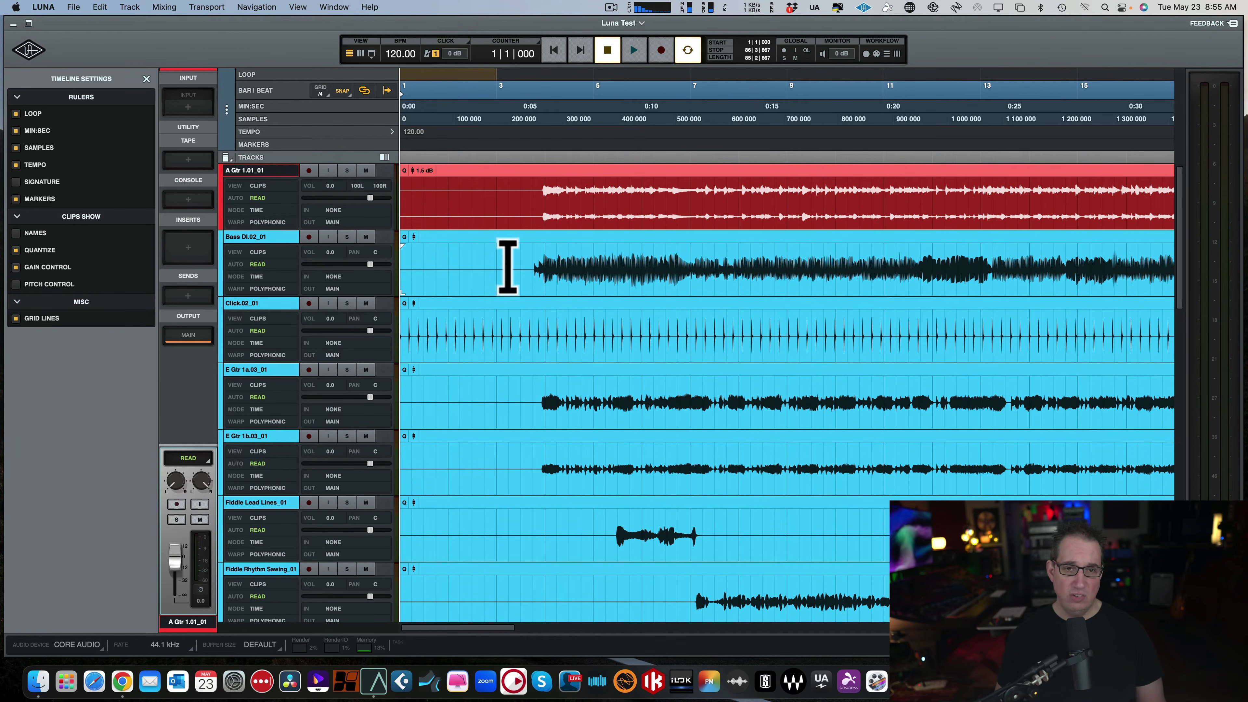
click(15, 319)
click(15, 319)
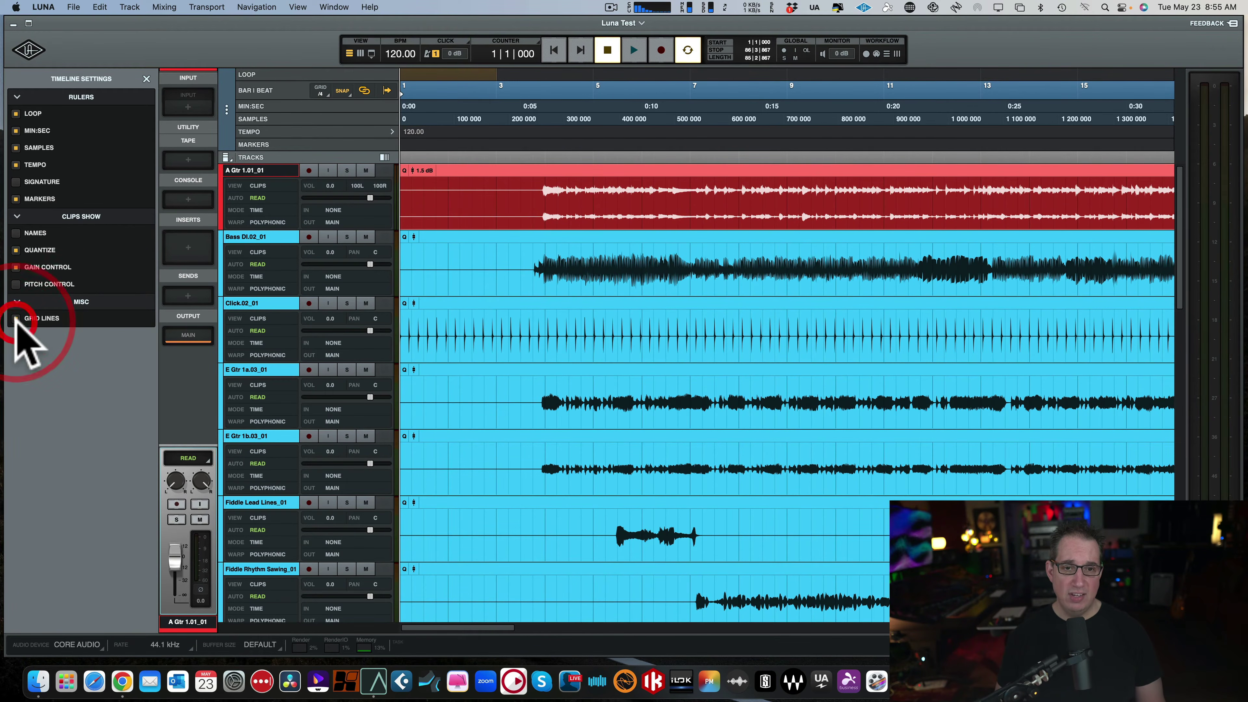
click(15, 233)
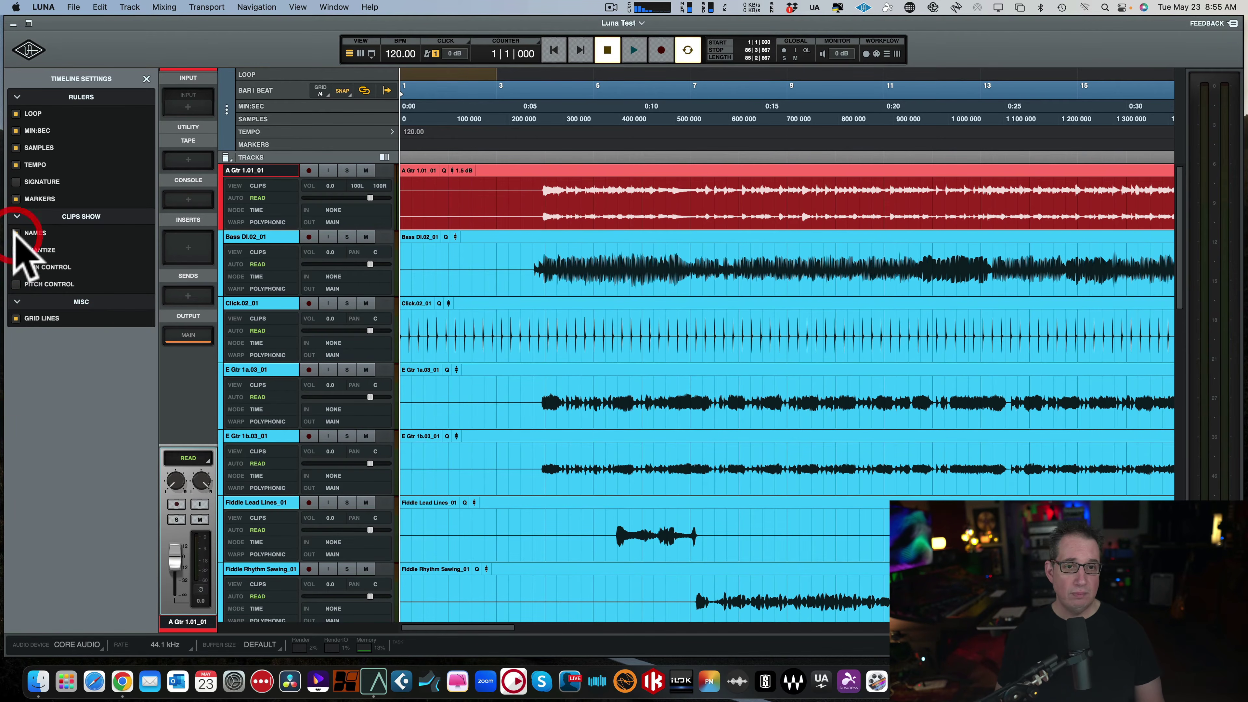
click(146, 79)
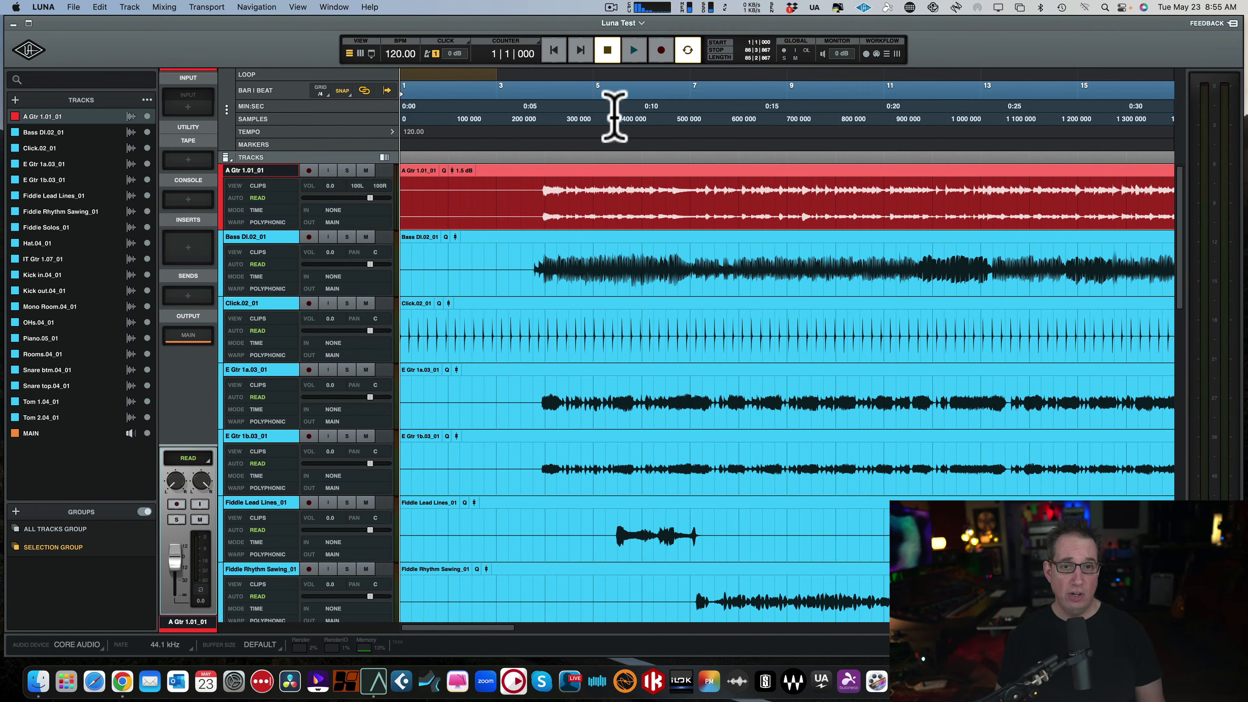
Switch back and forth between the mixer and timeline views, ending on the timeline.
click(360, 53)
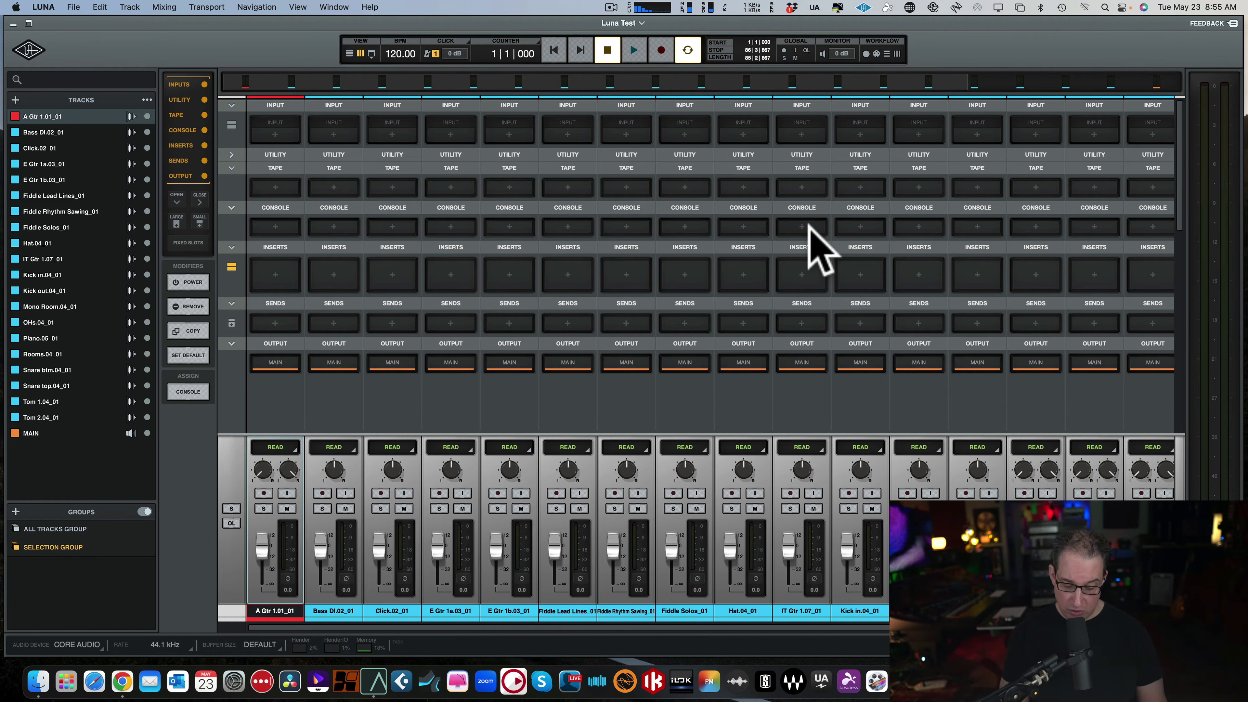
key(super+equal)
key(super+equal)
key(super+equal)
key(super+equal)
key(super+equal)
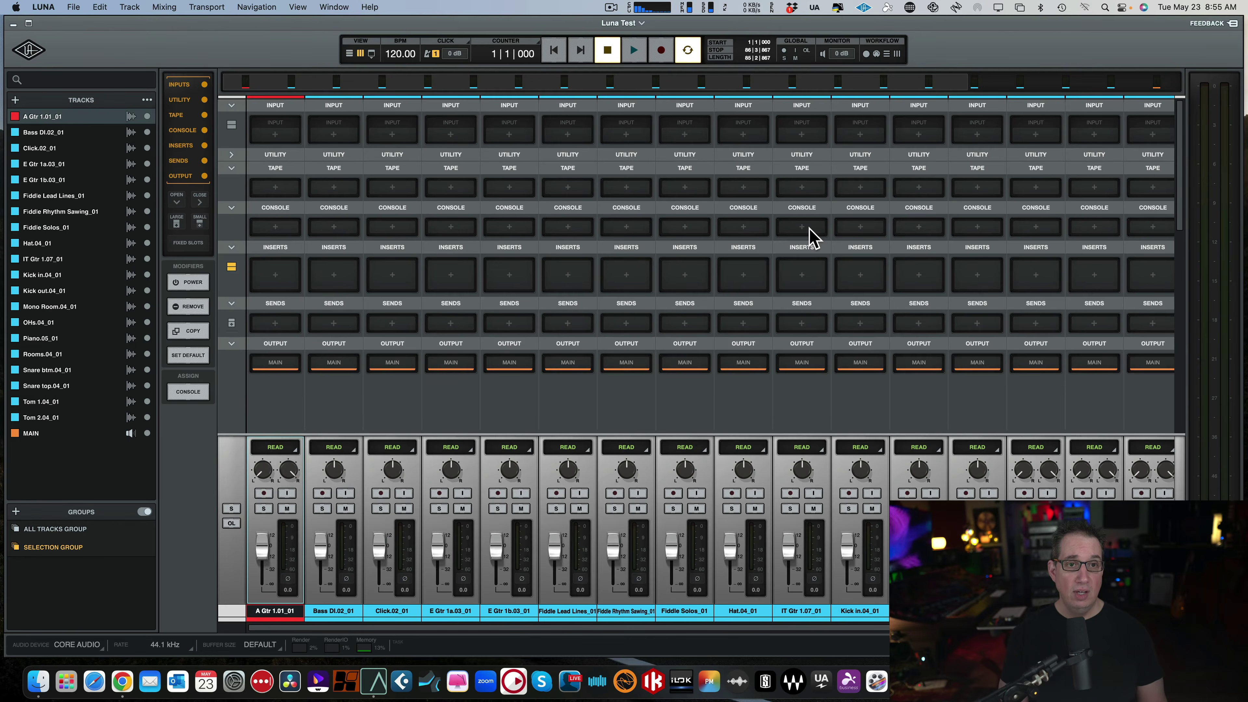
key(super+equal)
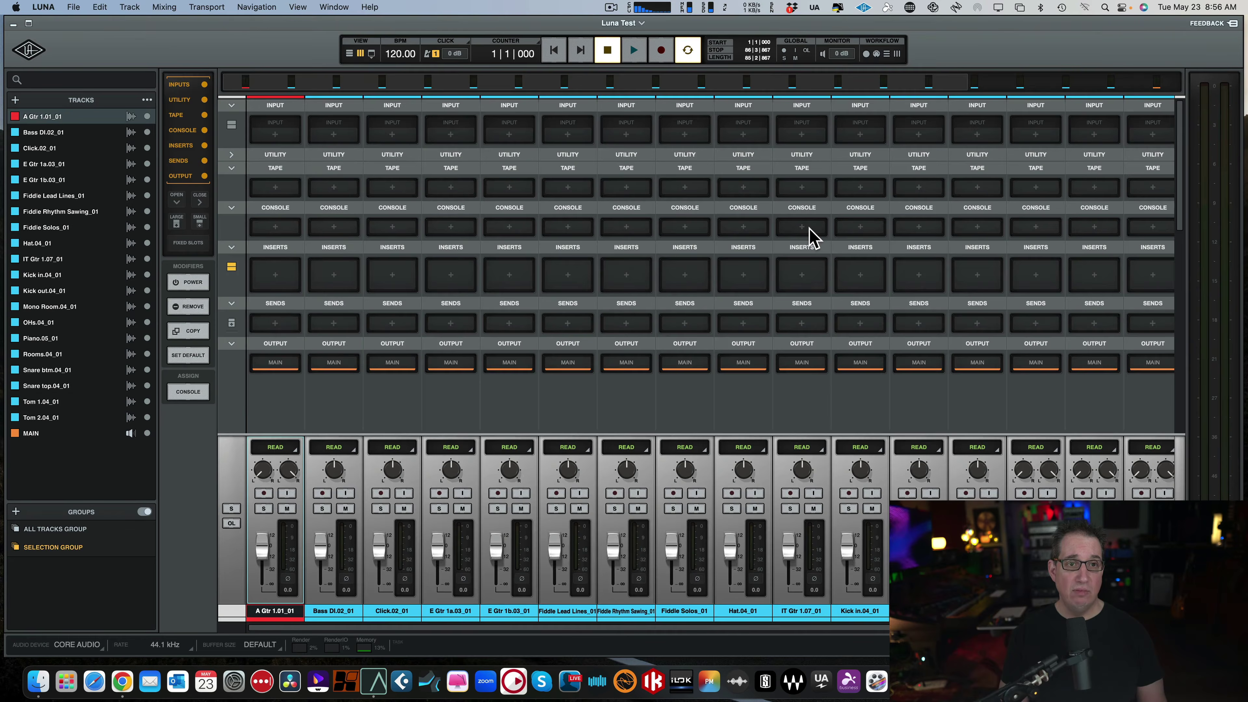
key(super+equal)
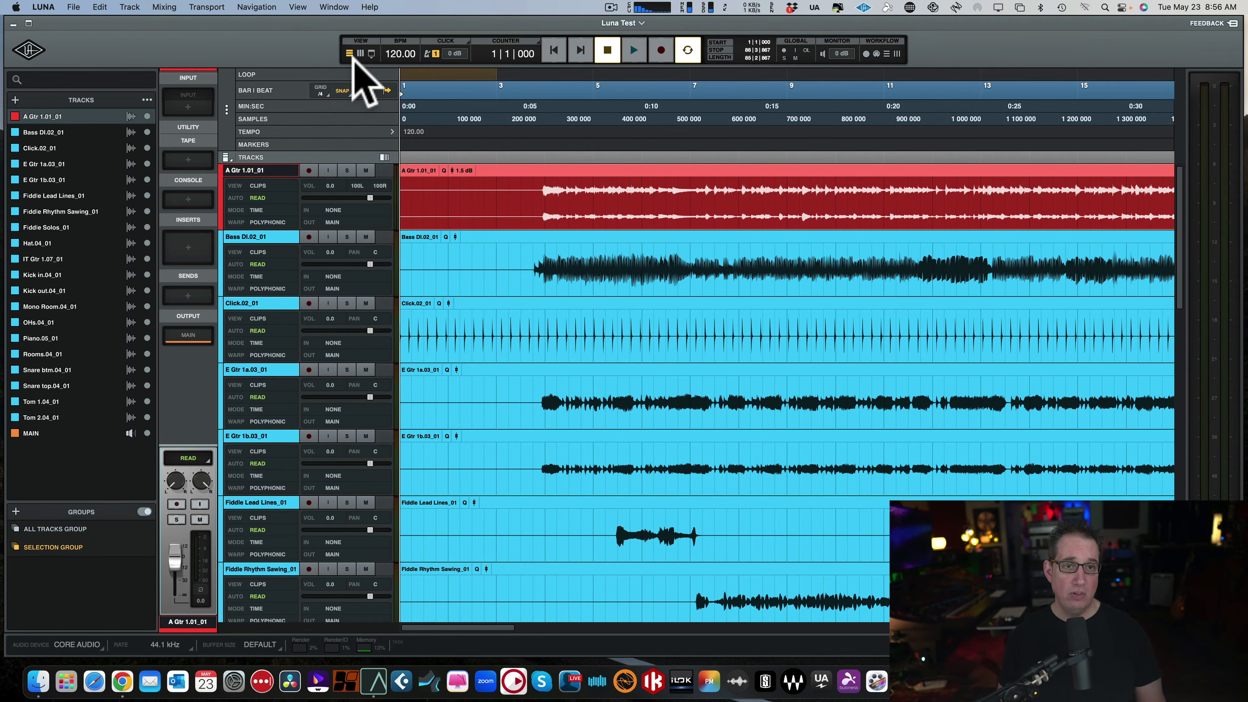
key(super+equal)
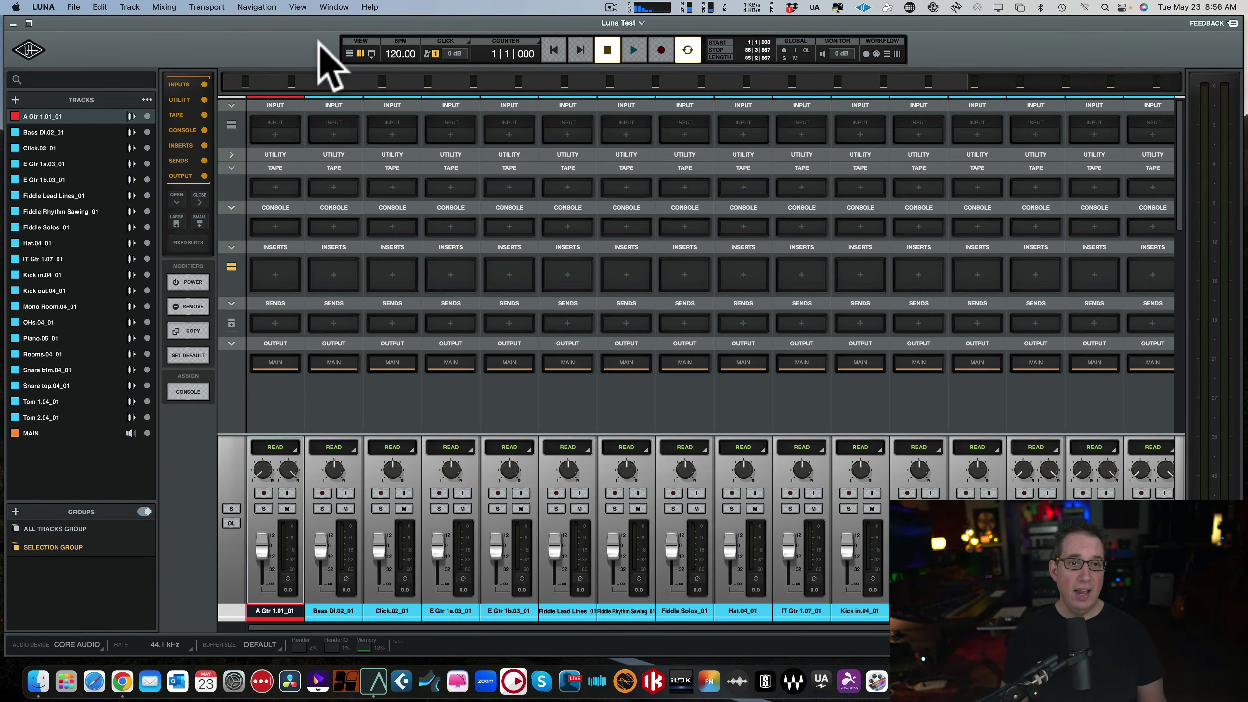
key(super+equal)
key(super+equal)
key(super+equal)
key(super+equal)
key(super+equal)
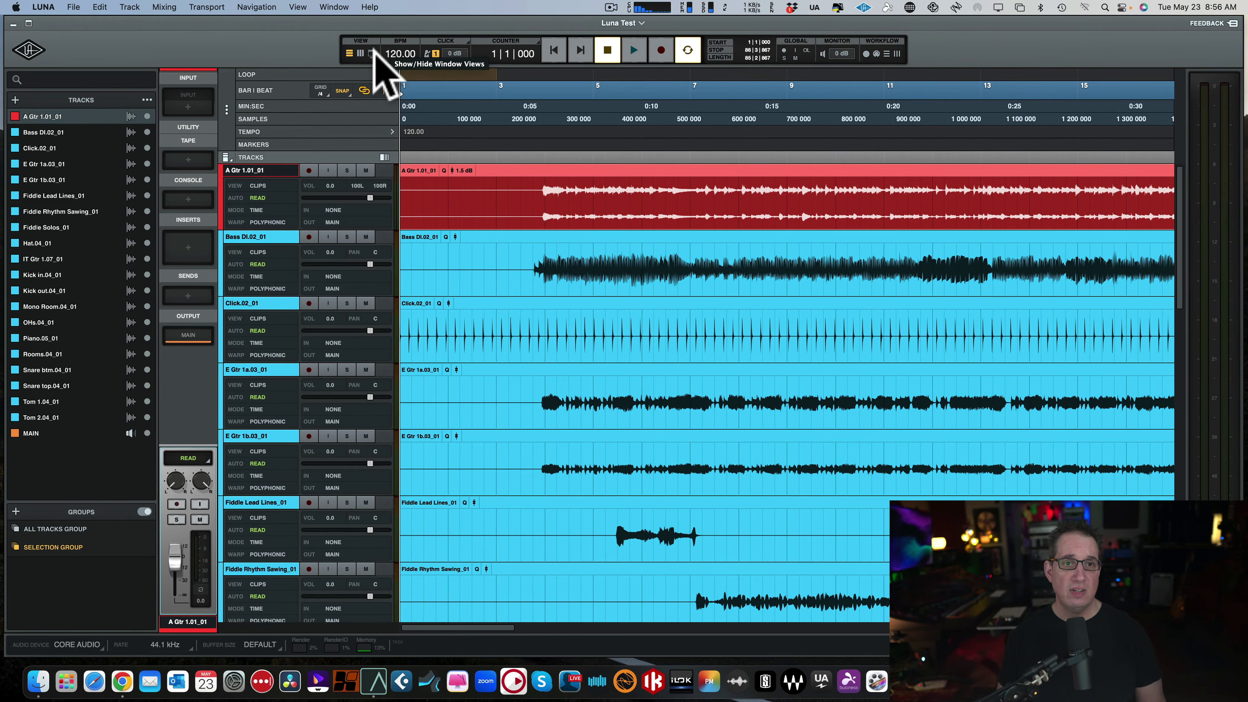
Hide the Tracks, Focus, Info and Mon areas of the main window.
click(374, 51)
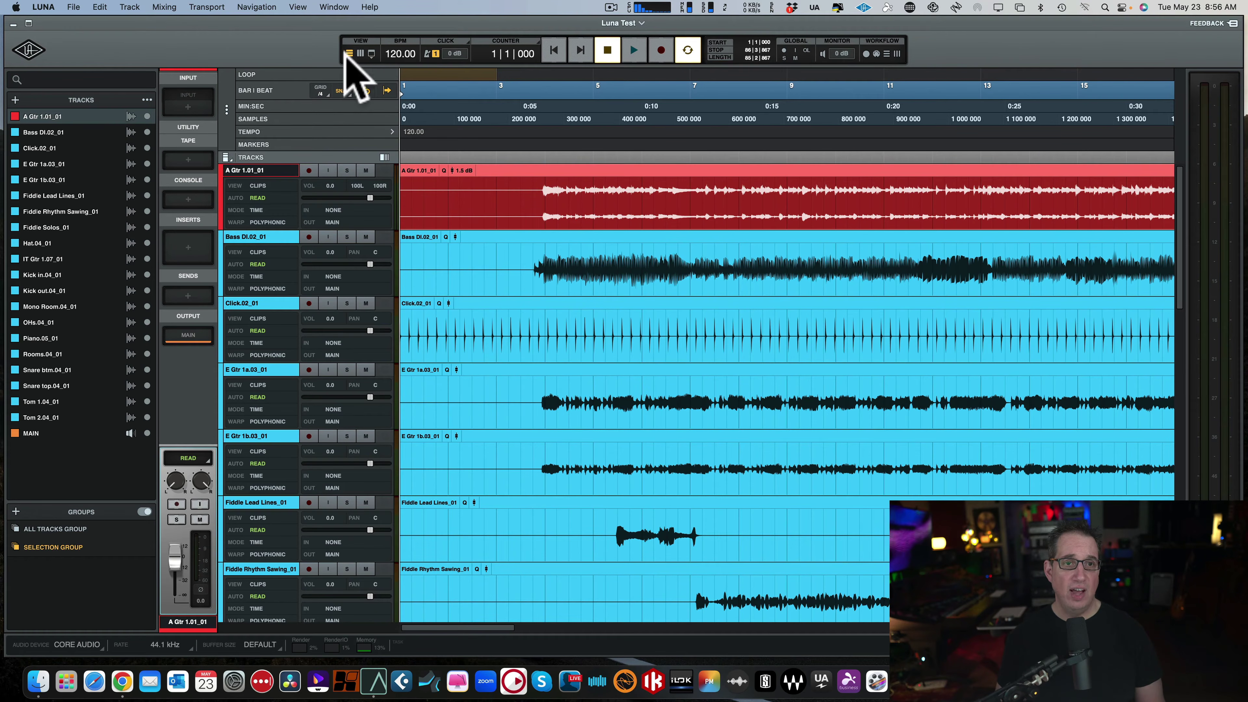
click(372, 53)
click(323, 76)
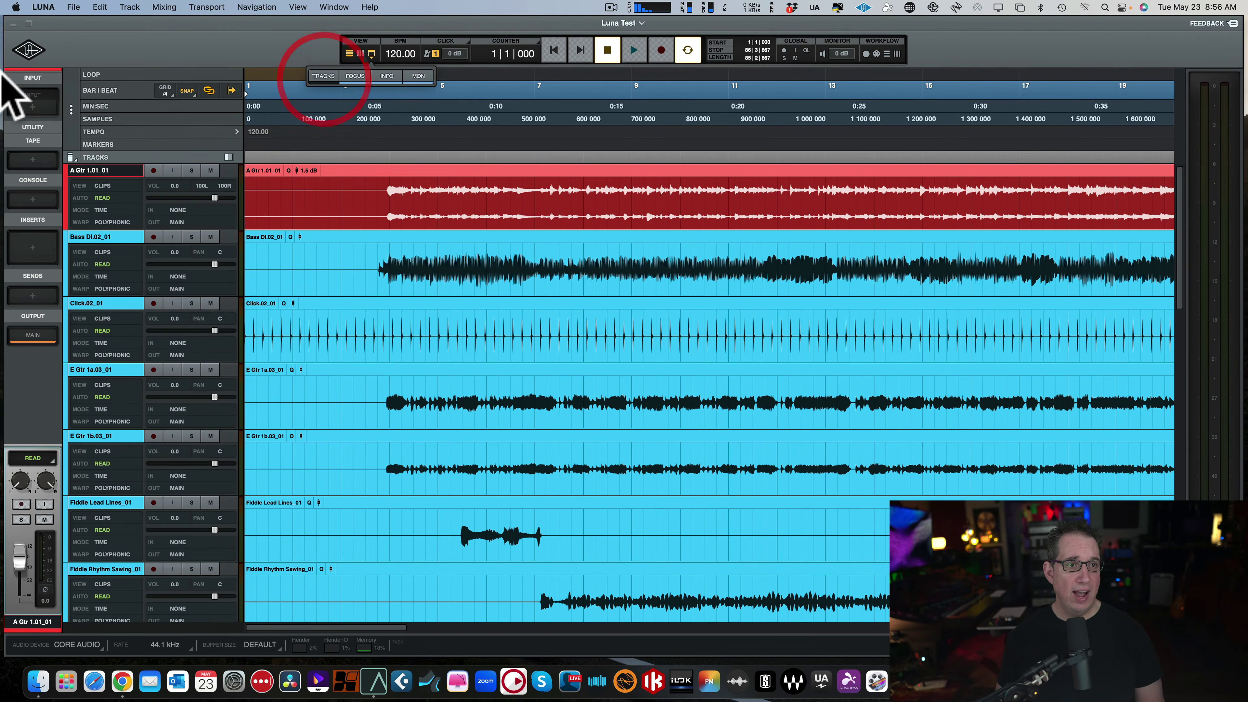
click(372, 53)
click(354, 76)
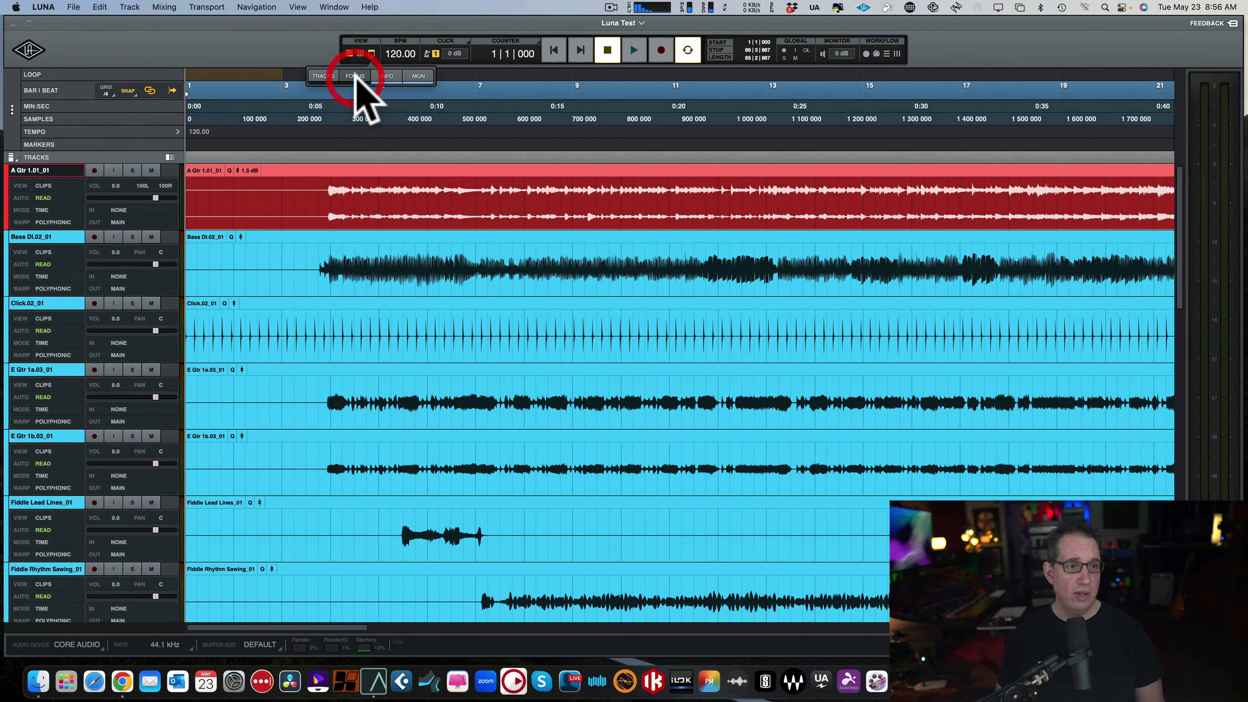
click(387, 76)
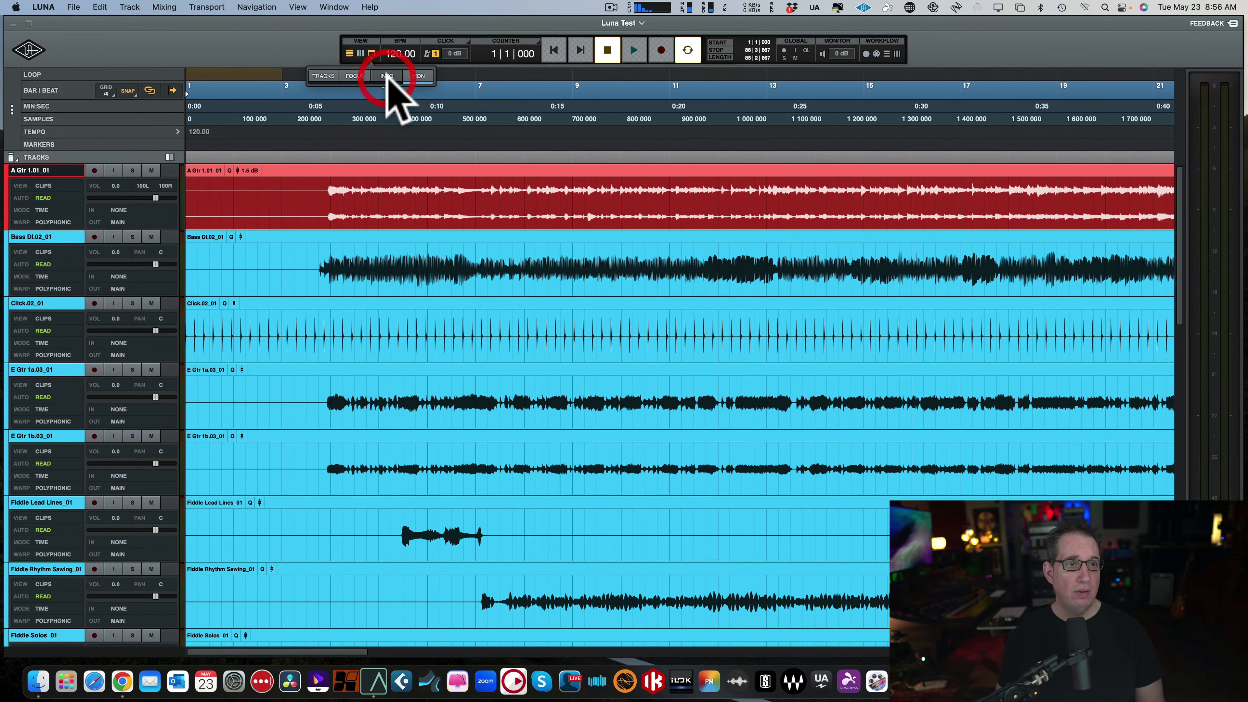
click(387, 76)
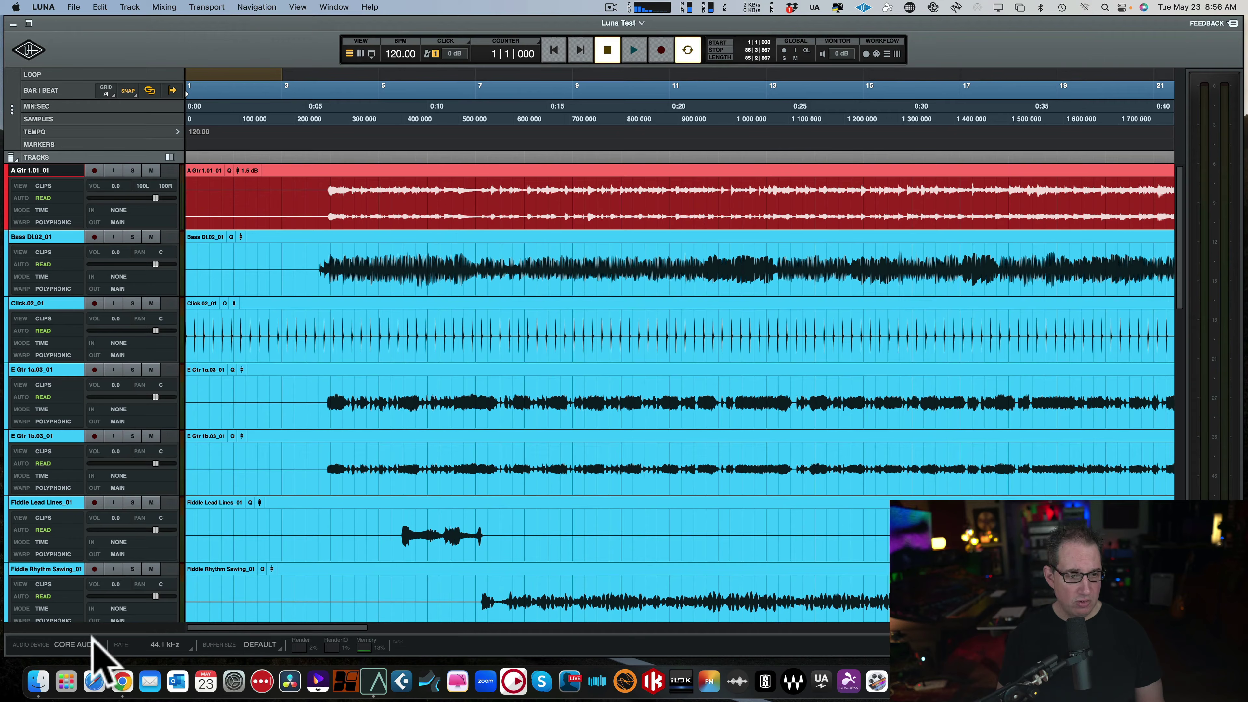
click(371, 53)
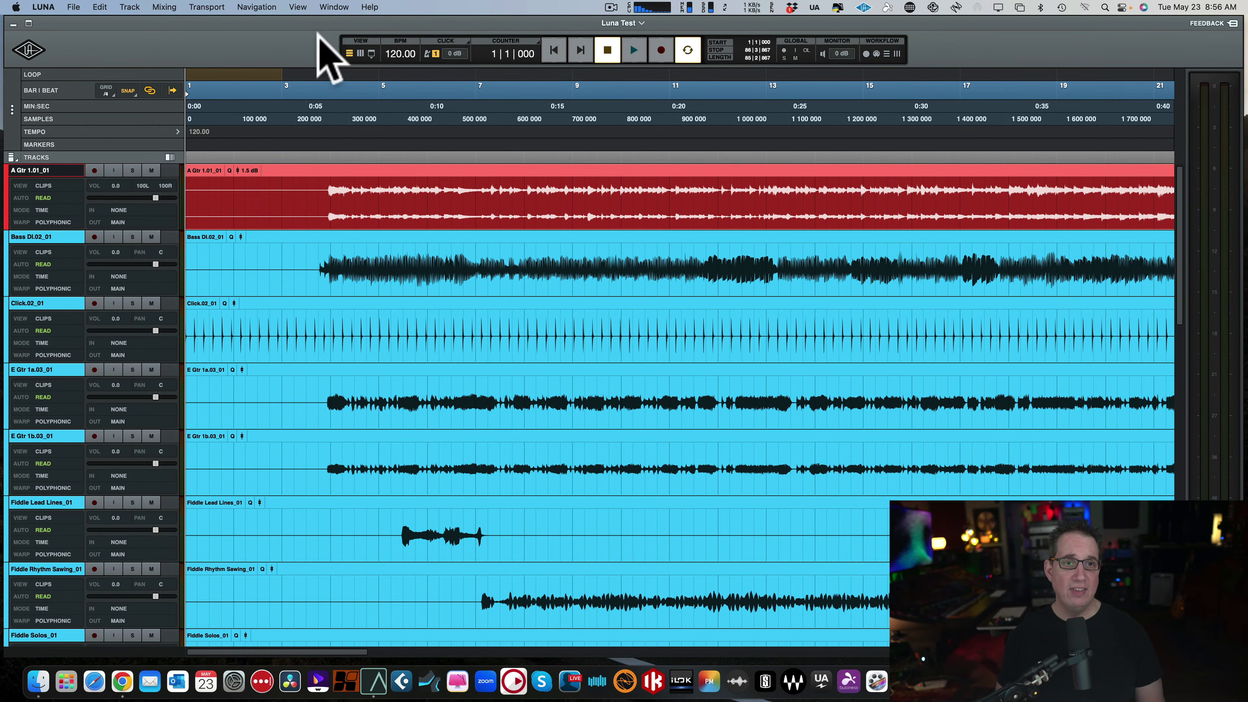
click(371, 54)
click(415, 77)
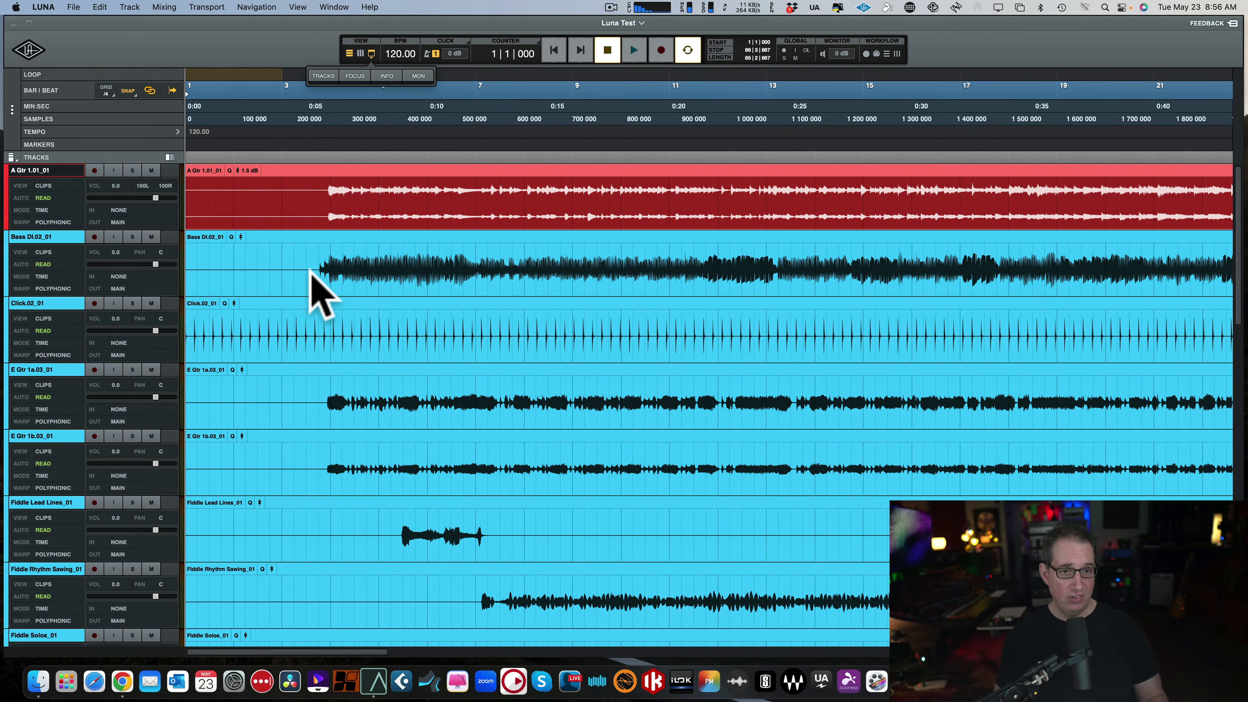
Show the Tracks, Focus, Info and Mon areas again and close the window view options.
click(371, 53)
click(322, 76)
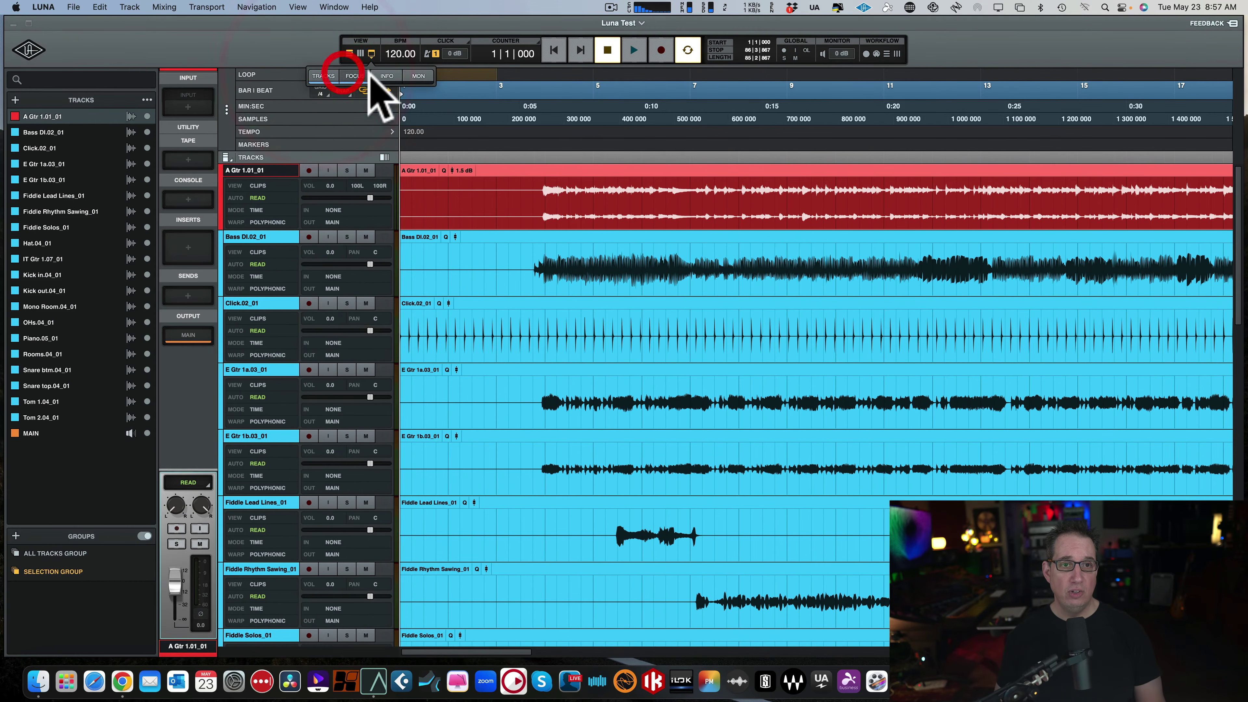
click(387, 75)
click(417, 75)
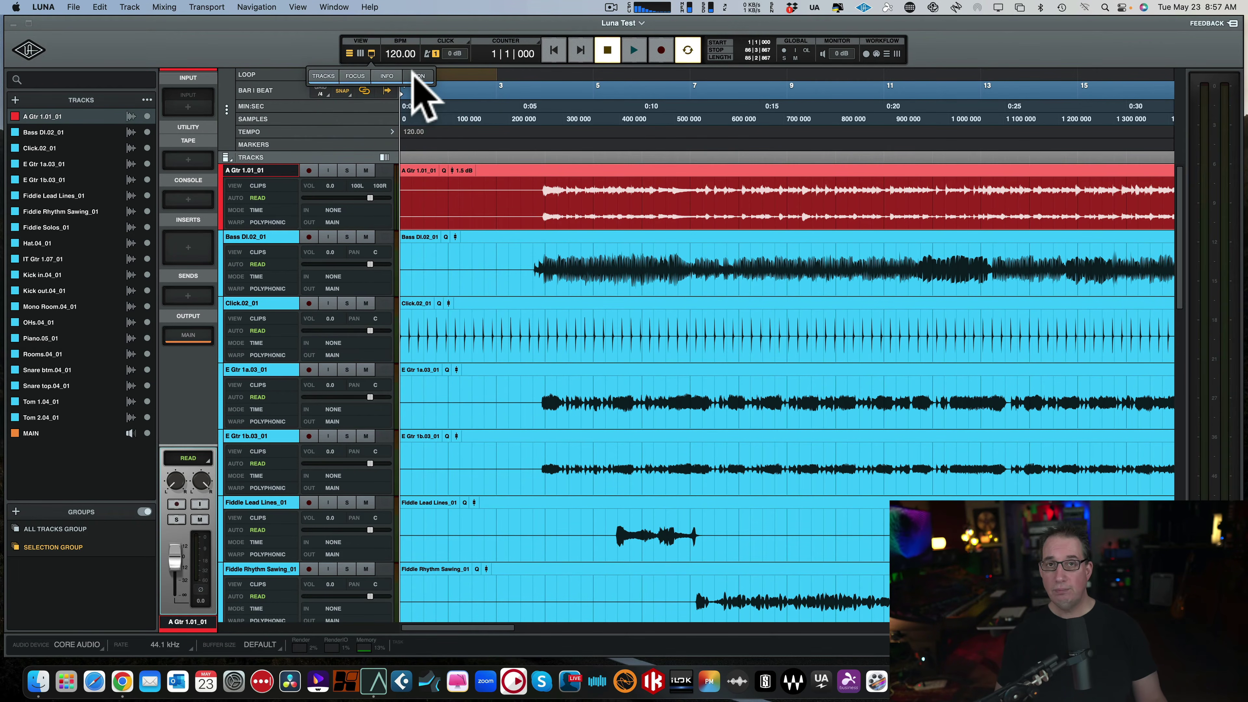
click(277, 34)
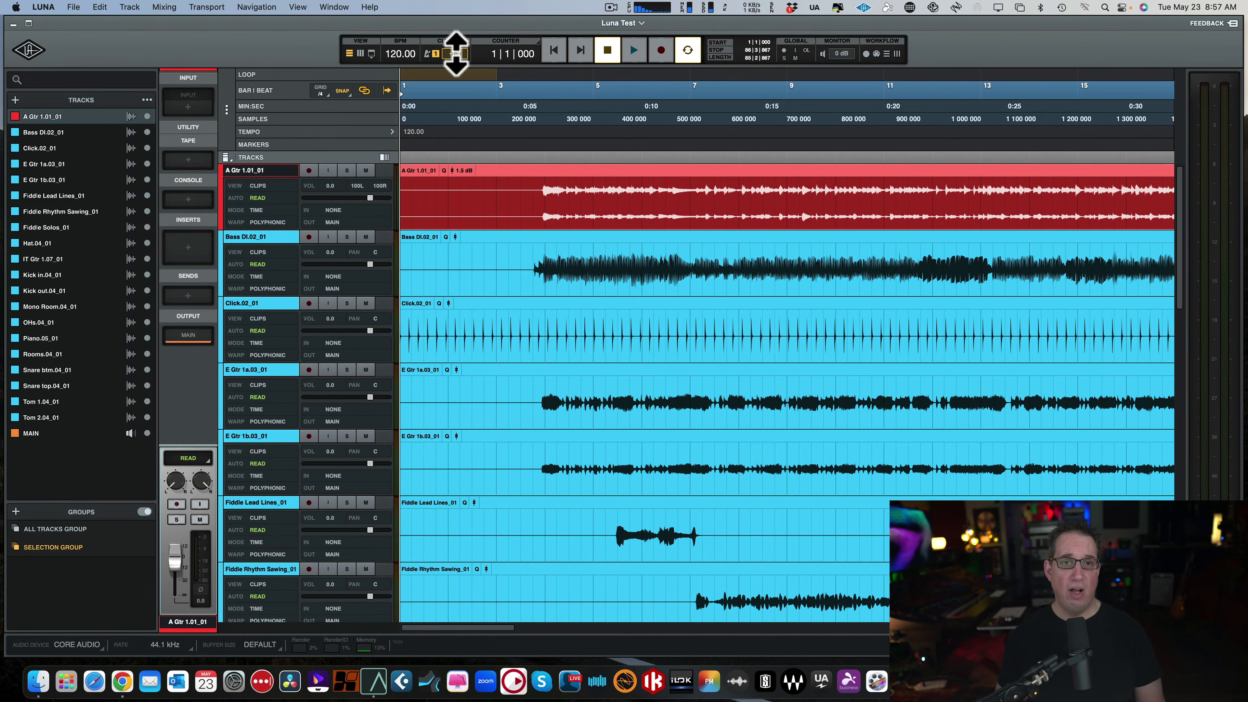
Set the click level to -3 dB and review the available click sounds, keeping Macro.
drag(460, 63, 462, 49)
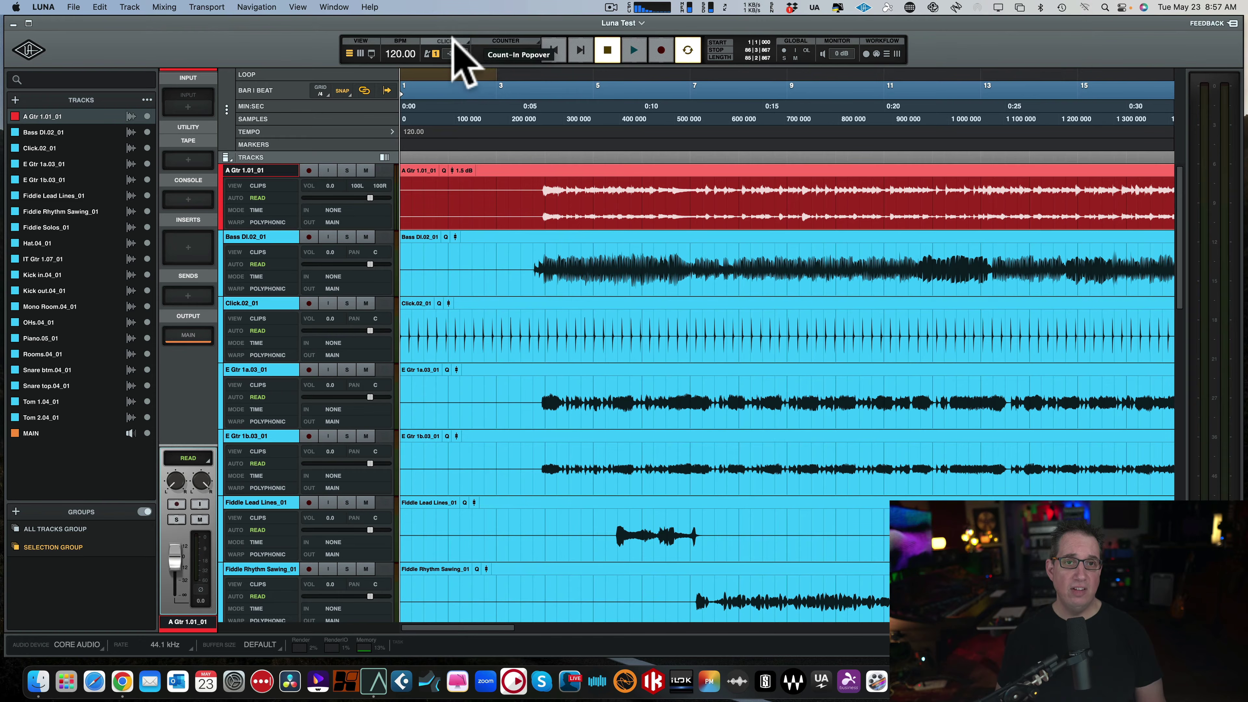
click(469, 40)
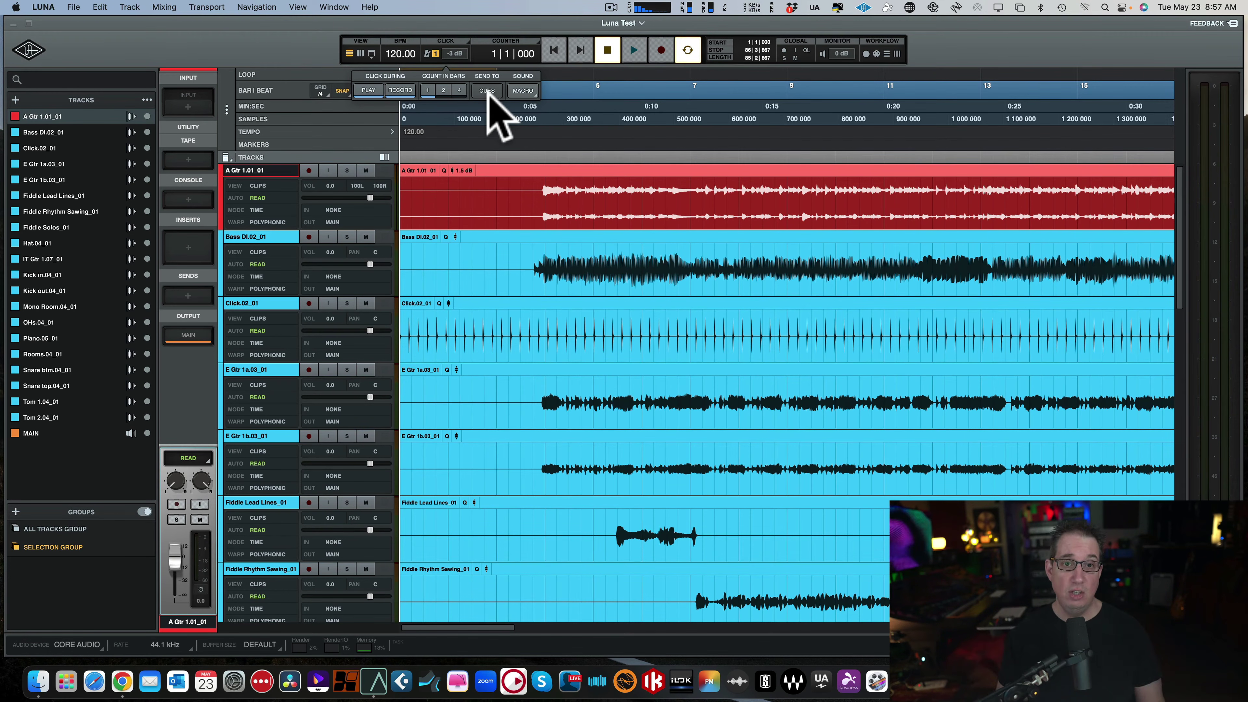
click(522, 91)
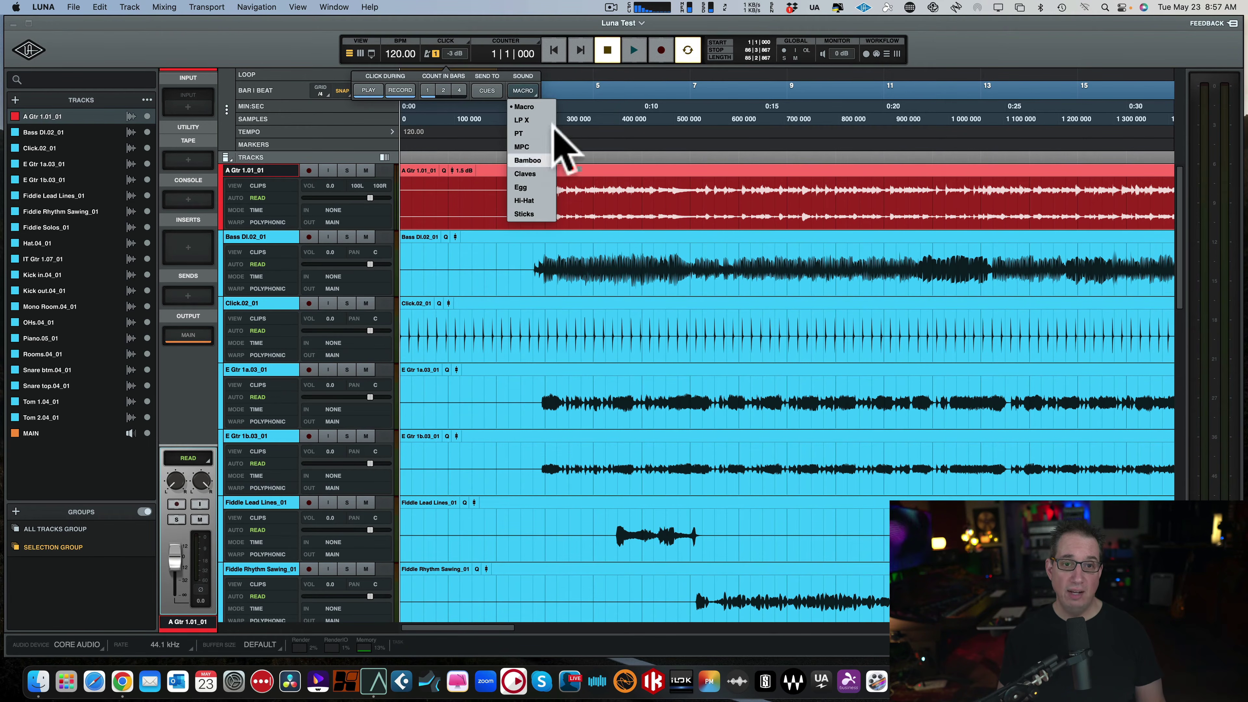
click(565, 73)
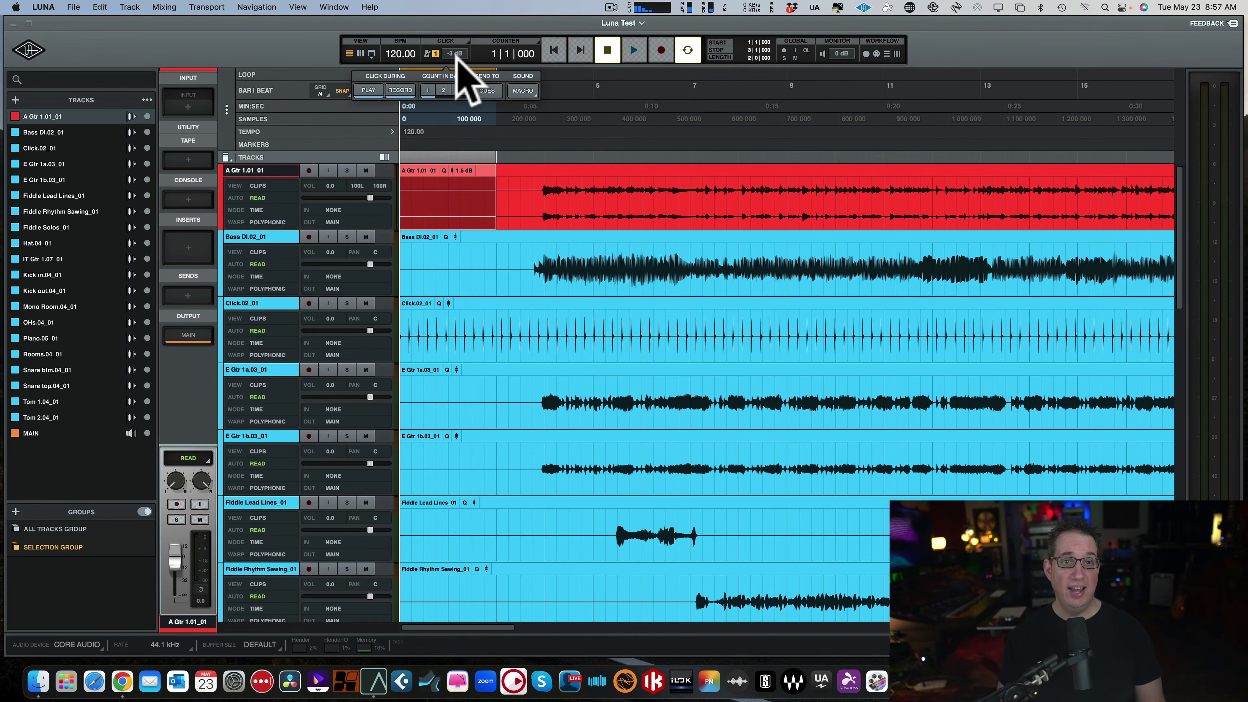
click(466, 42)
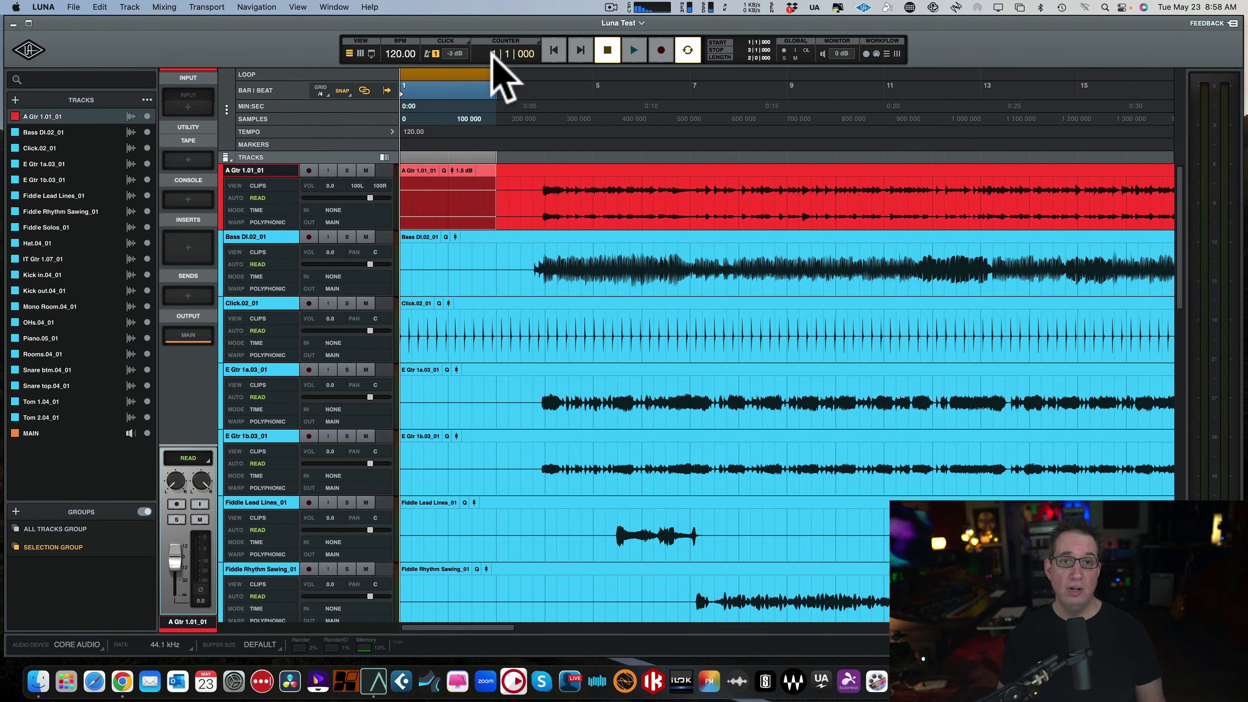
Place the playhead at 3|4|000 on the timeline.
click(532, 86)
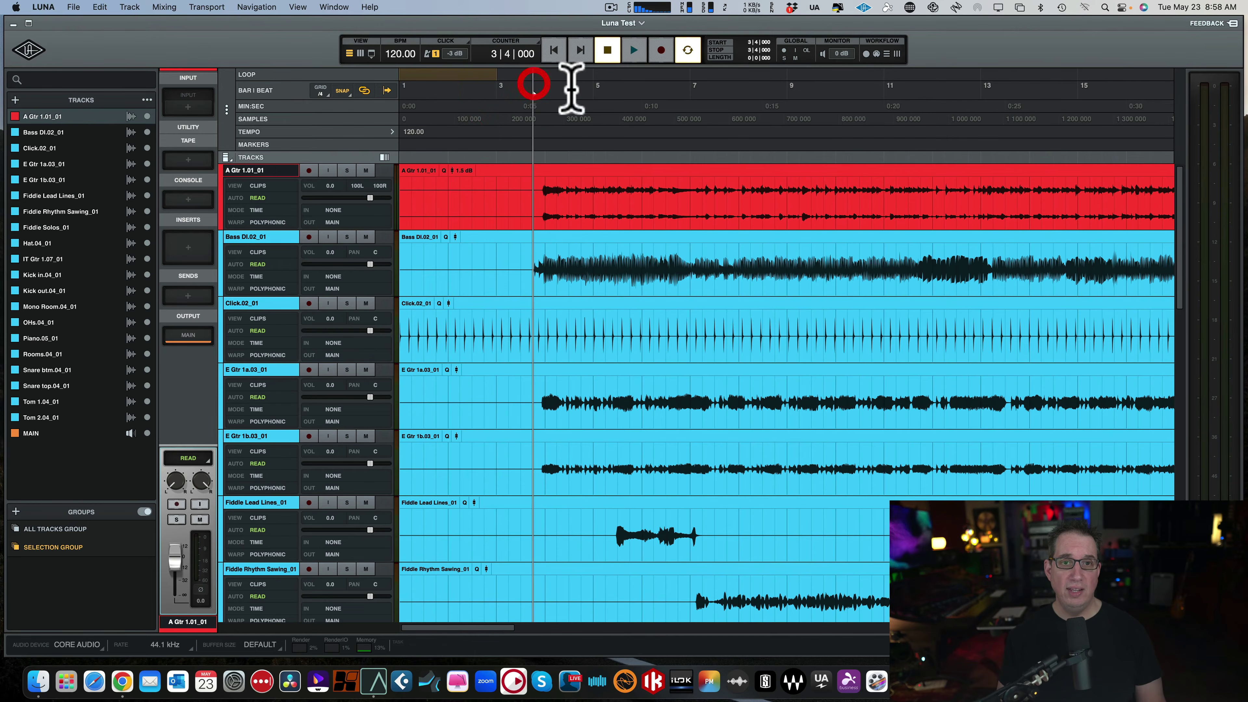
Move the playhead through several positions on the bar ruler, including 8|1|000 and 3|1|000, ending at 4|4|000.
click(605, 87)
click(681, 92)
click(737, 92)
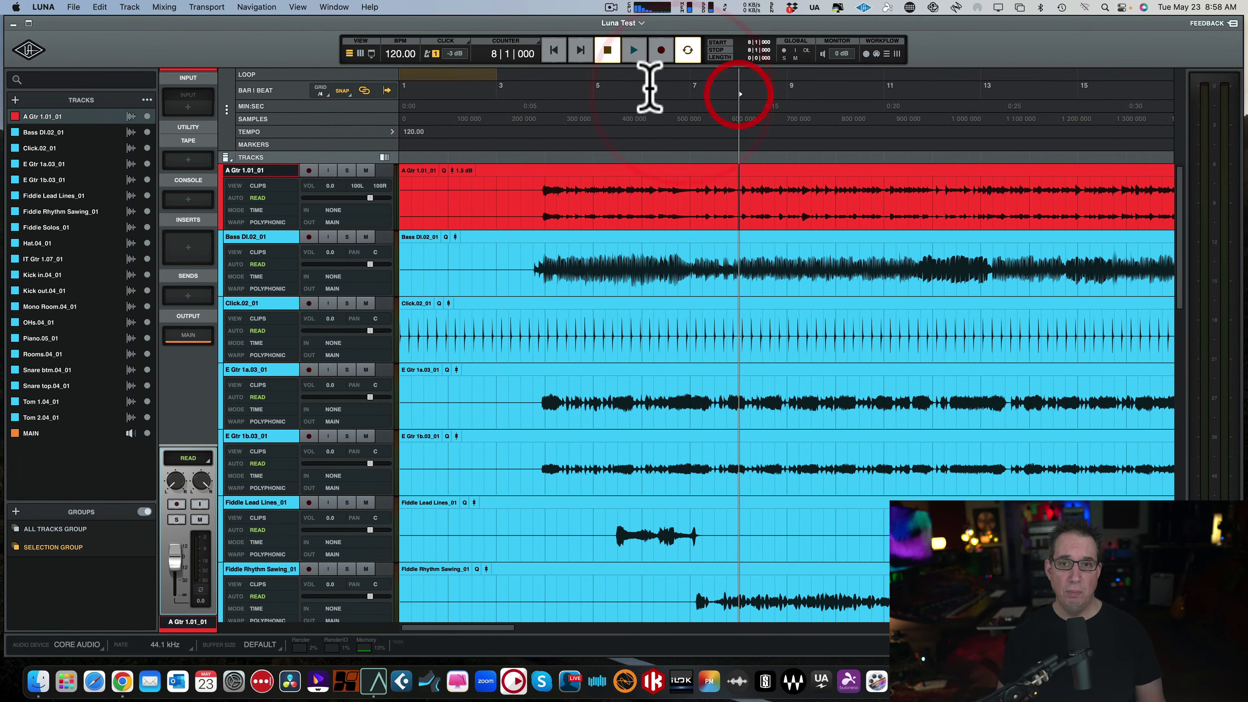
click(648, 89)
click(555, 91)
click(499, 89)
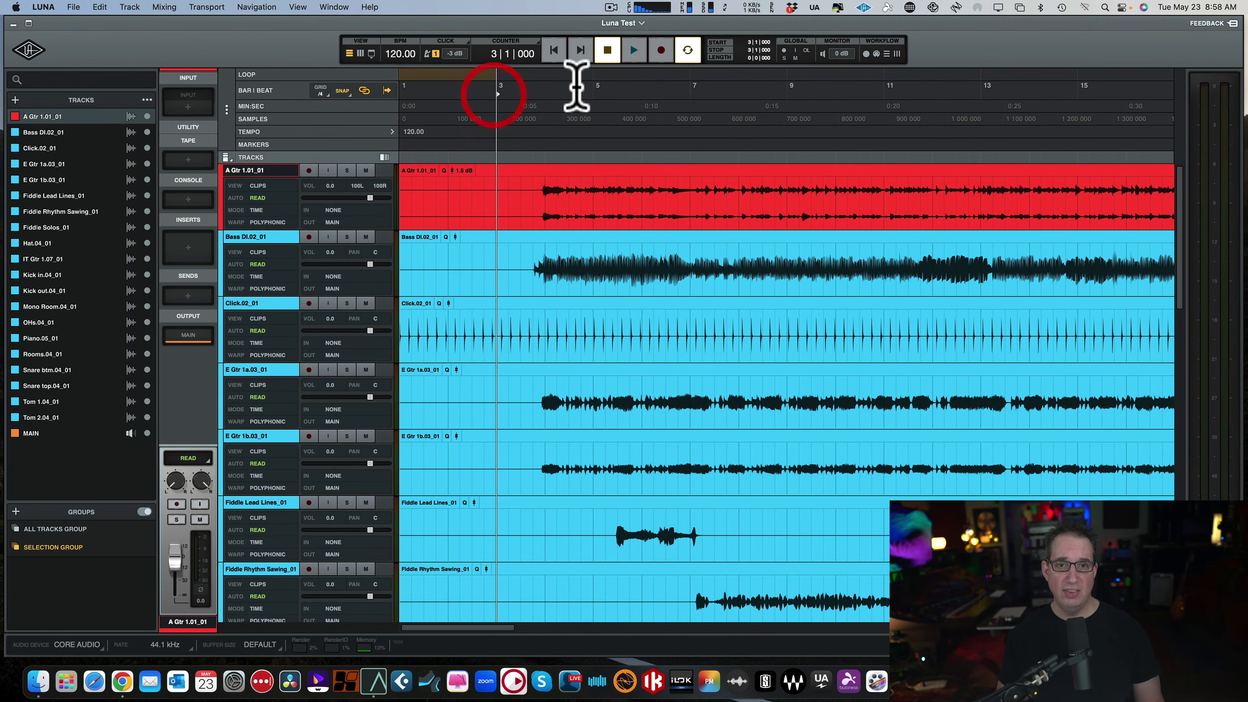
click(582, 88)
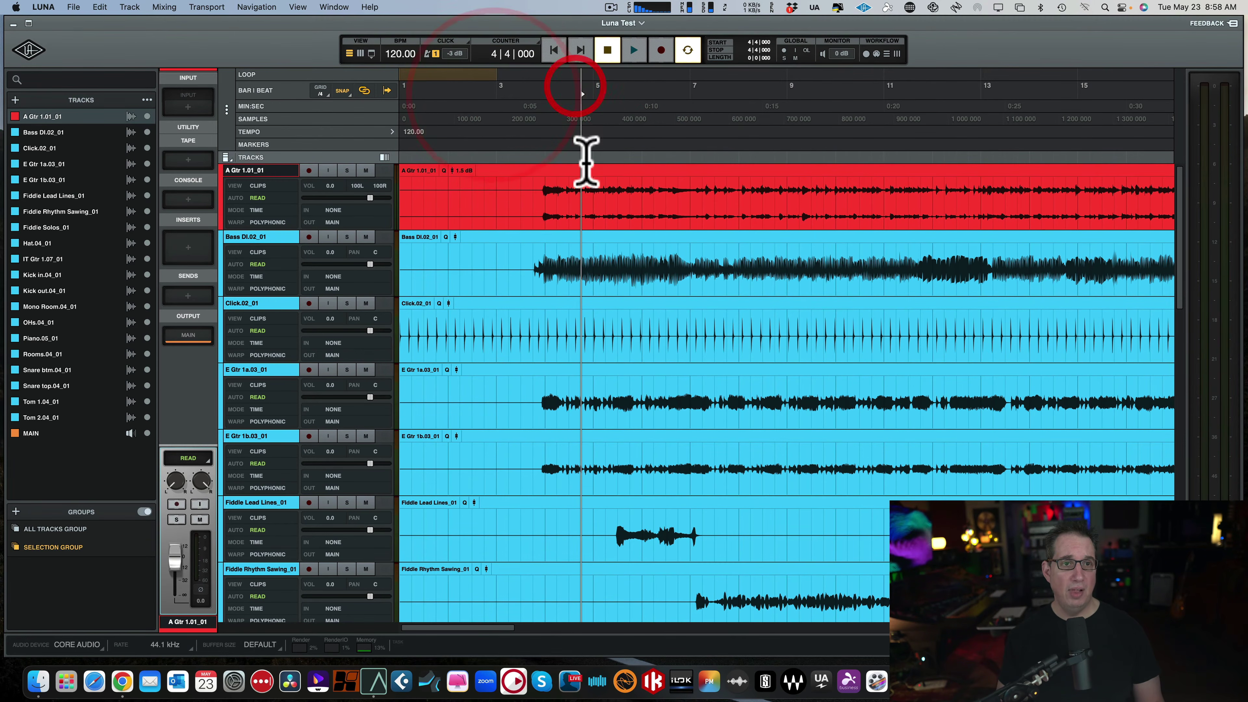
Cycle the counter format through Min:Sec and Samples while repositioning the playhead, and return it to Bar | Beat.
click(533, 39)
click(506, 64)
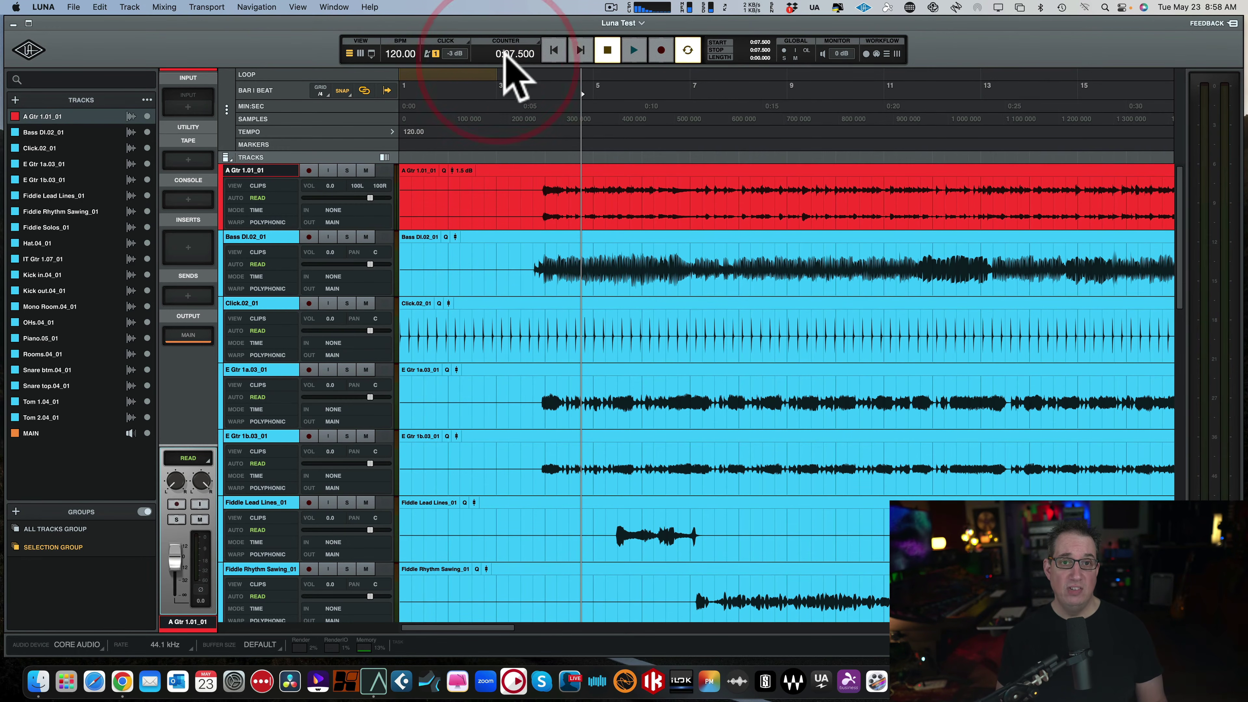
click(539, 40)
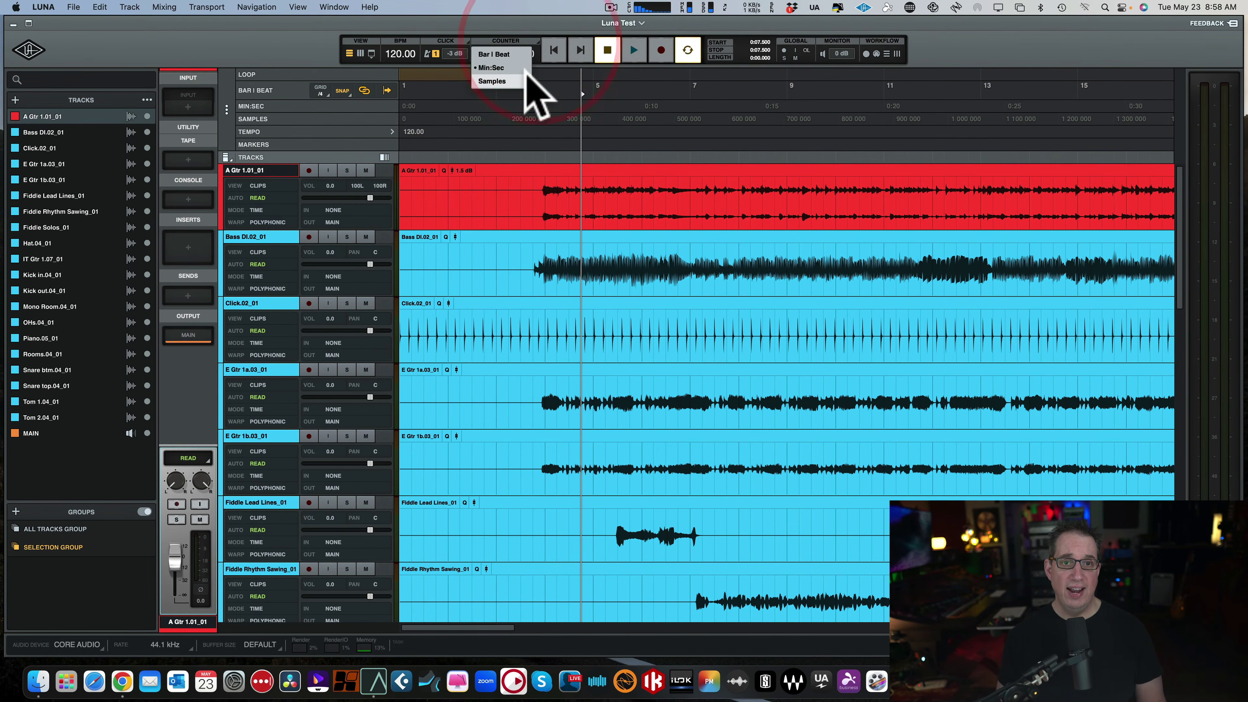
click(519, 78)
click(513, 78)
click(535, 86)
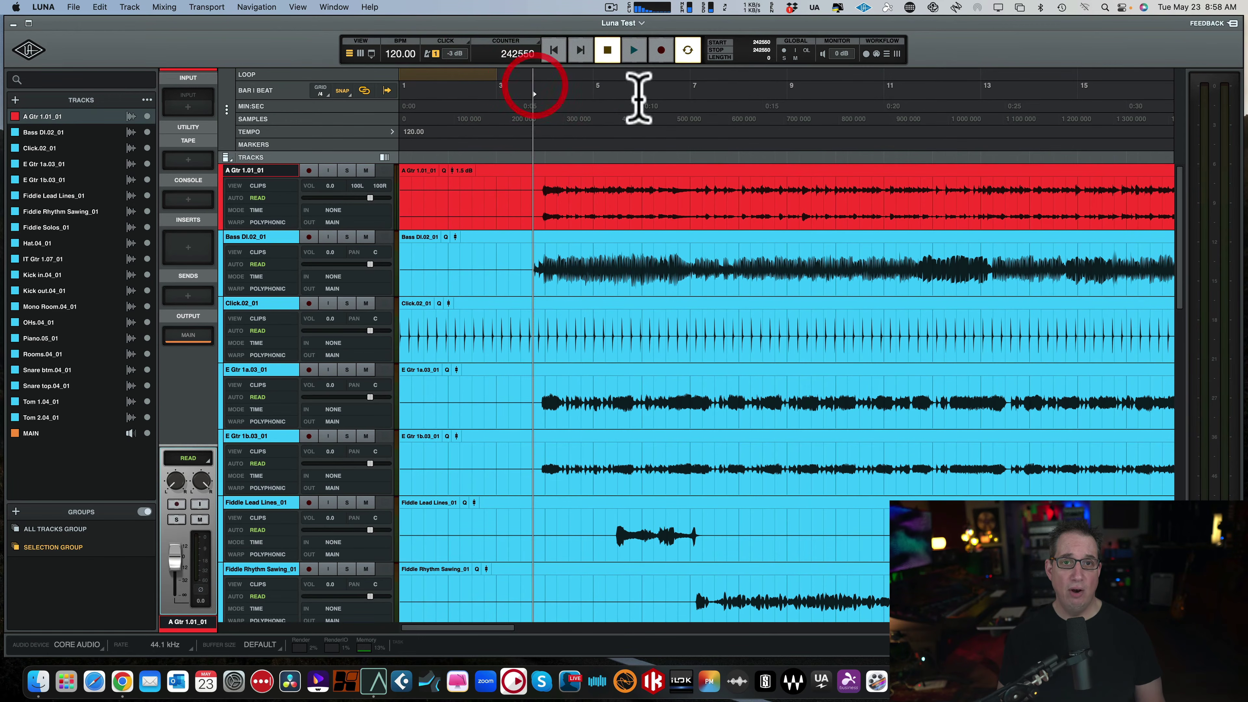
click(638, 99)
click(538, 41)
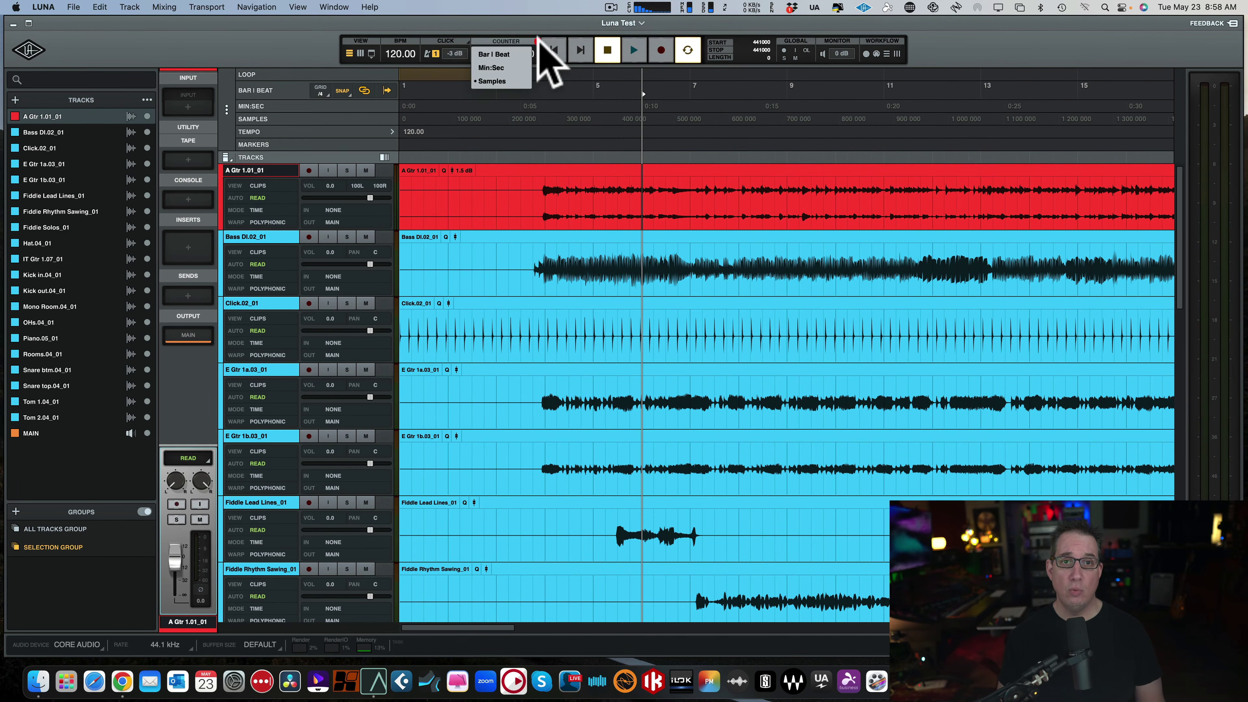
click(521, 50)
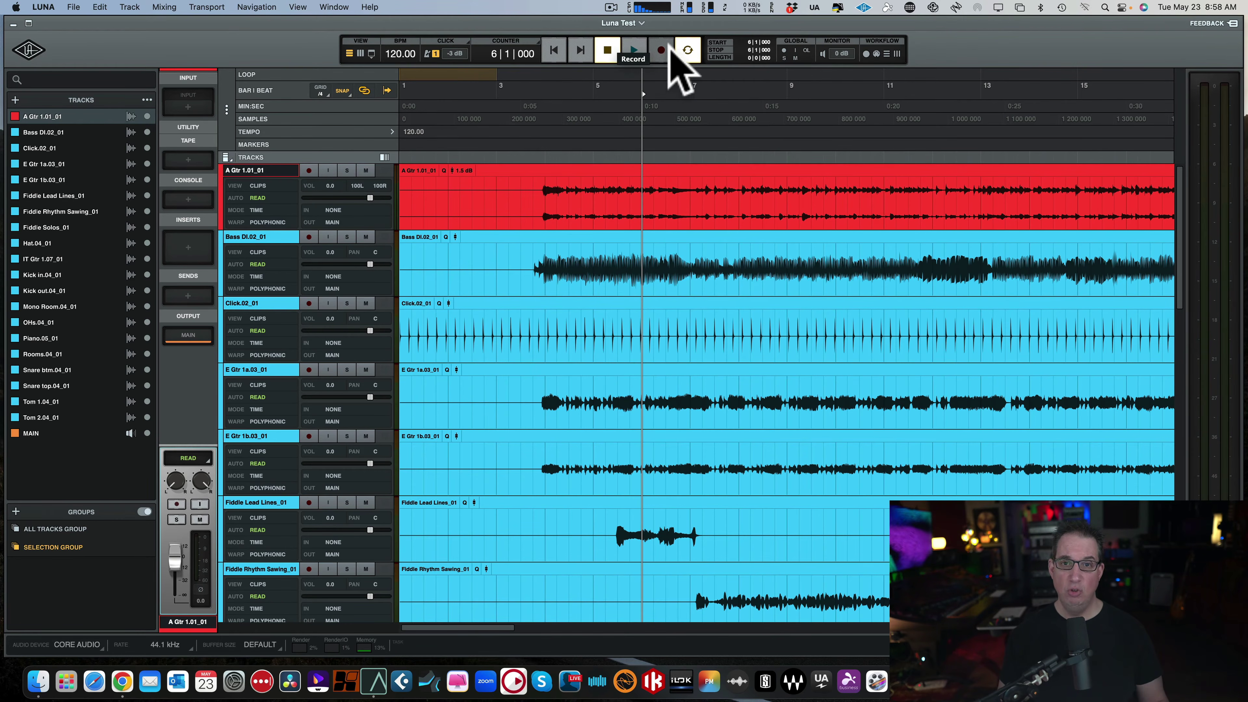
Toggle loop playback off and on, and select the timeline range from 6|1|000 to 12|3|000.
click(688, 49)
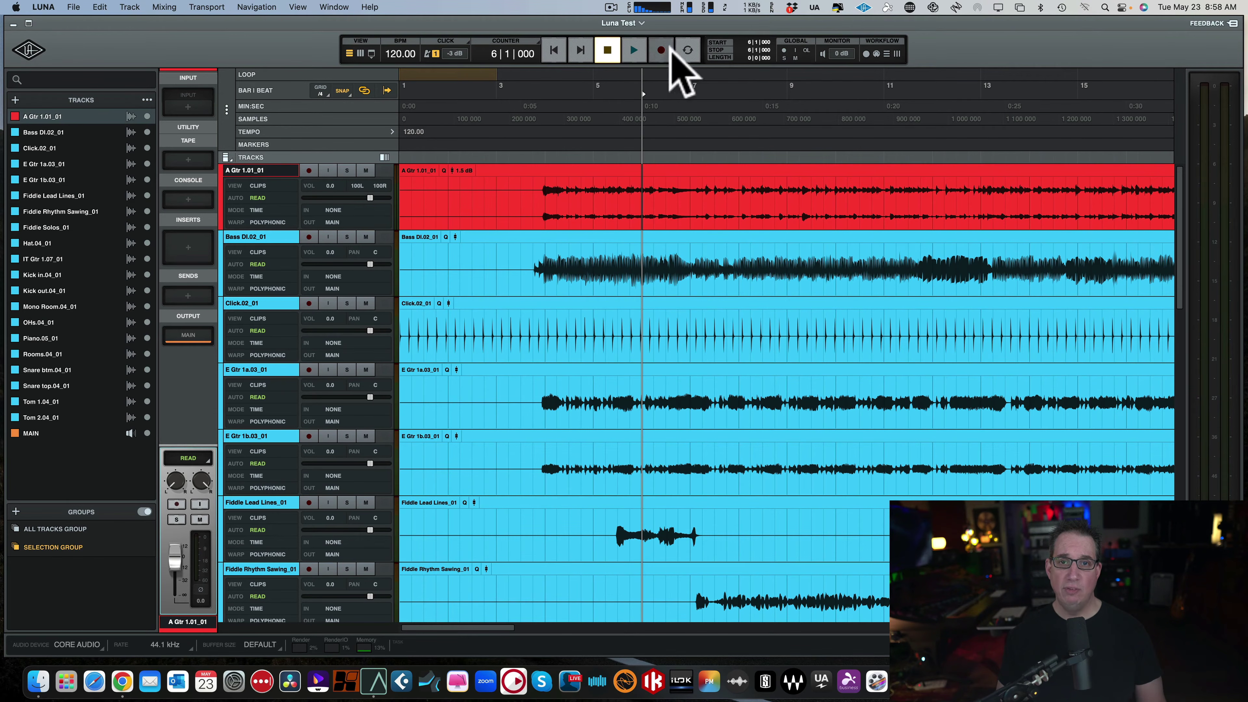
click(688, 50)
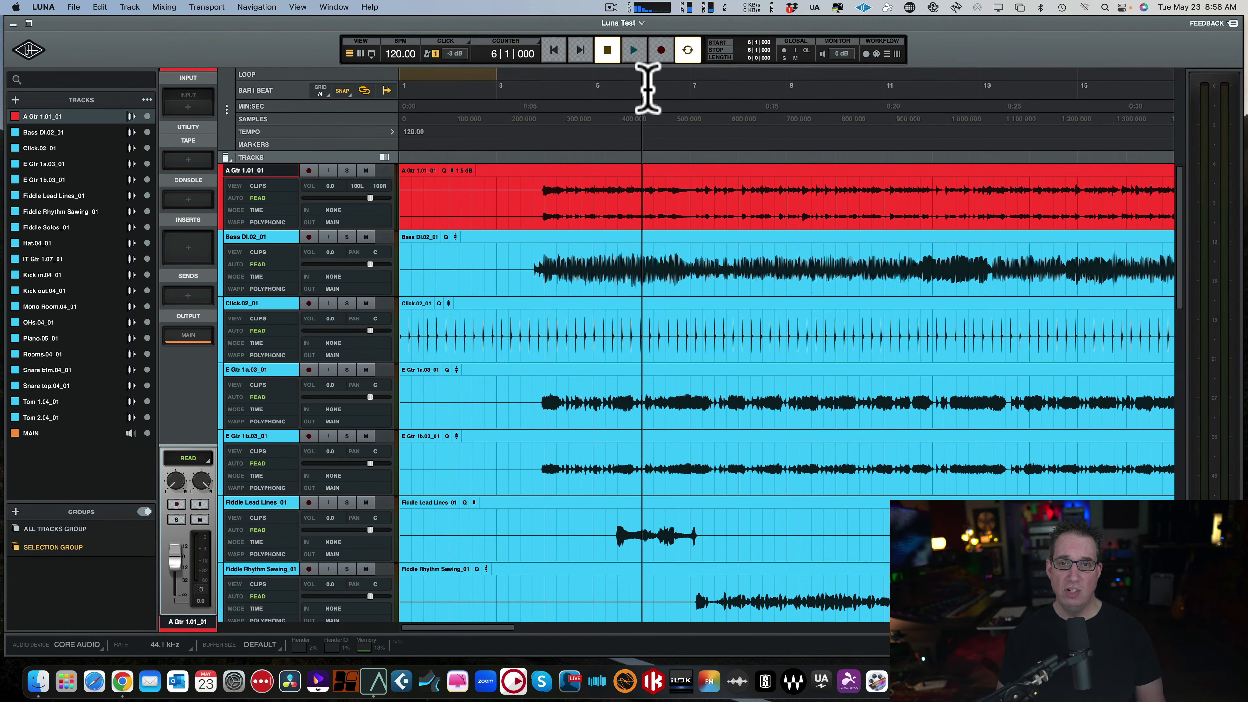
drag(648, 91, 959, 106)
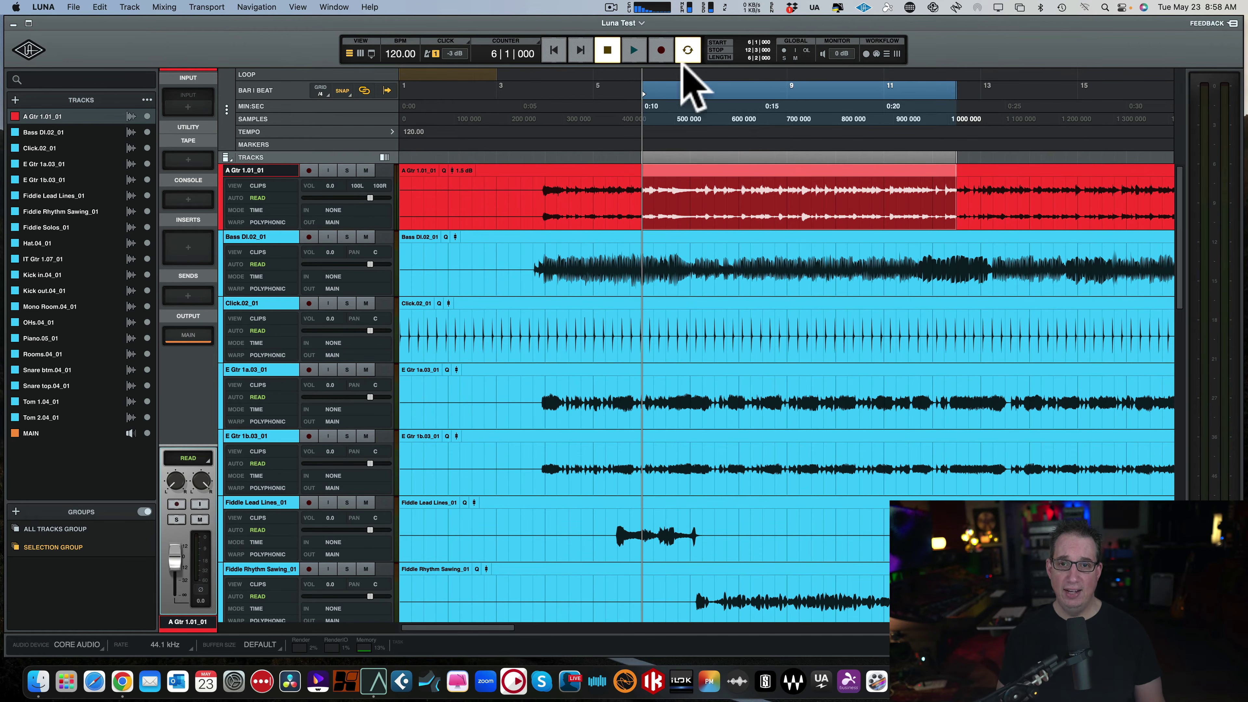
click(686, 51)
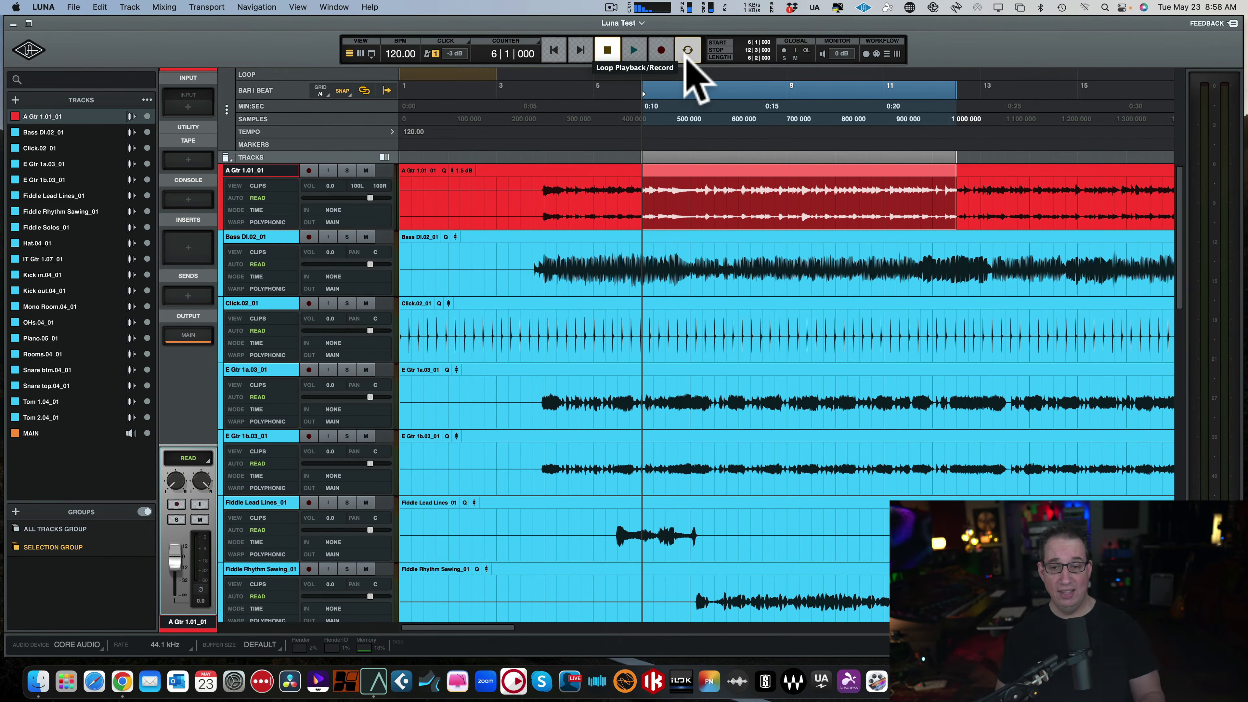
click(686, 51)
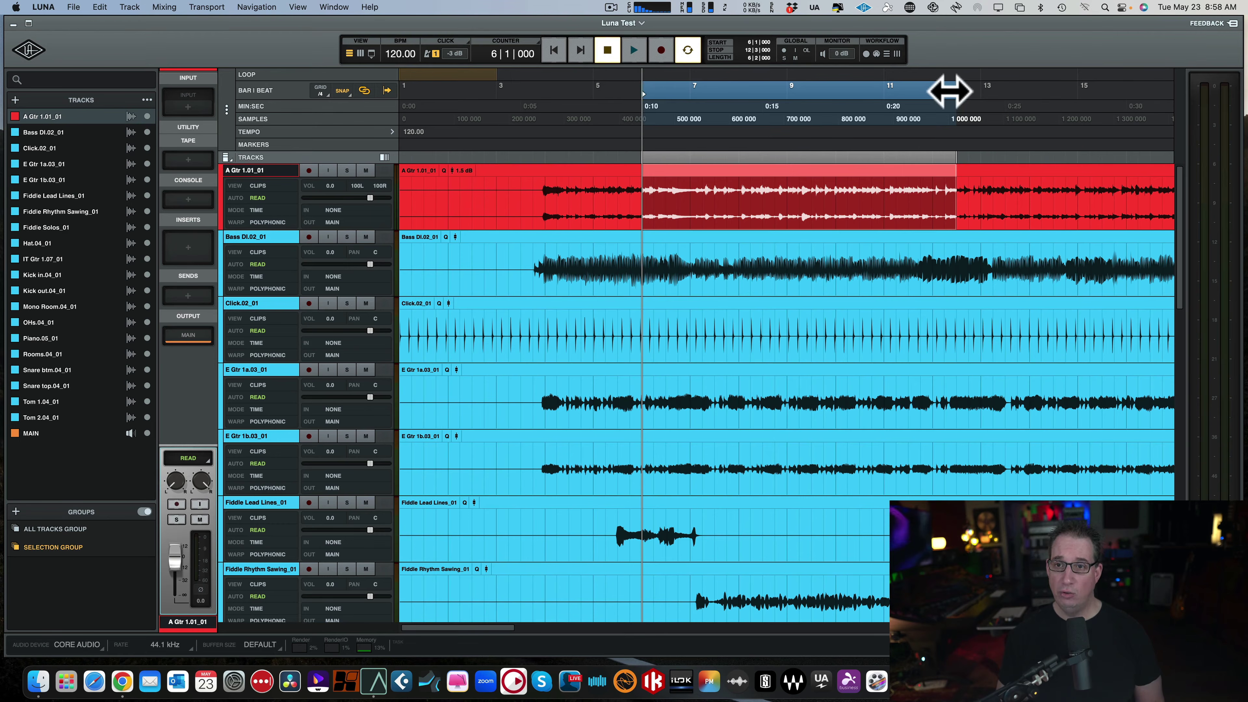
Select the timeline range from 2|3|000 to 3|3|000, play it as a loop and stop playback.
drag(949, 90, 514, 118)
key(space)
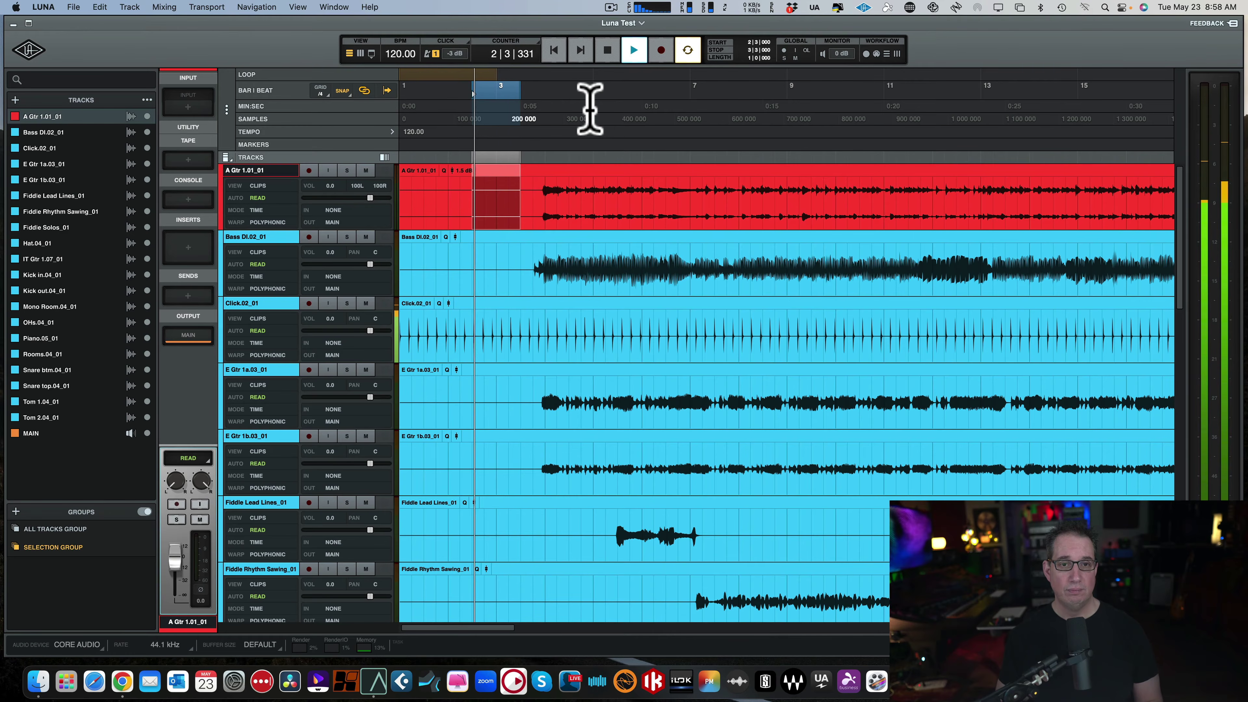
key(space)
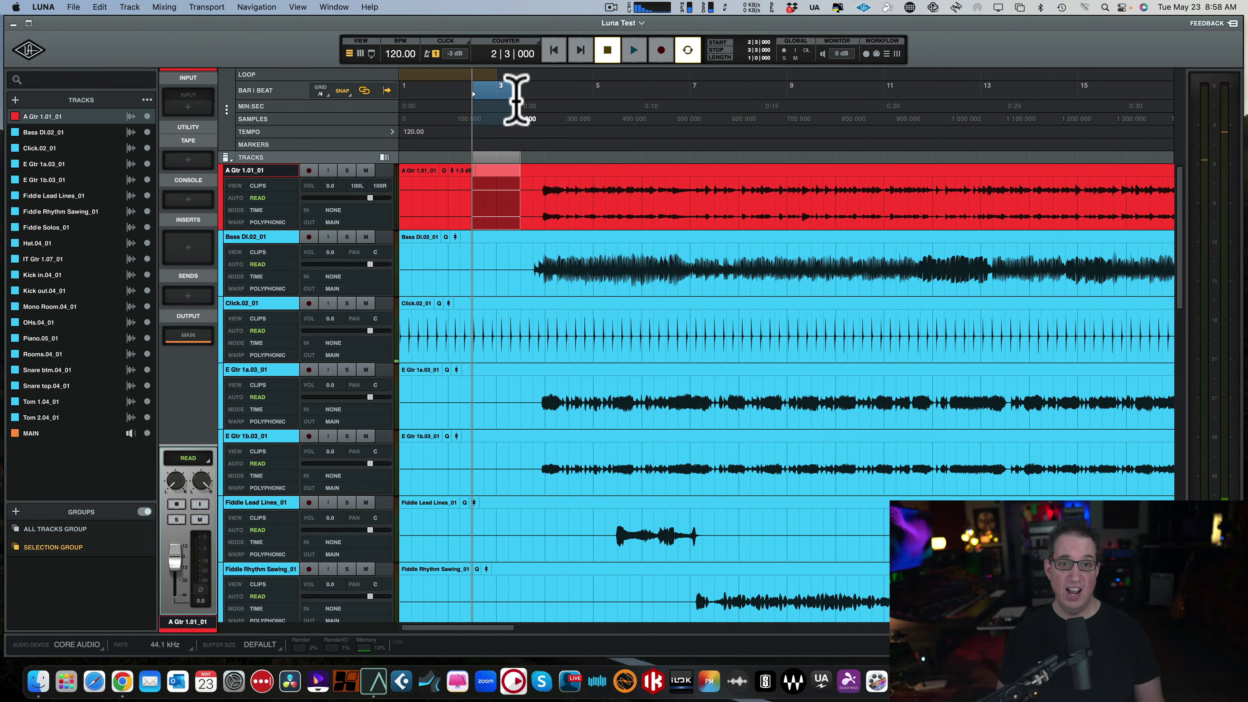
Turn off loop playback and place the playhead at 2|4|000.
click(680, 47)
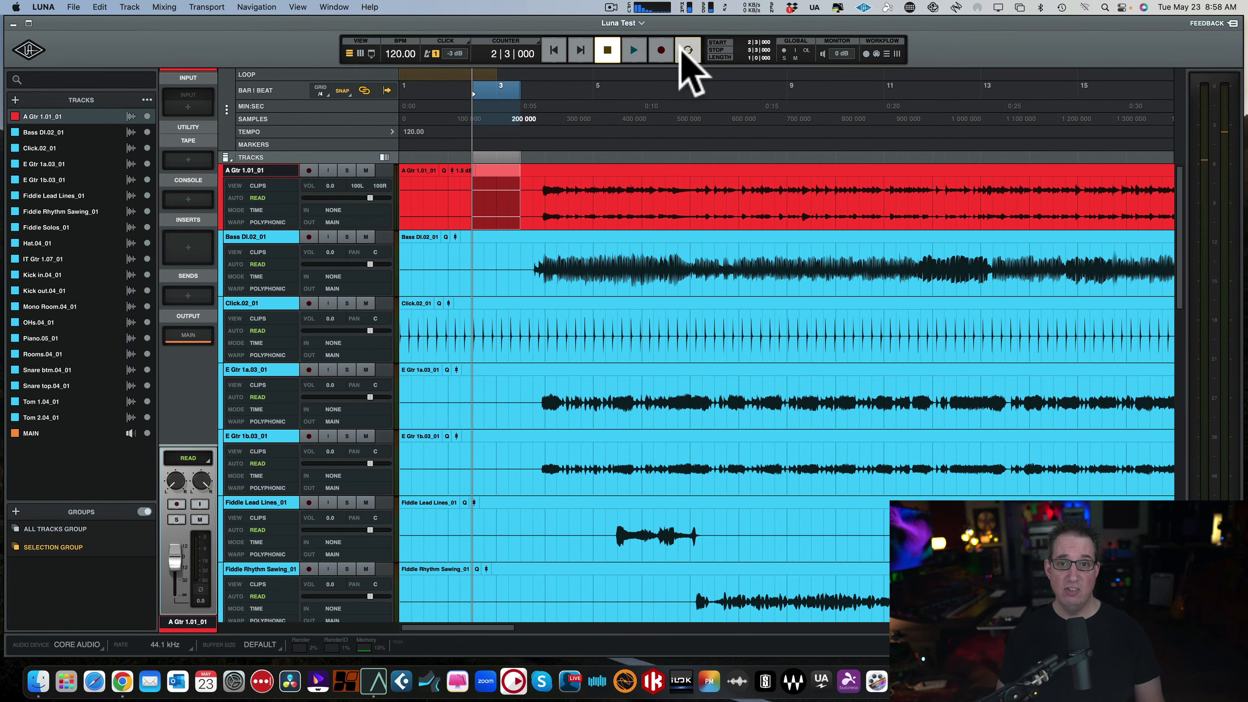
click(484, 92)
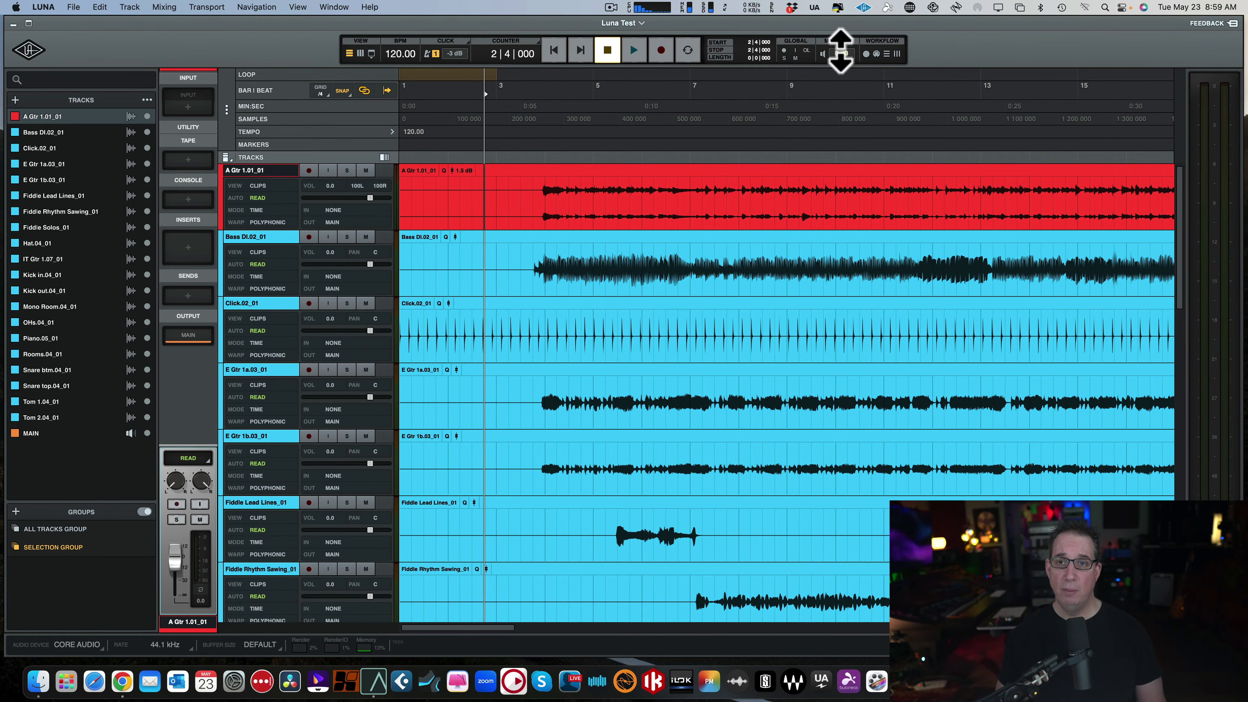
drag(840, 42, 844, 47)
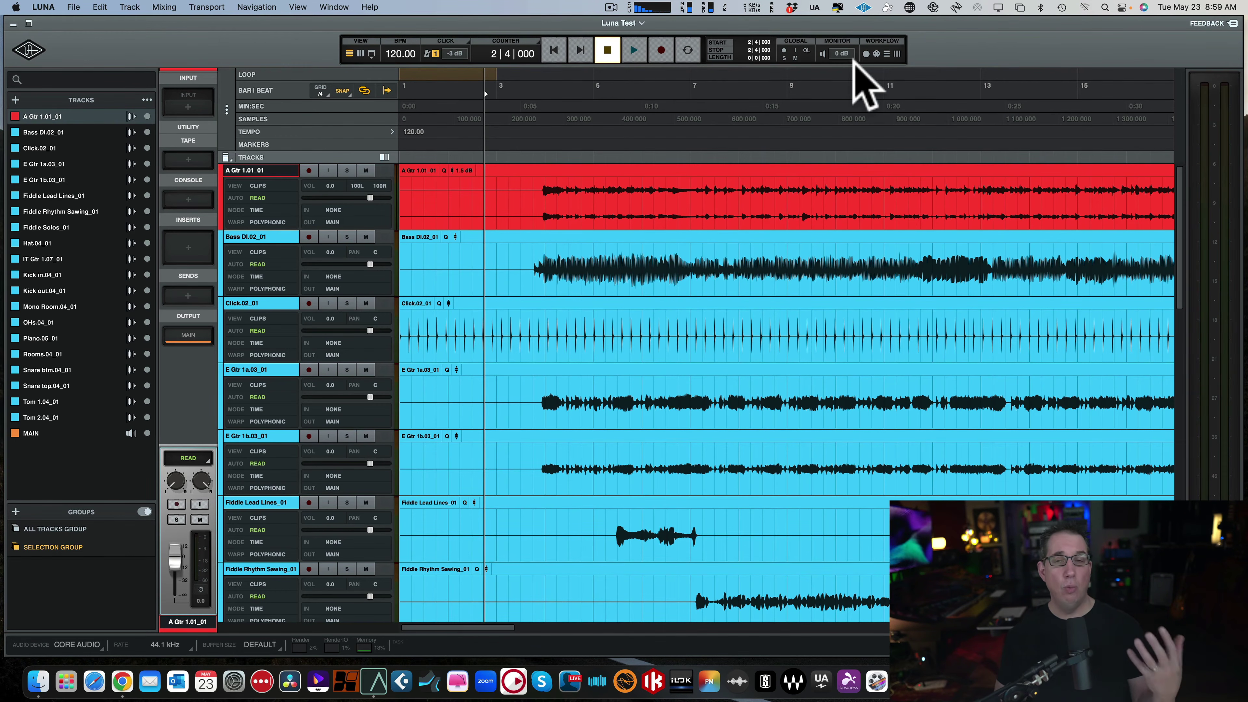
Show the Record workflow bar, review the list of available workflows and switch to the MIDI workflow.
click(866, 53)
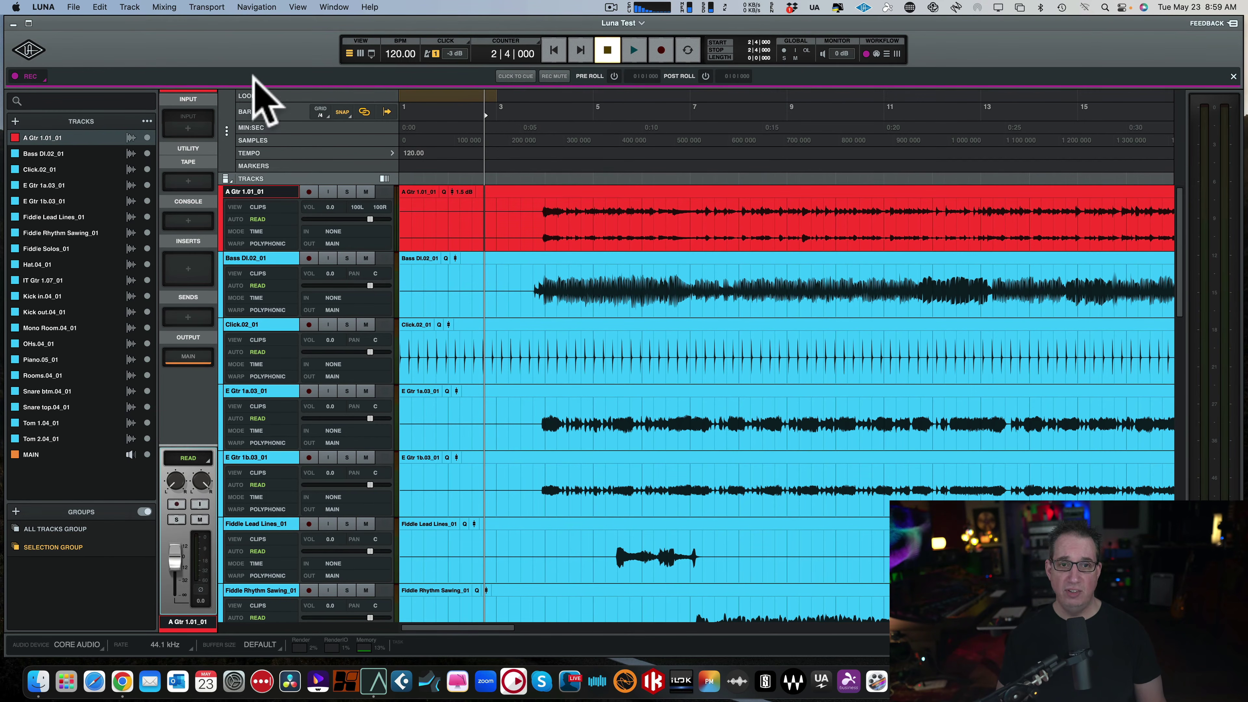
click(43, 78)
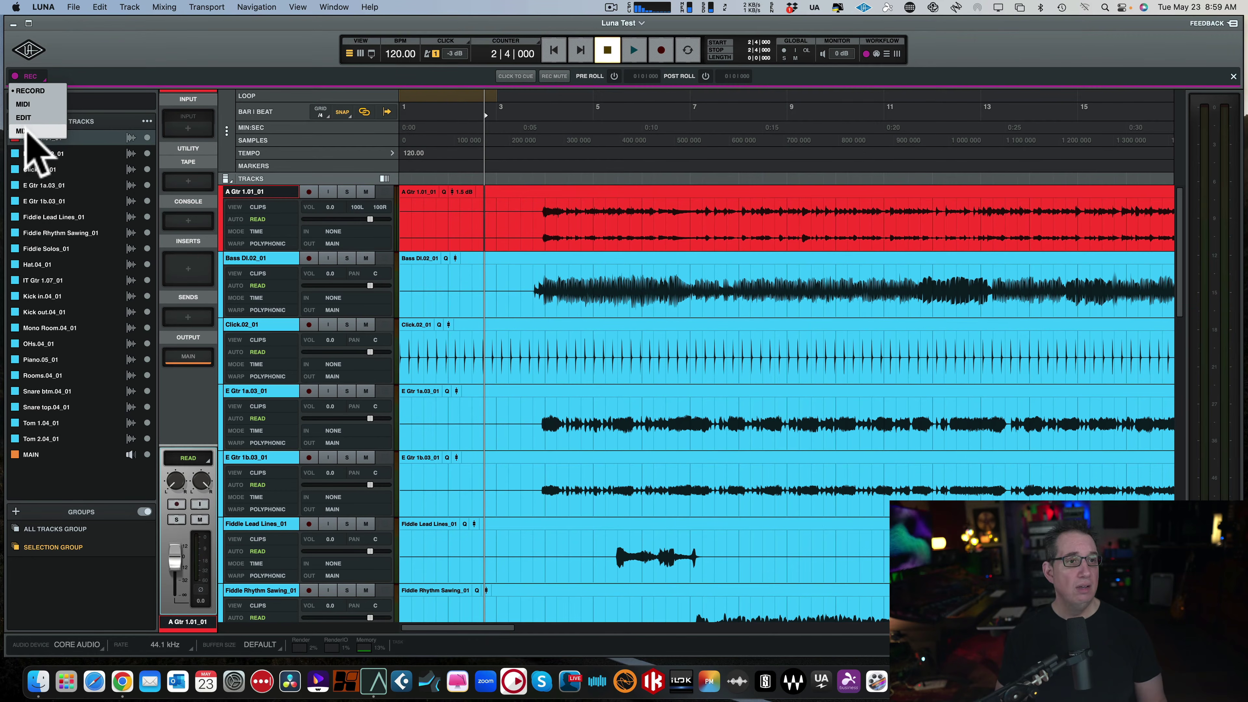
click(85, 76)
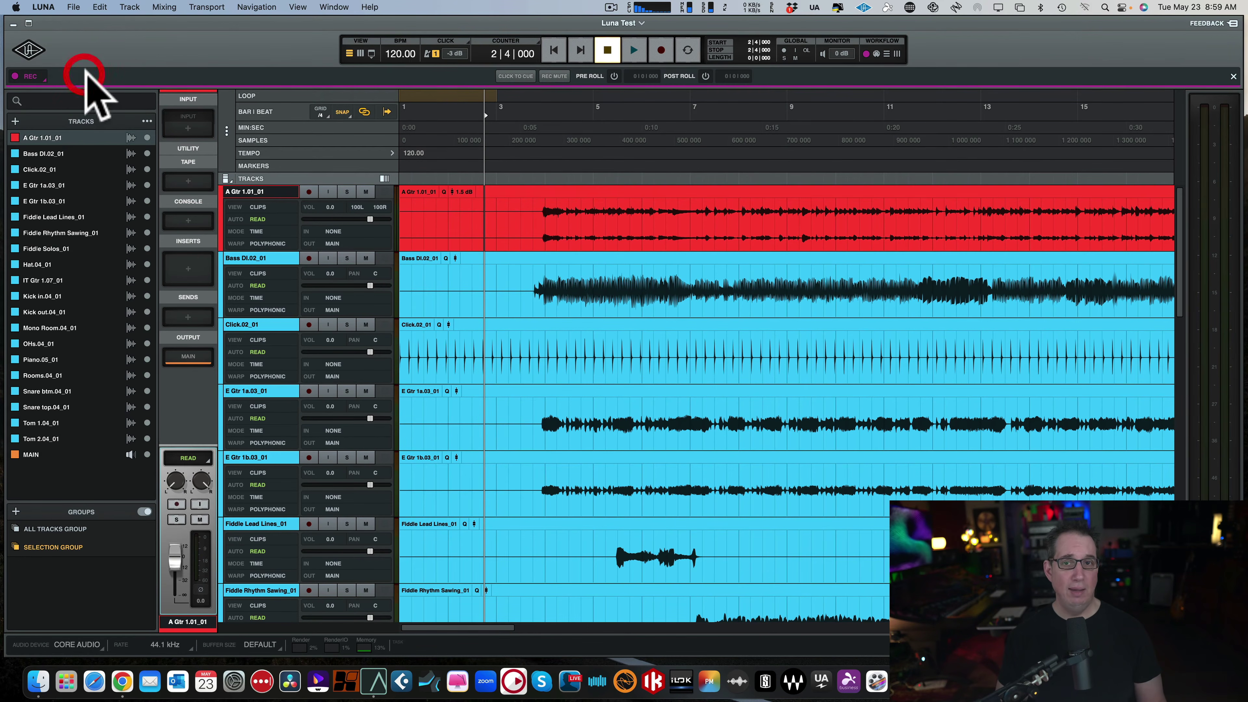
click(876, 54)
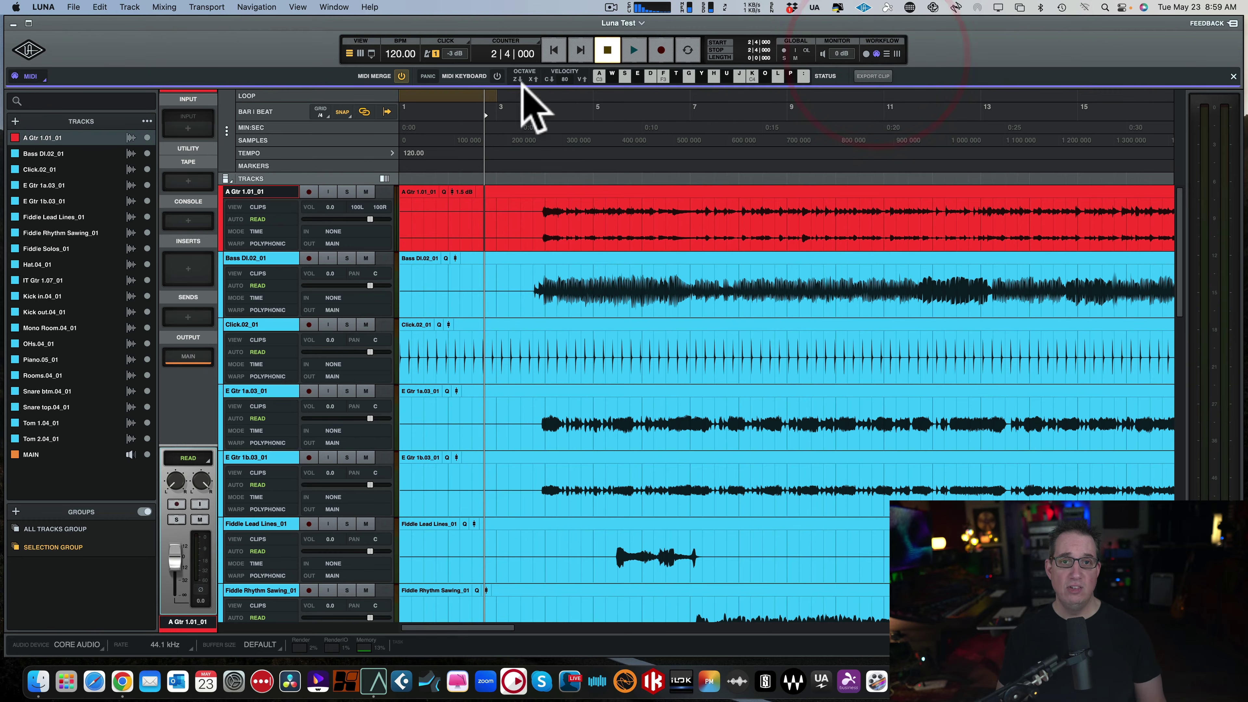
Show the Edit workflow bar and select the A Gtr 1.01_01 clip to review its editing and fade commands.
click(889, 54)
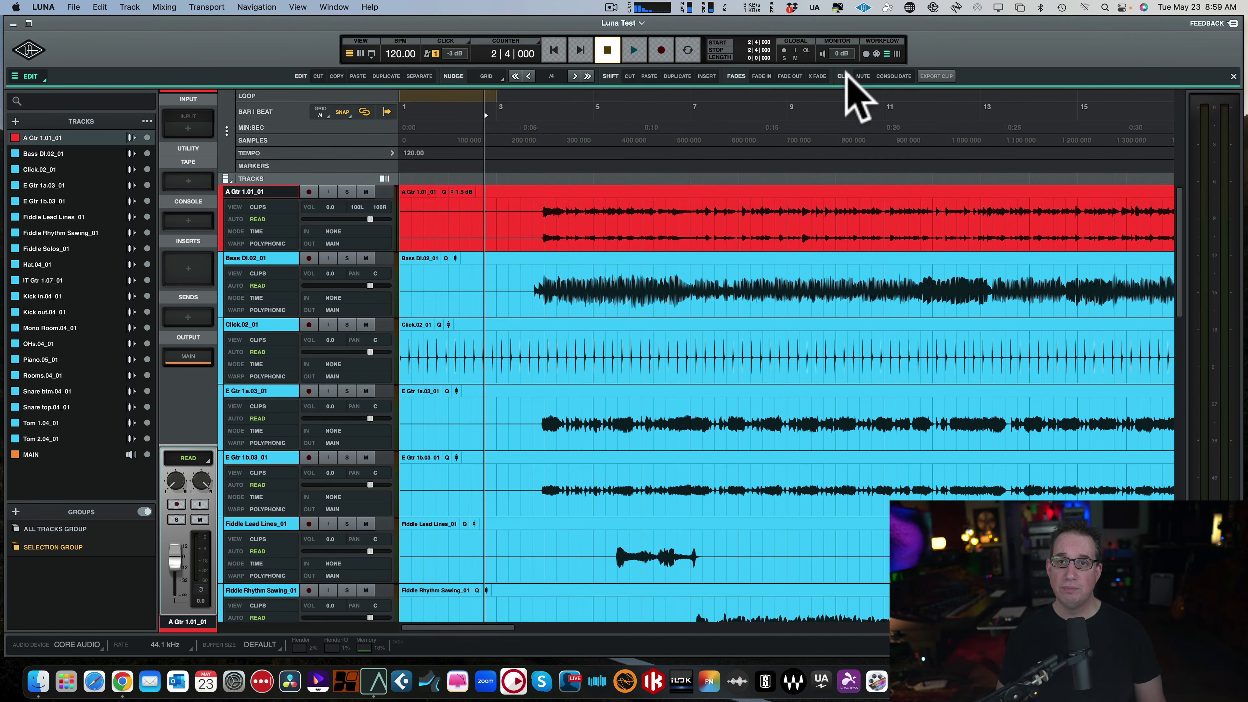
click(434, 192)
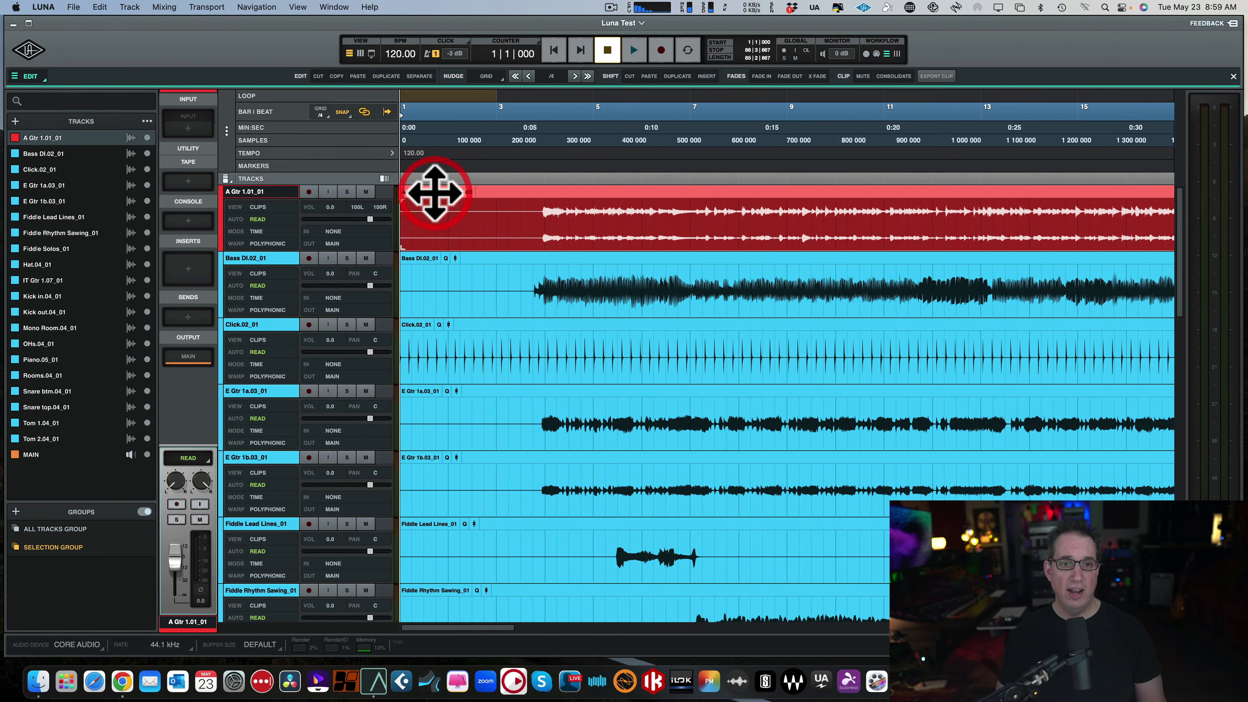
click(755, 74)
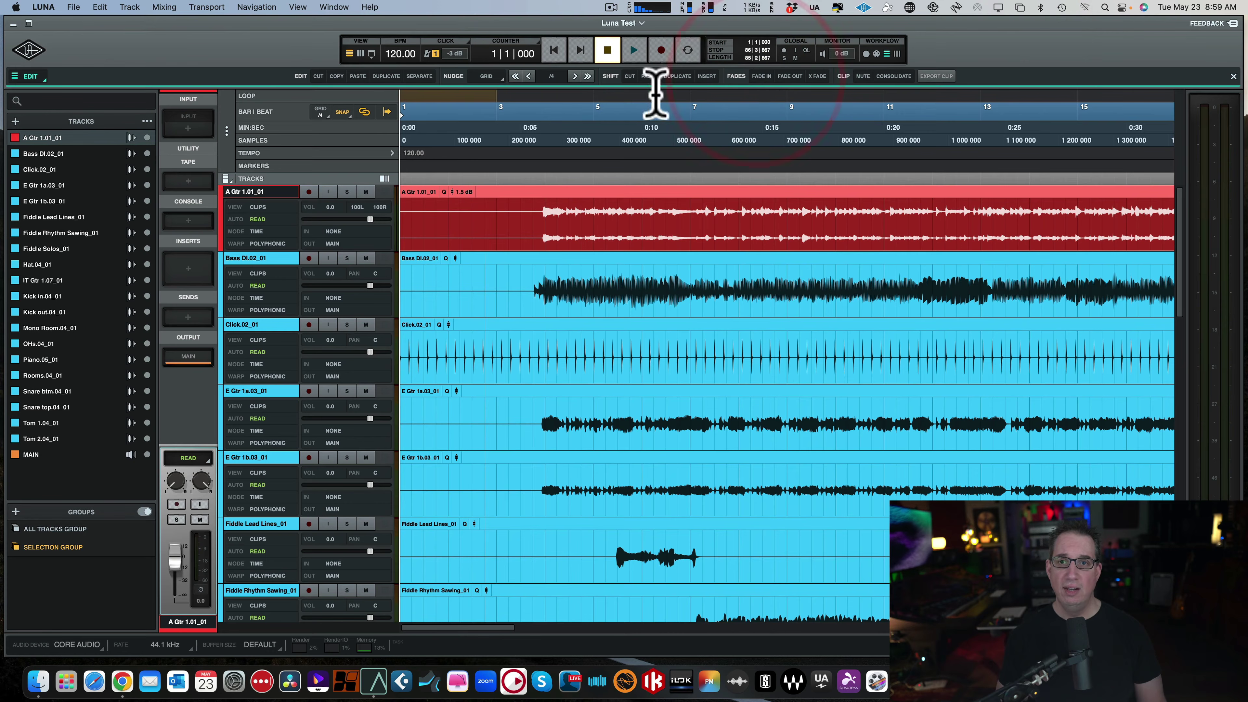
click(736, 77)
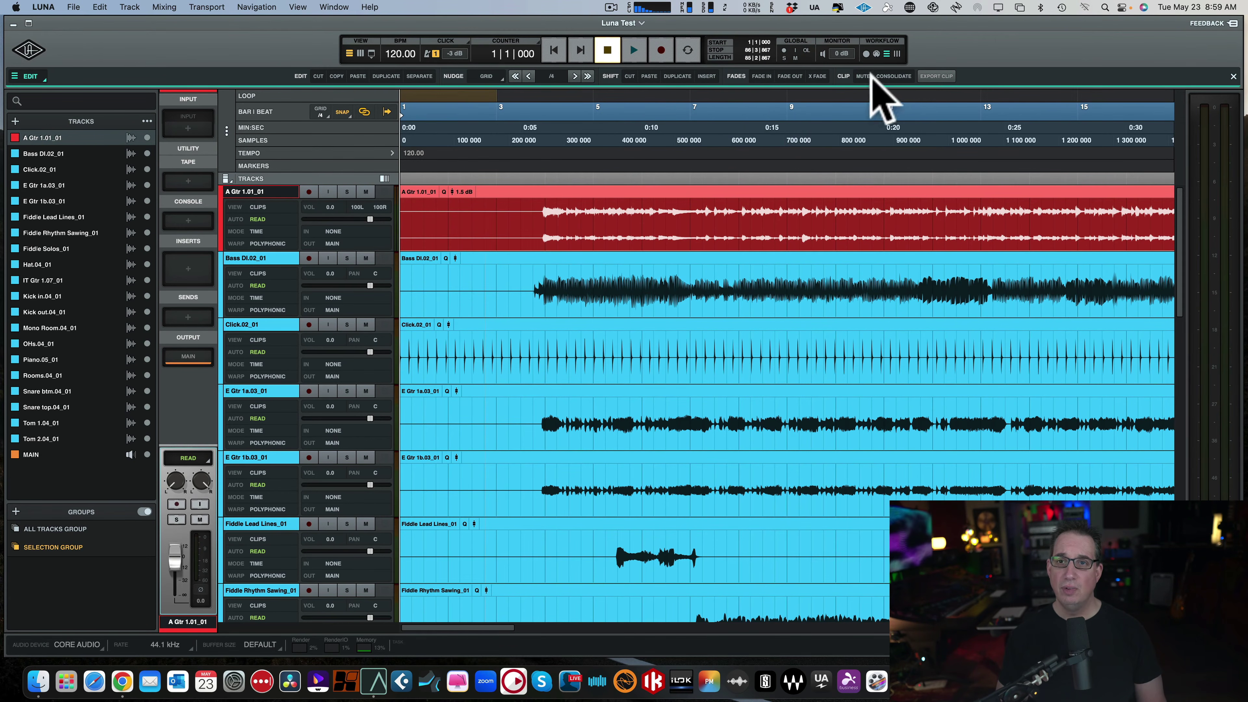
Show the Mix workflow bar and jump through the song using its overview strip, ending at 10|3|042.
click(896, 53)
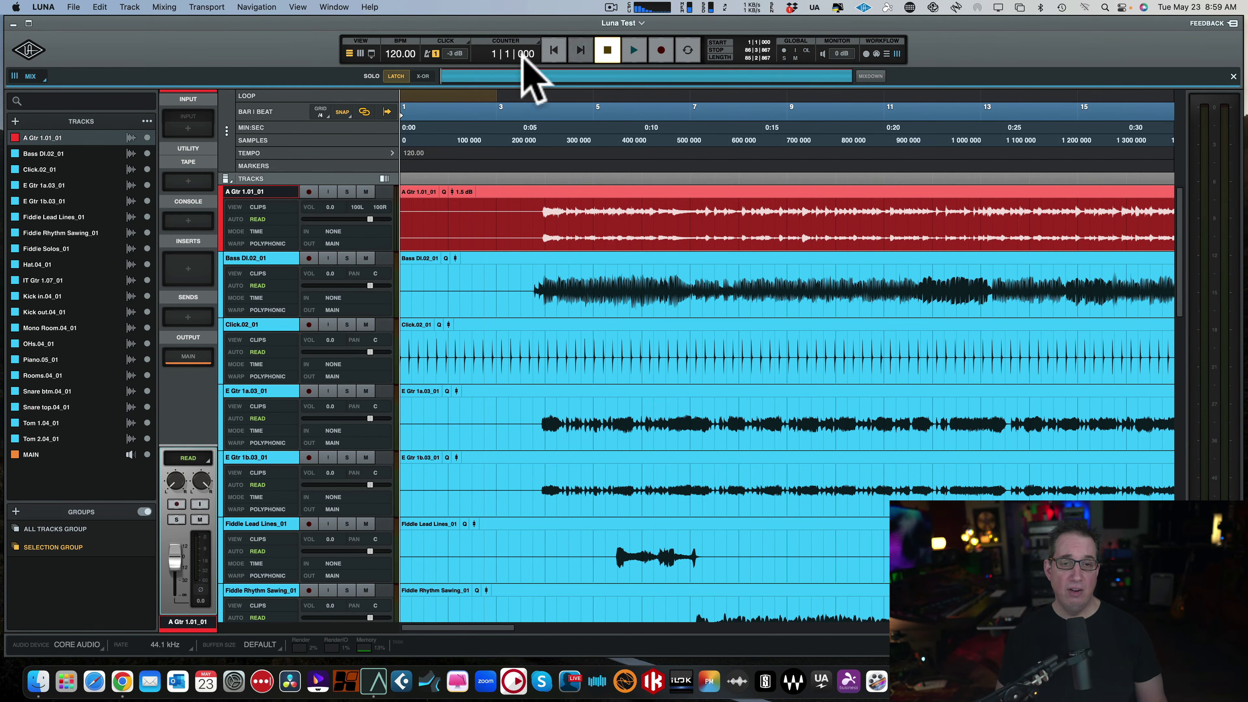
click(462, 76)
click(554, 76)
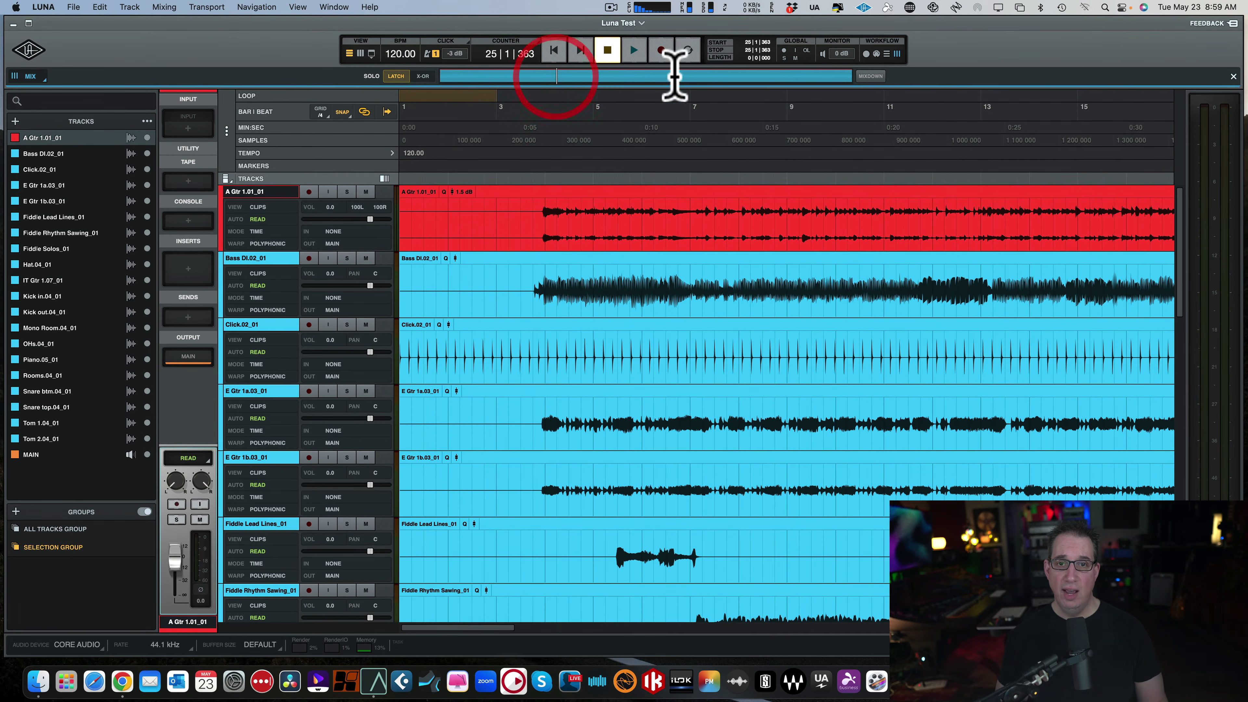
click(669, 76)
click(746, 76)
click(671, 76)
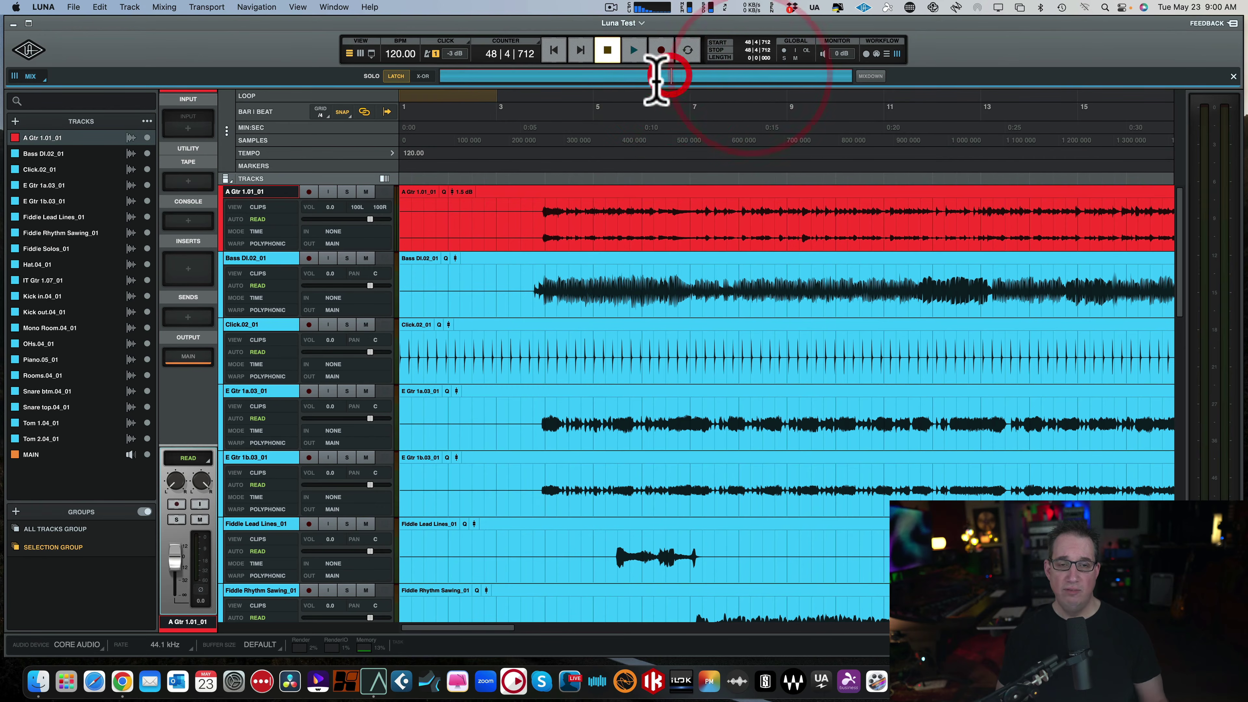
click(510, 76)
click(486, 76)
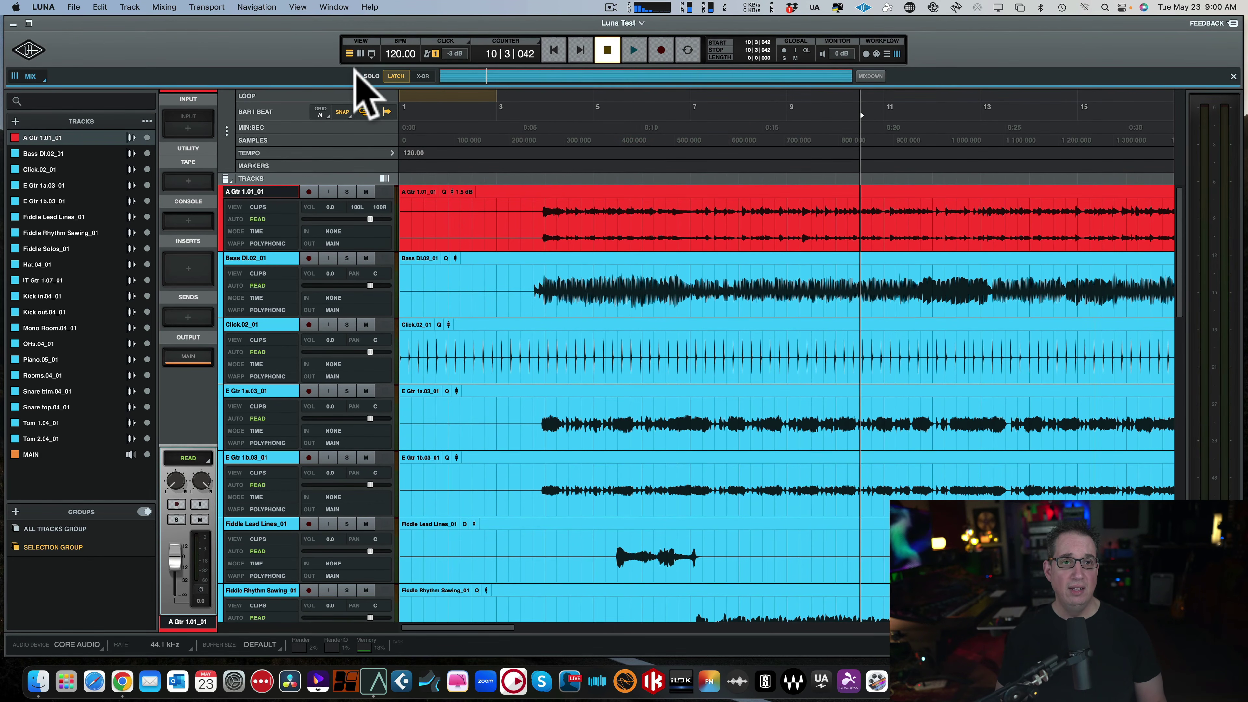
Open the mixdown settings for review, close them and hide the Mix workflow bar.
click(870, 76)
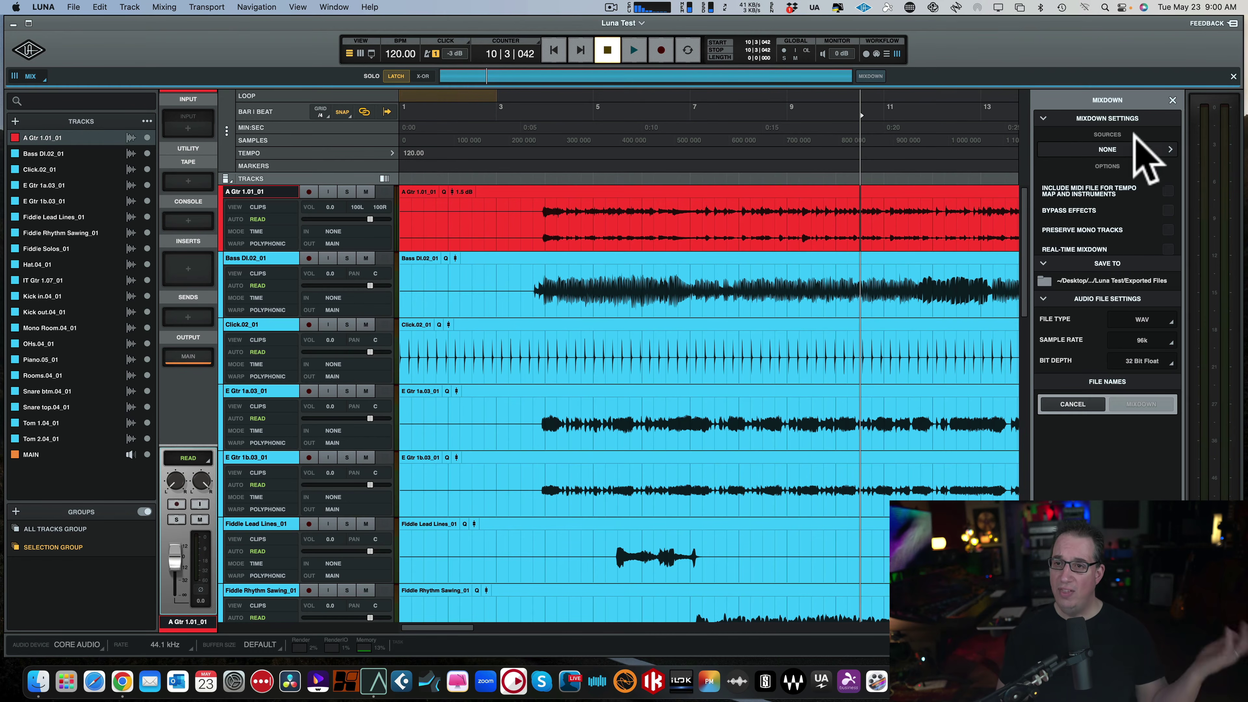
click(1172, 99)
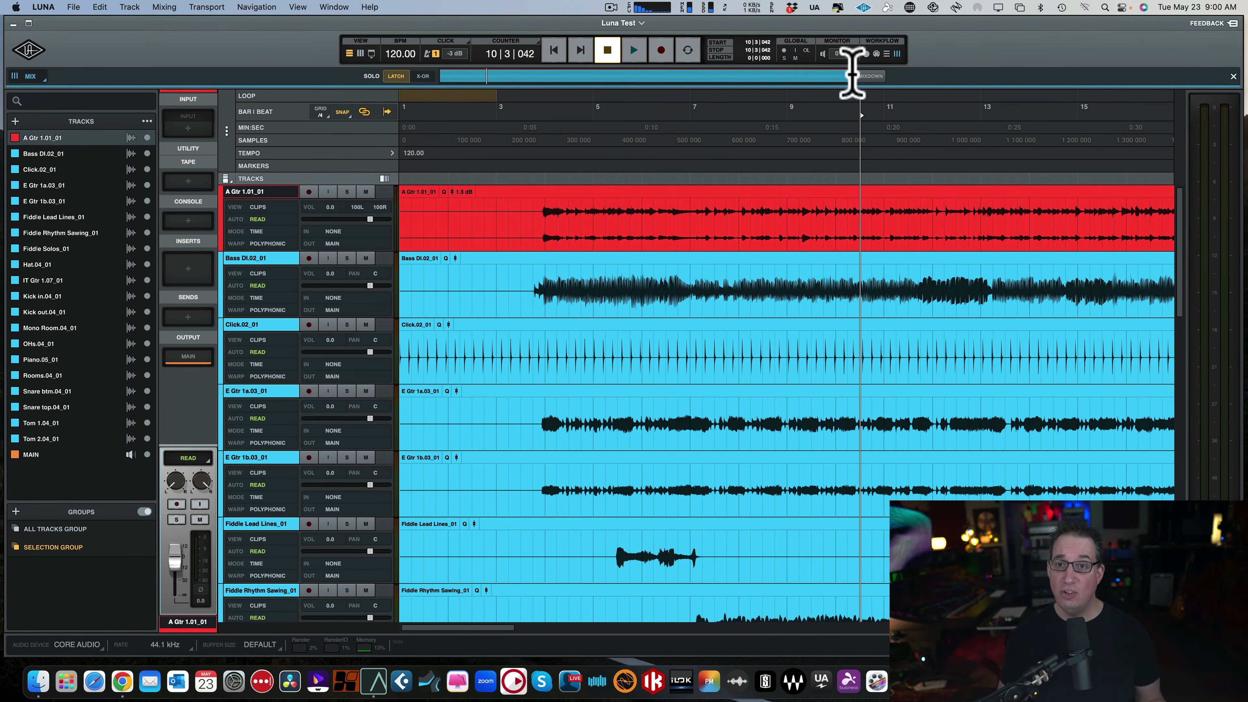
click(891, 51)
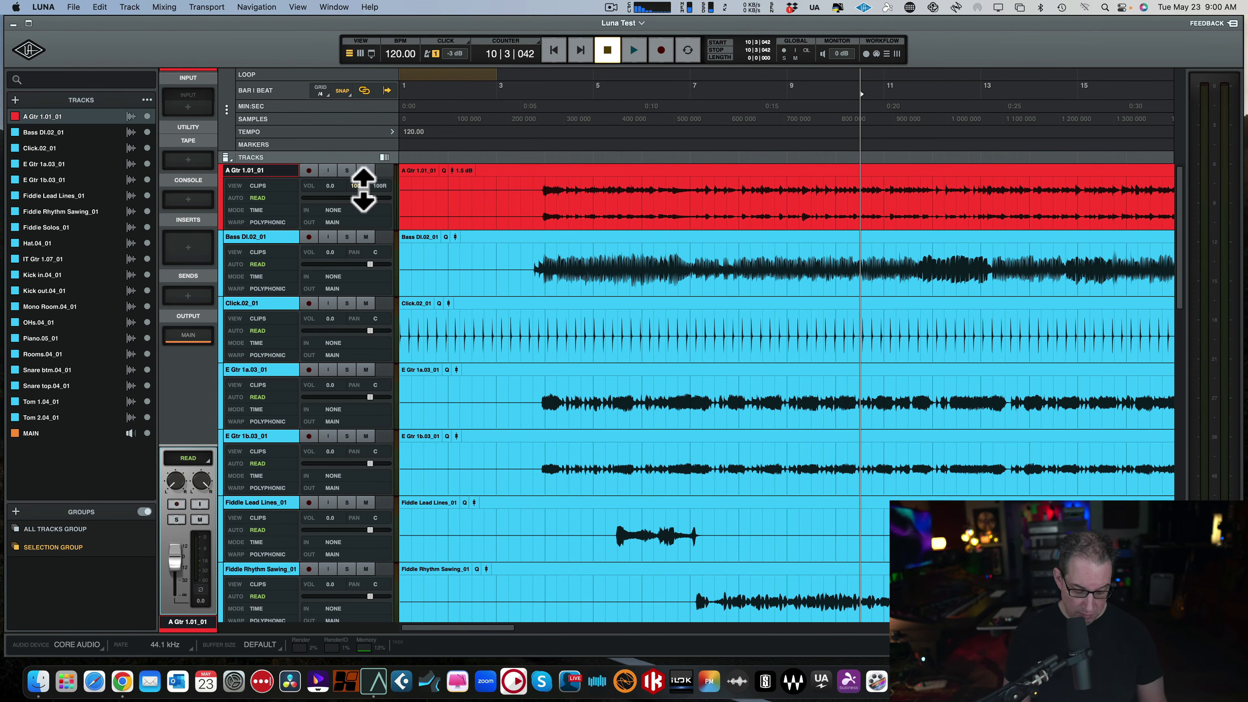
Switch the main window from the timeline to the mixer view.
key(super+equal)
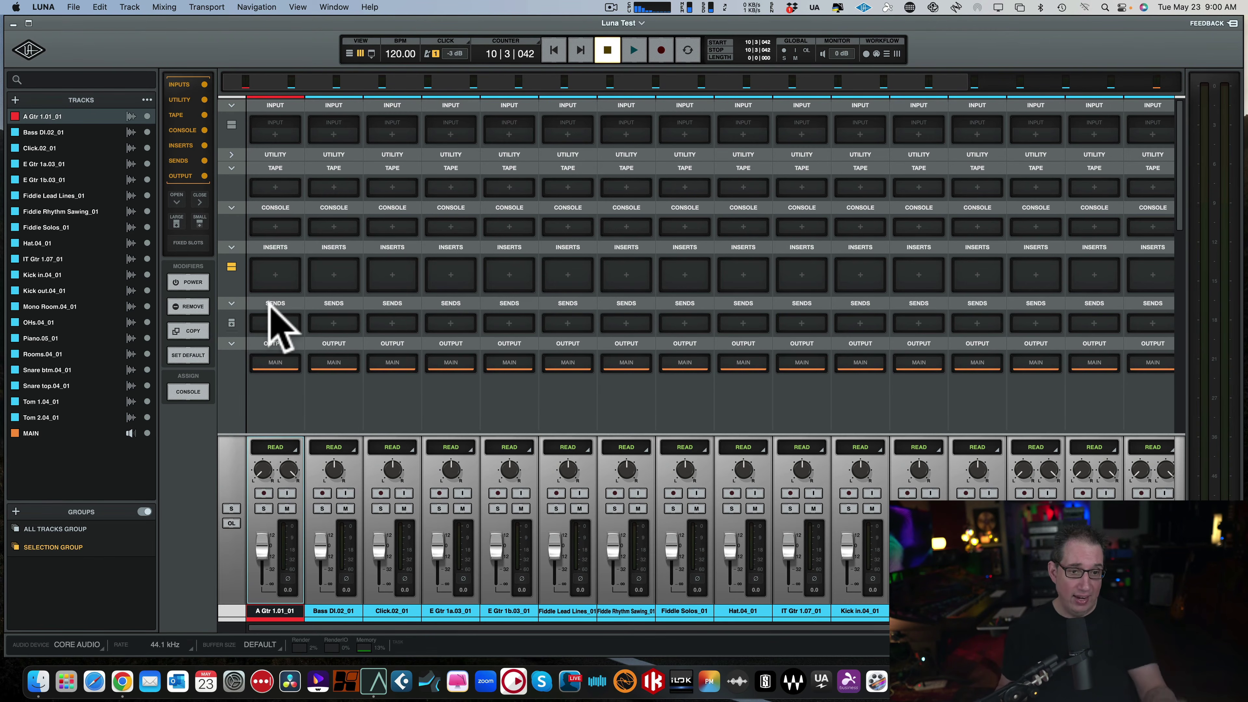
key(F1)
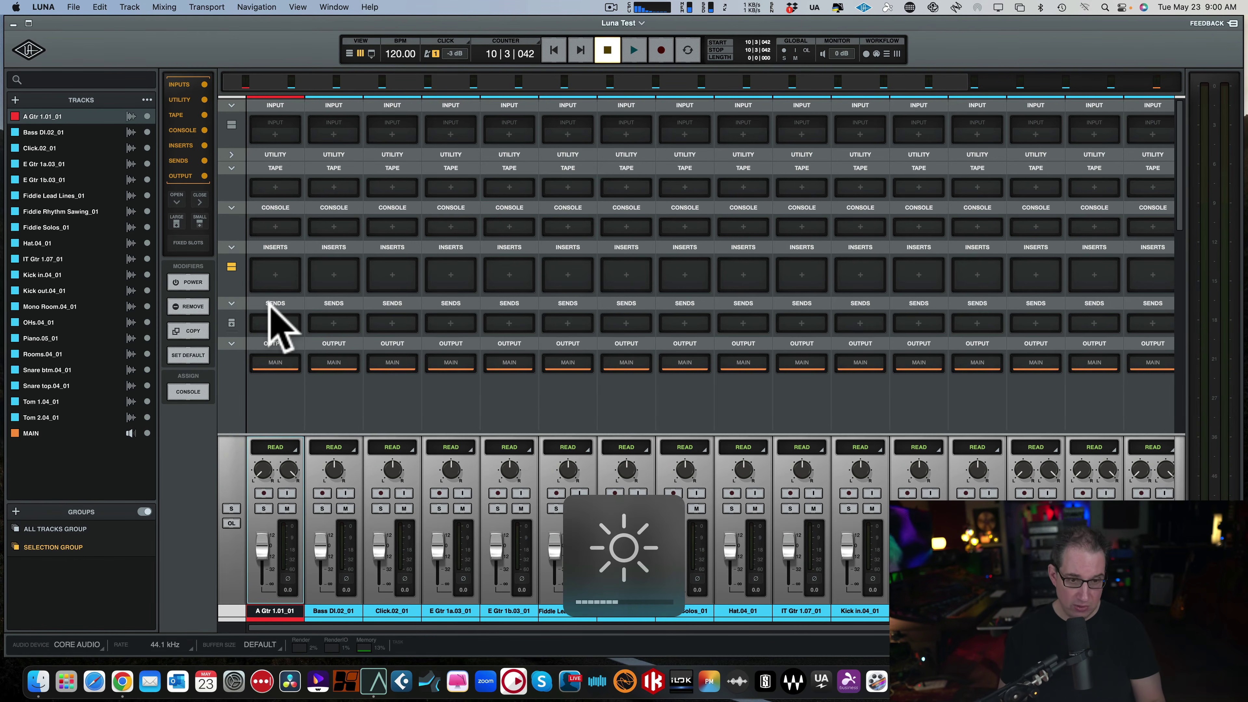
Hide the Inputs, Utility, Tape, Console, Inserts, Sends and Output sections in the mixer.
click(204, 85)
click(204, 99)
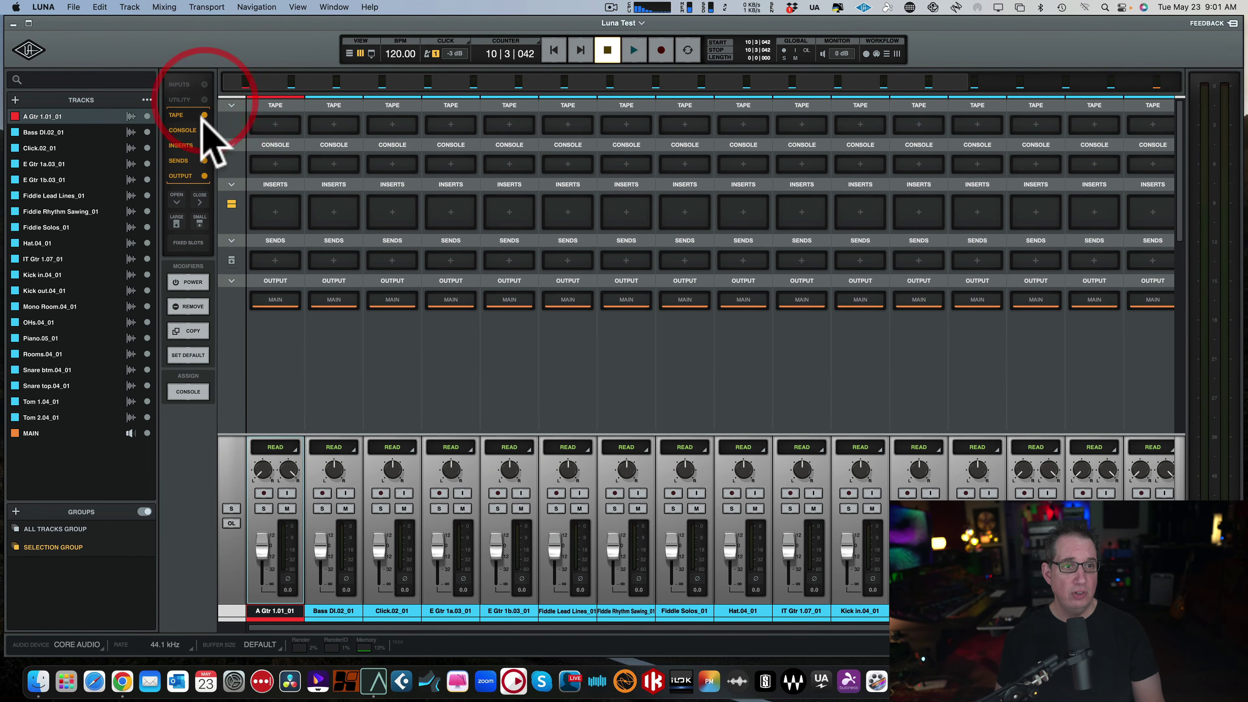
click(204, 115)
click(204, 130)
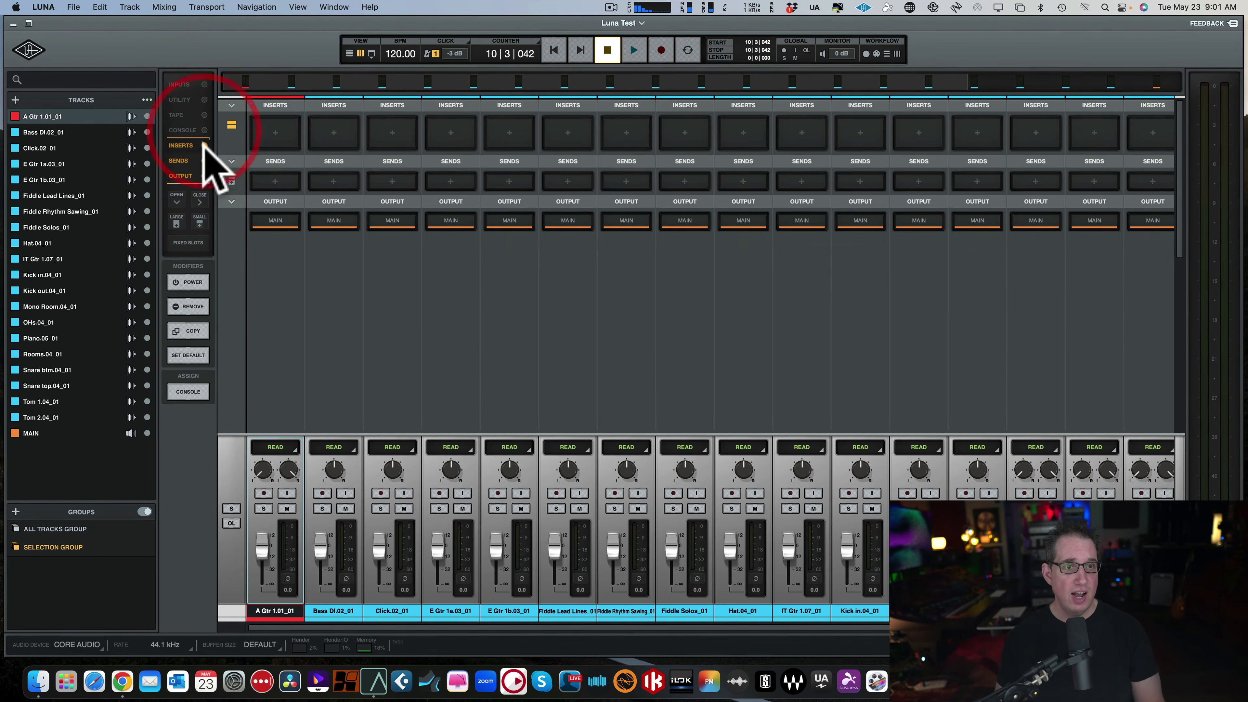
click(203, 145)
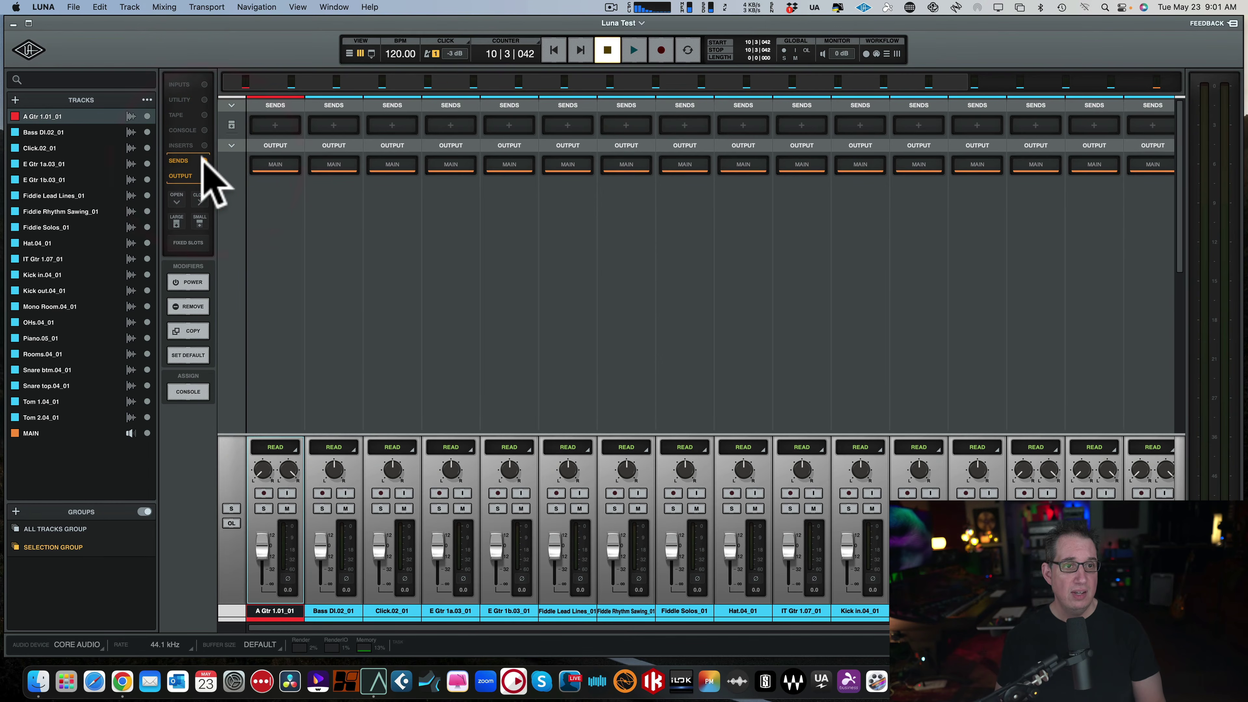
click(204, 160)
click(204, 175)
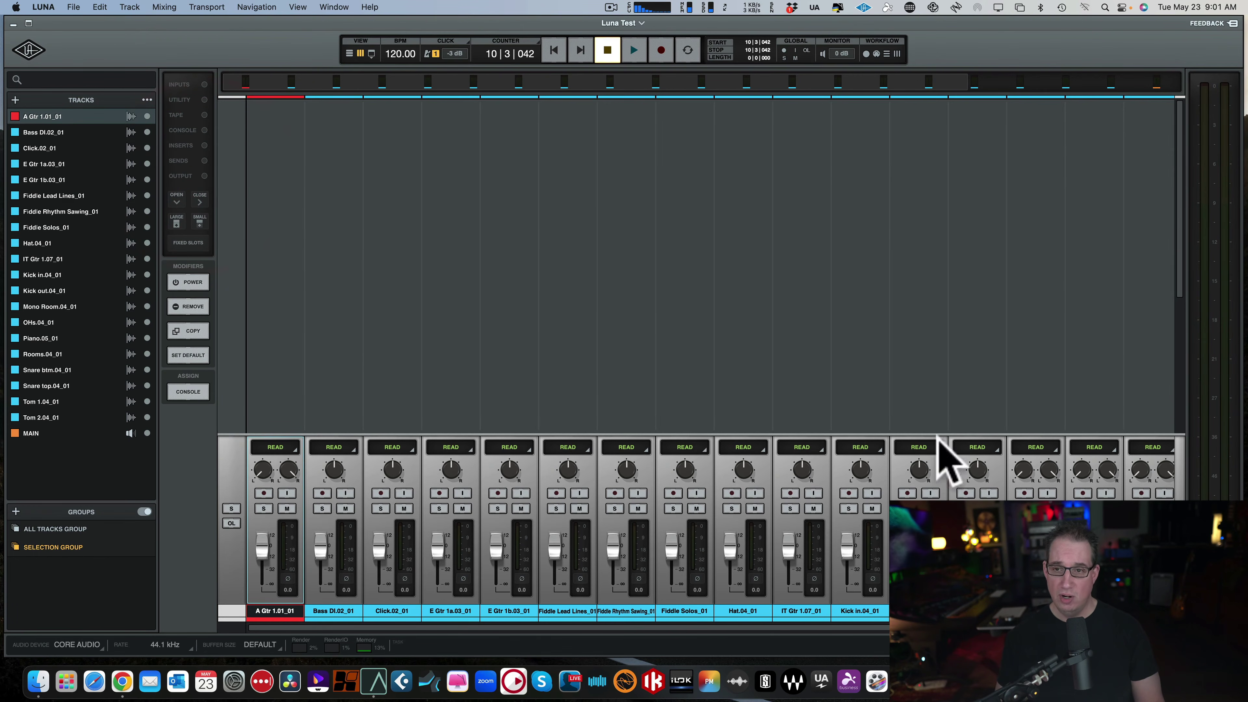
Enlarge the mixer's fader area, play the song briefly to watch the taller meters, and restore the default fader height.
drag(278, 435, 295, 357)
click(276, 434)
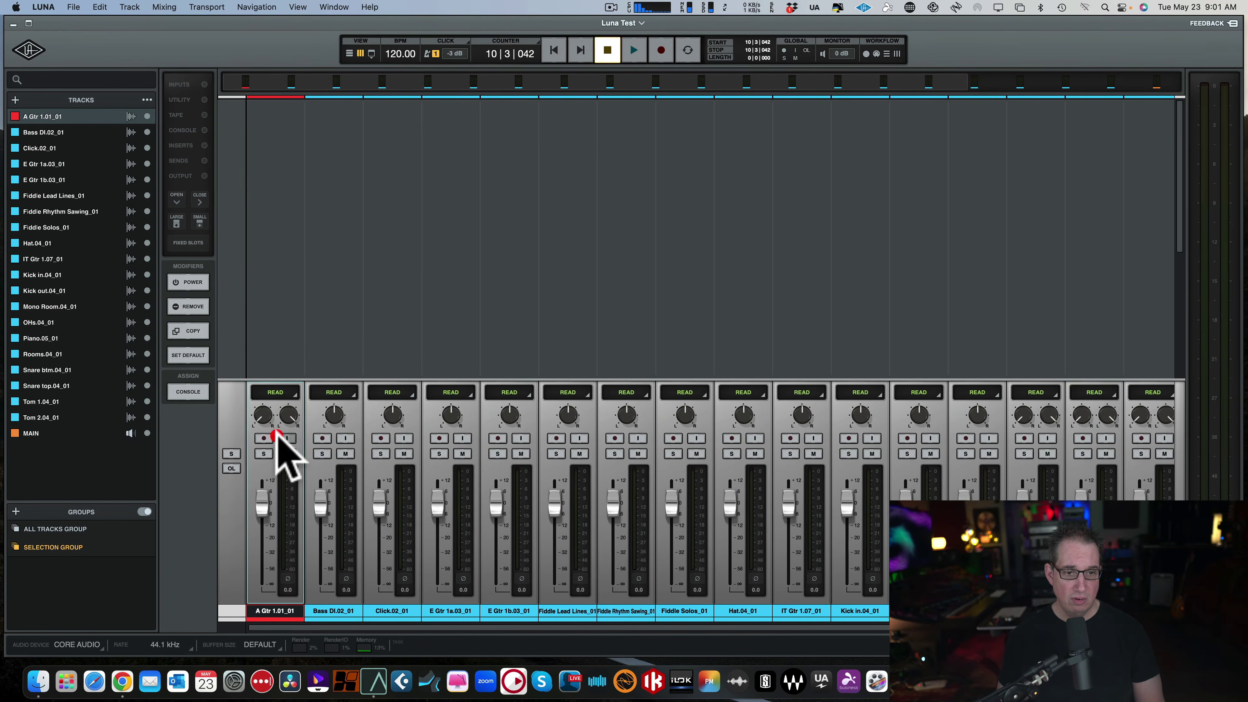
key(space)
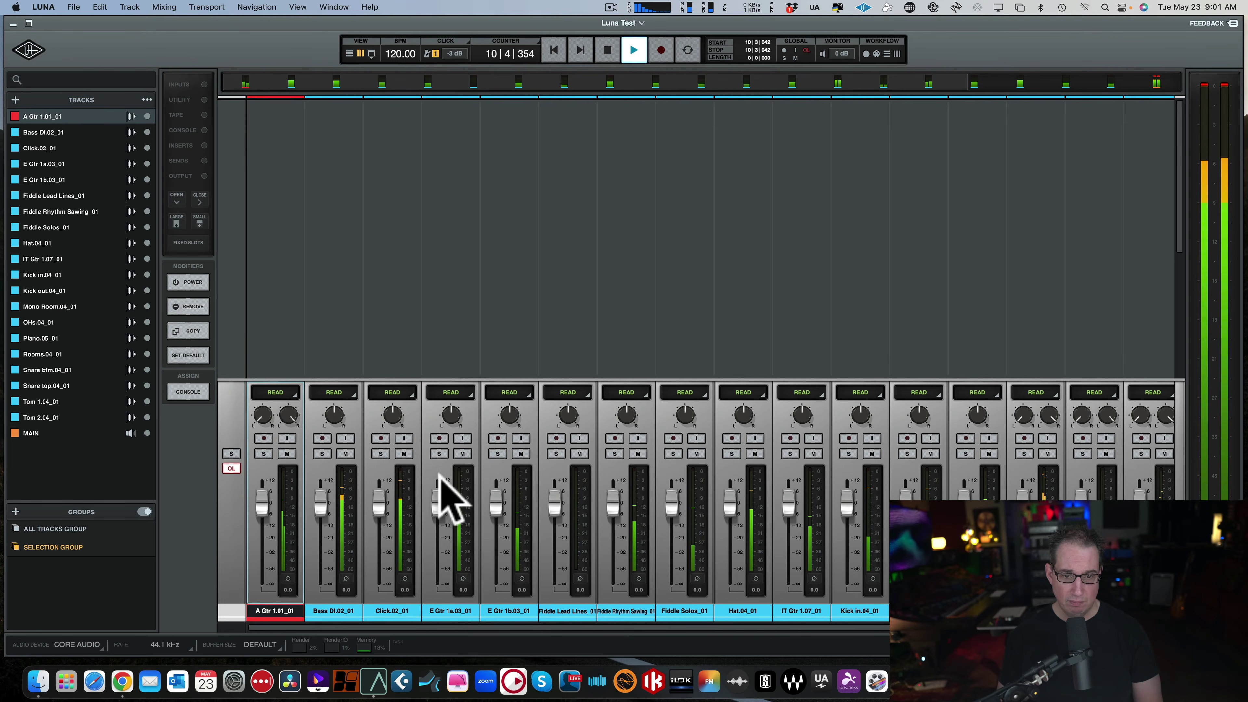
key(space)
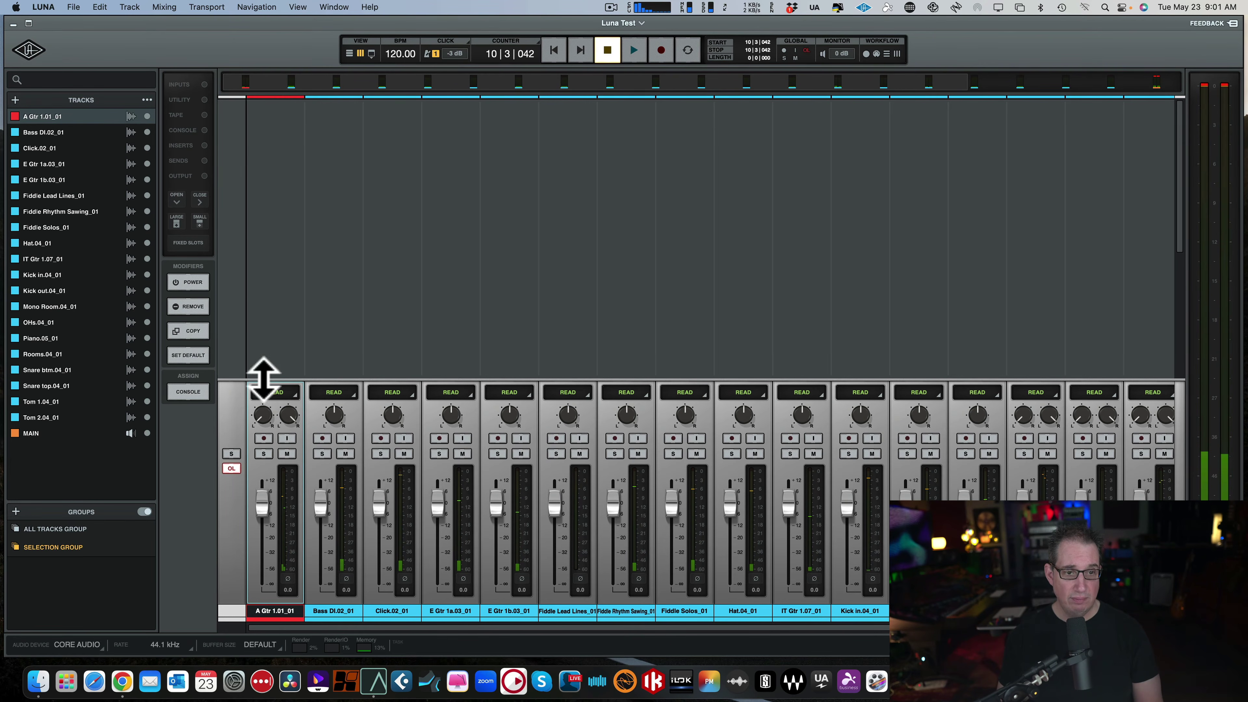
click(264, 378)
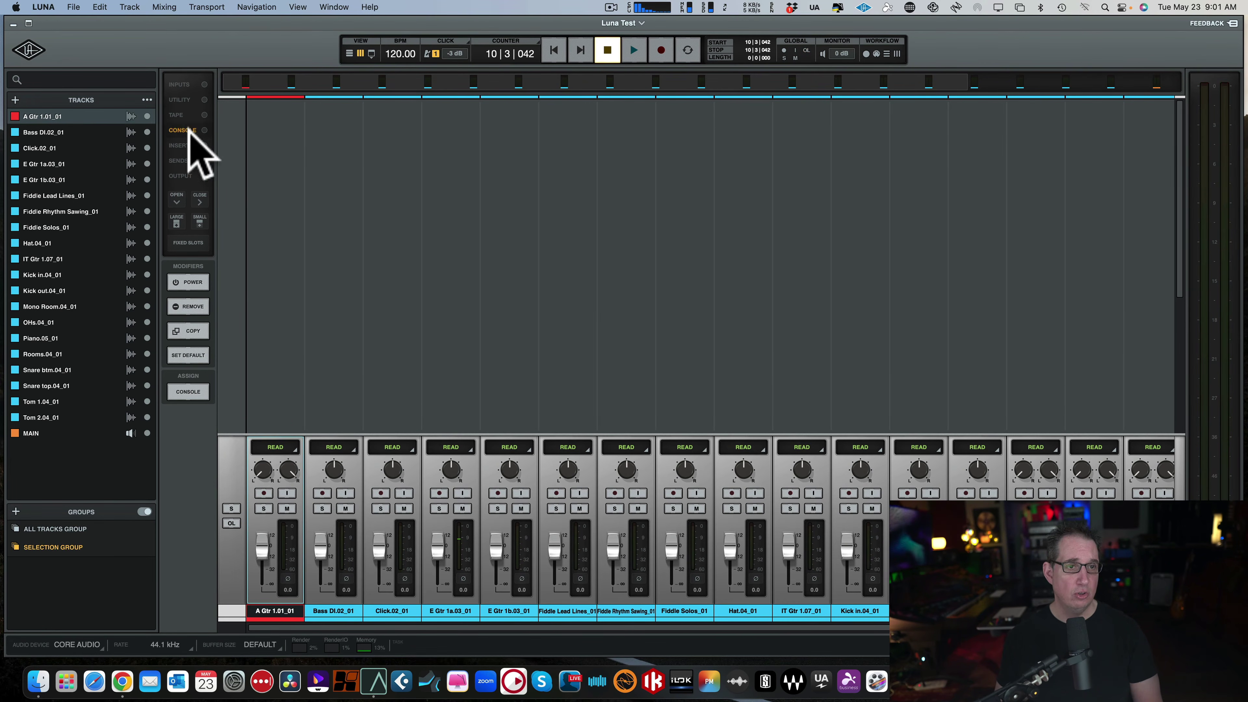
Open the input routing of A Gtr 1.01_01 from the Inputs section, and replace that section with Utility.
click(196, 84)
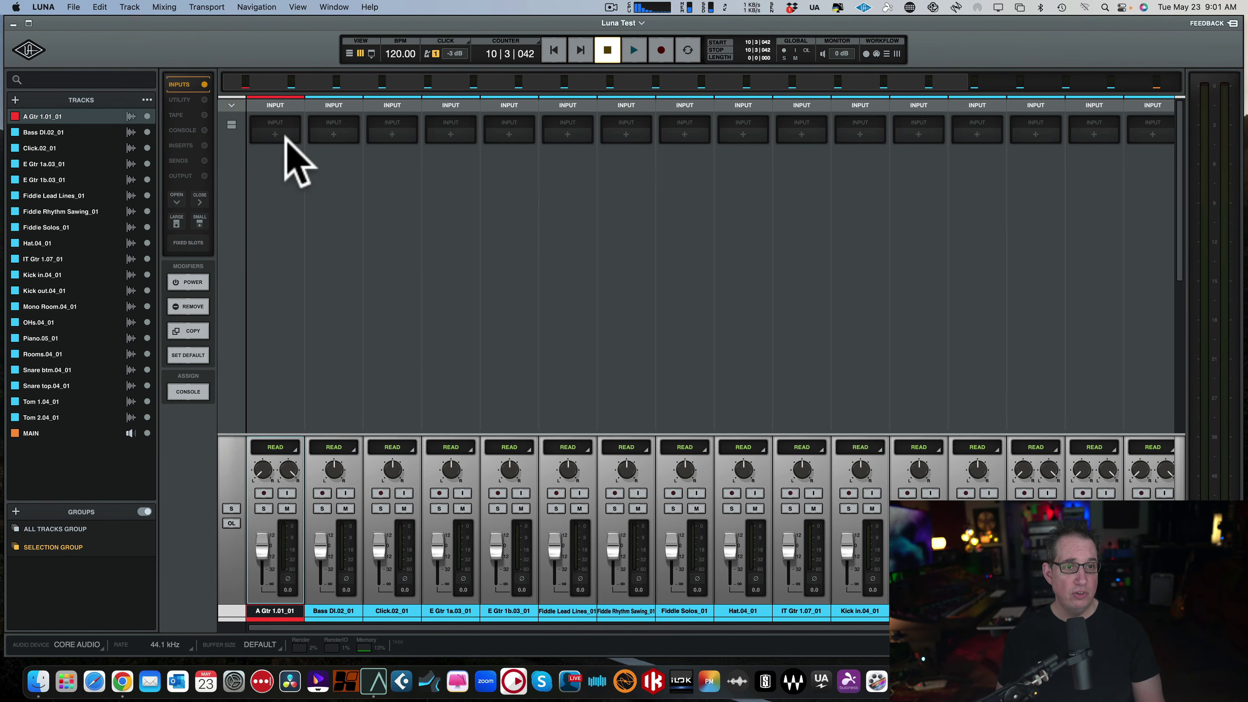
click(275, 131)
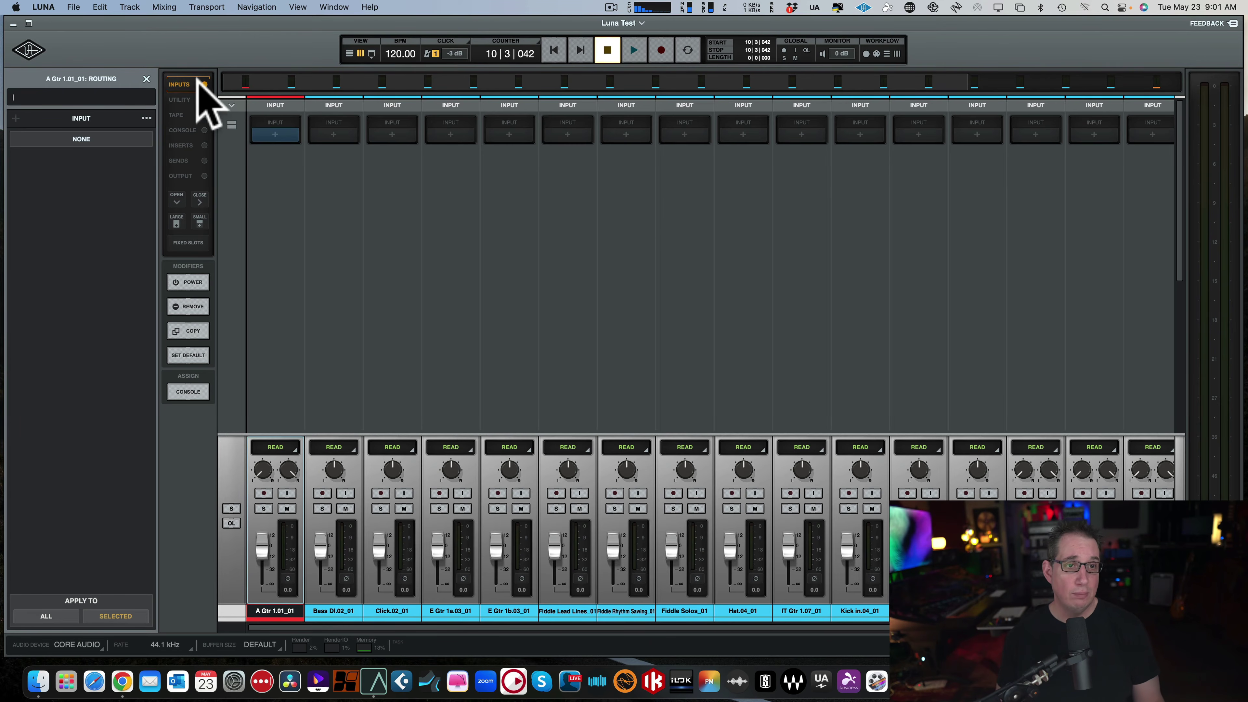
click(205, 98)
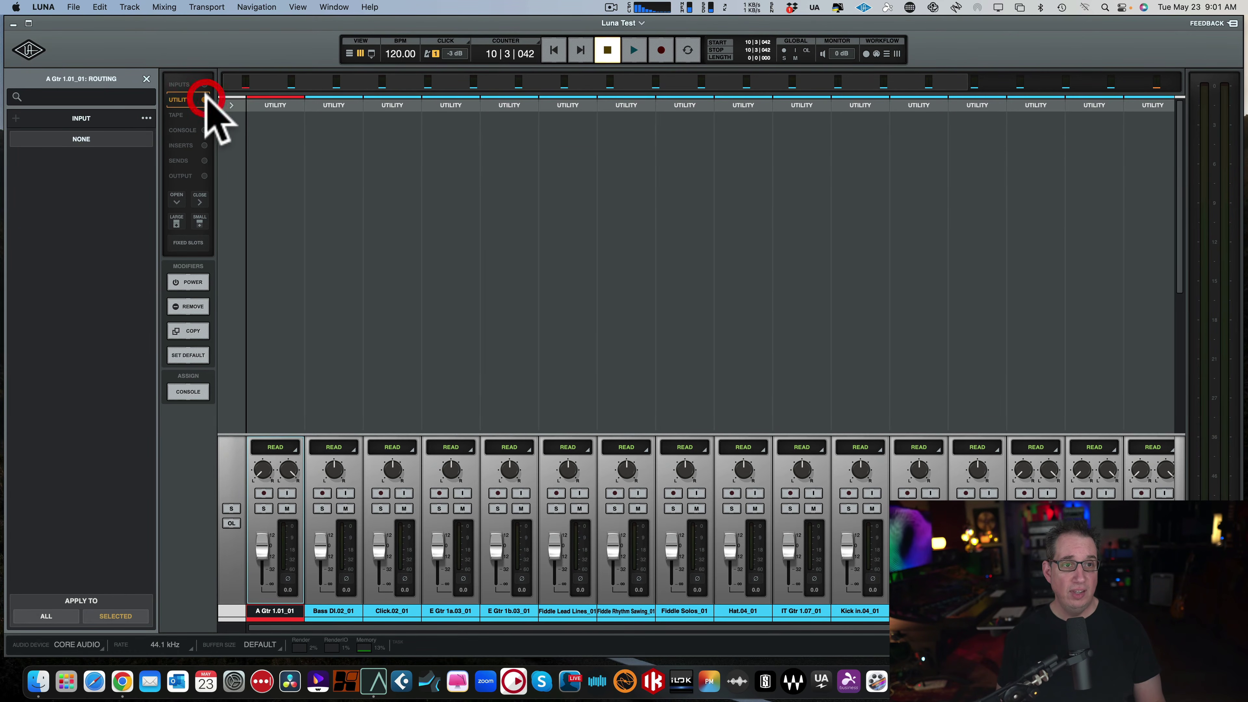
Expand the Utility section and open the sidechain settings of A Gtr 1.01_01 for review, closing them again.
click(231, 104)
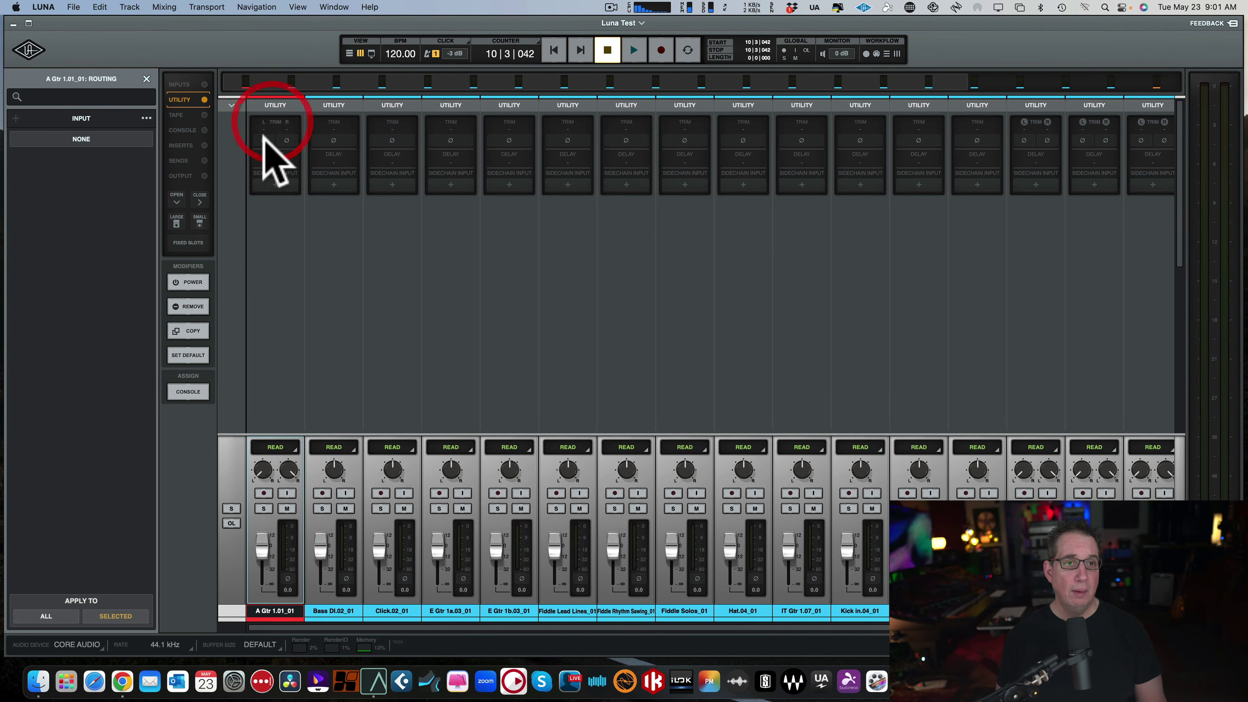
click(275, 185)
click(276, 184)
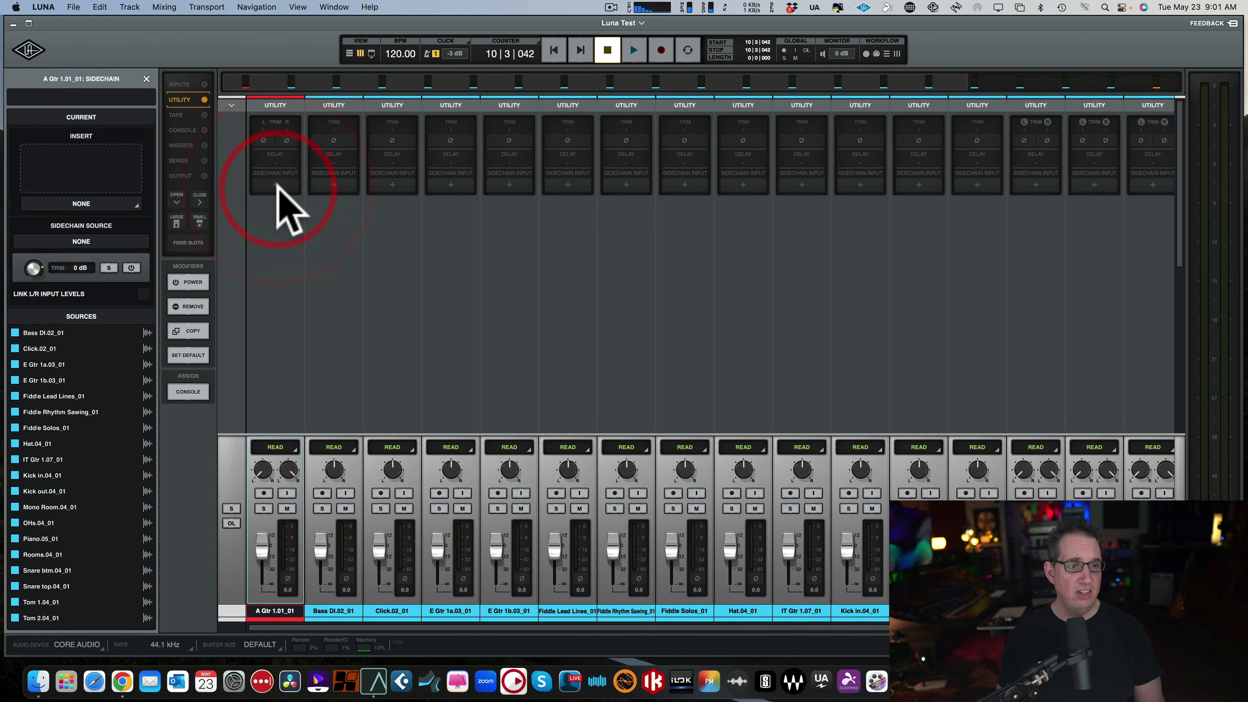
click(276, 184)
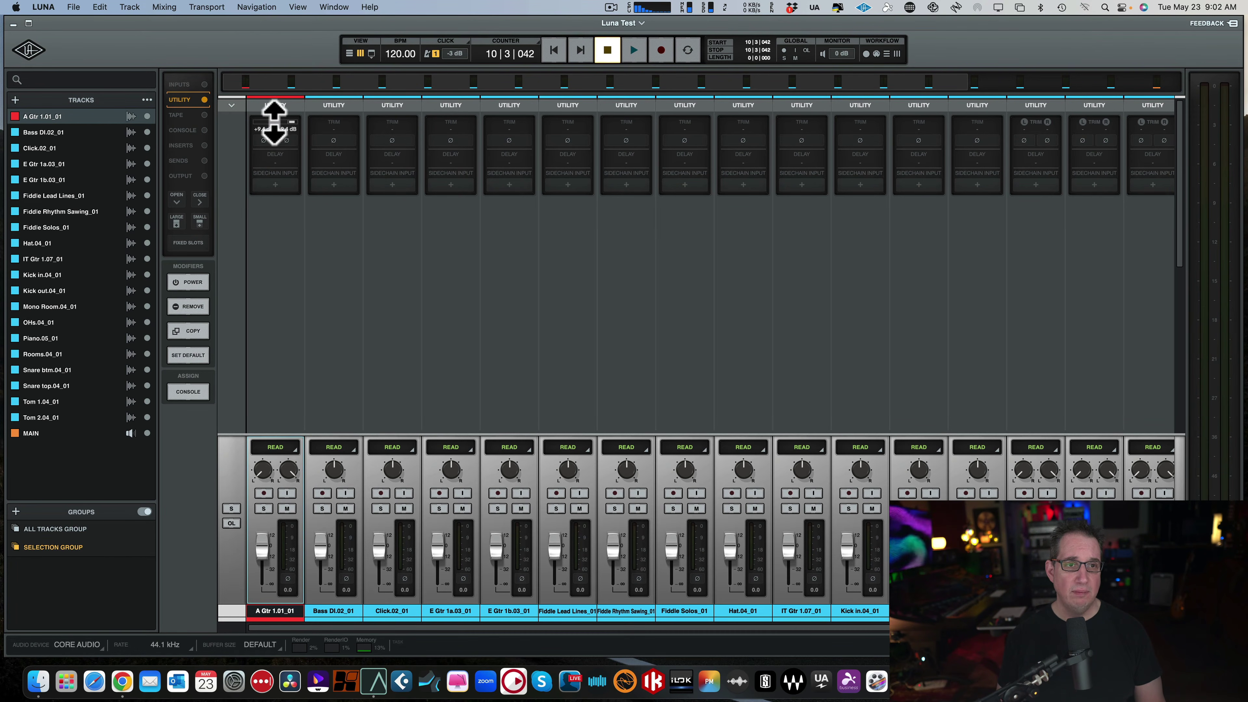
Lower the trim of A Gtr 1.01_01 to -35.6 dB and adjust its clip gain in the timeline, returning to the mixer.
drag(248, 127, 199, 129)
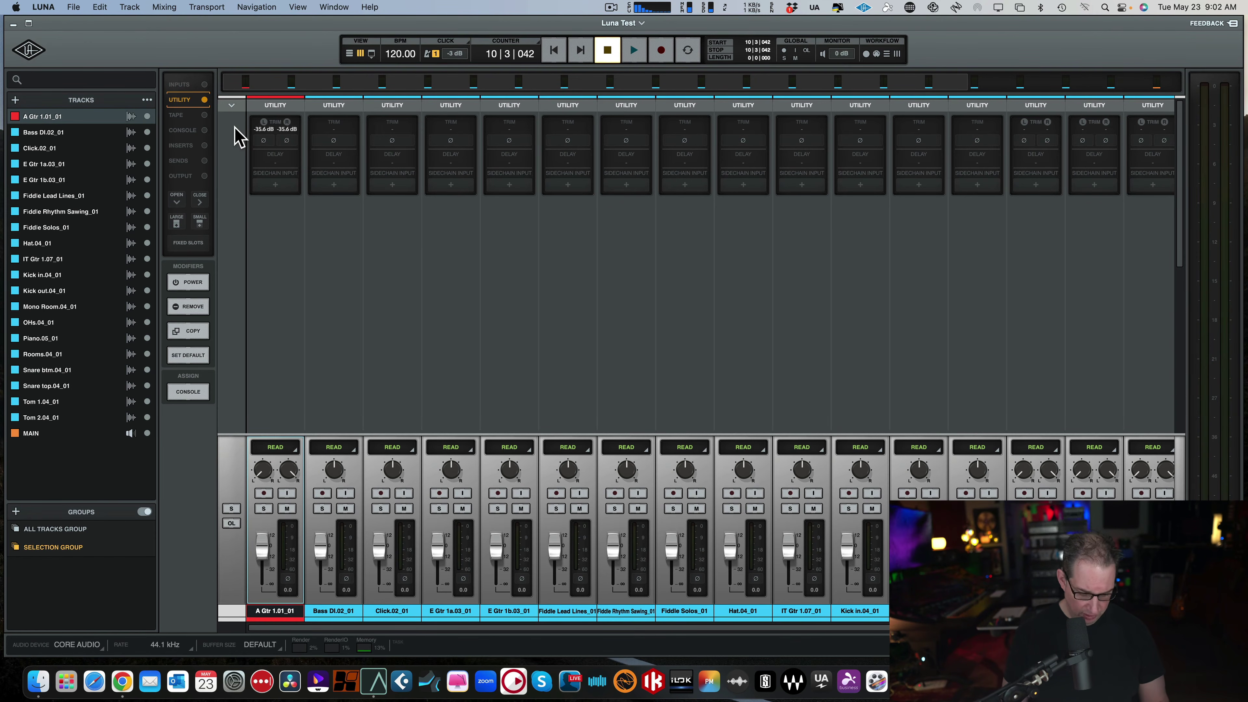
key(super+equal)
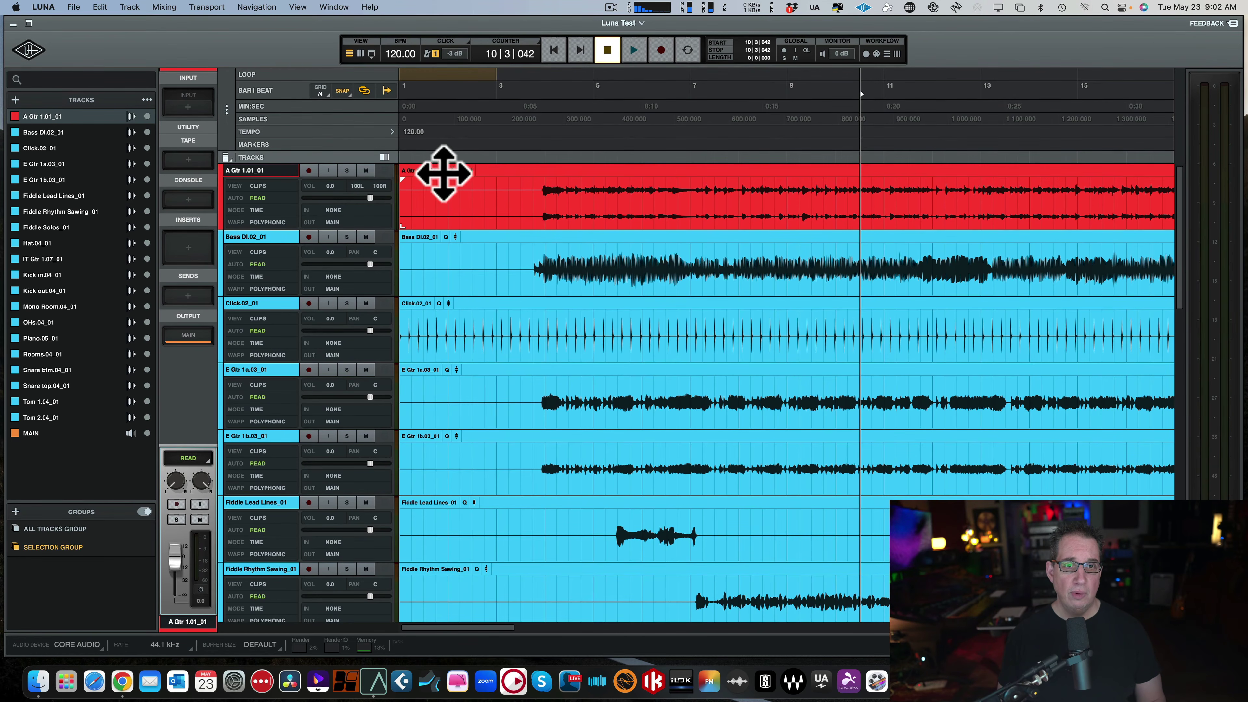
mouse_move(454, 167)
mouse_down()
mouse_move(454, 117)
mouse_move(437, 184)
mouse_move(455, 127)
mouse_move(451, 167)
mouse_up()
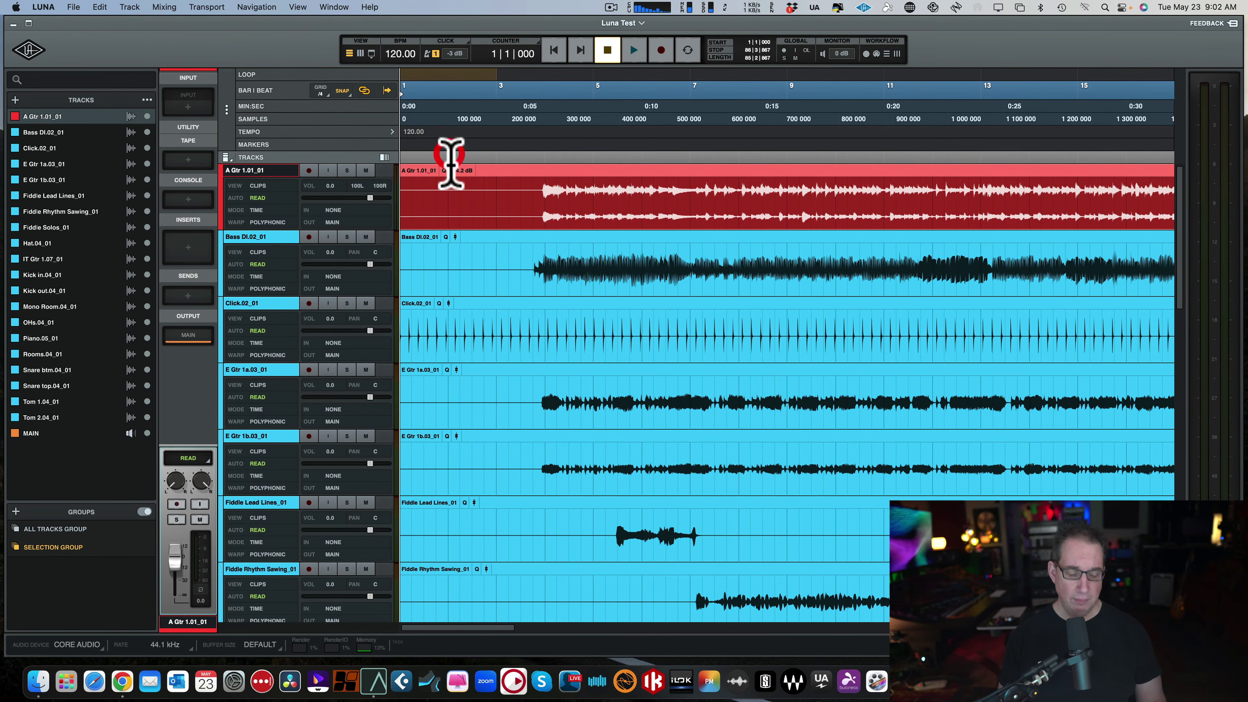
key(super+equal)
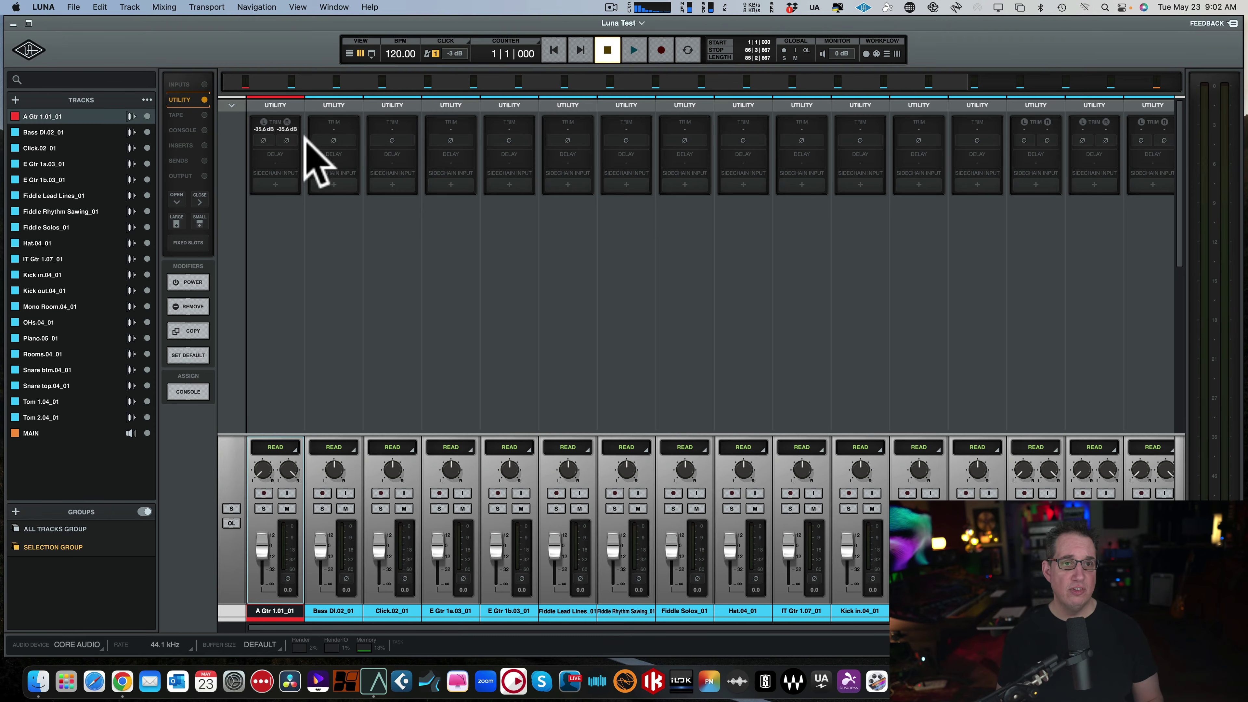
Set the Utility trim of A Gtr 1.01_01 to 0 dB.
double_click(263, 129)
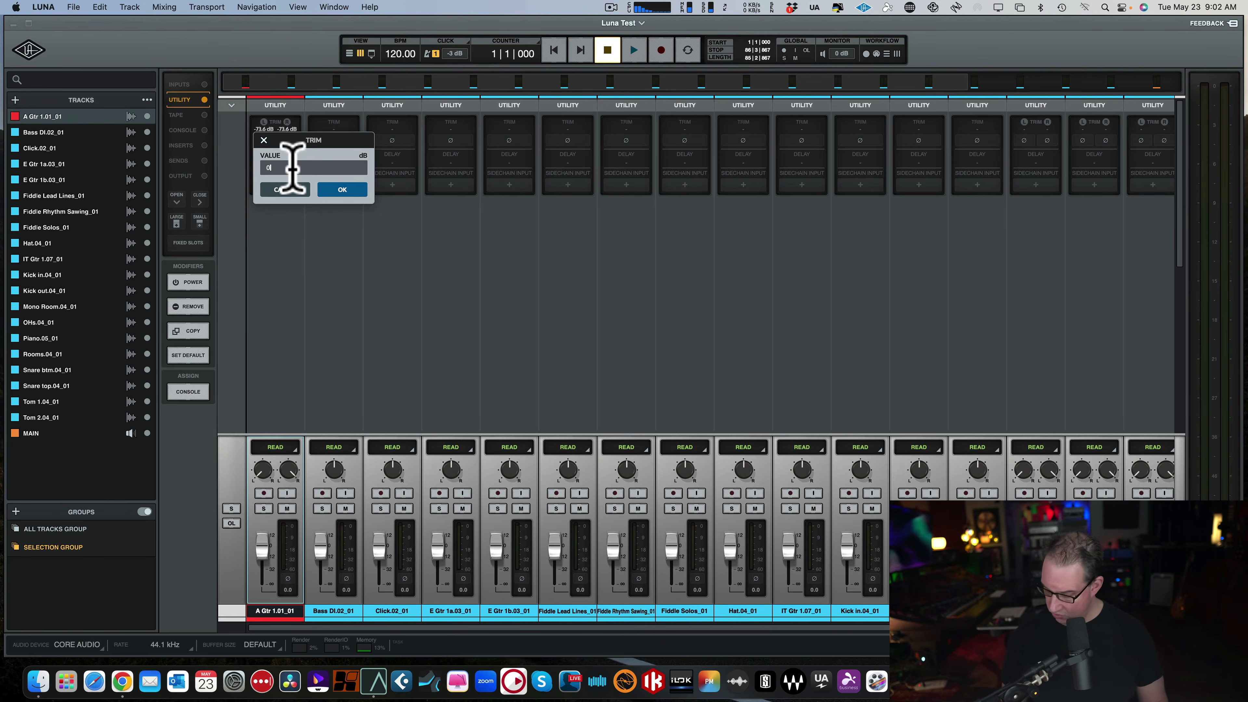
key(Return)
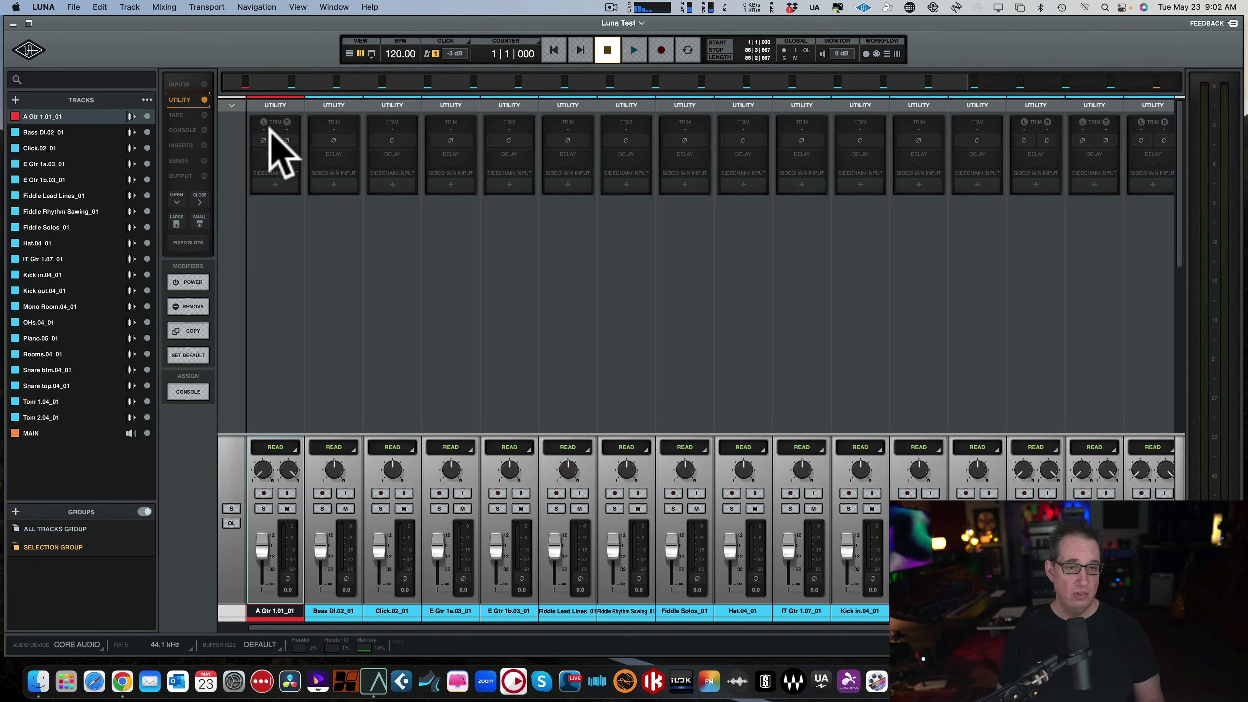
Collapse the mixer's Utility section and show the Tape section.
click(229, 104)
click(205, 115)
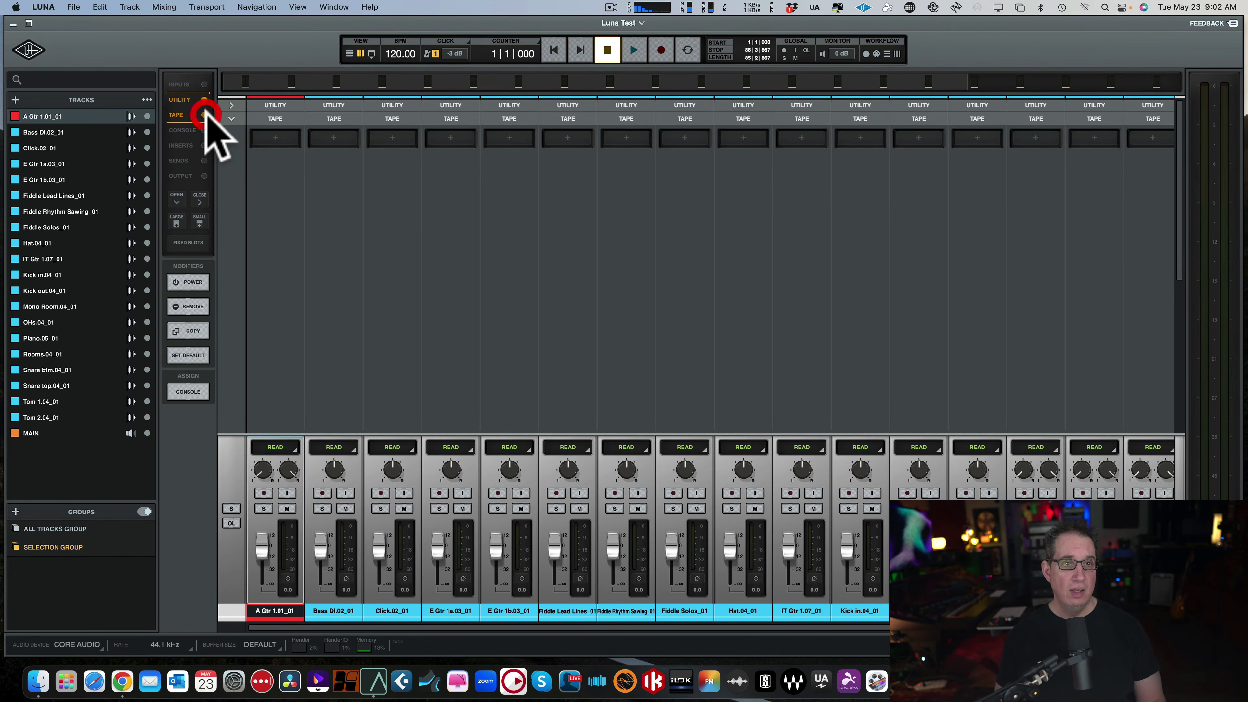
click(232, 119)
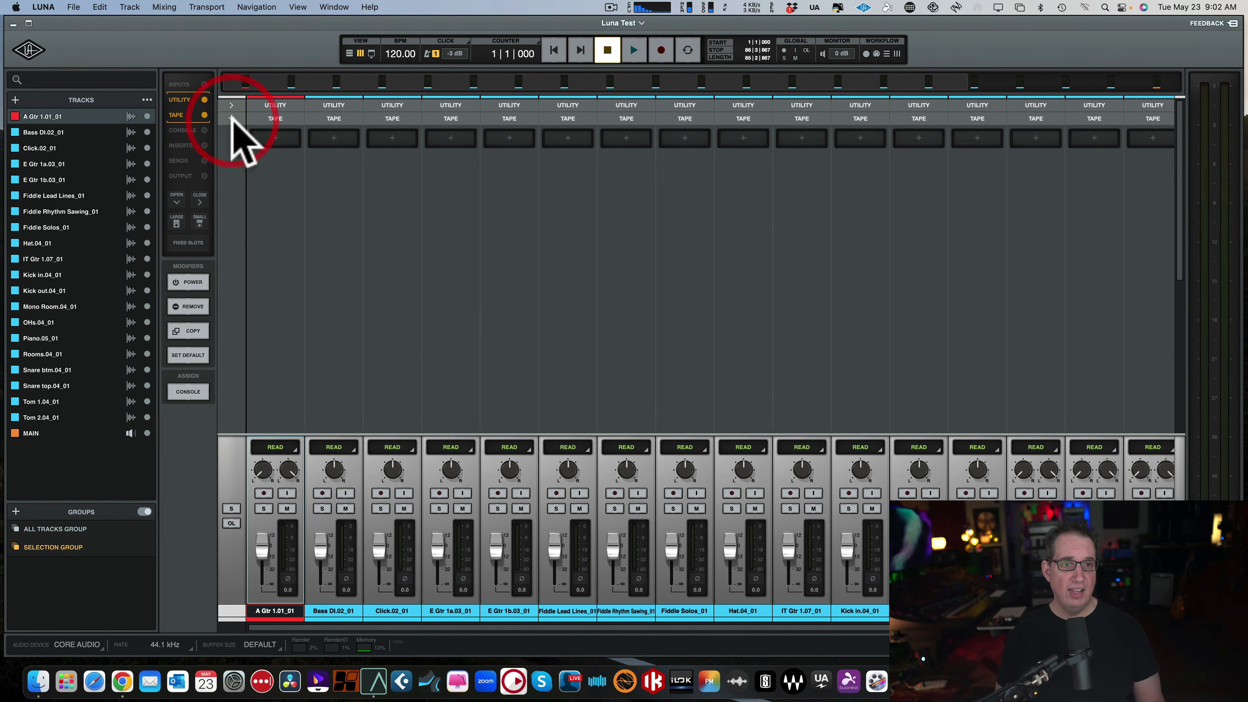
Assign the Oxide tape machine to A Gtr 1.01_01 and copy it to the tracks from Bass DI.02_01 through IT Gtr 1.07_01.
click(276, 137)
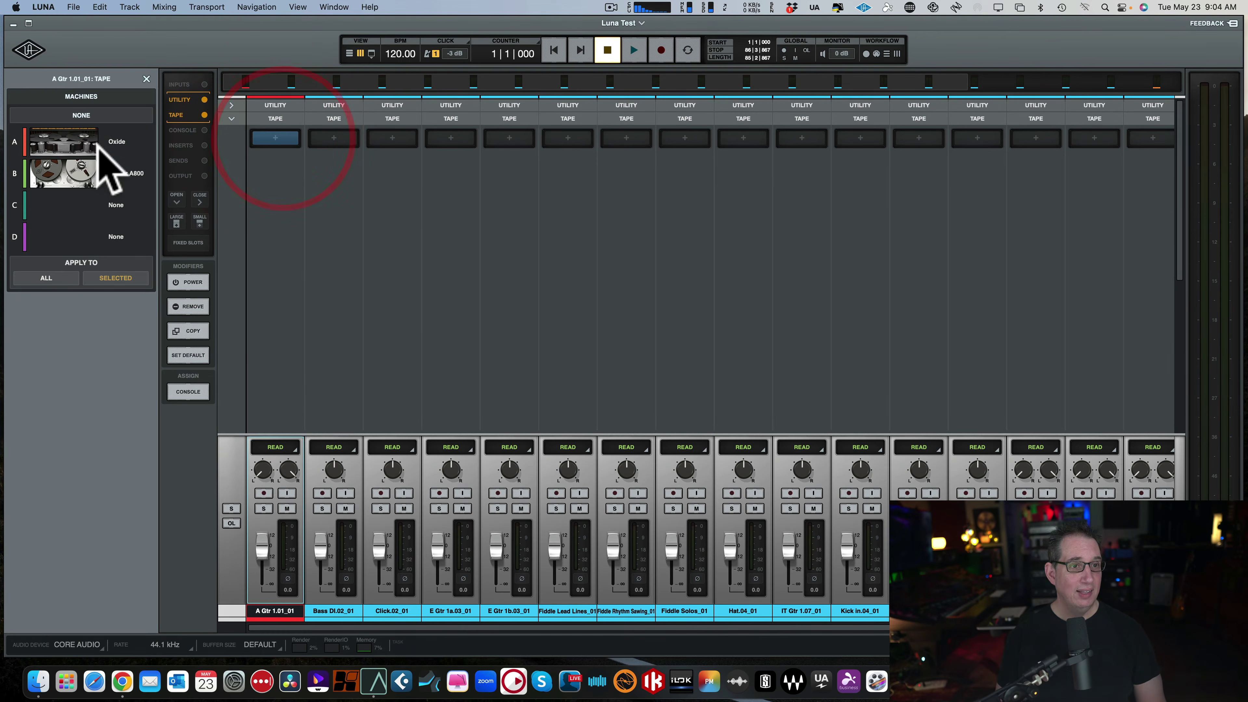
click(86, 141)
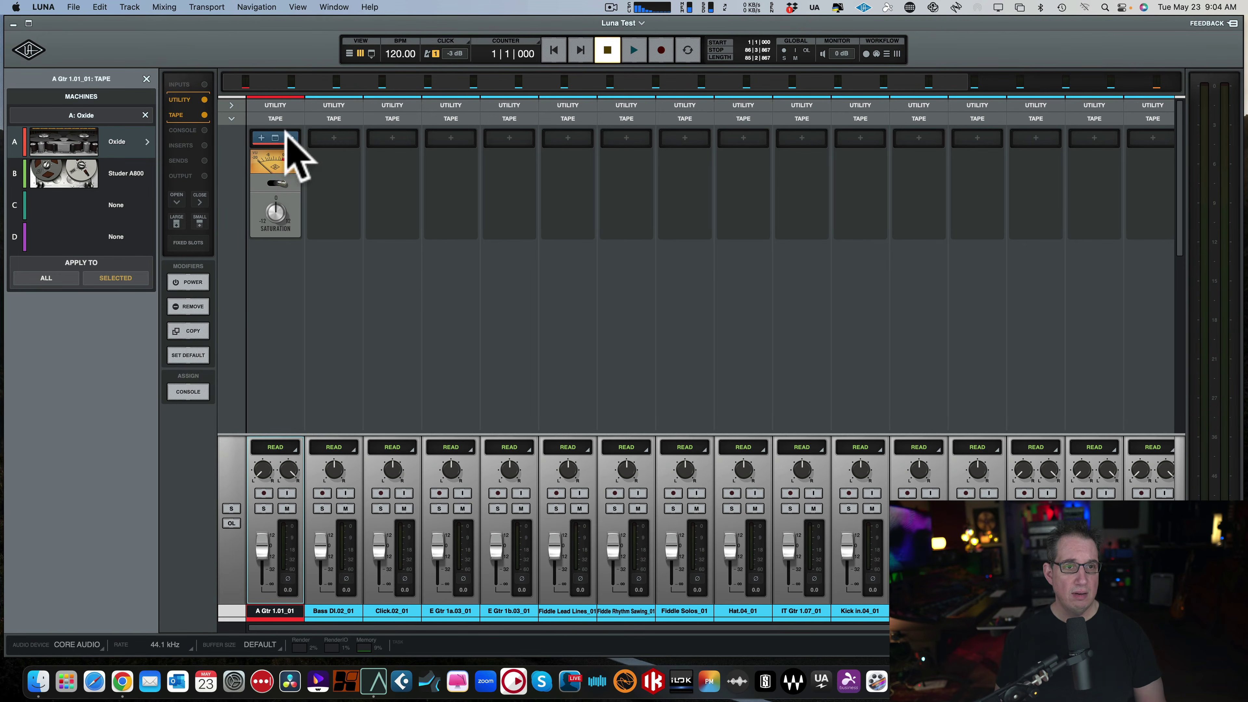
click(189, 330)
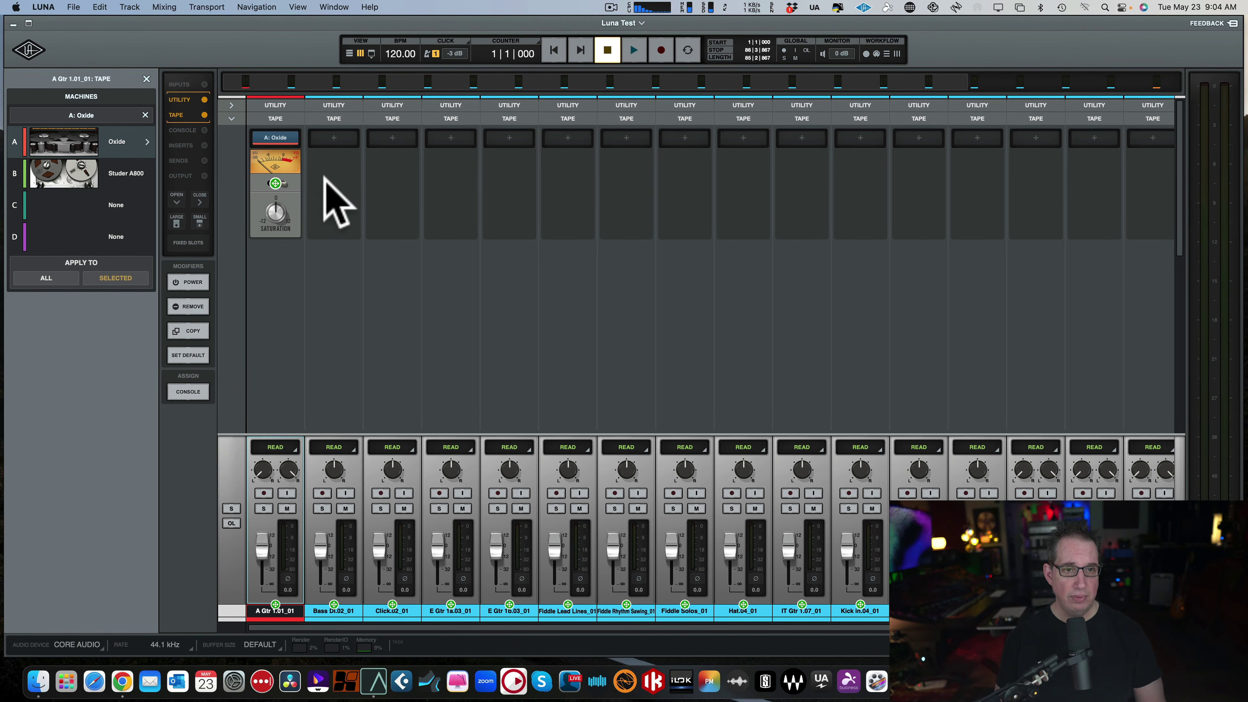
click(276, 183)
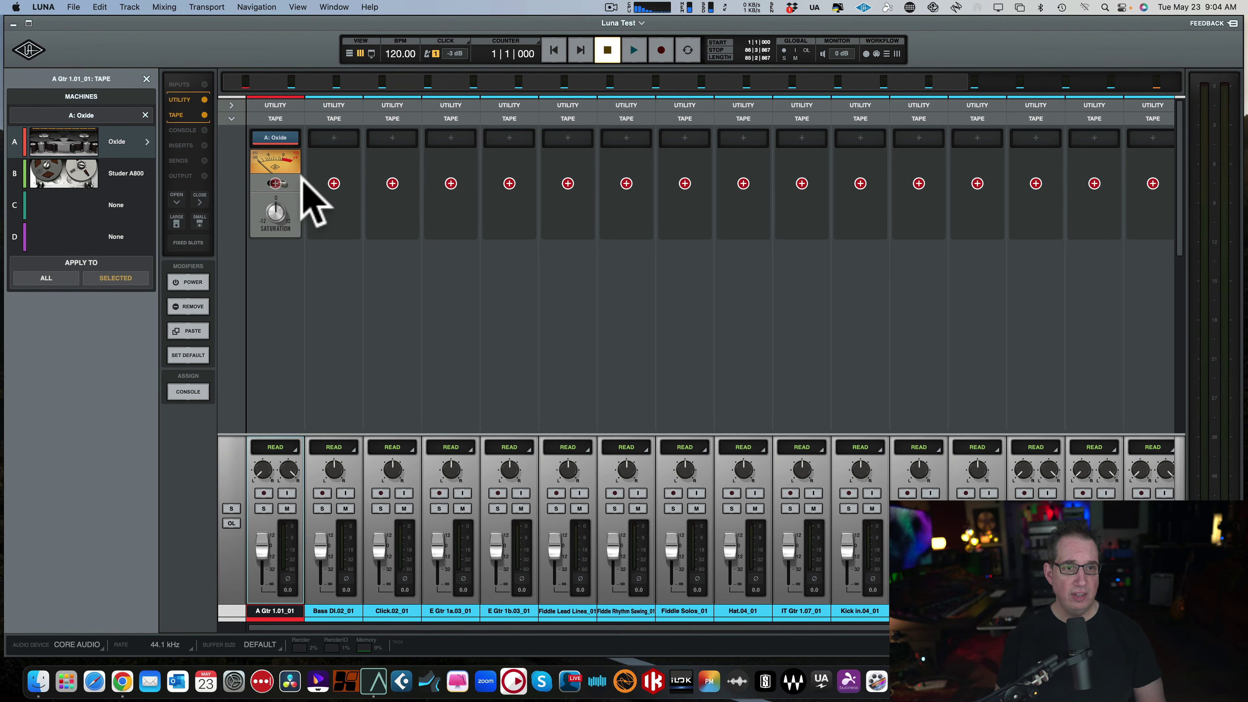
drag(303, 179, 791, 179)
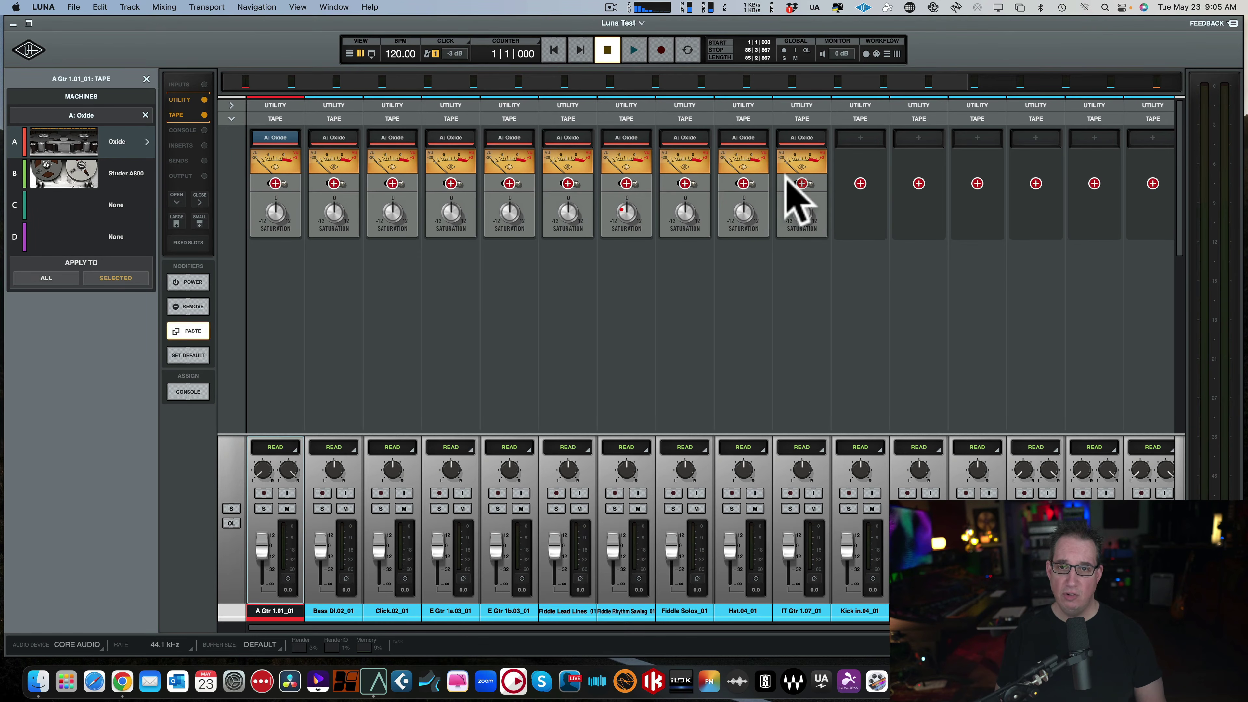
click(193, 330)
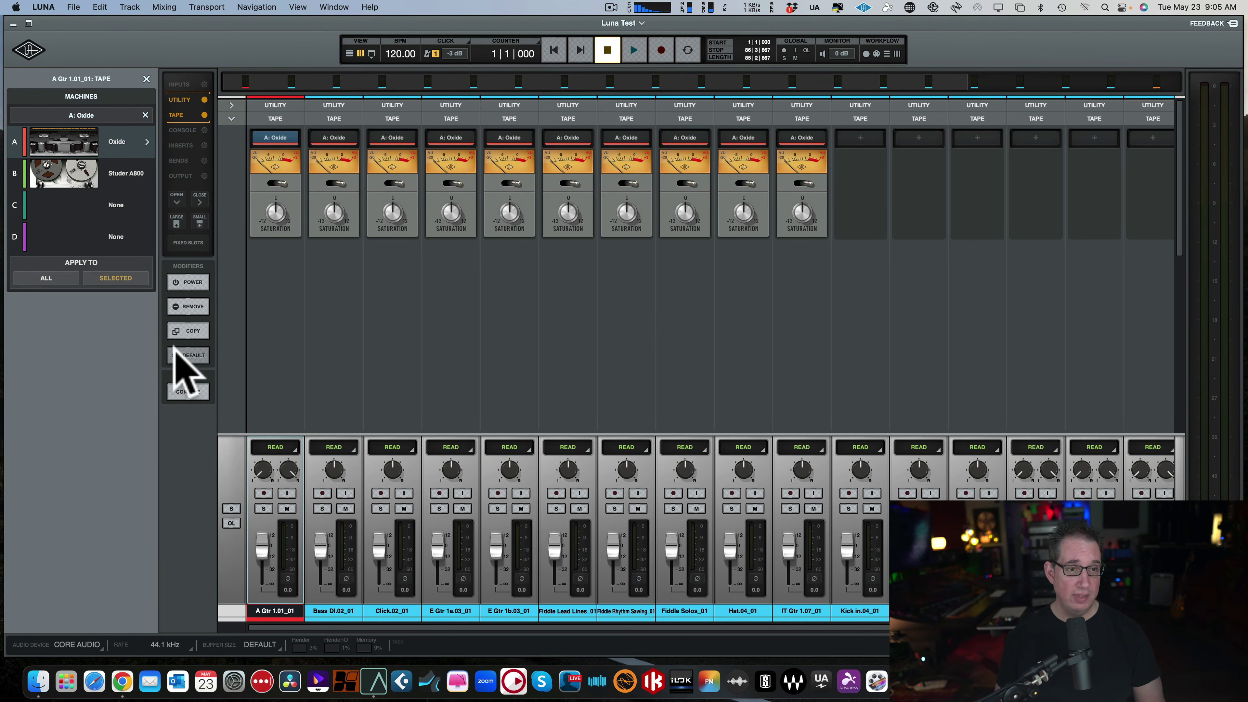
Remove the Oxide tape machine from every track from IT Gtr 1.07_01 back to A Gtr 1.01_01.
click(188, 306)
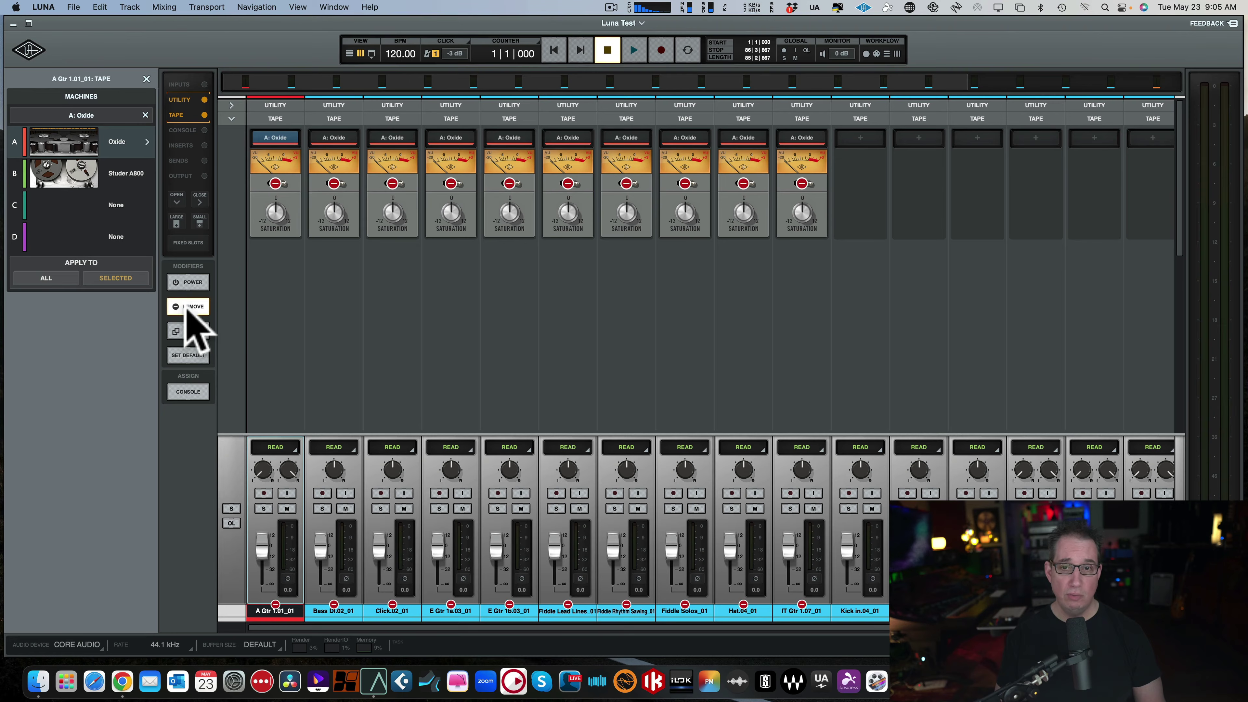
click(802, 183)
click(743, 183)
click(685, 183)
click(626, 183)
click(509, 183)
click(450, 184)
click(392, 183)
click(333, 184)
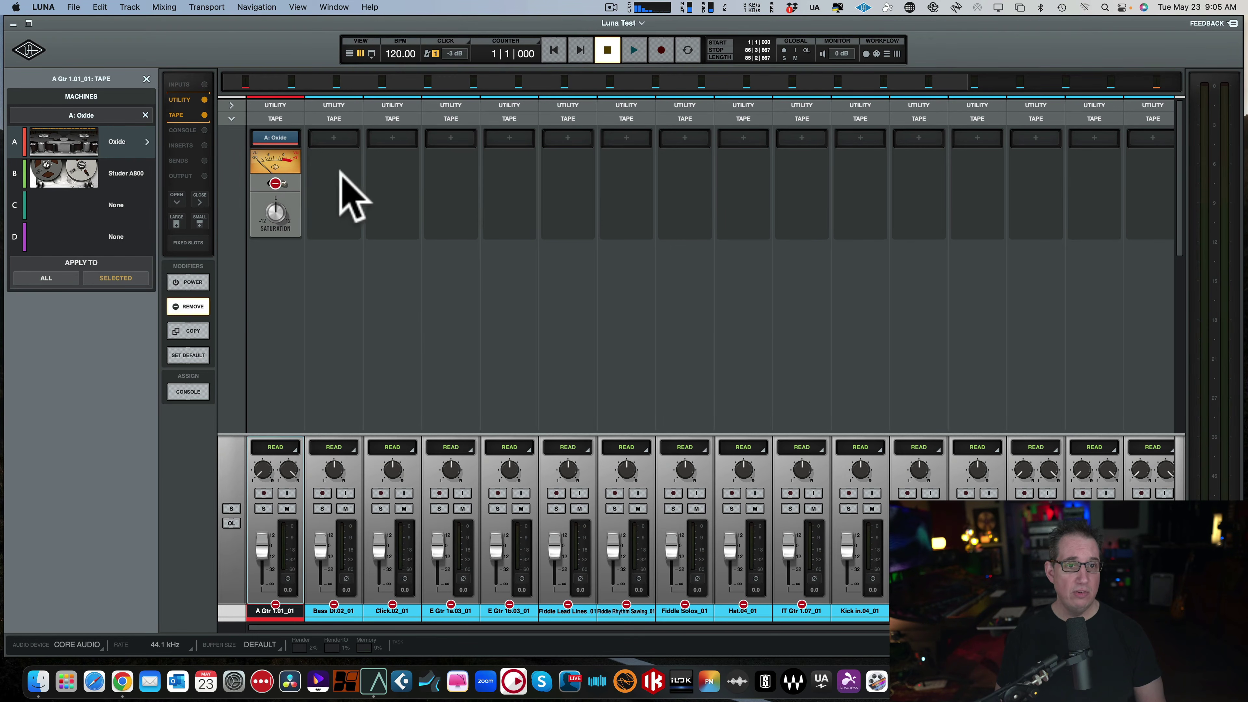
click(275, 184)
click(278, 170)
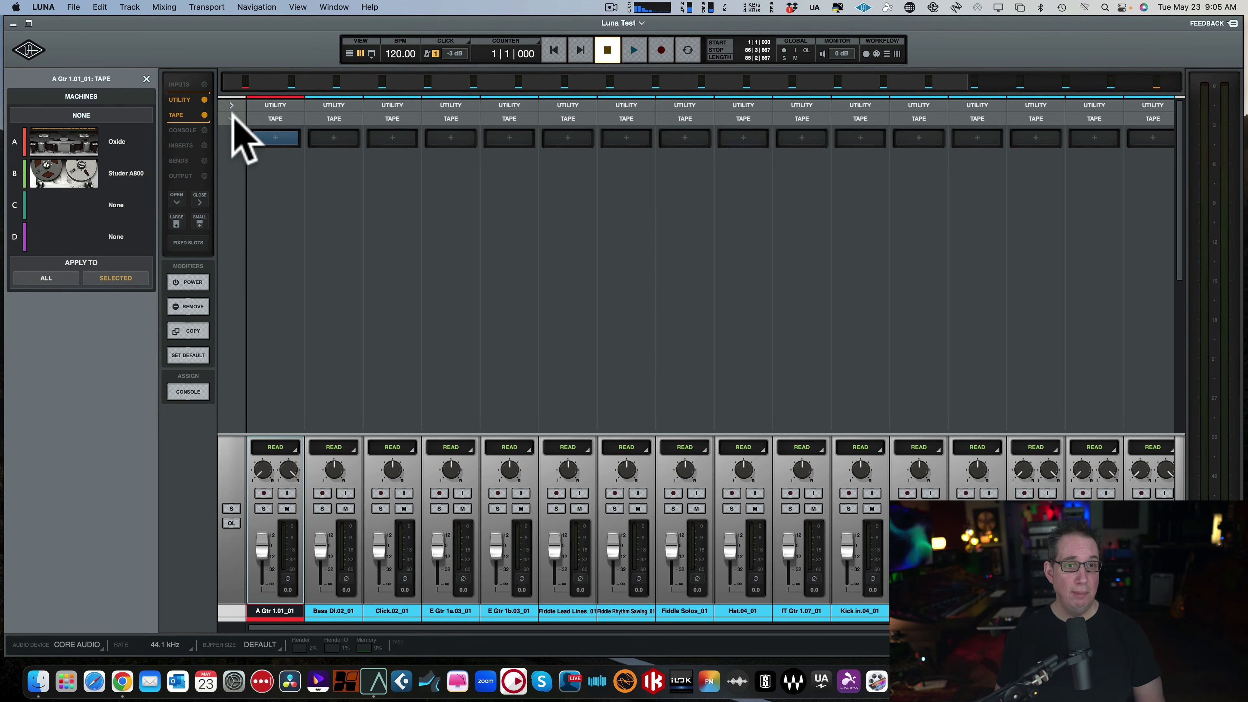
Collapse the Tape section, show the Console section, and assign the API Vision channel strip to A Gtr 1.01_01.
click(199, 130)
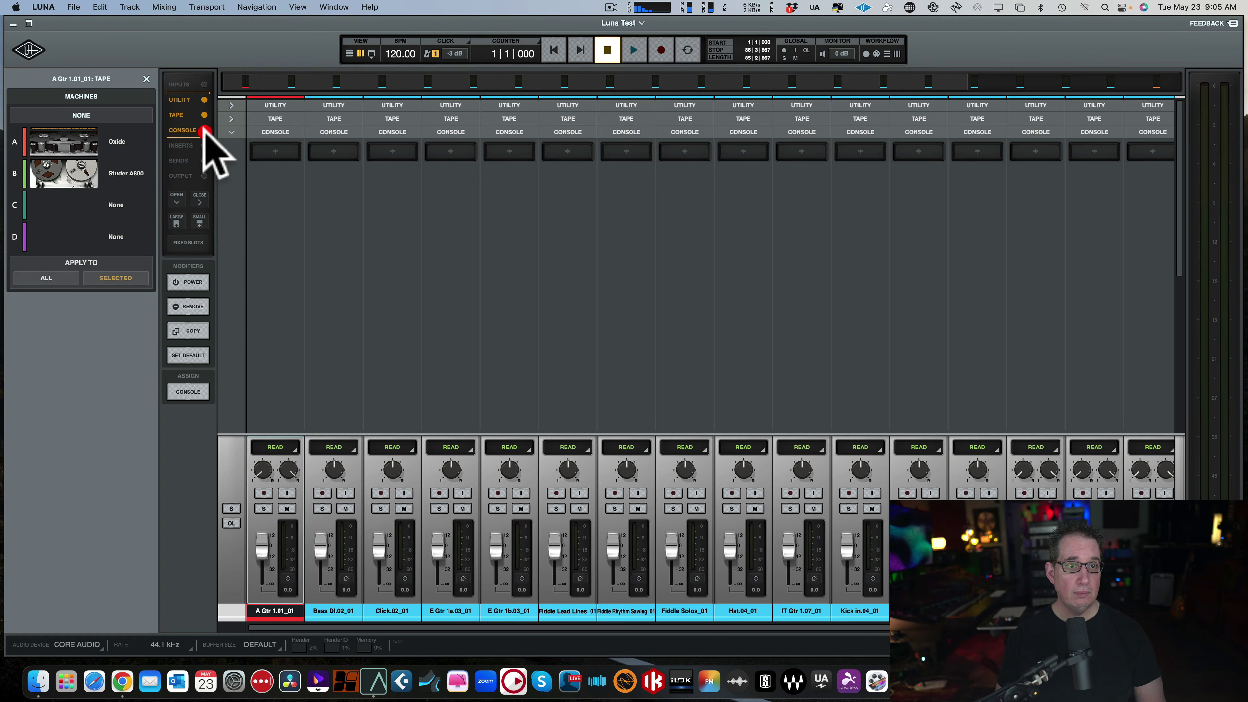
click(274, 148)
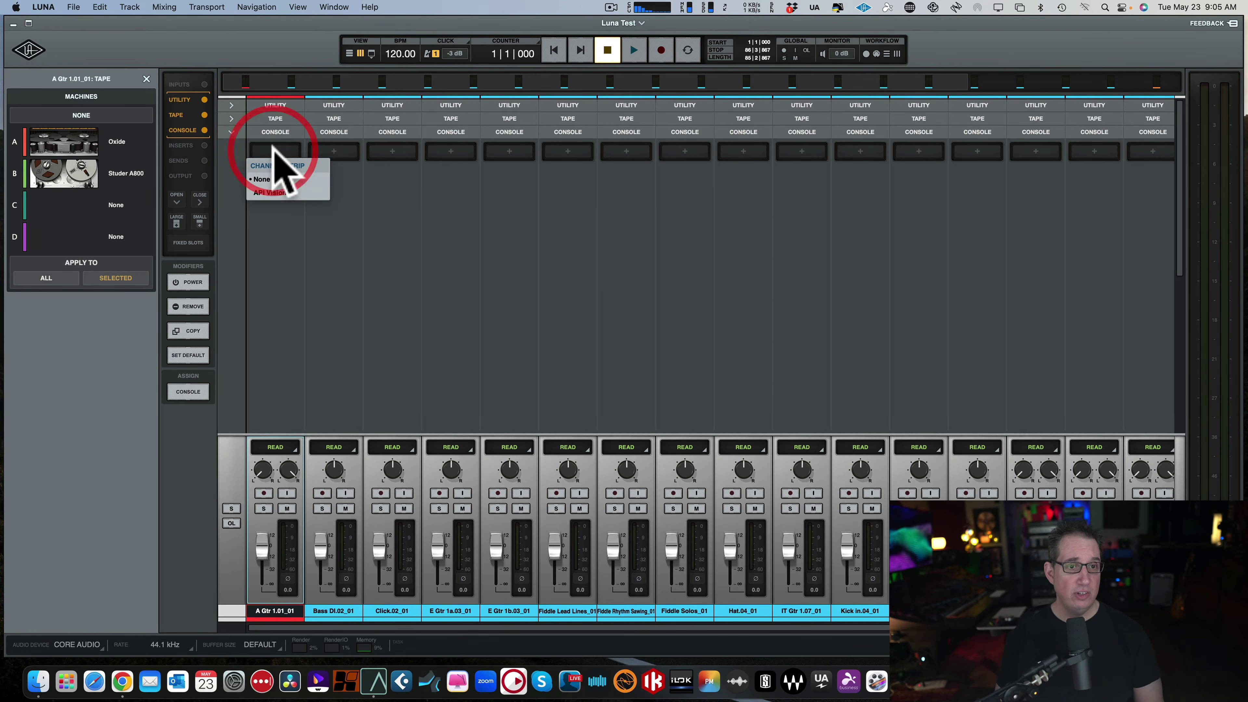
click(264, 188)
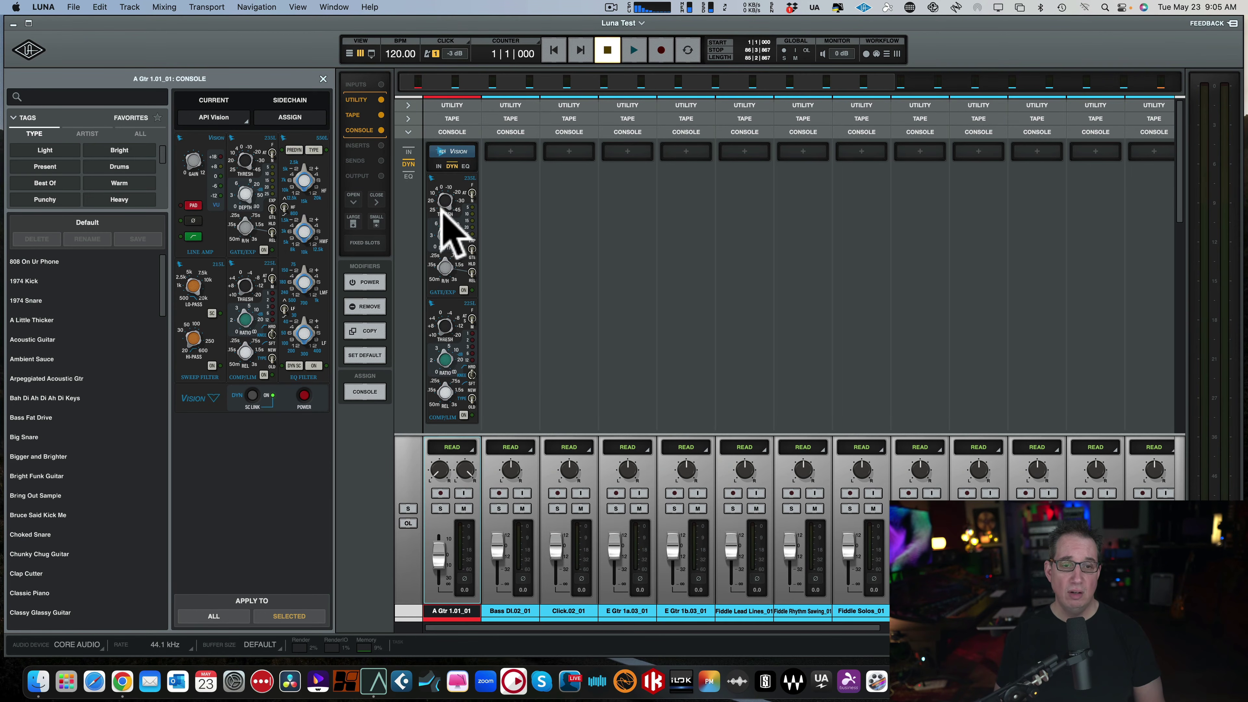
Show the input, dynamics and EQ controls of the API Vision strip on A Gtr 1.01_01 and close its preset browser.
click(439, 165)
click(451, 166)
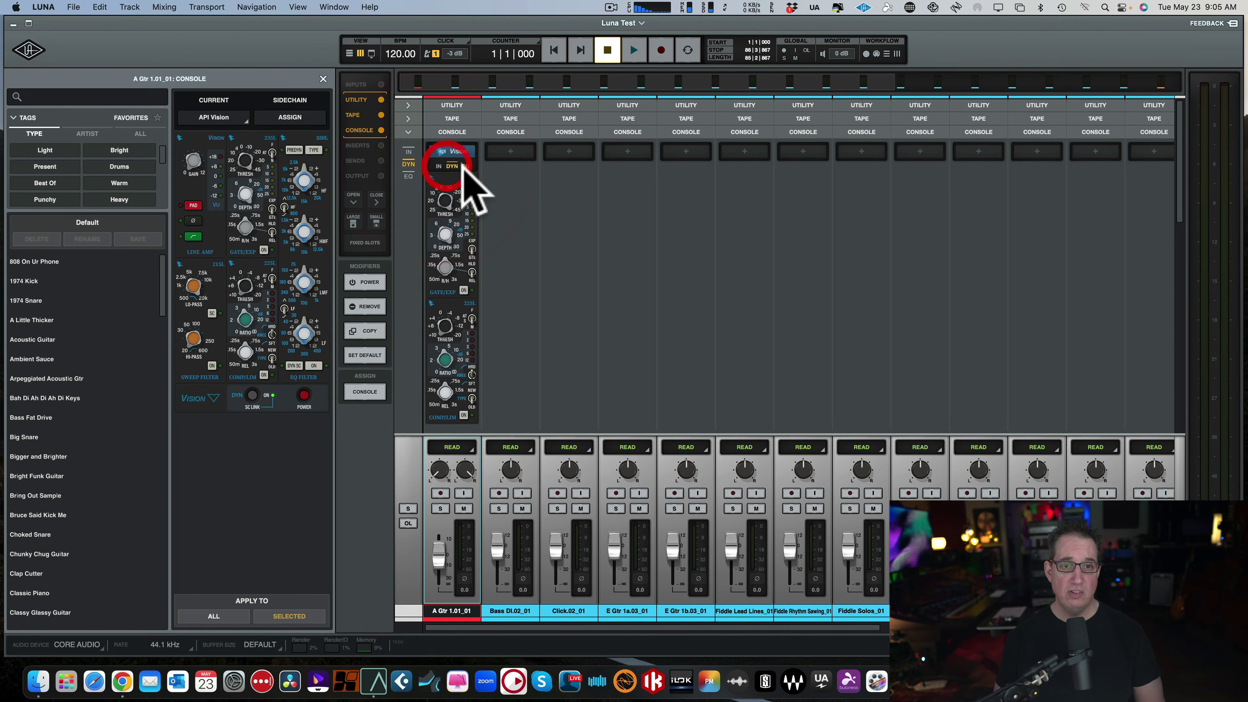
click(465, 166)
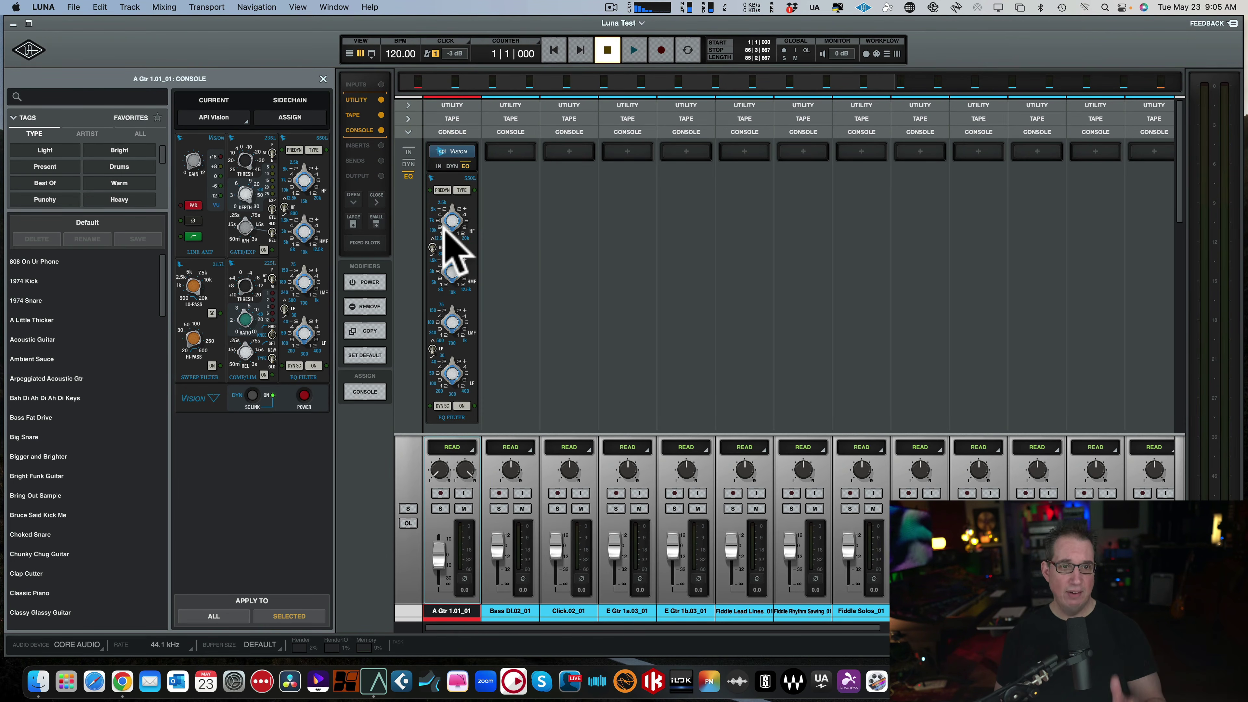
click(321, 79)
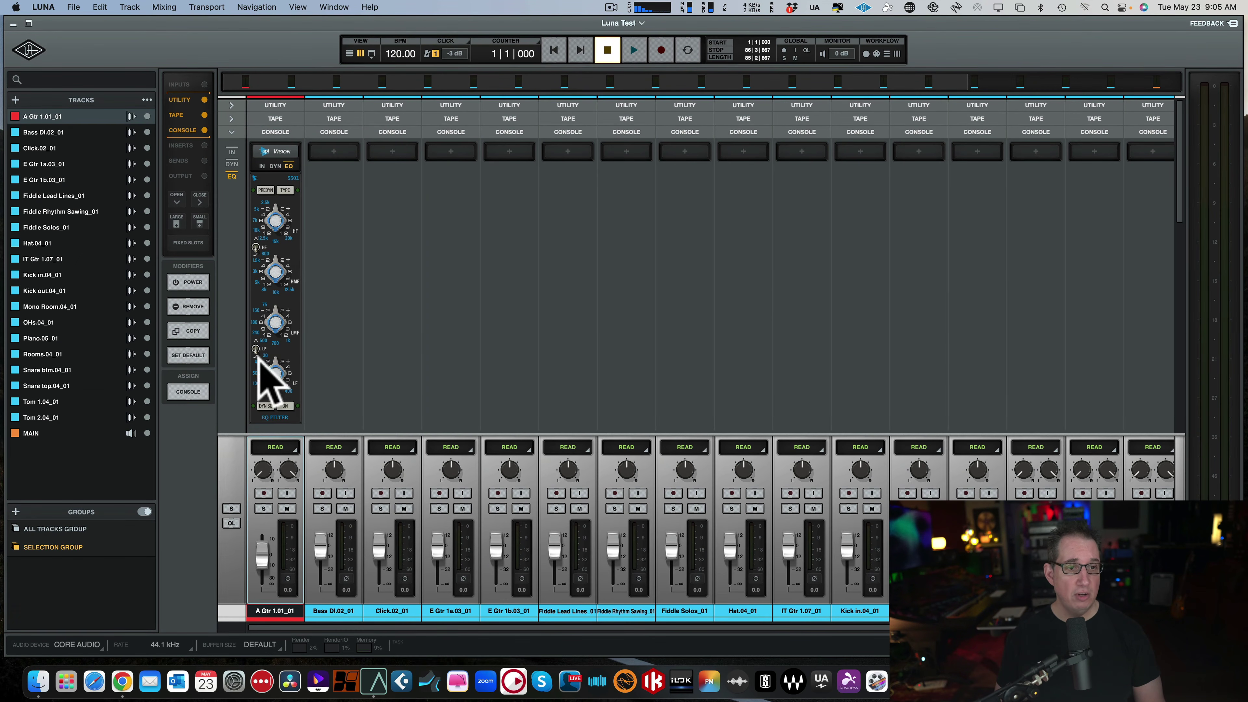
Copy the API Vision channel strip from A Gtr 1.01_01 to Bass DI.02_01, Click.02_01 and E Gtr 1a.03_01.
click(191, 329)
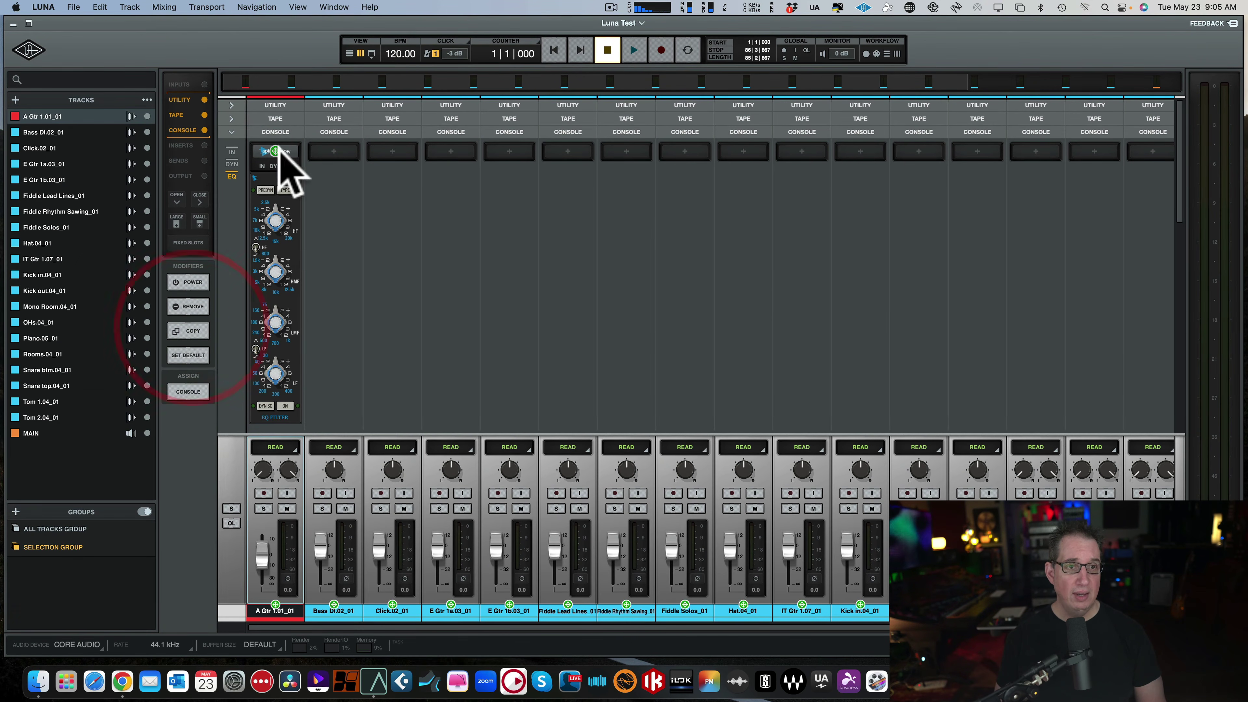
click(334, 150)
click(392, 151)
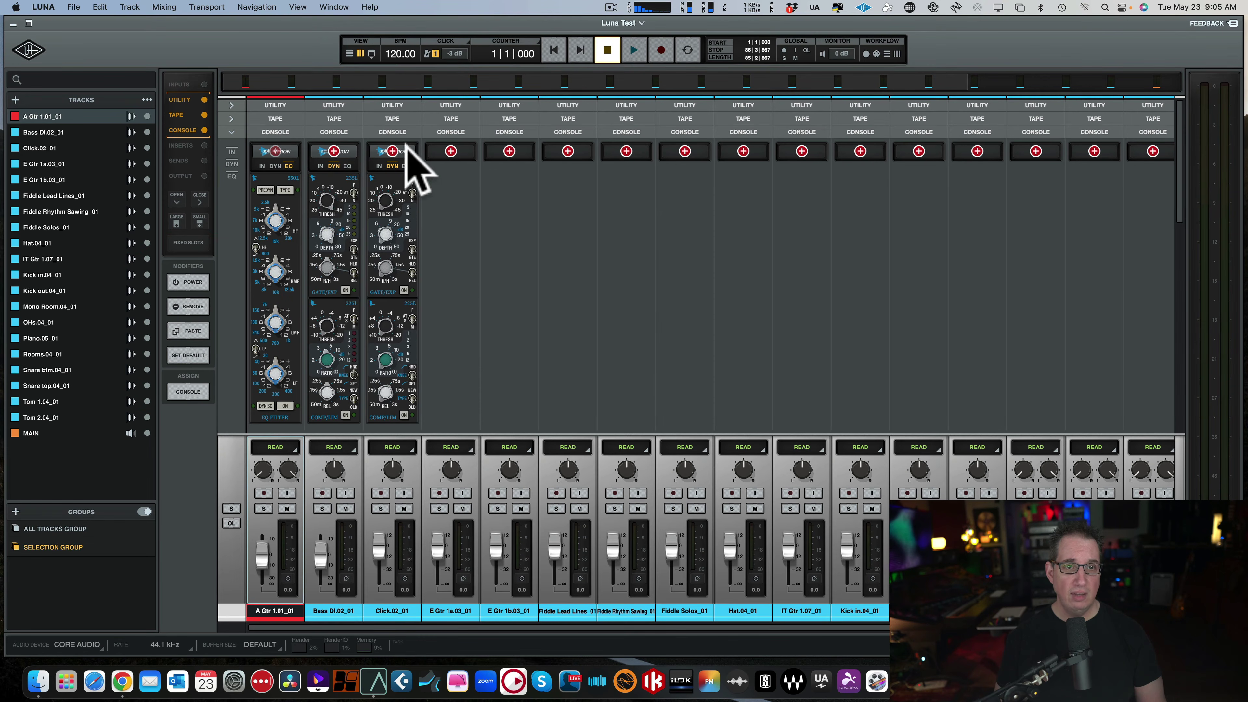
click(451, 151)
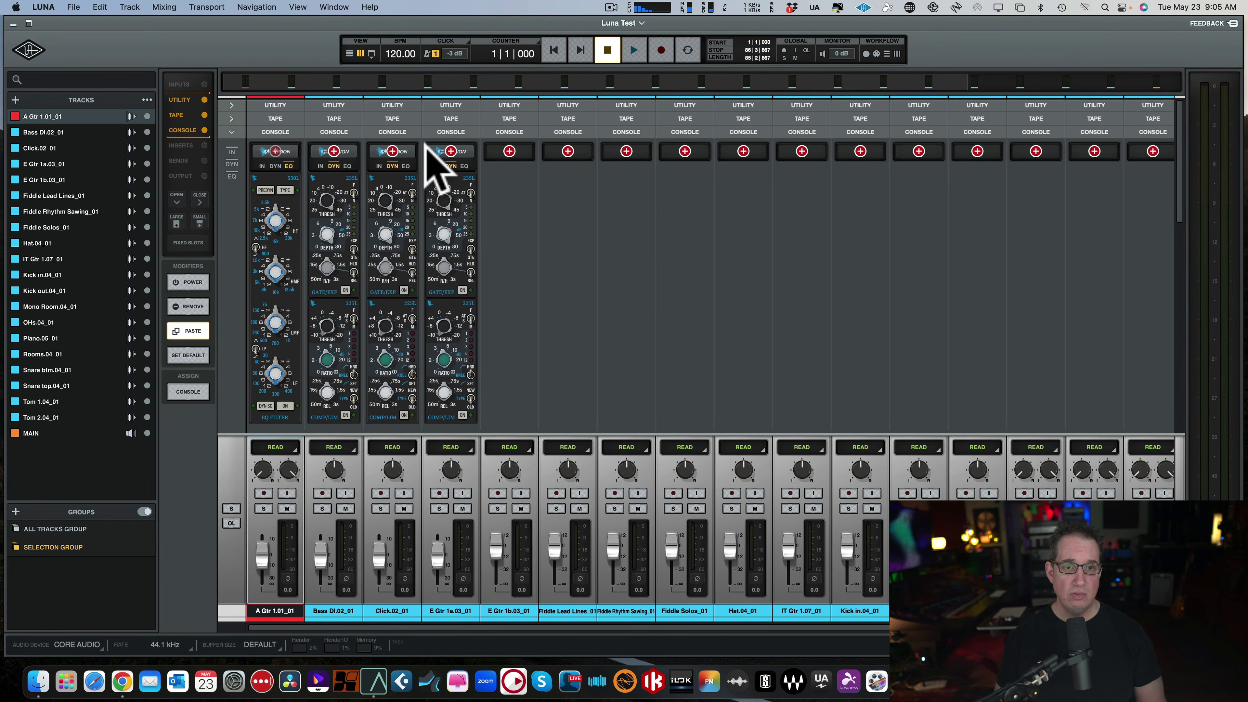
click(185, 331)
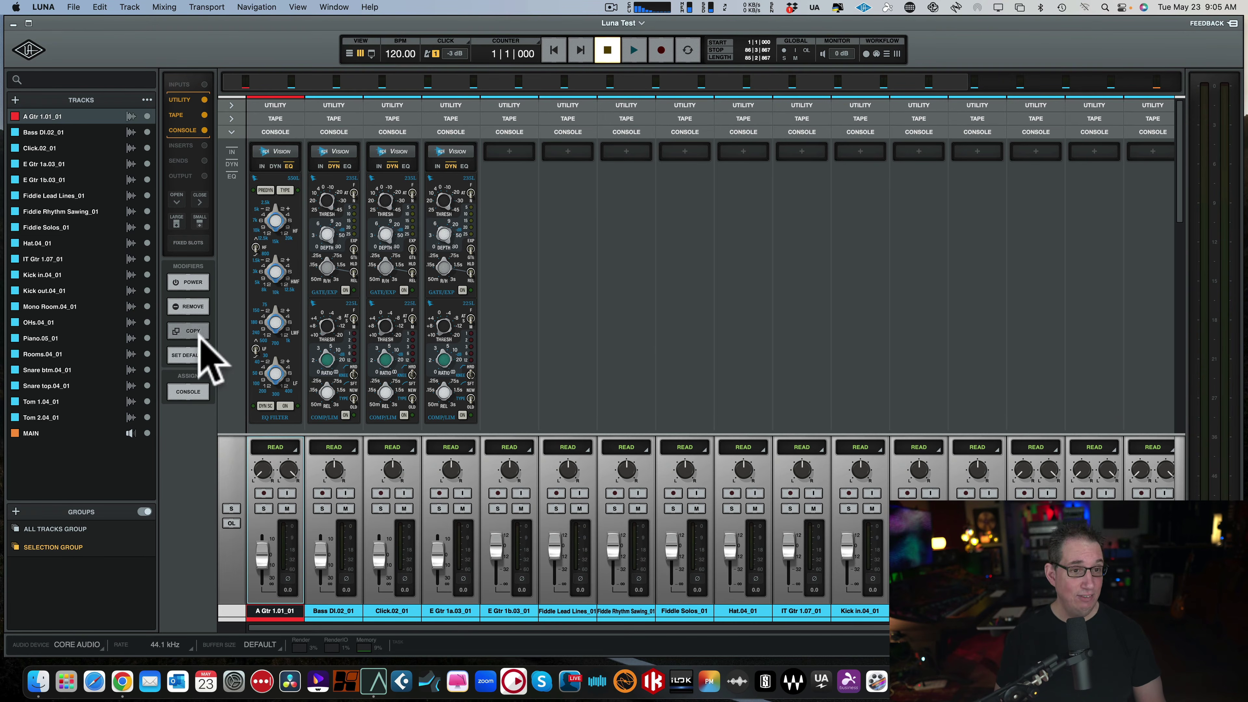
Remove the API Vision channel strip from E Gtr 1a.03_01, Click.02_01, Bass DI.02_01 and A Gtr 1.01_01.
click(197, 306)
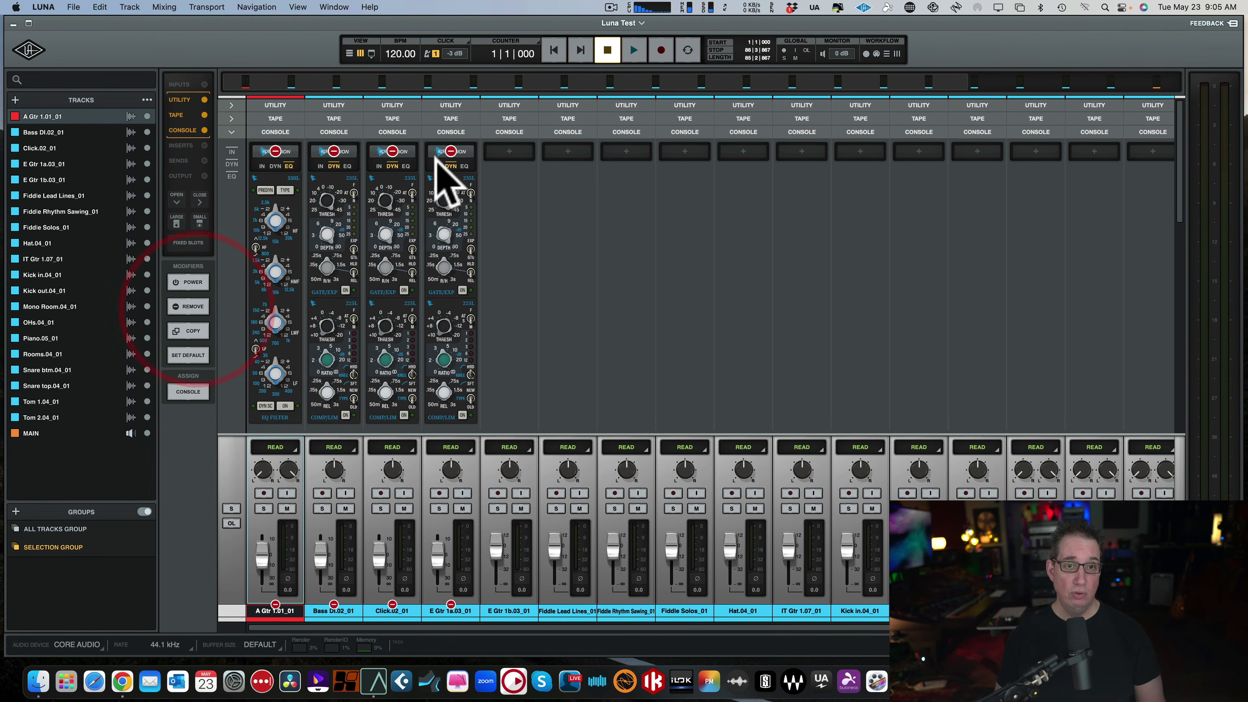
click(451, 151)
click(392, 150)
click(334, 151)
click(275, 151)
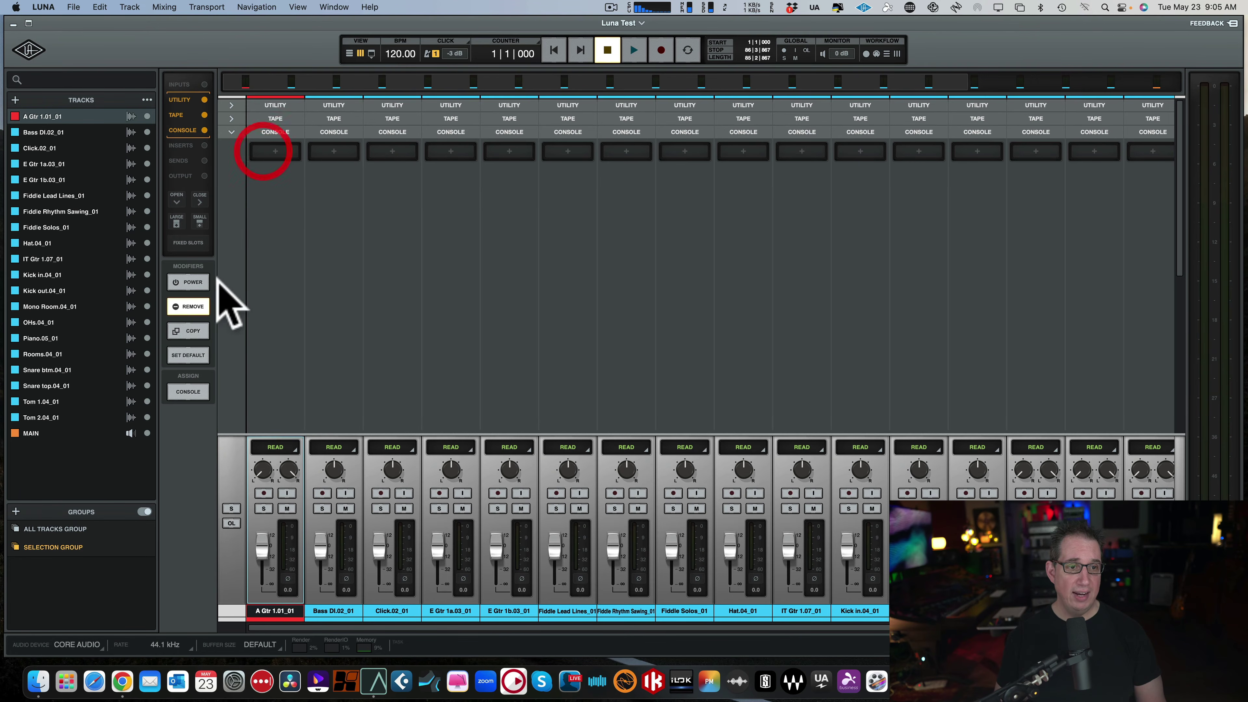
click(188, 306)
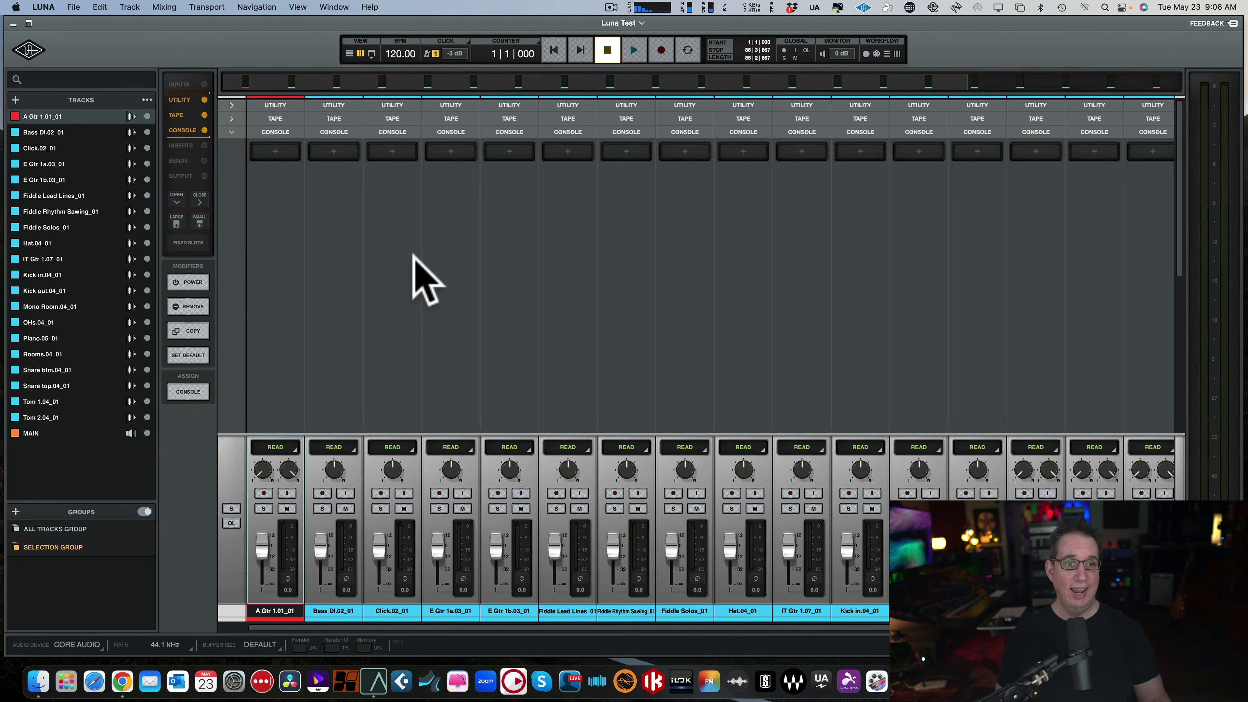
Show the mixer's Inserts section and load FabFilter Pro-Q 3 into the first insert of A Gtr 1.01_01.
click(182, 145)
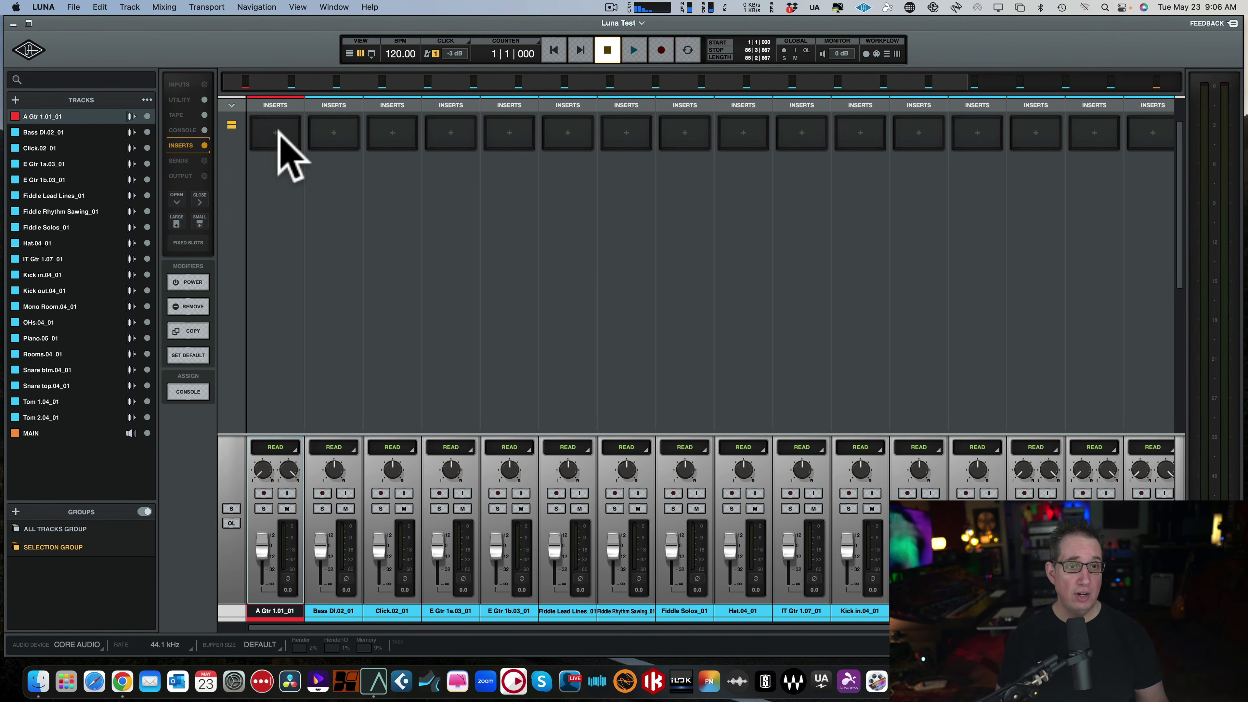
click(278, 131)
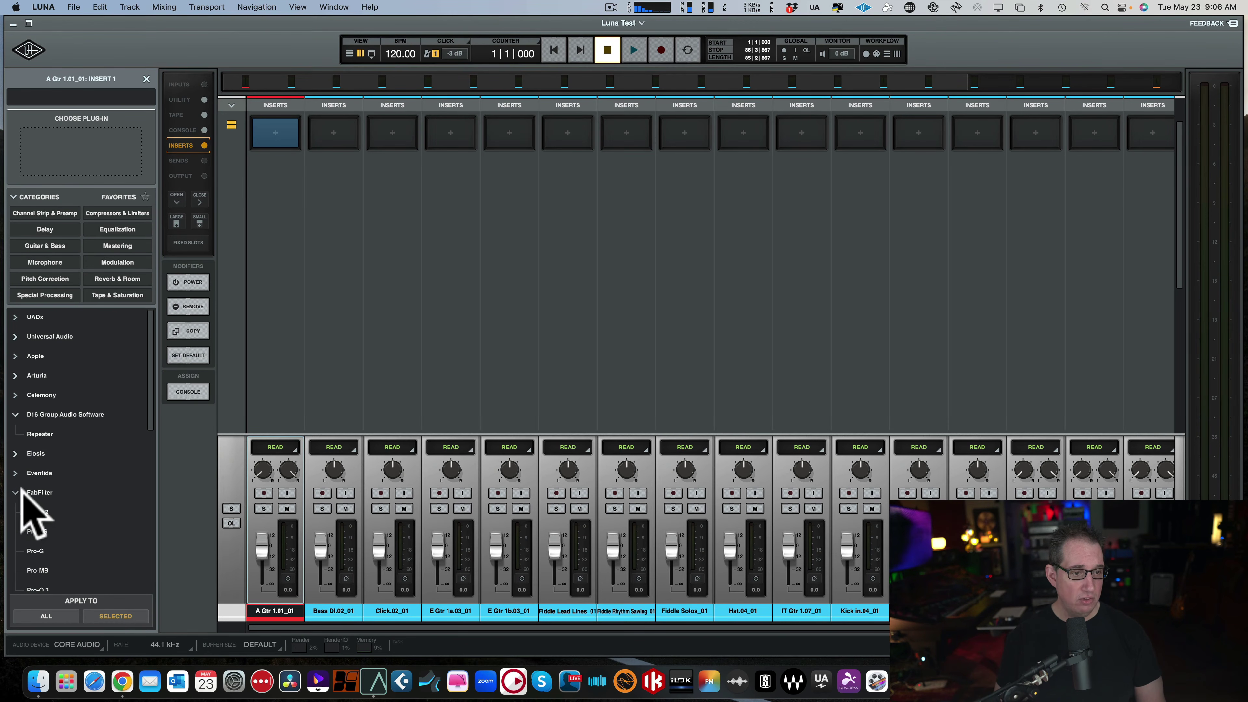
scroll(21, 510, down, 2)
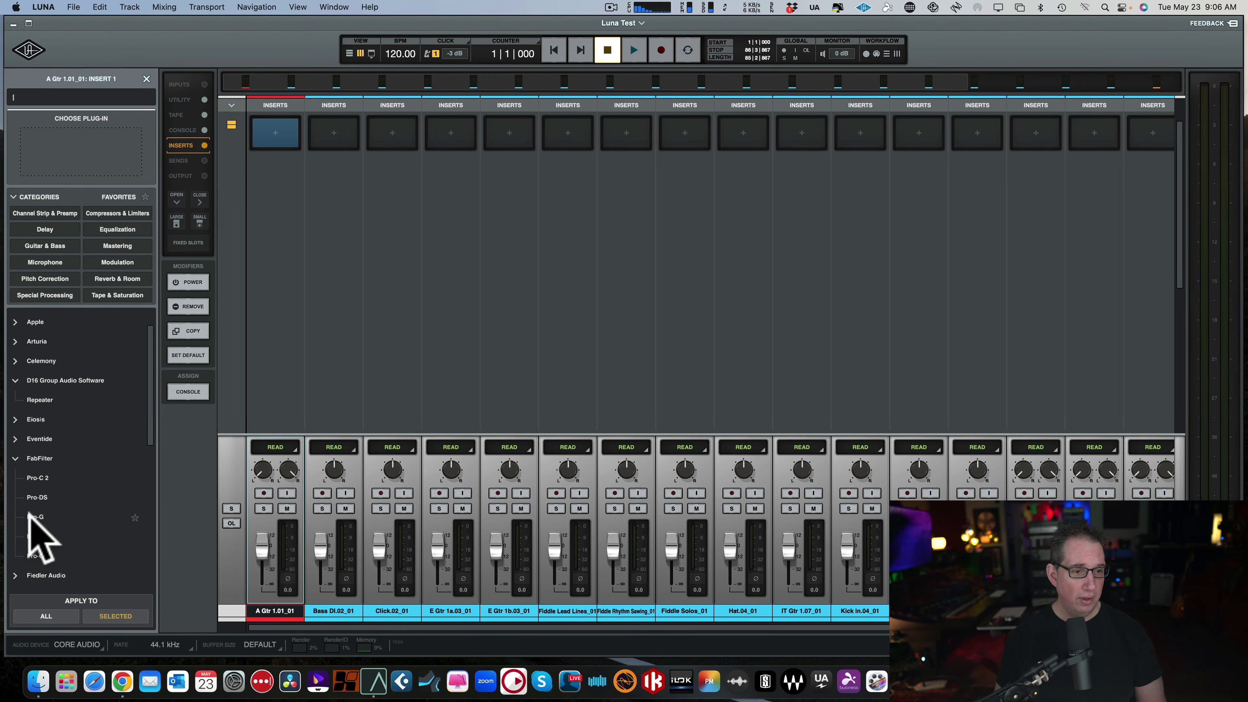
scroll(33, 484, down, 1)
click(42, 548)
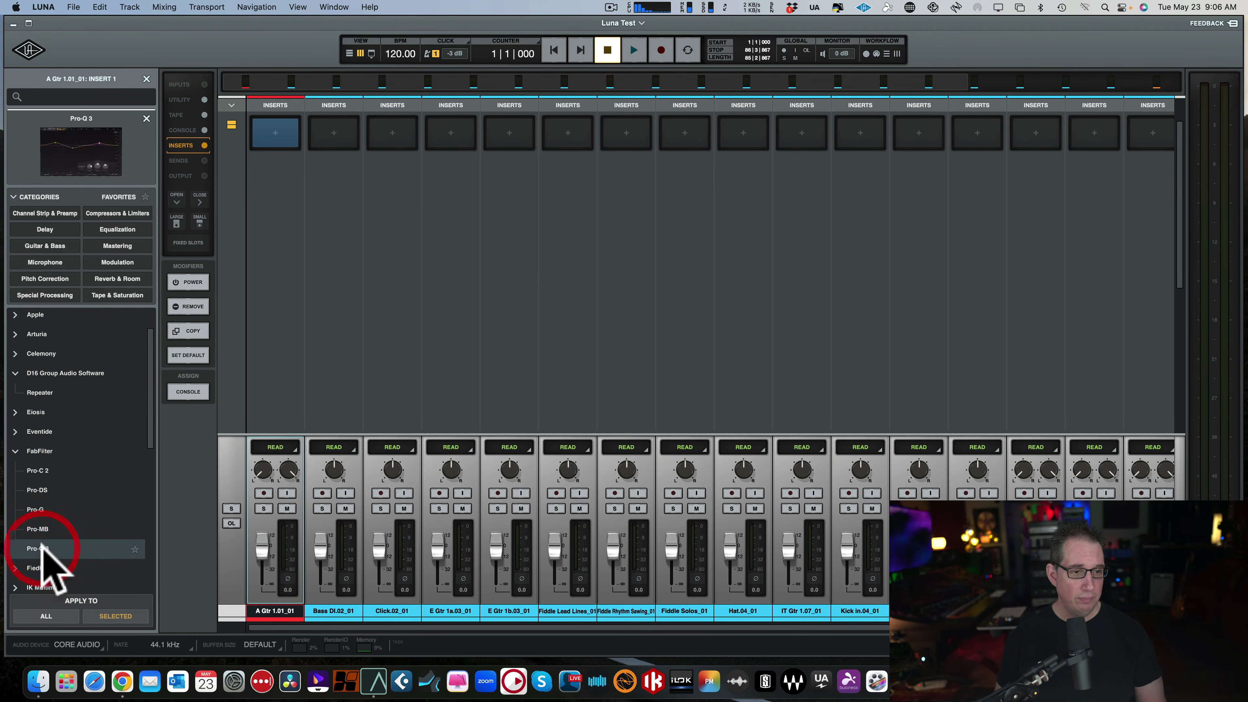
drag(609, 261, 460, 139)
Add a low-mid boost of about 5.6 dB and a cut near 2 kHz in Pro-Q 3, and close its window.
drag(480, 289, 482, 247)
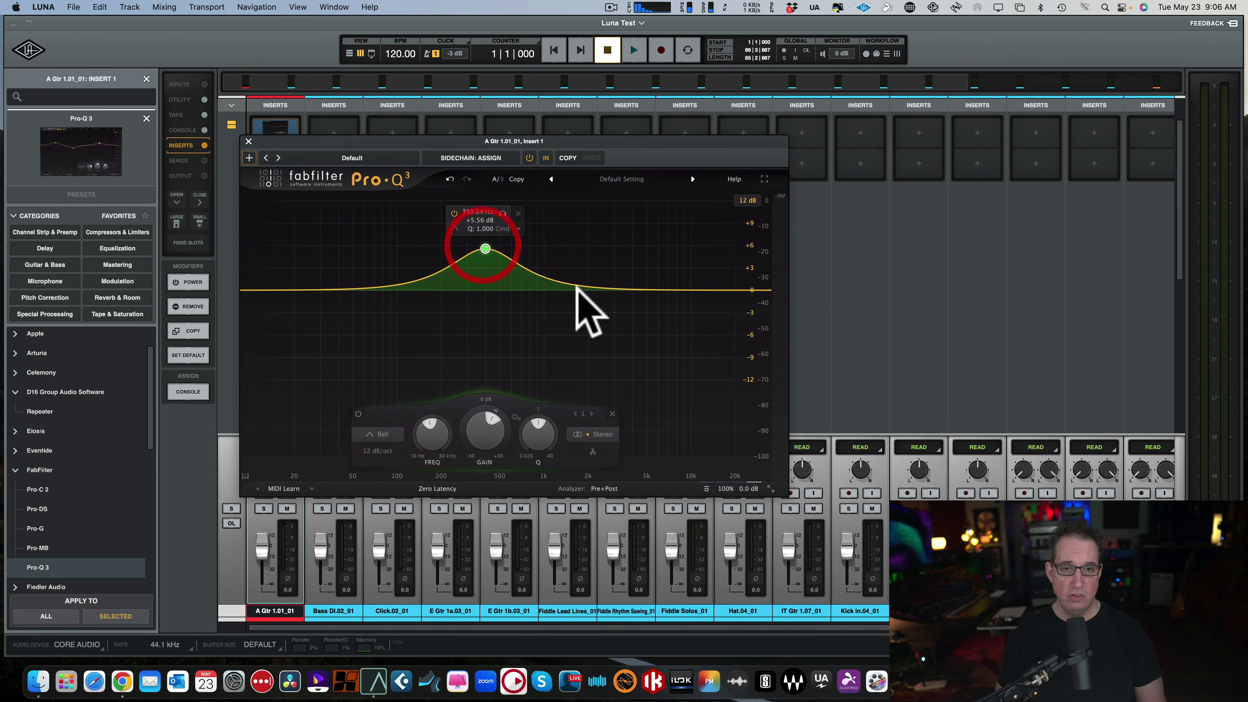
drag(584, 306, 589, 350)
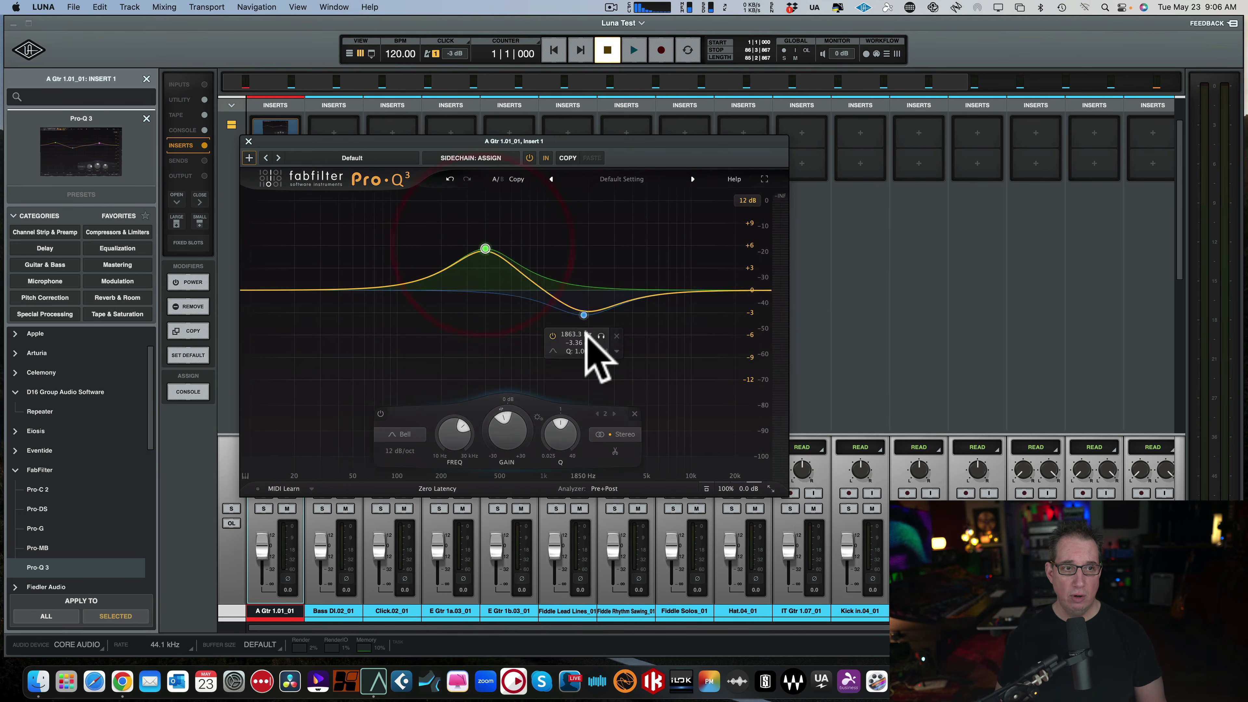
click(248, 141)
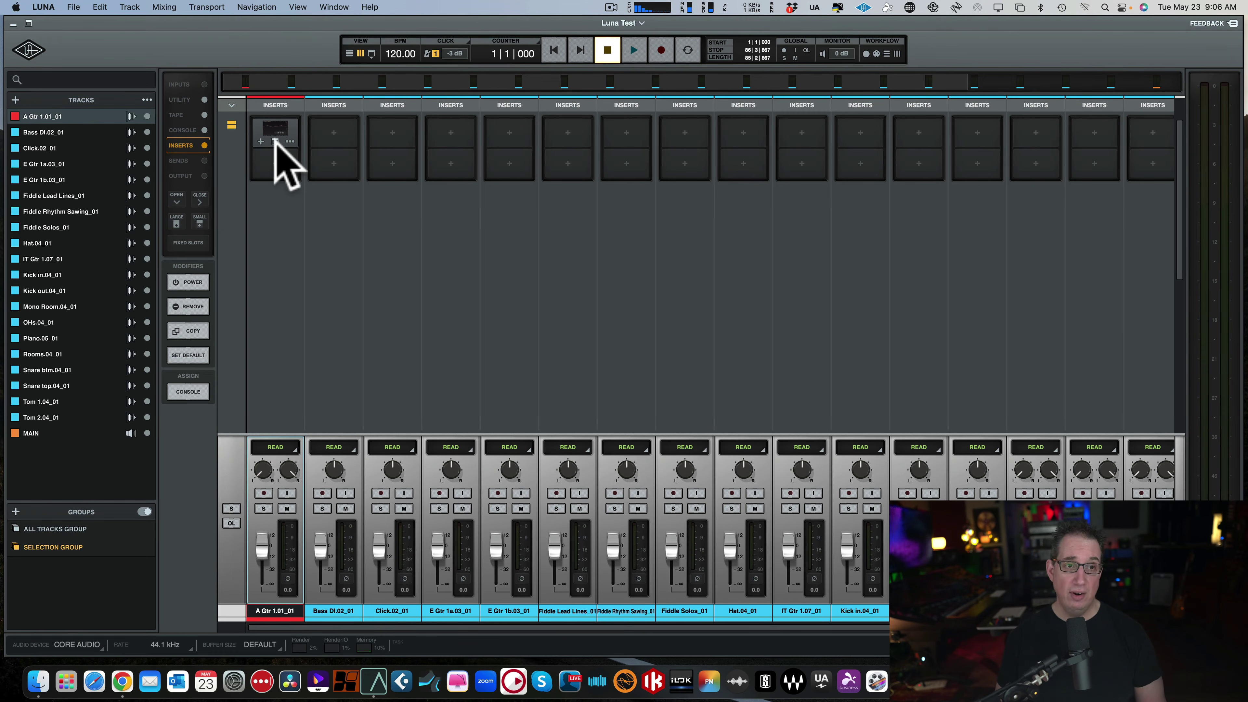
Reopen and close the Pro-Q 3 window, and remove all inserts from A Gtr 1.01_01.
click(275, 142)
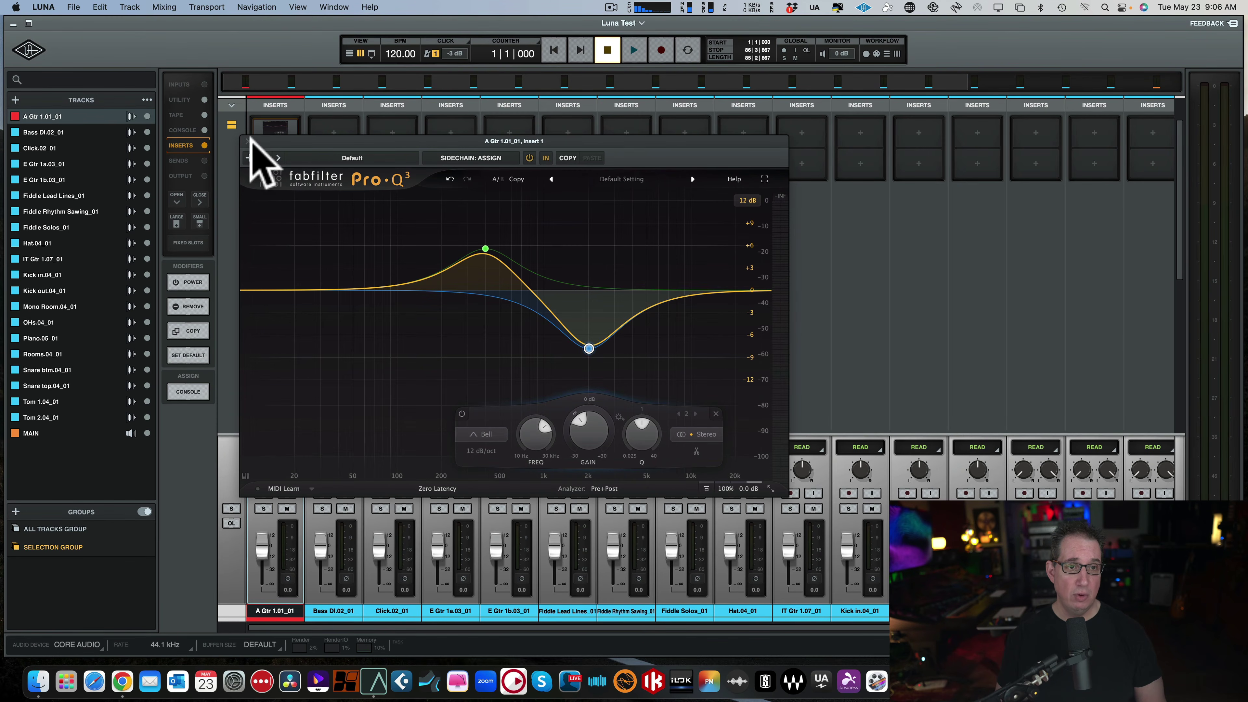
click(247, 141)
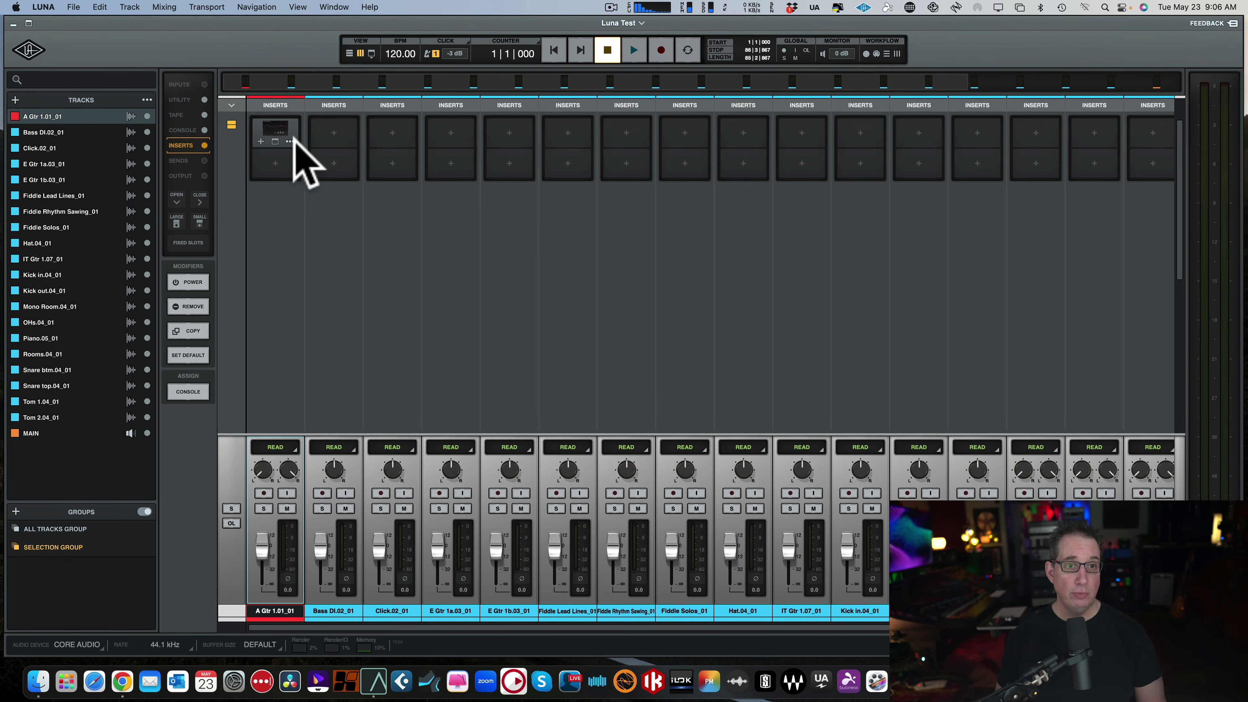
click(290, 141)
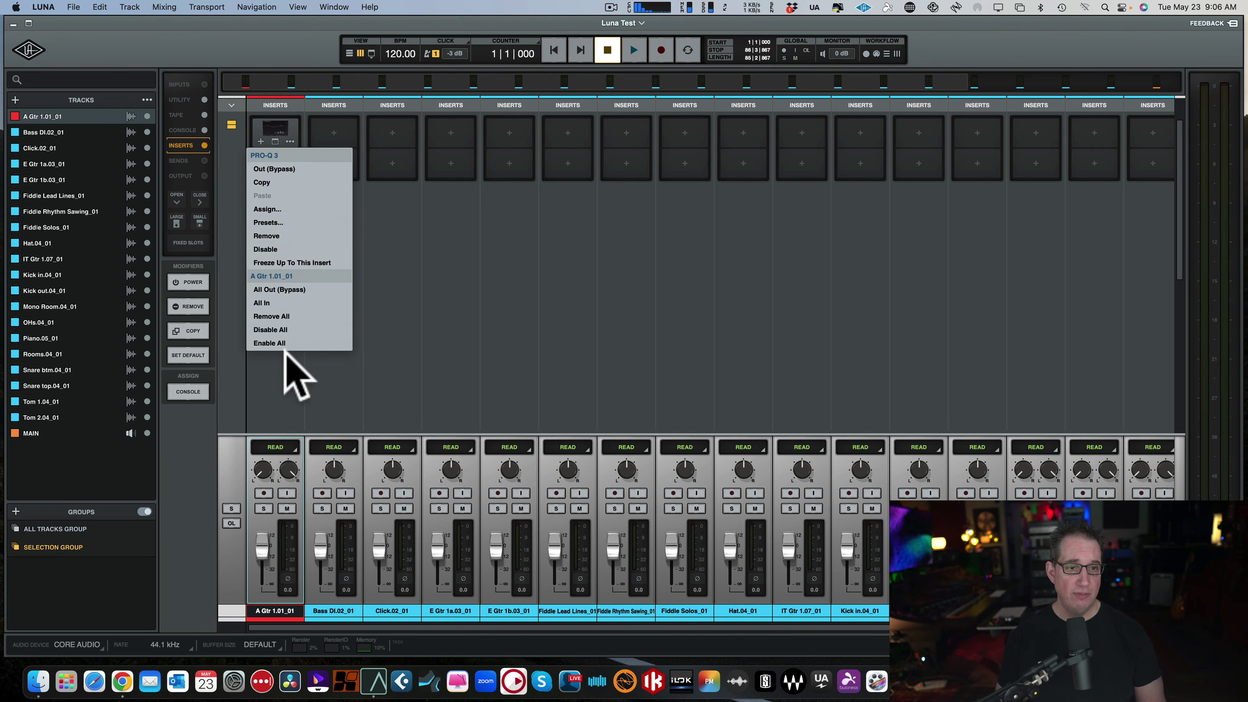
click(277, 316)
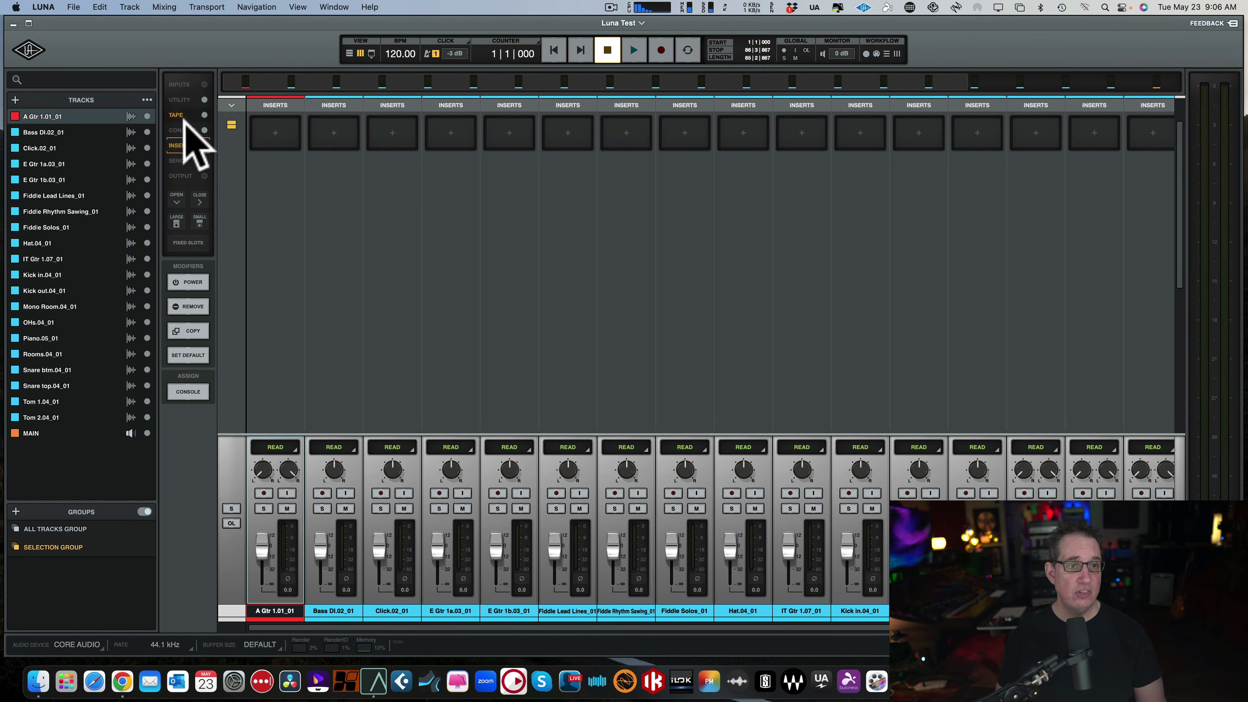
View the mixer's Sends section, and show and hide the Output section beneath it.
click(205, 161)
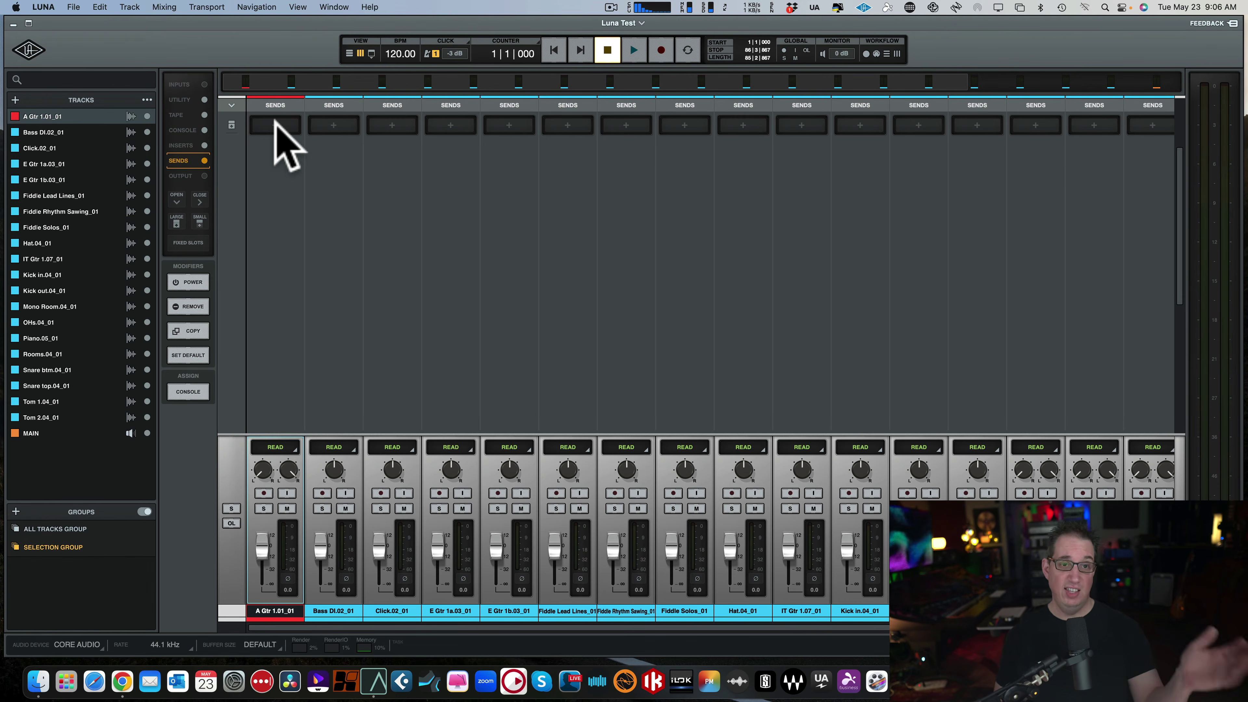
click(204, 175)
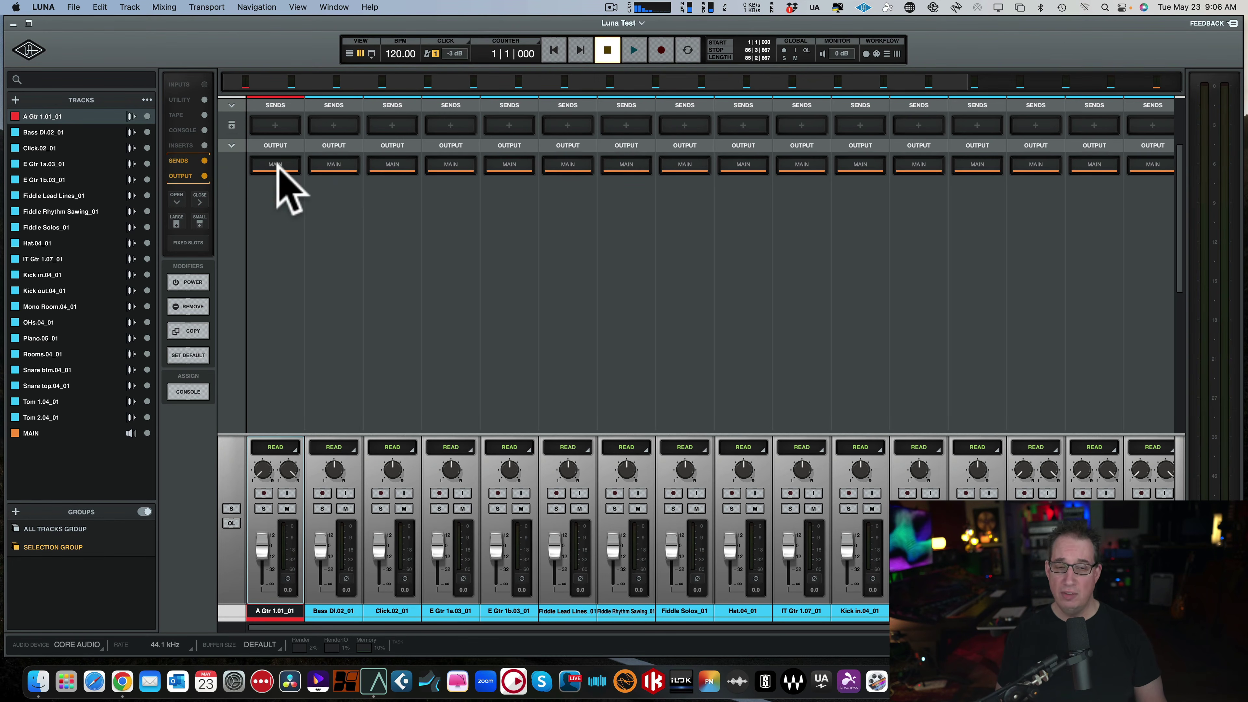
click(205, 175)
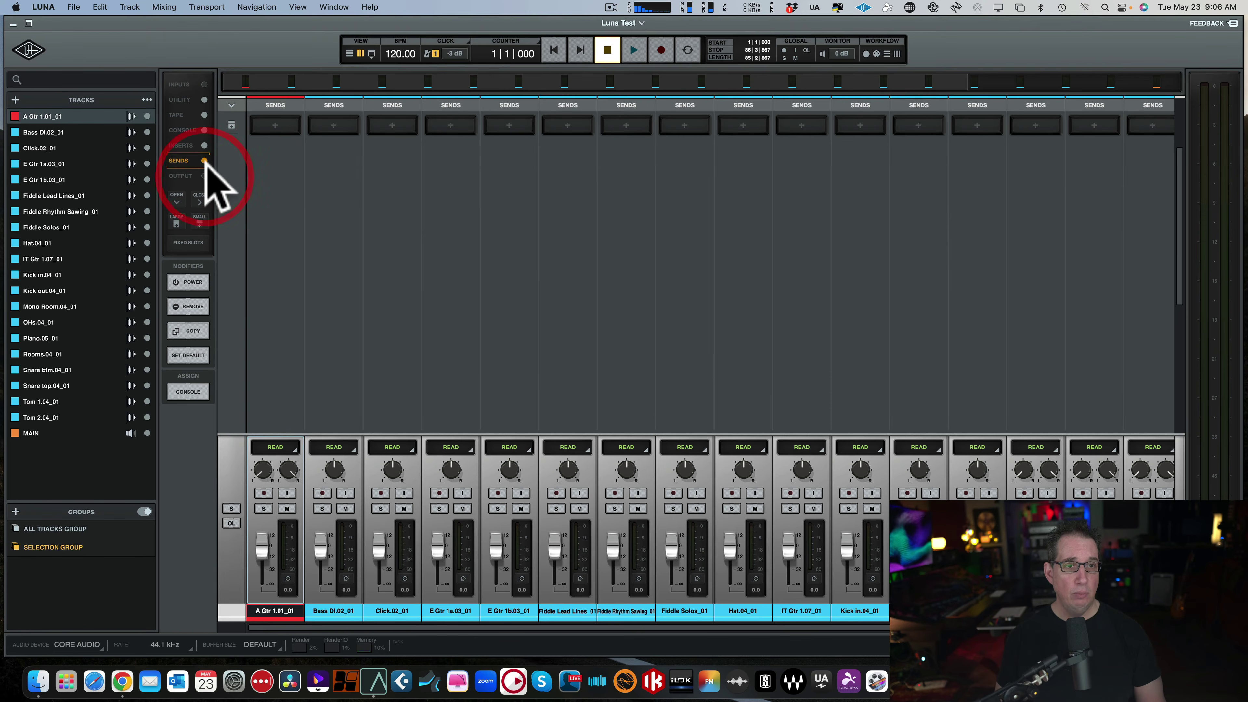
Show the mixer sections from Inputs through Sends together and collapse every one of them to its header.
alt+click(205, 84)
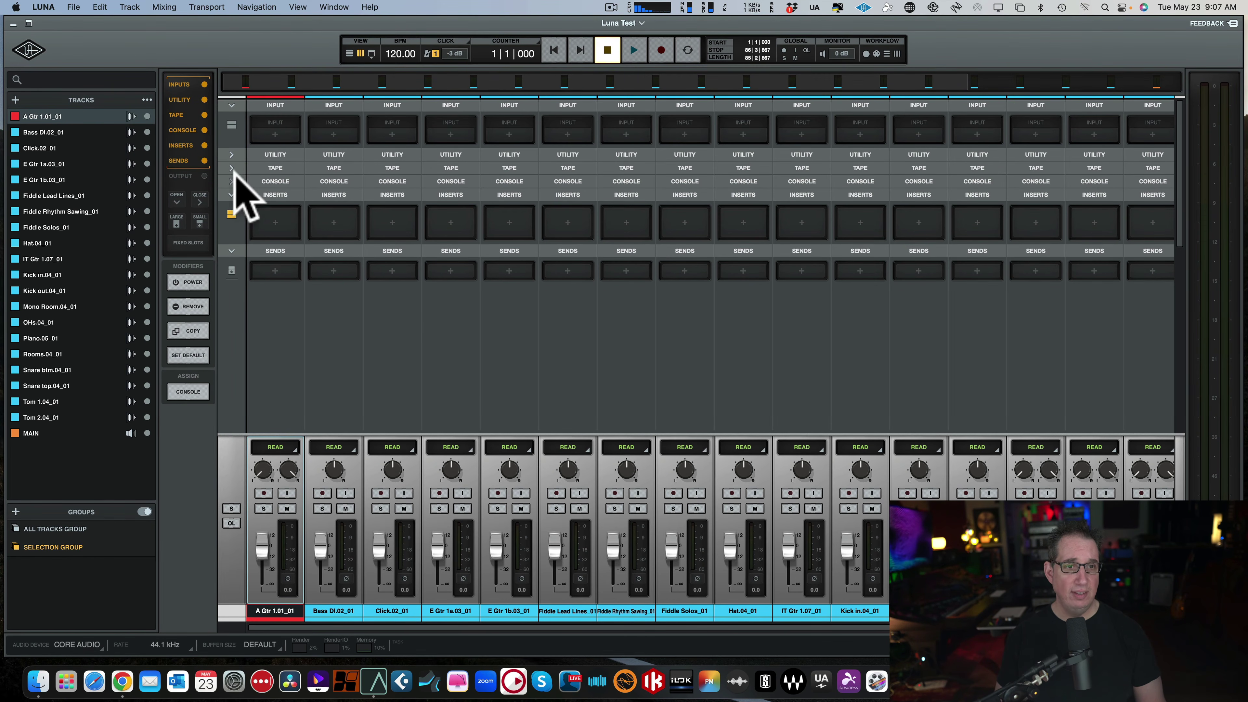
click(234, 105)
click(229, 115)
click(230, 124)
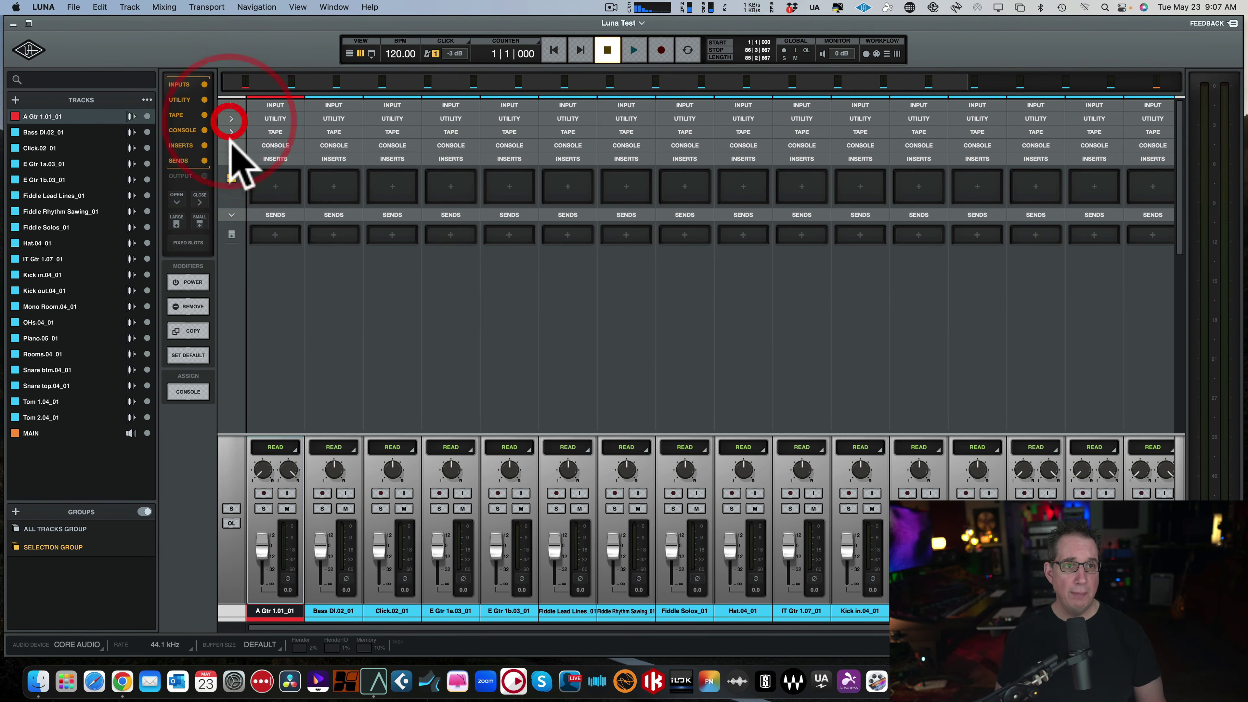
click(232, 131)
click(232, 133)
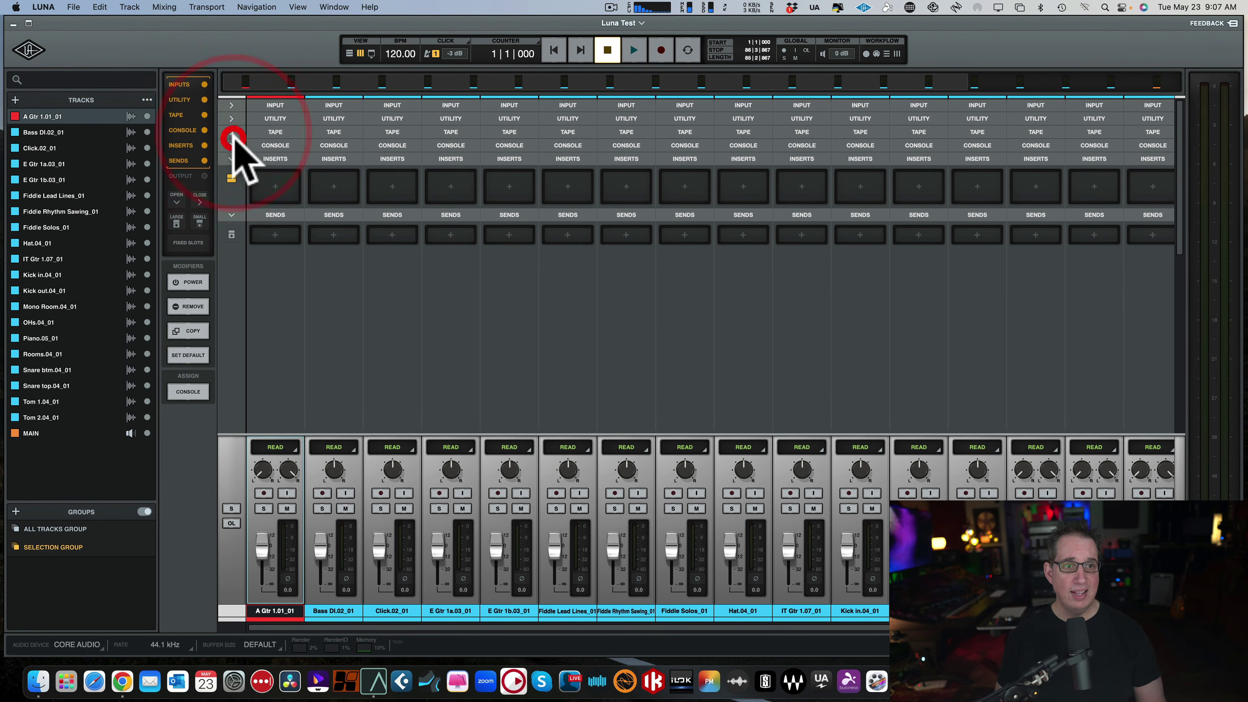
click(232, 144)
click(233, 148)
click(233, 151)
click(234, 155)
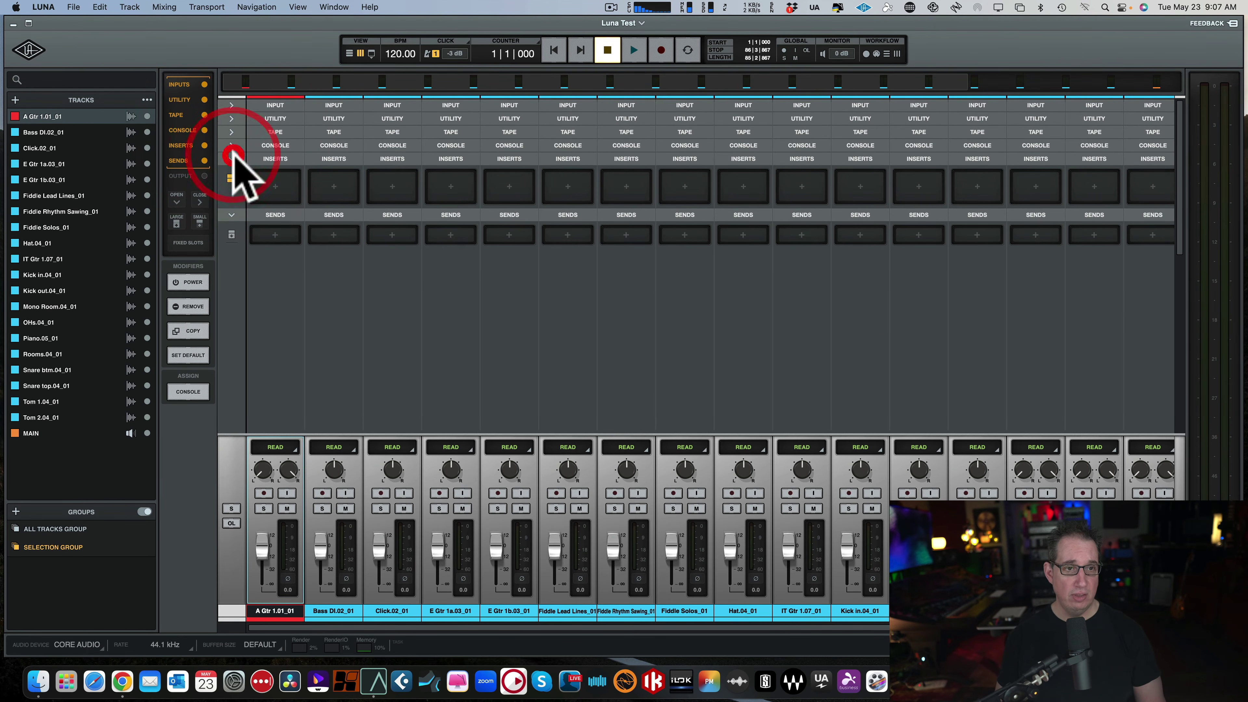
click(231, 158)
click(231, 172)
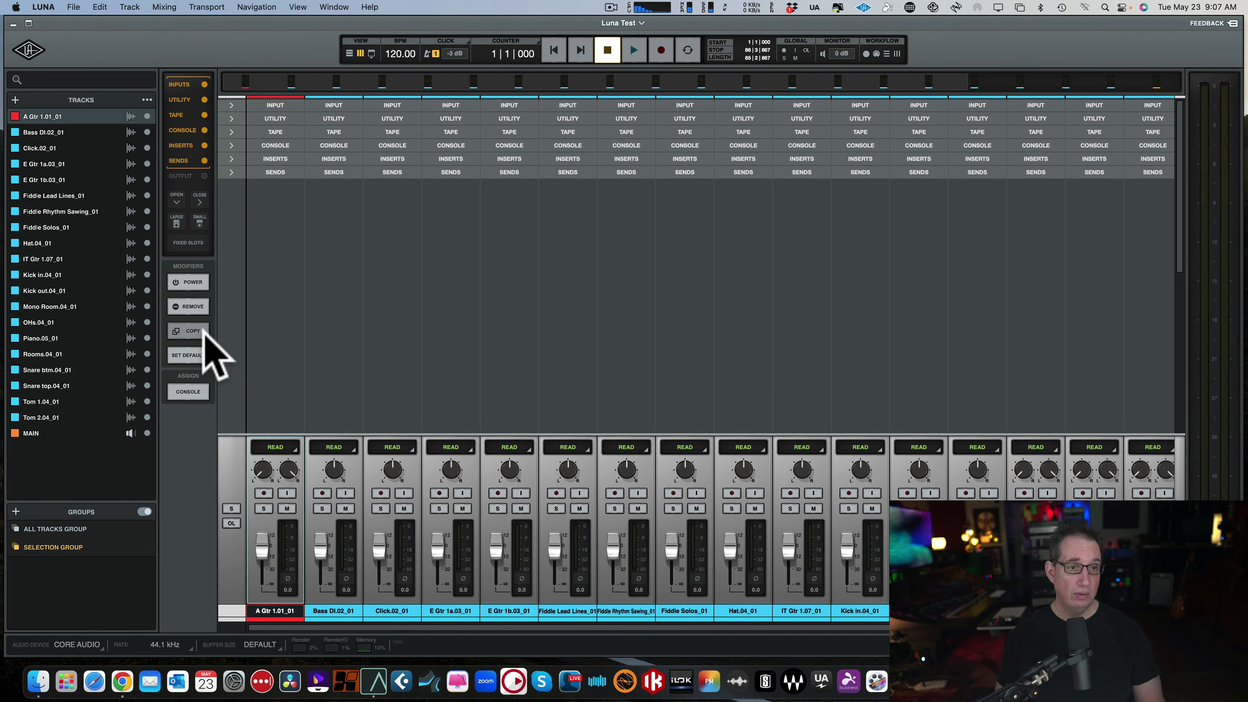
Expand the Console and Inserts sections, load FabFilter Pro-DS into the first insert of A Gtr 1.01_01, and close its window.
click(231, 145)
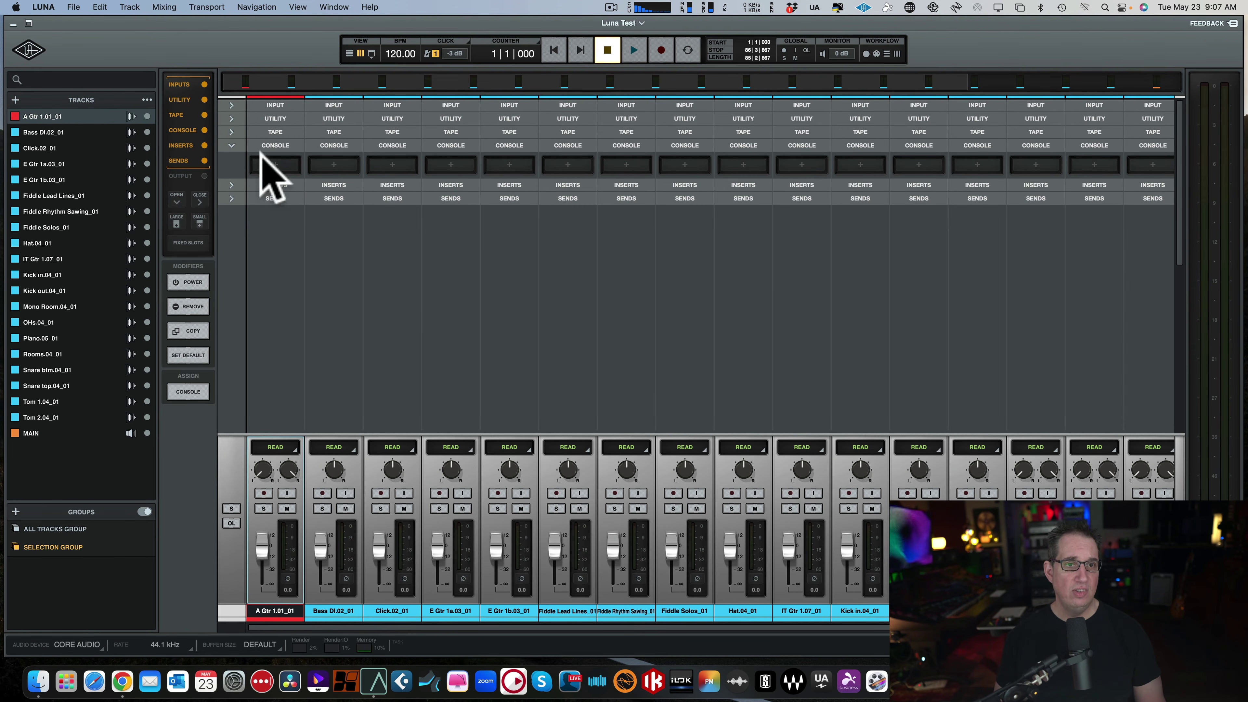
click(231, 185)
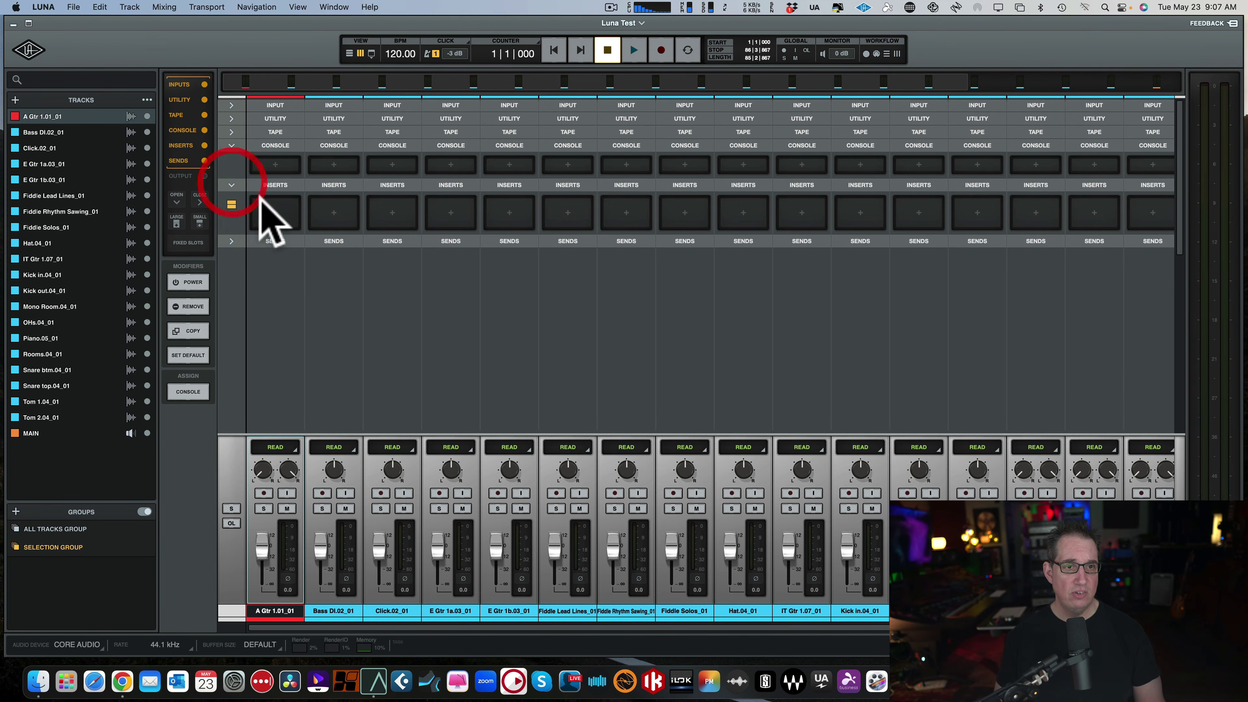
click(273, 214)
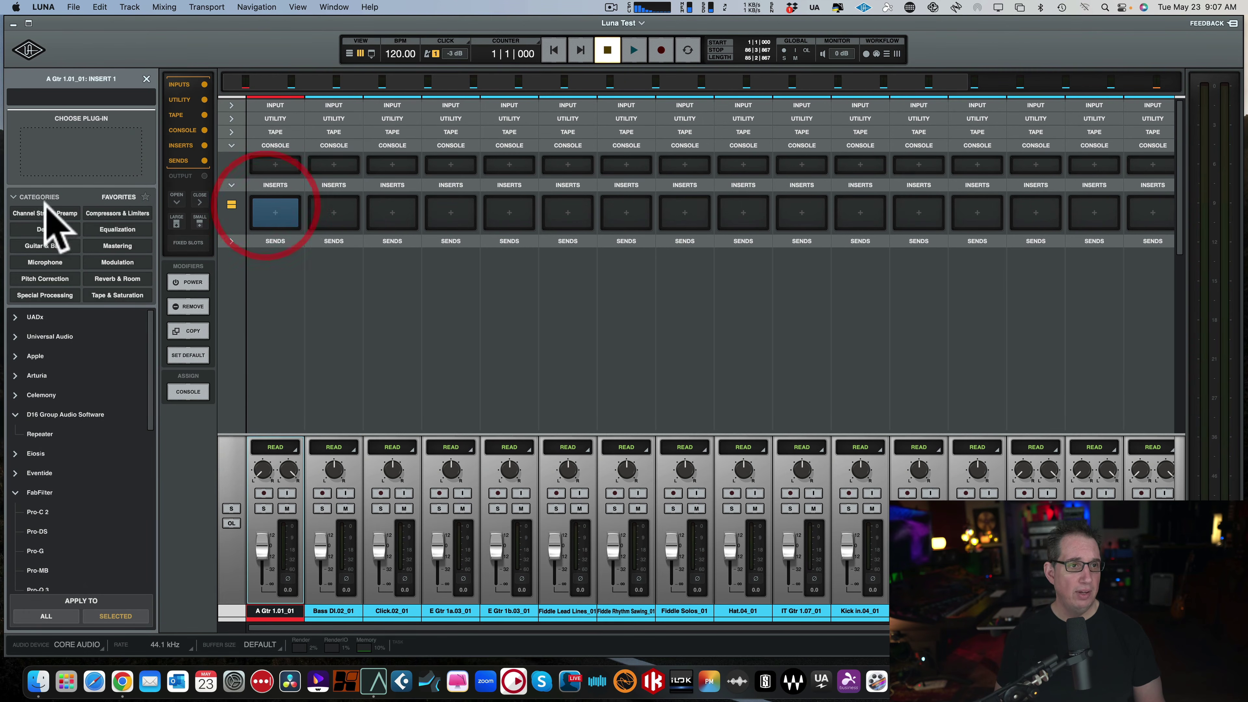
click(46, 531)
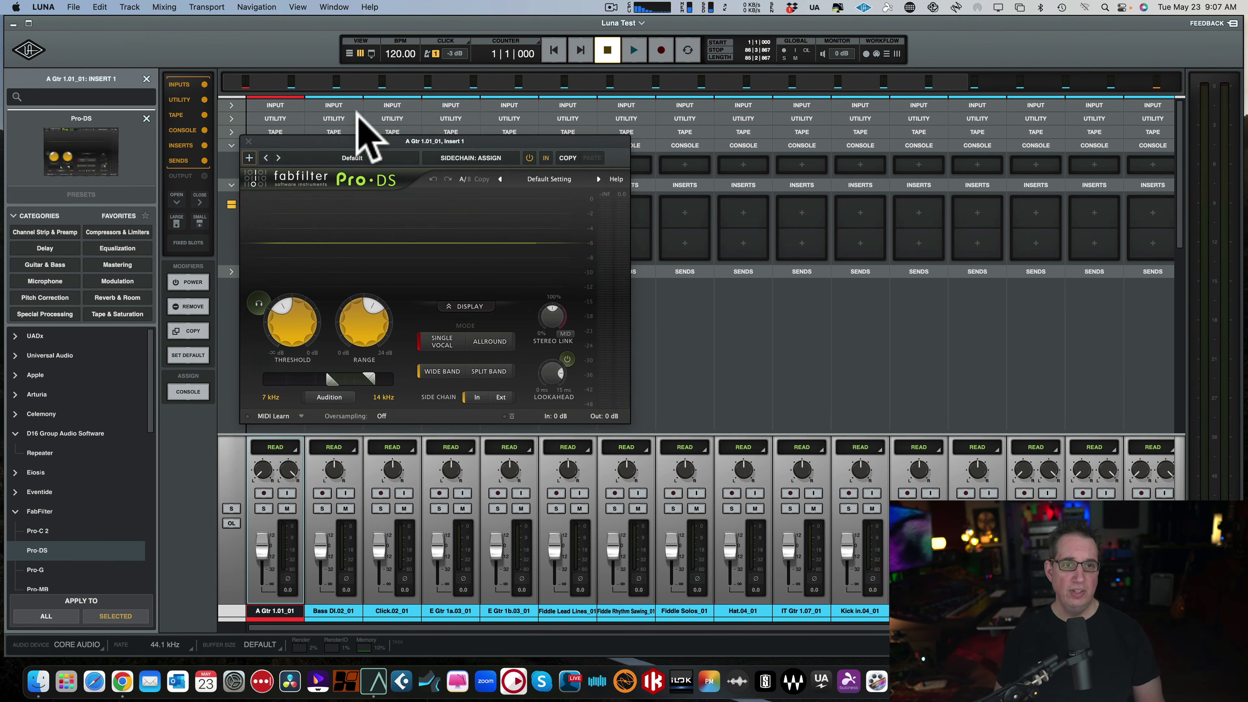
click(249, 141)
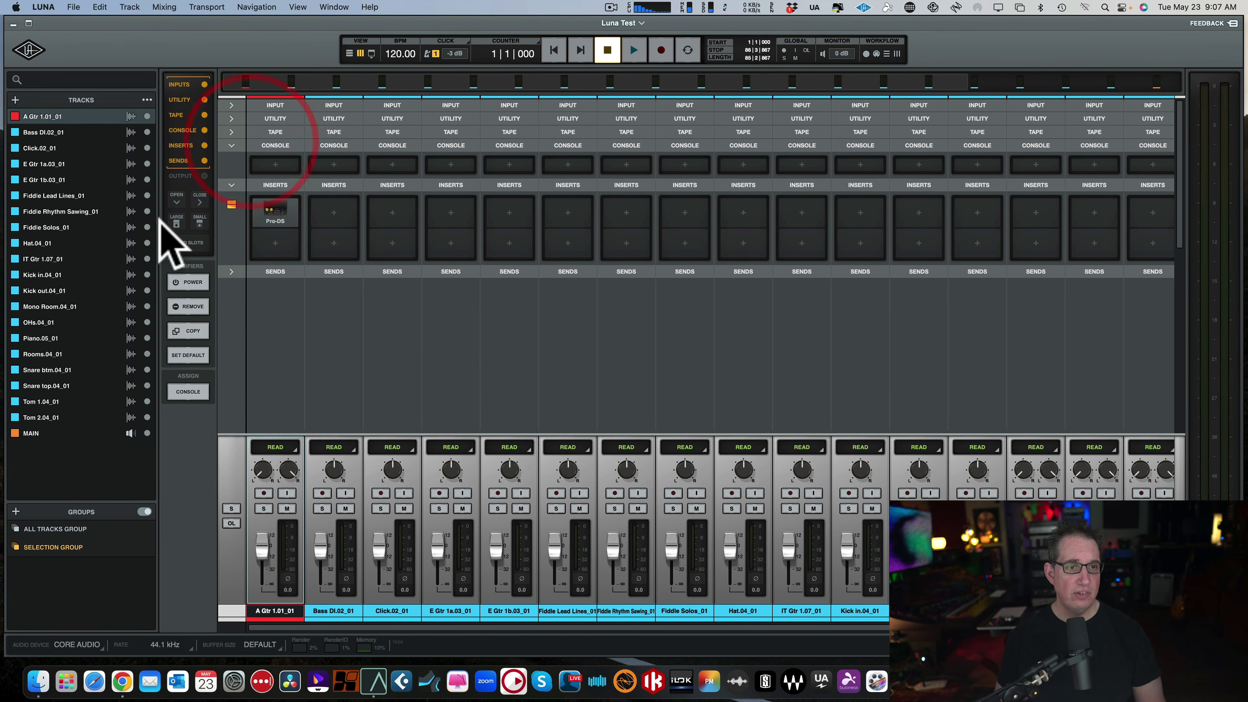
Switch the mixer sections to the large view.
click(176, 221)
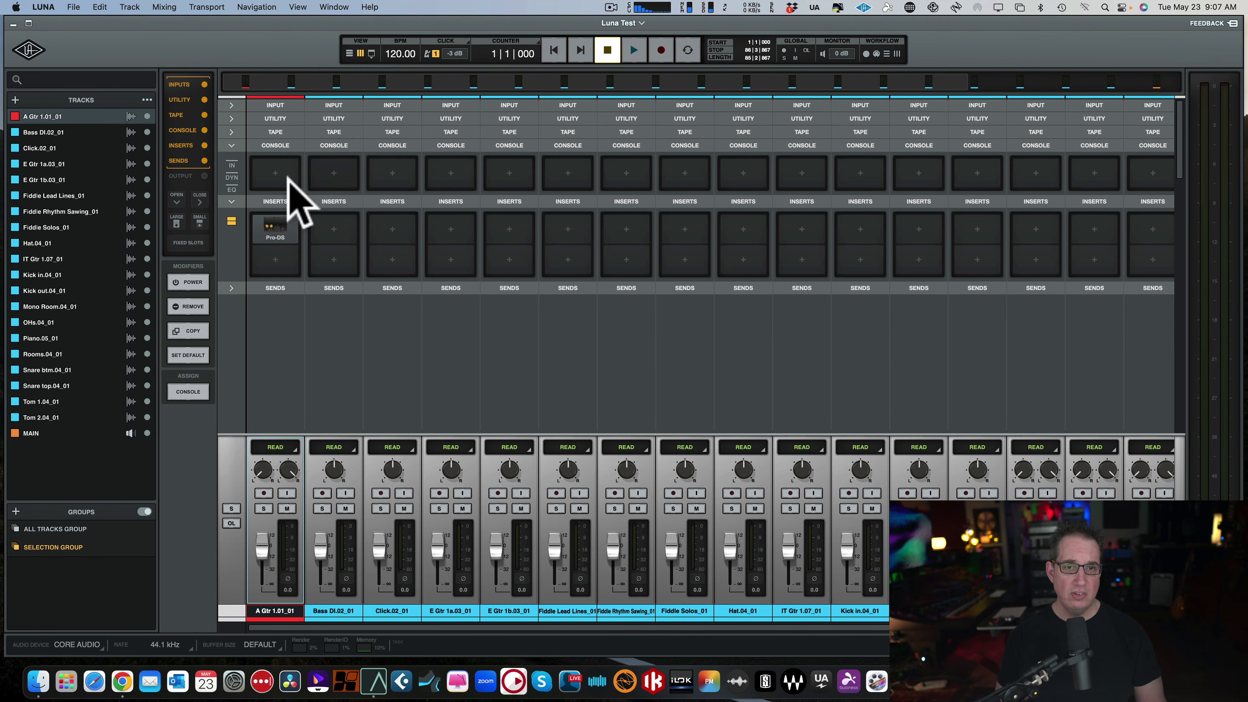
Compare the small and large views of the mixer sections, ending in the small view.
click(200, 220)
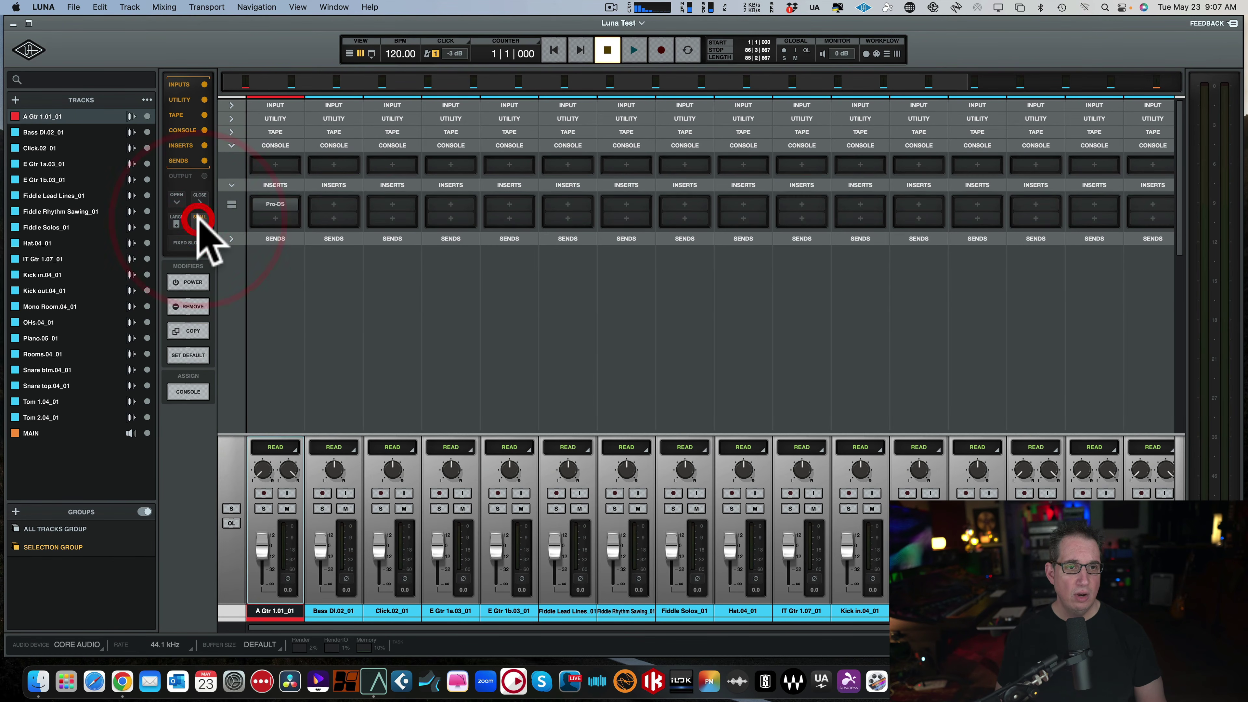
click(177, 222)
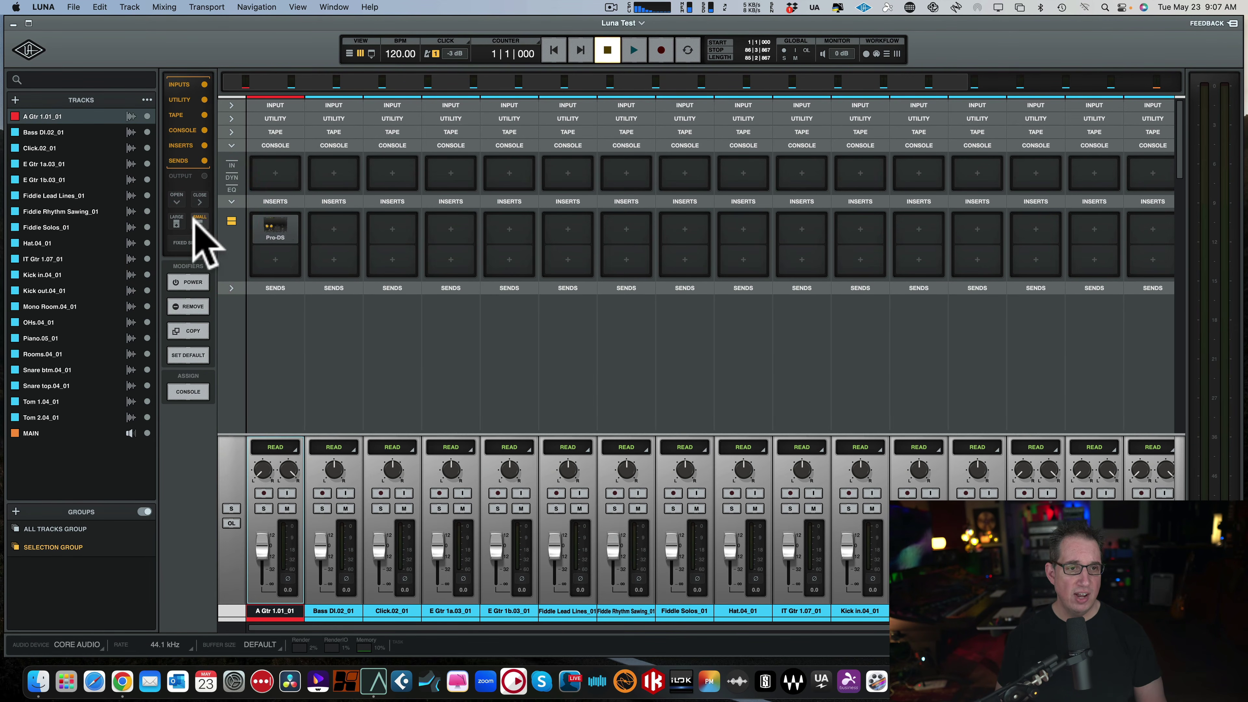
click(199, 220)
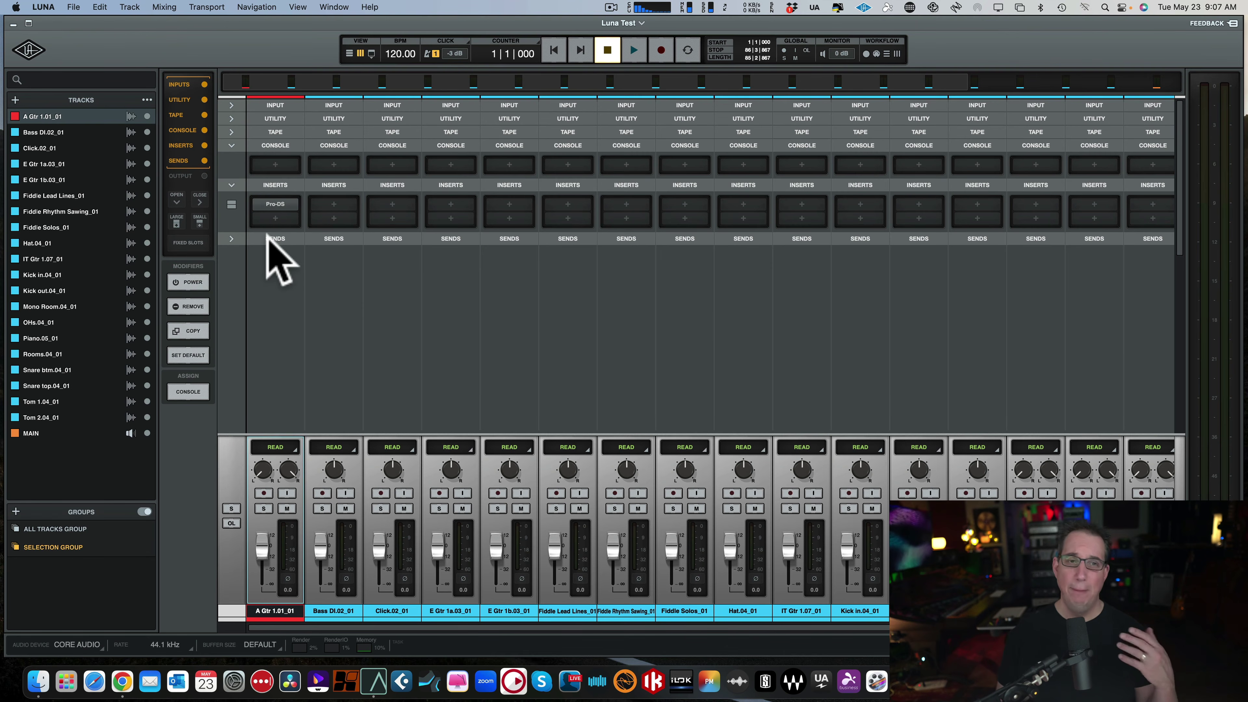
click(176, 222)
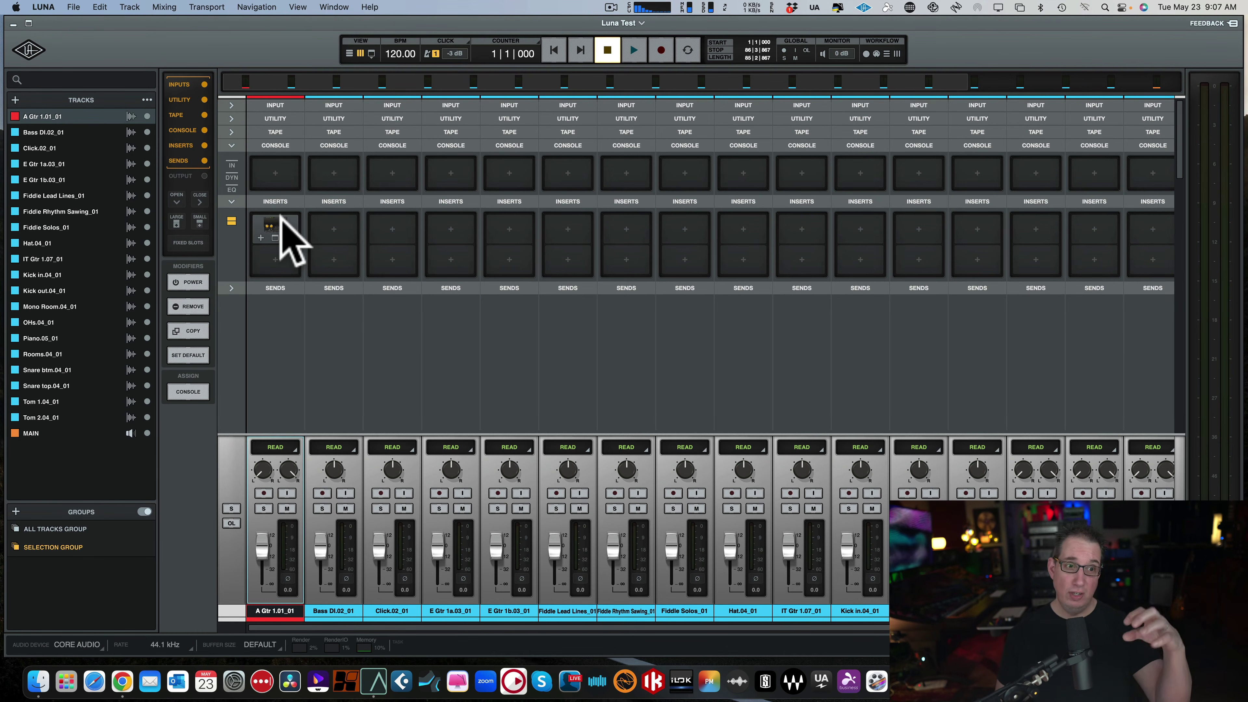
click(201, 219)
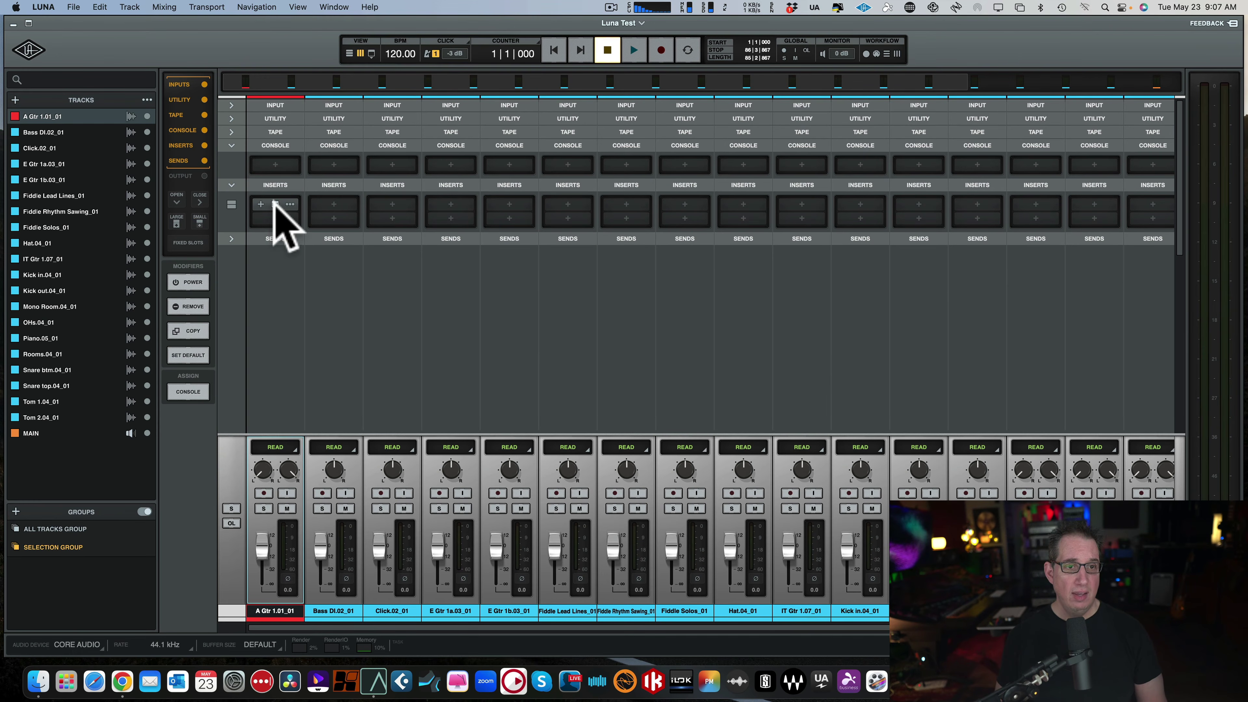
Open the Pro-DS window from the first insert of A Gtr 1.01_01 in the small view and close it, twice.
click(275, 205)
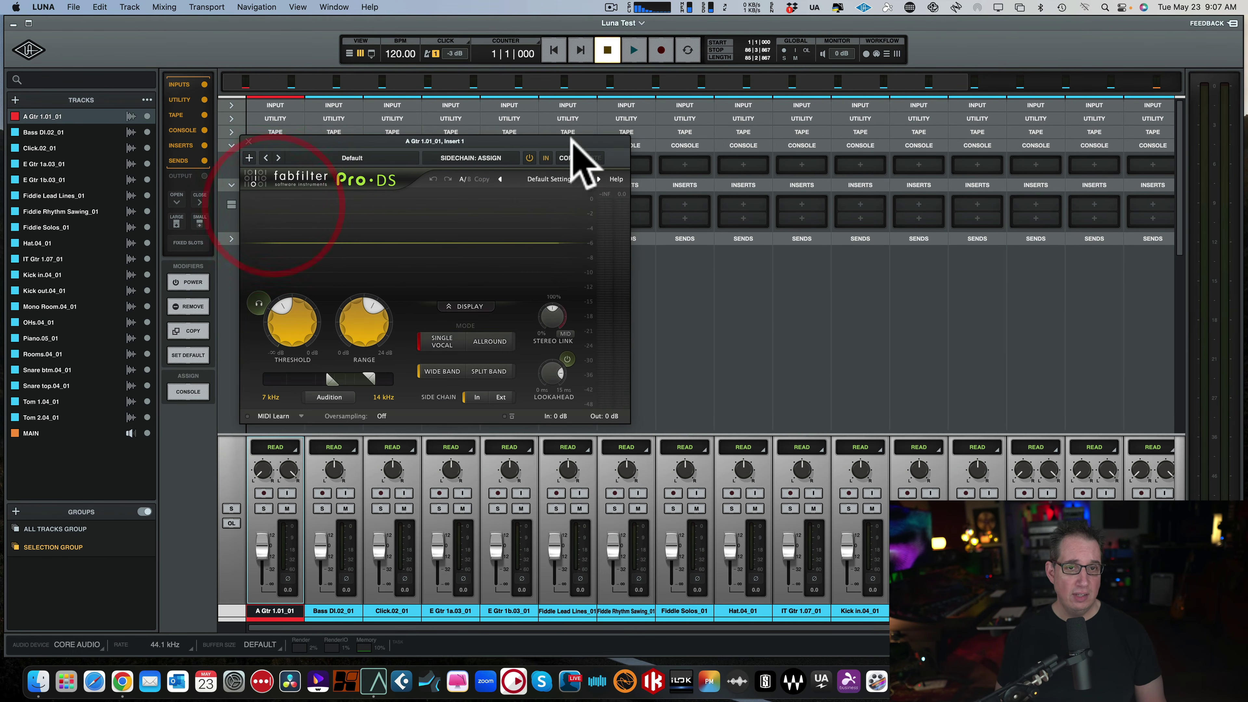
click(248, 141)
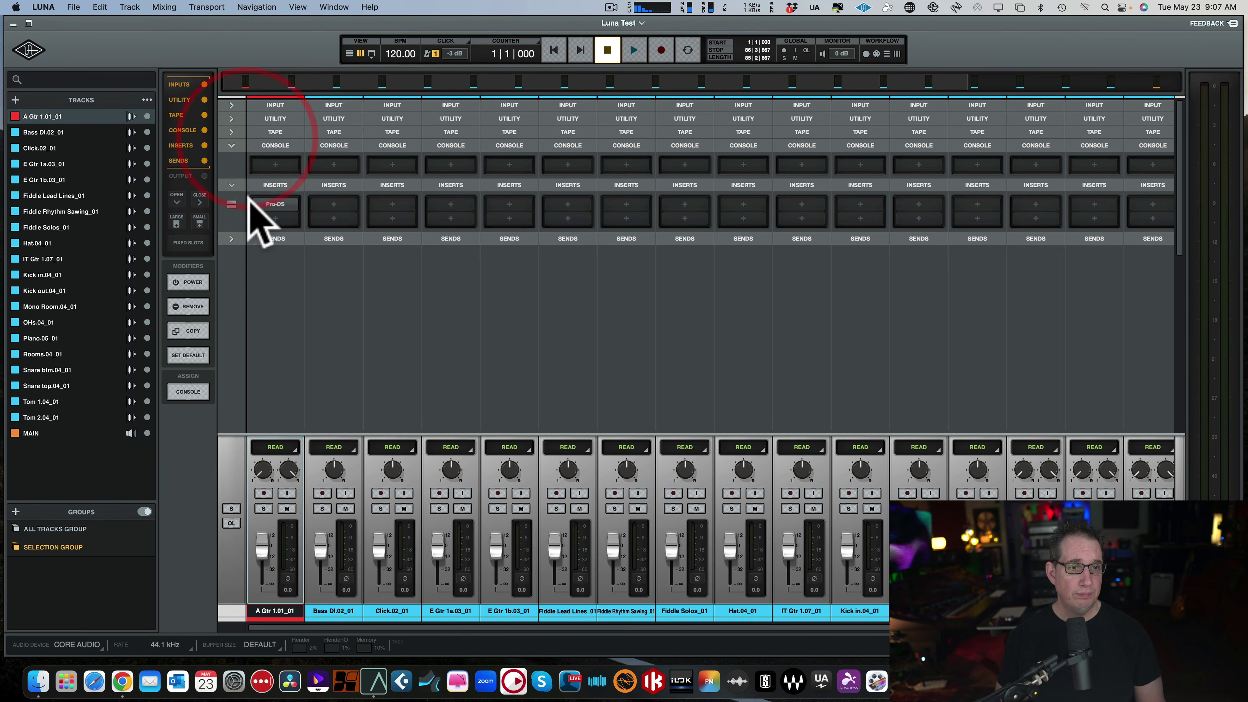
click(288, 202)
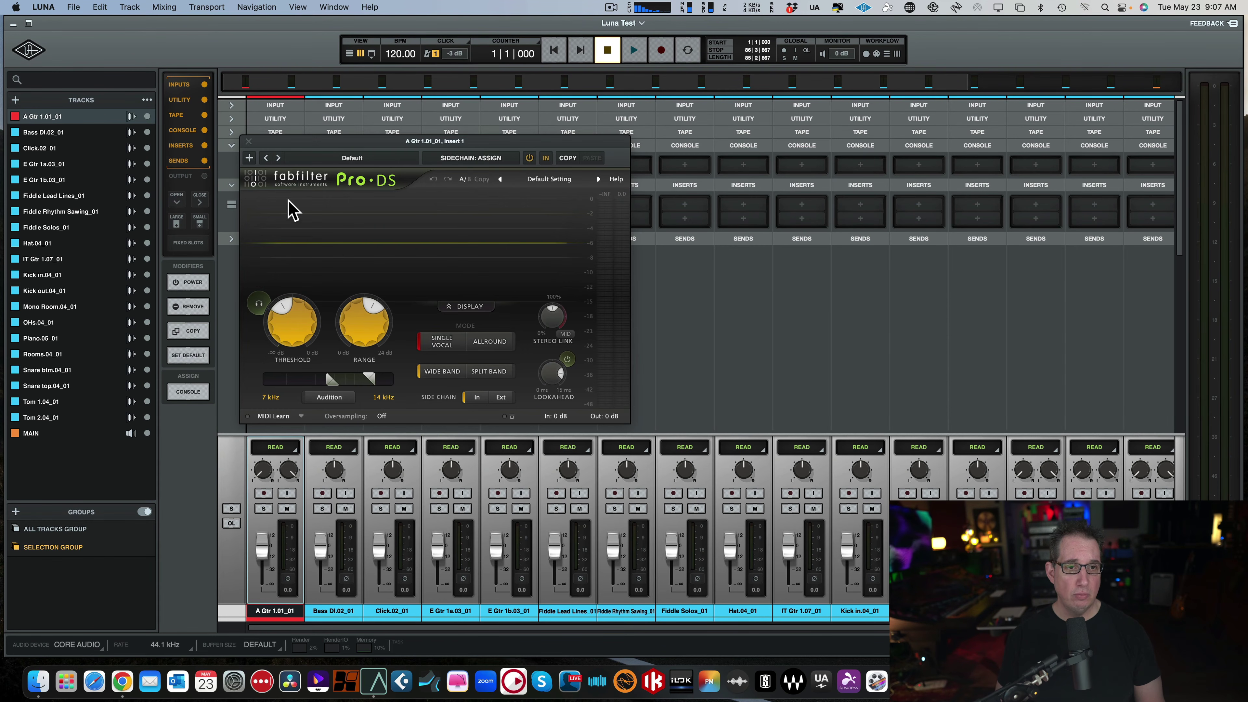
click(248, 141)
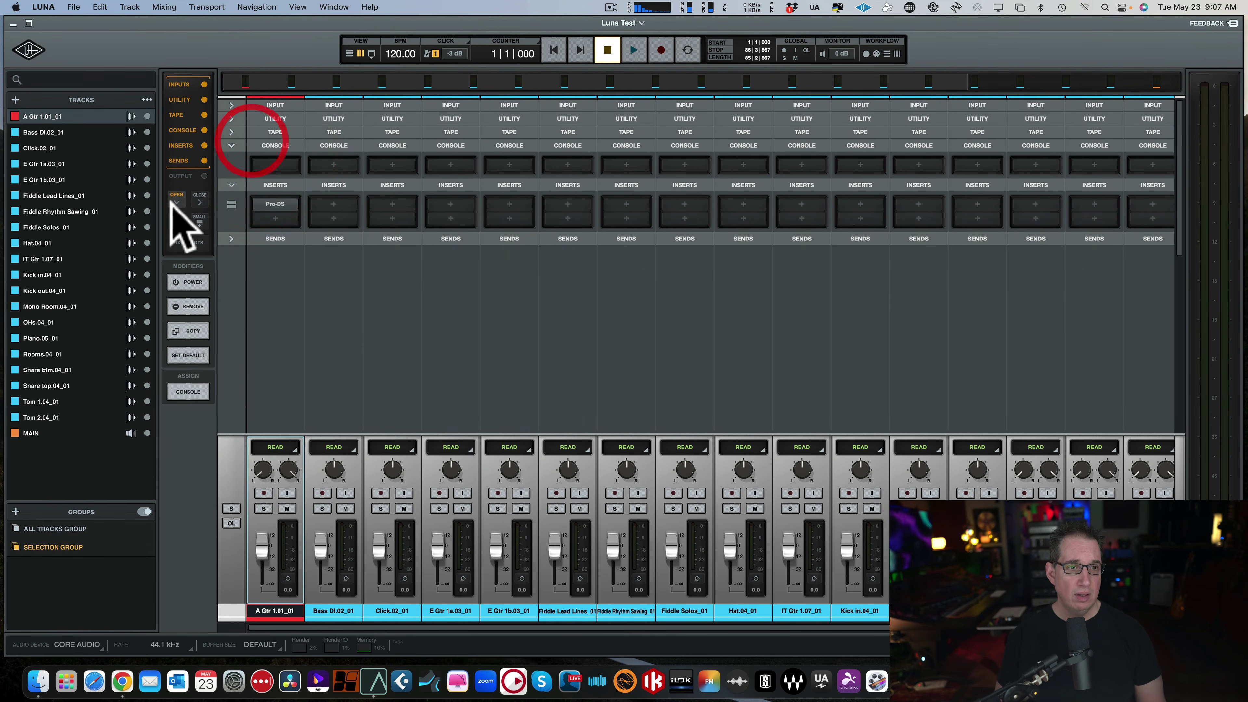
Return the mixer sections to the large view and remove all inserts from A Gtr 1.01_01.
click(175, 223)
click(290, 237)
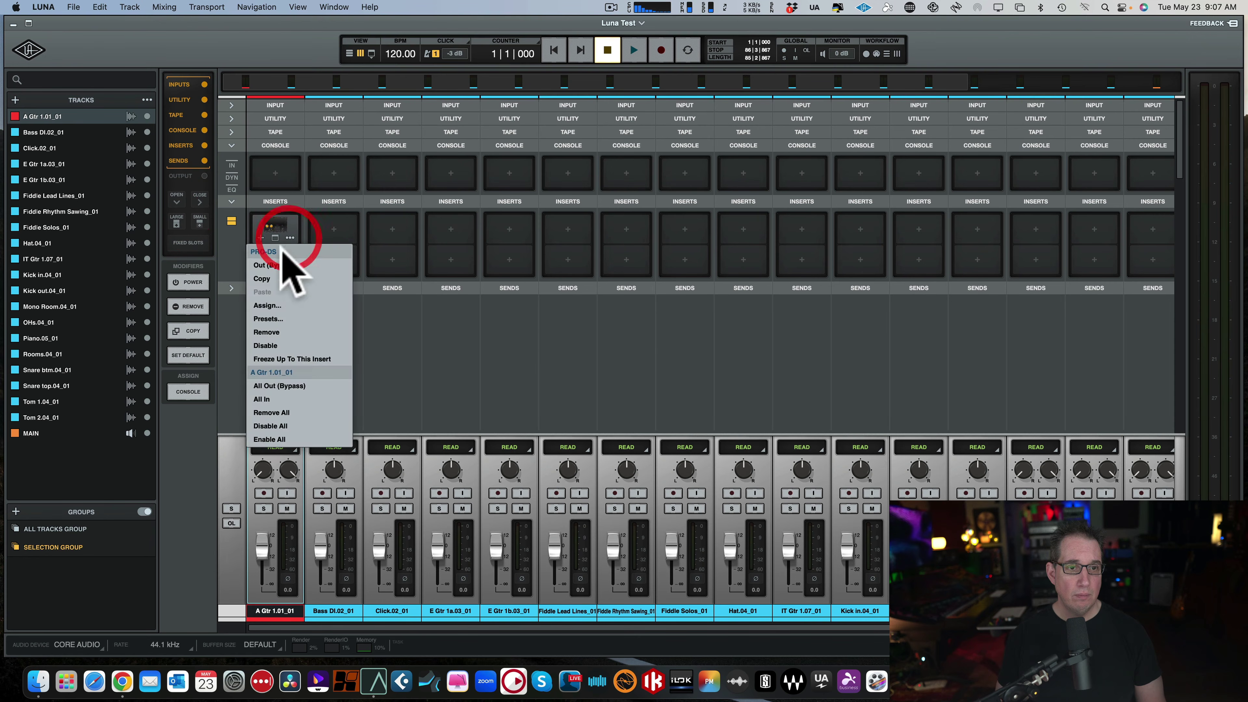
click(269, 414)
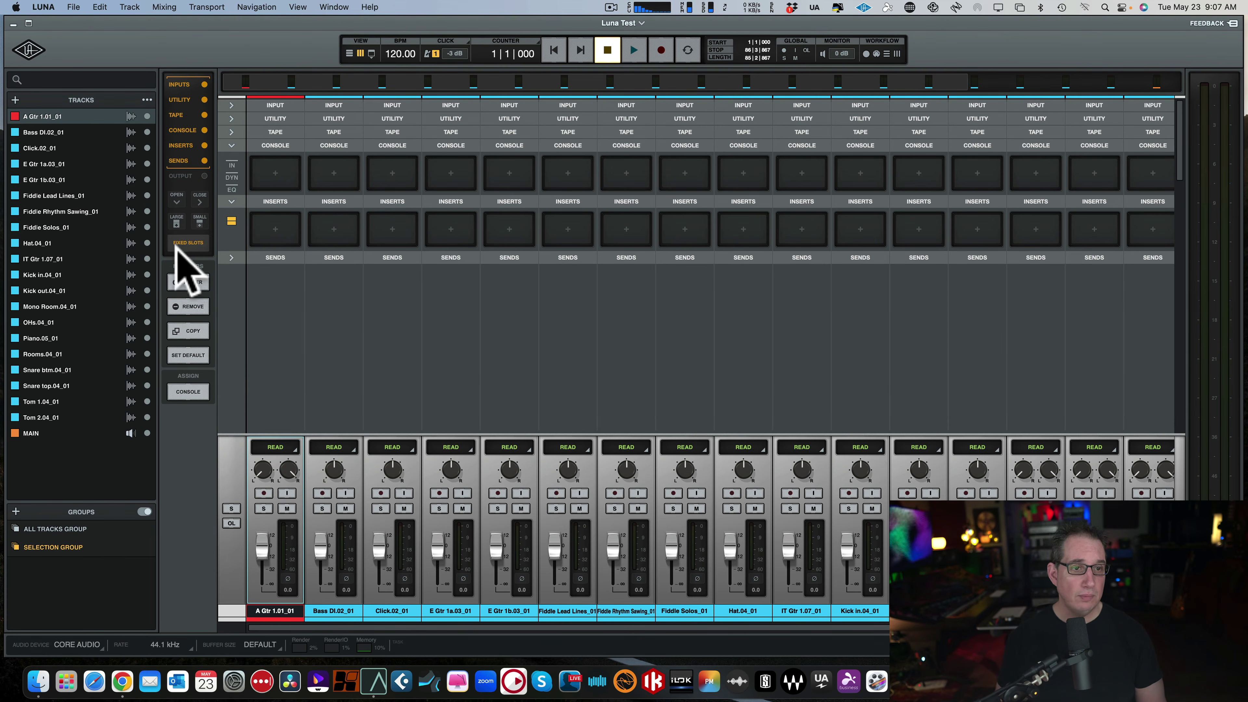
Switch the mixer to fixed slots, look over the full set of empty insert slots, and turn fixed slots off again.
click(187, 243)
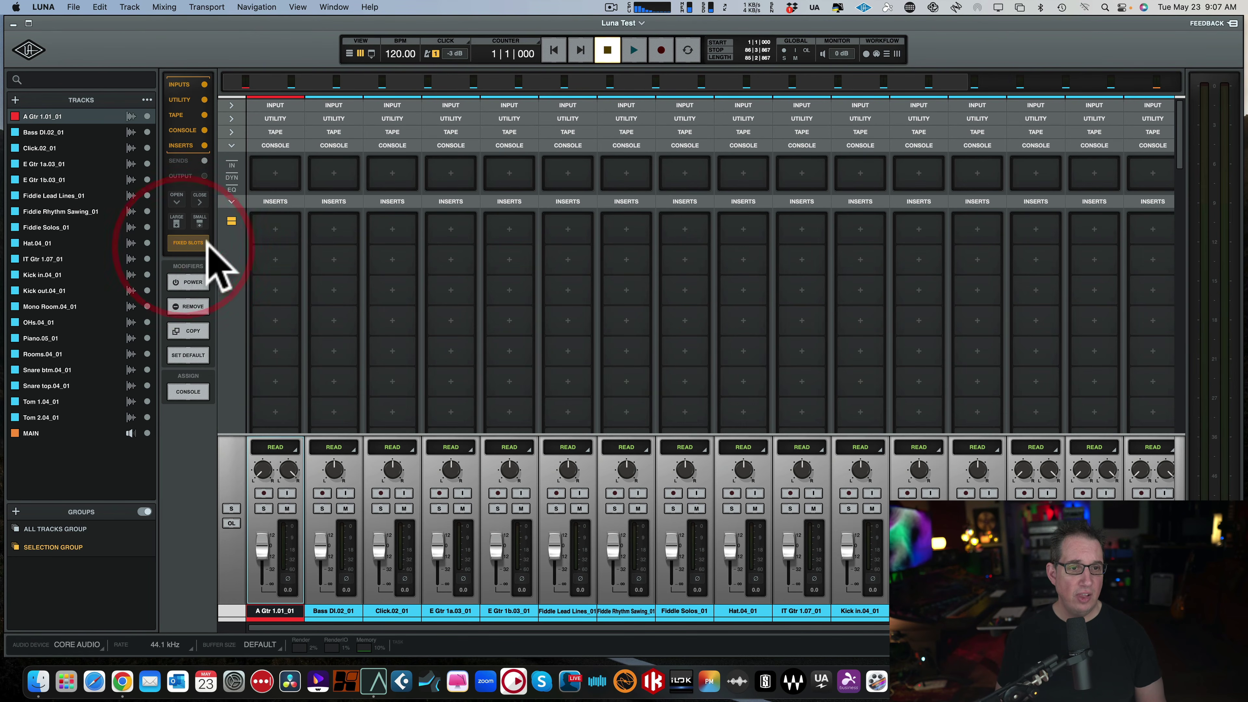
click(198, 242)
click(198, 243)
scroll(315, 242, down, 1)
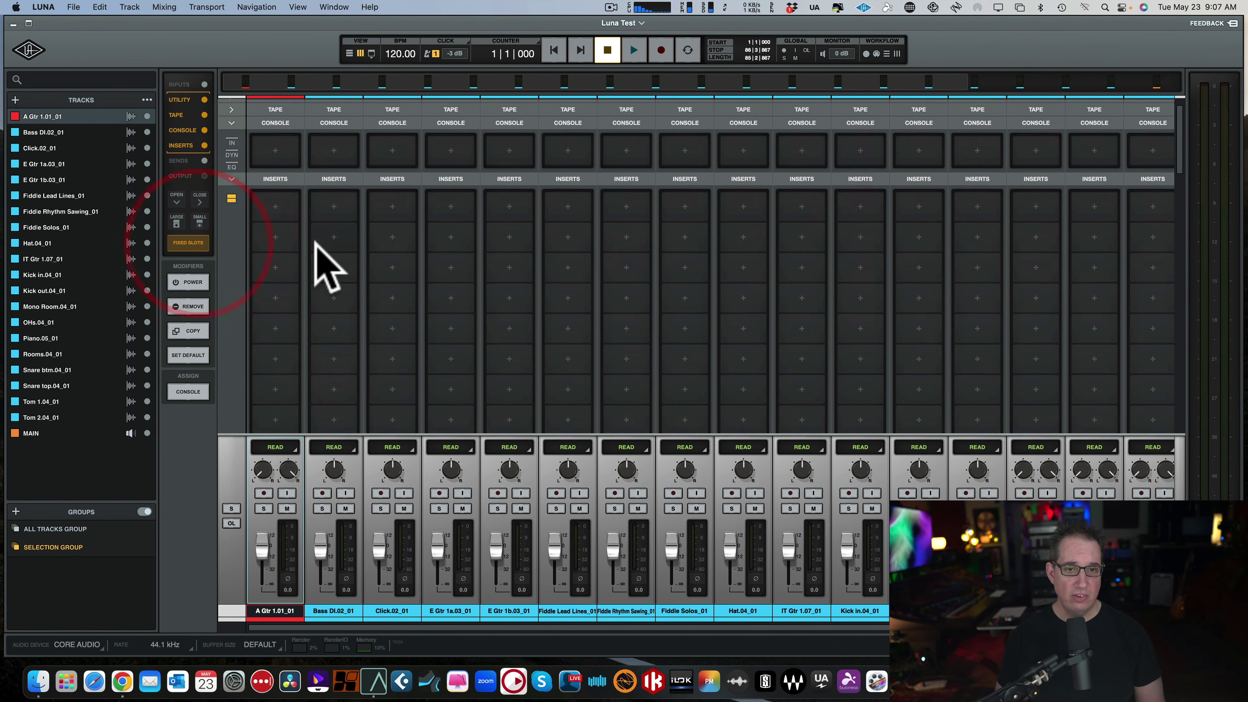
scroll(316, 245, down, 2)
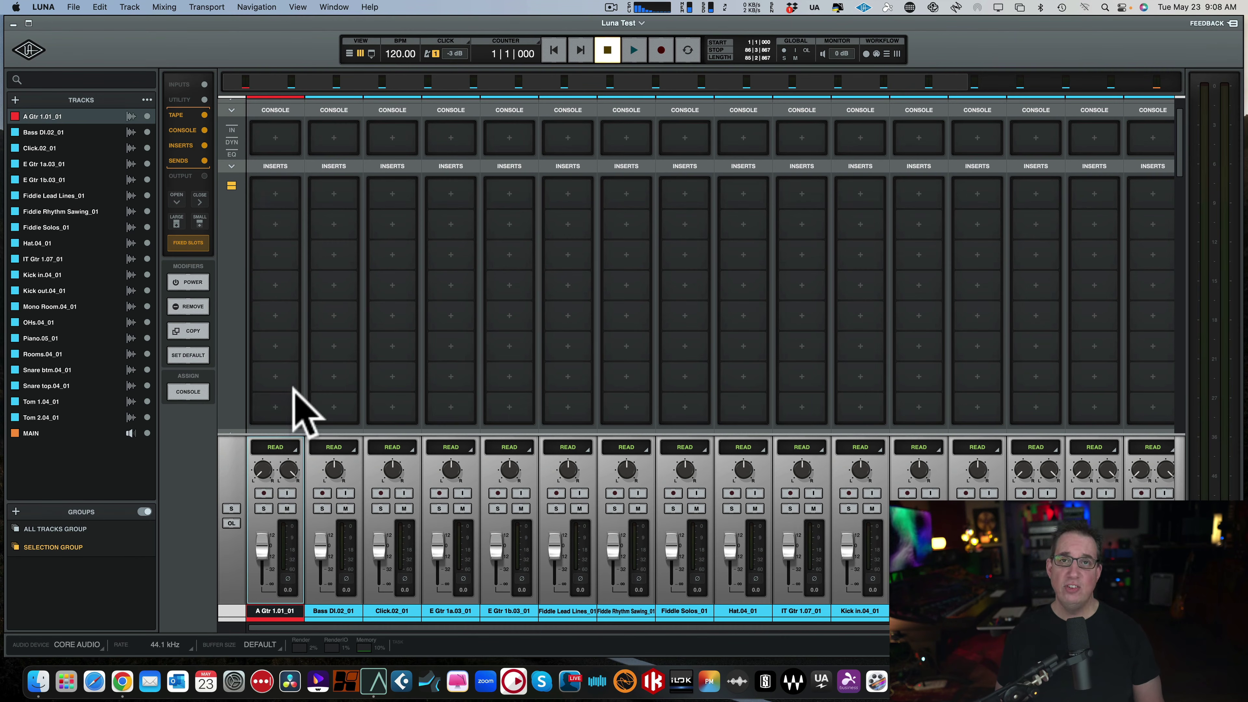
click(189, 242)
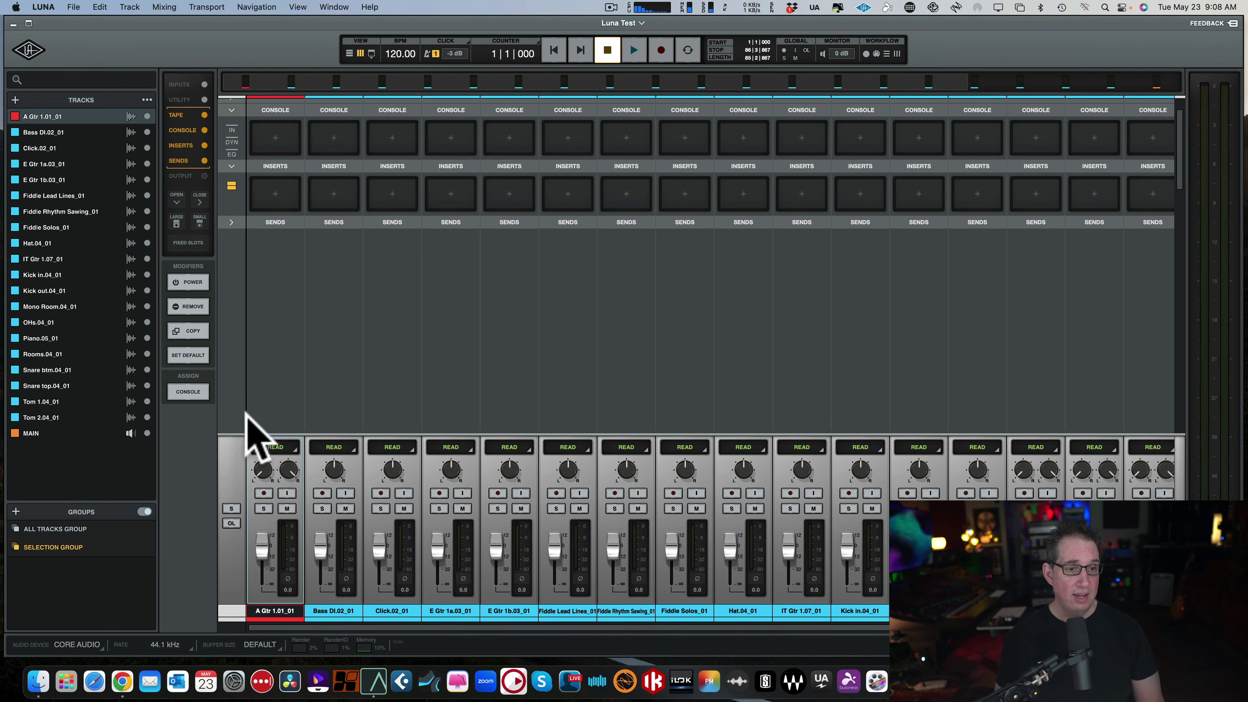
Assign API Vision console modules to the first eight tracks, A Gtr 1.01_01 through Fiddle Solos_01, and leave console assignment.
click(186, 392)
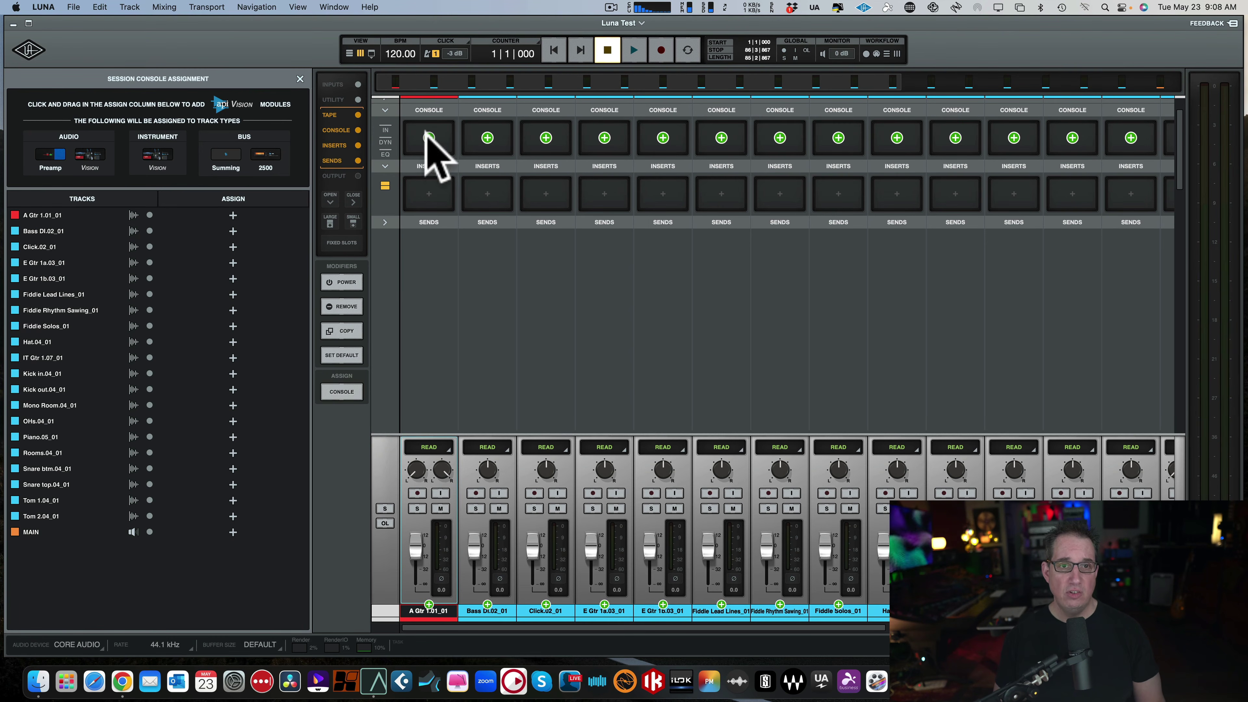
drag(427, 134, 831, 131)
click(341, 392)
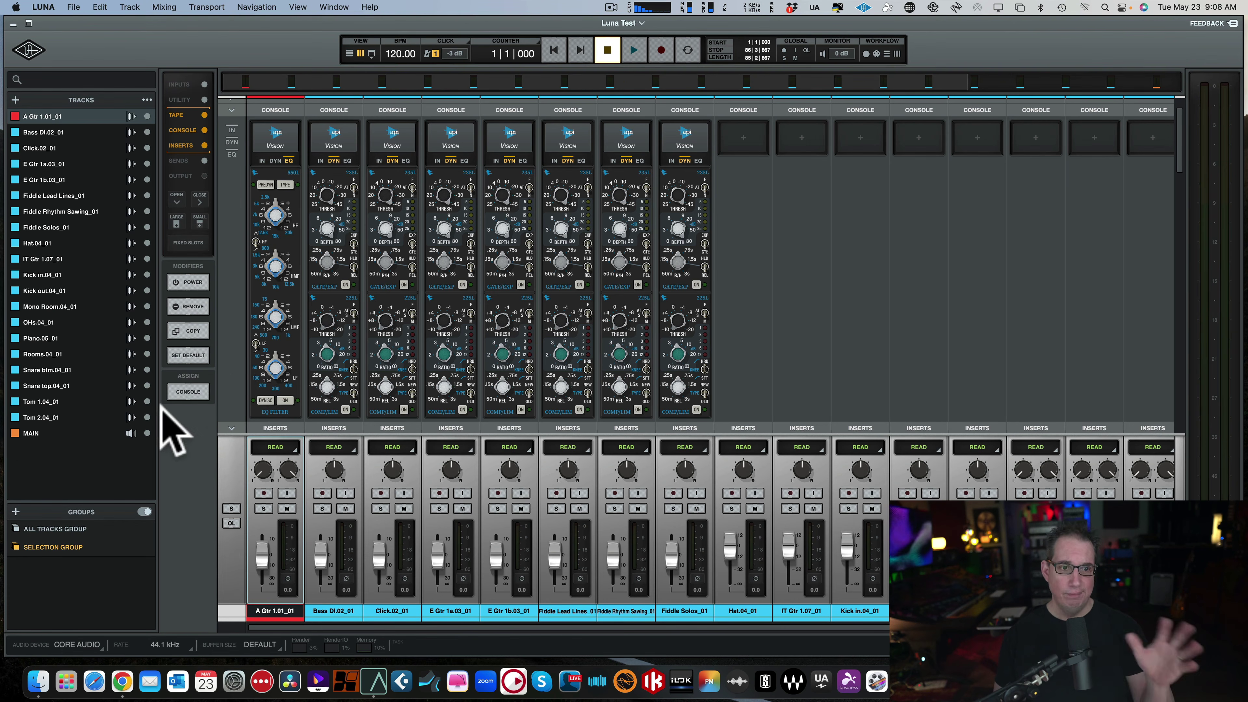
Remove the API Vision modules from the first eight channels, Fiddle Solos_01 back to A Gtr 1.01_01, and leave remove mode.
click(190, 307)
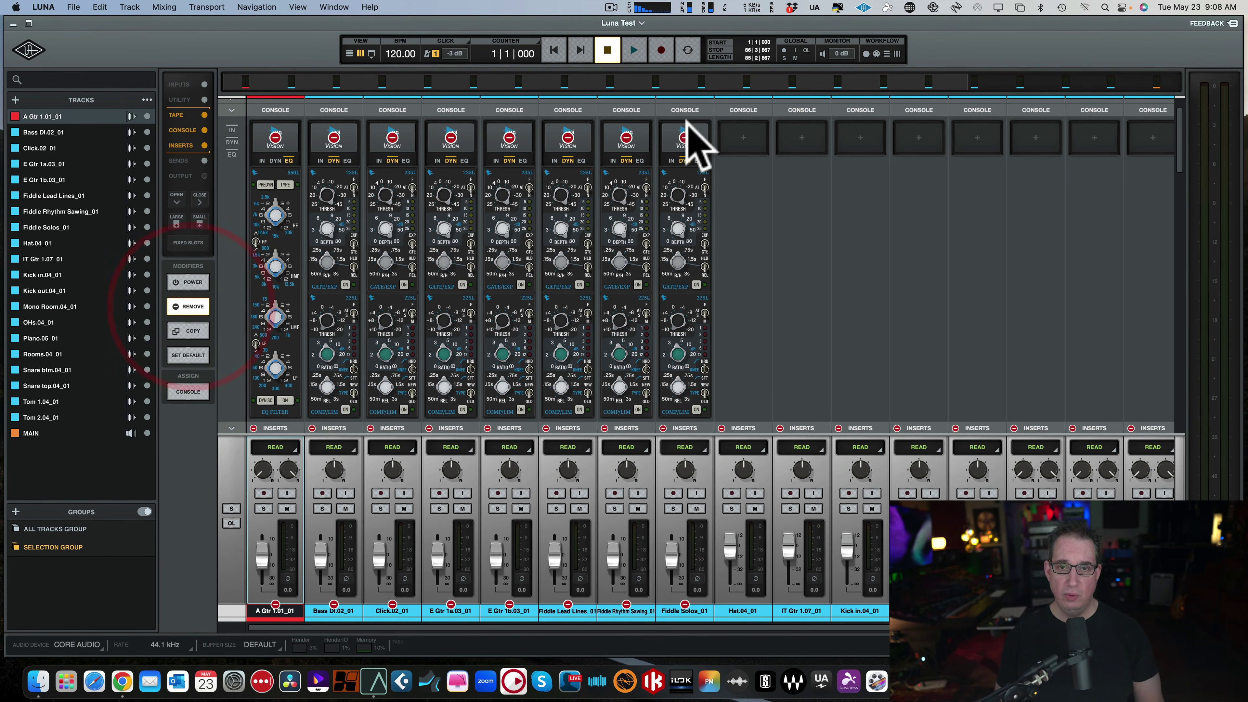
click(687, 143)
click(626, 143)
click(567, 143)
click(509, 143)
click(450, 143)
click(392, 143)
click(334, 142)
click(275, 143)
click(263, 127)
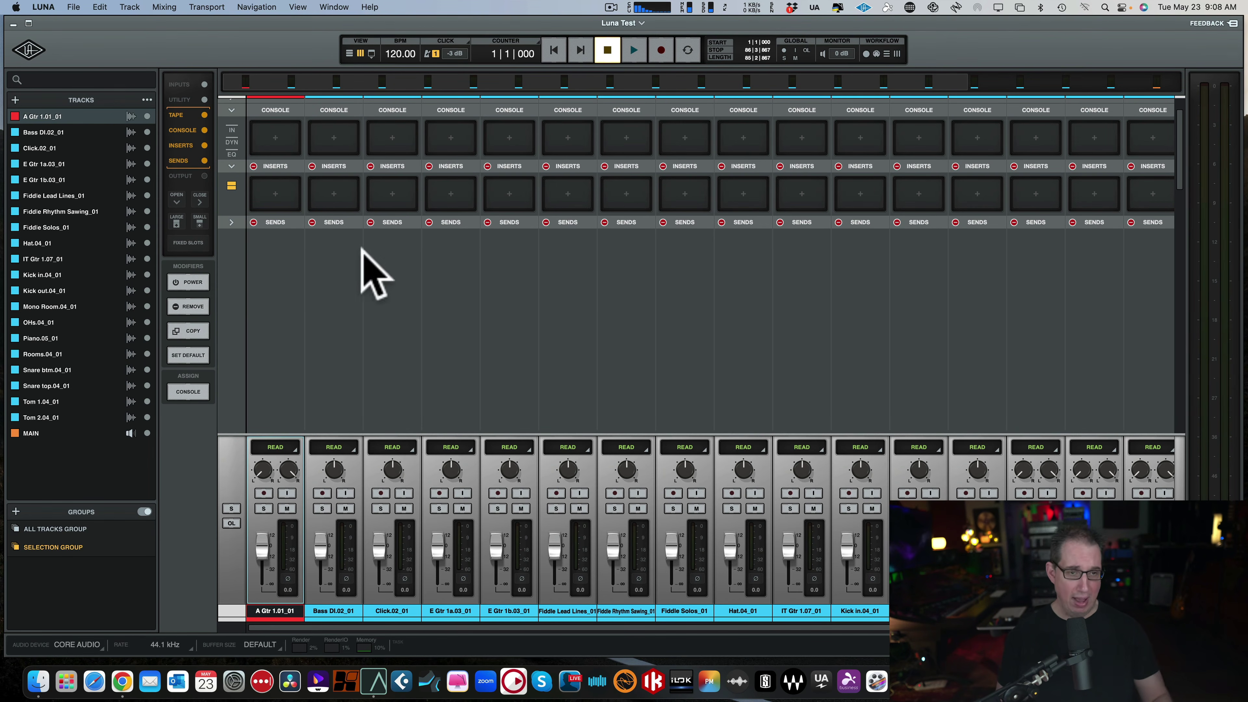
click(189, 306)
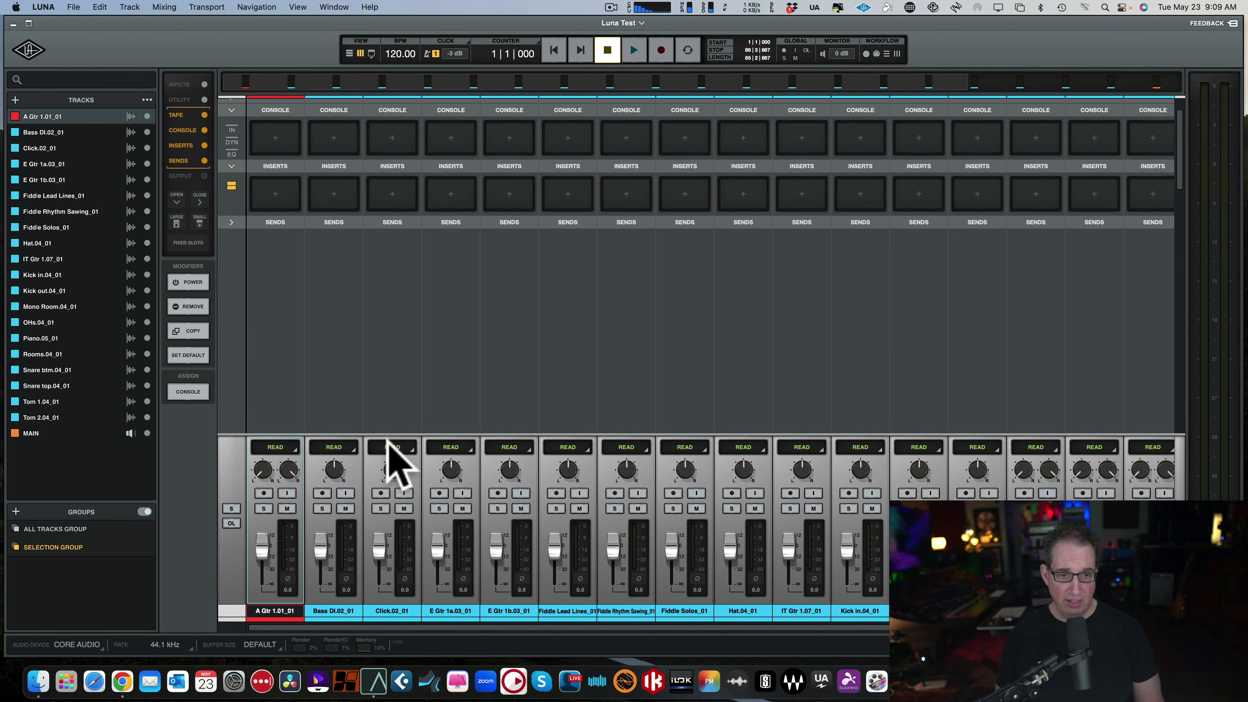
Make the mixer's fader area taller and view the automation modes available for A Gtr 1.01_01.
click(283, 433)
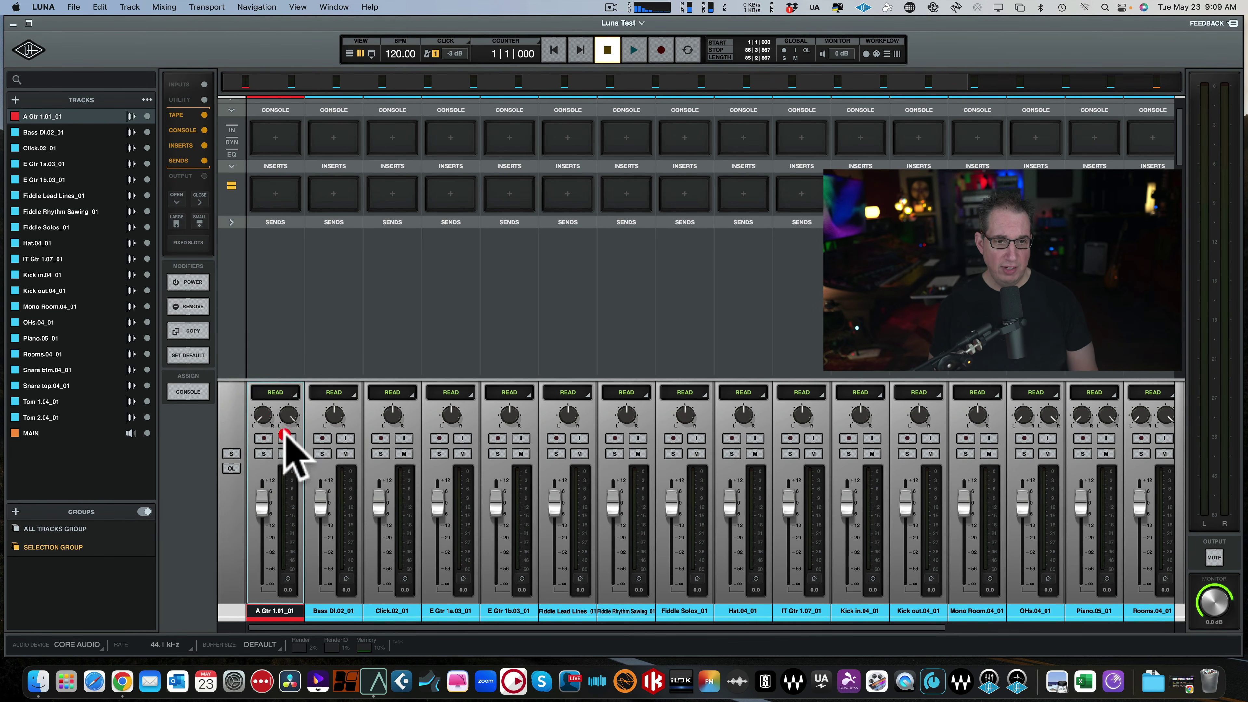
click(310, 378)
click(305, 435)
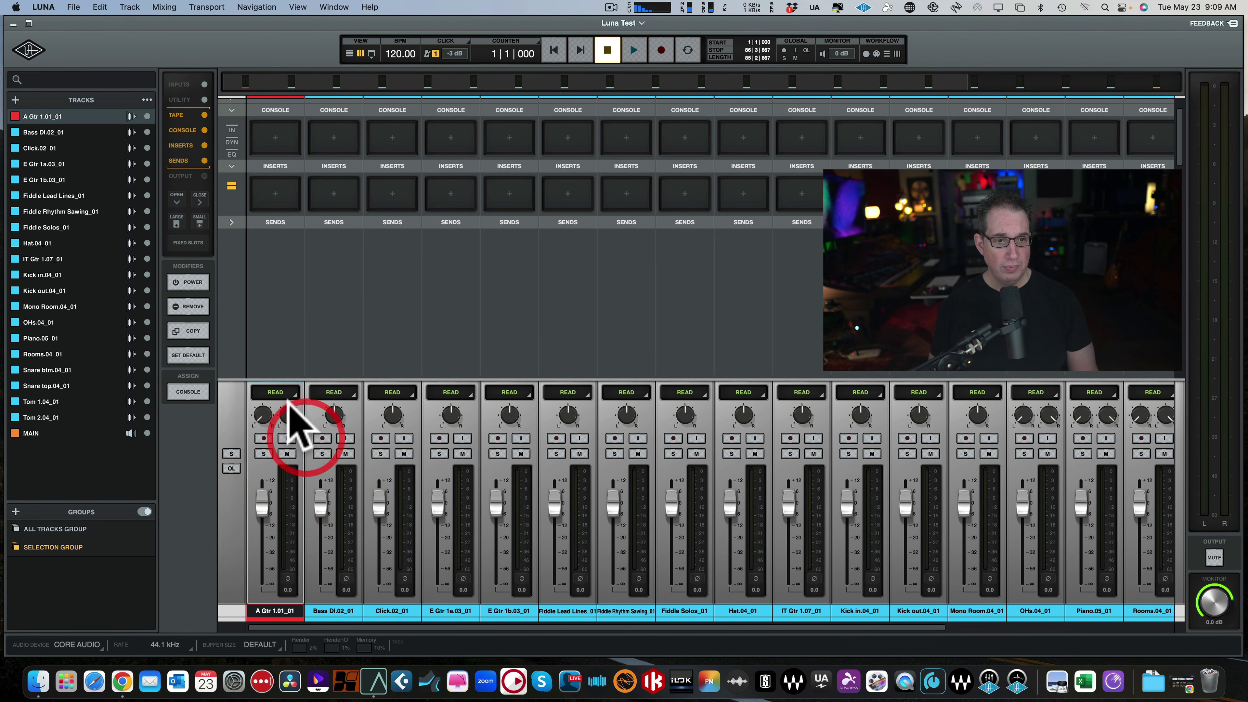
click(292, 394)
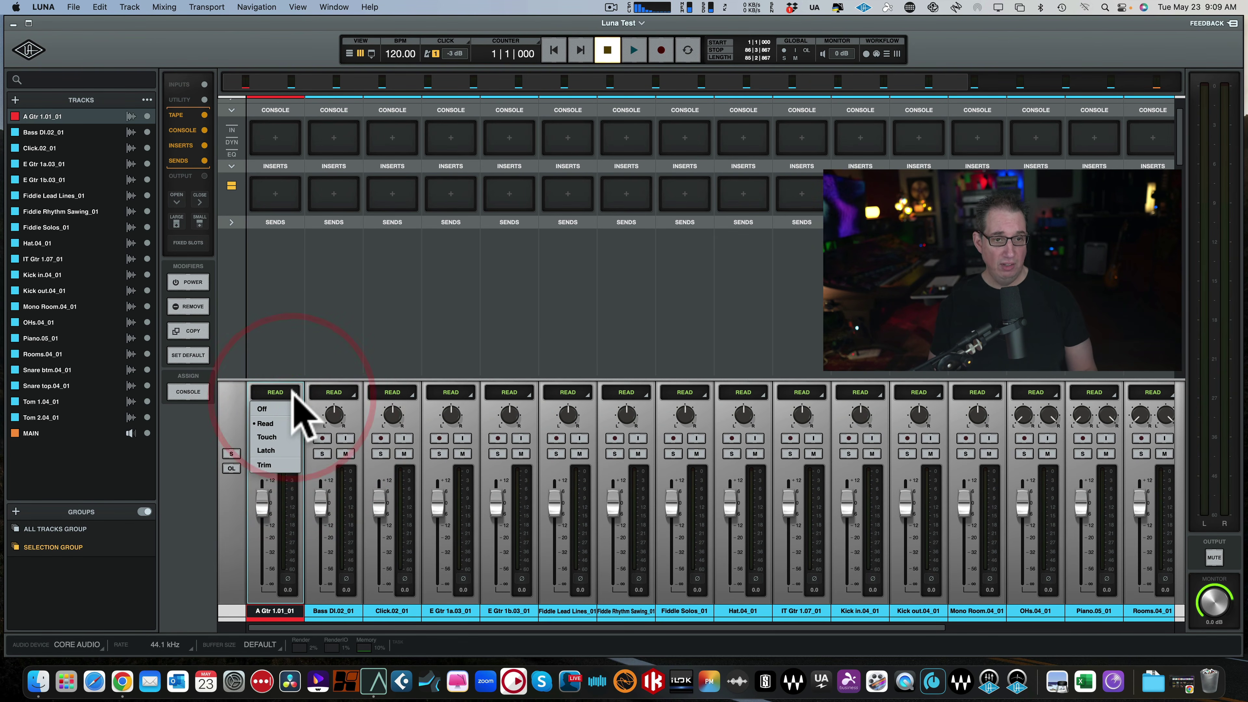
click(257, 392)
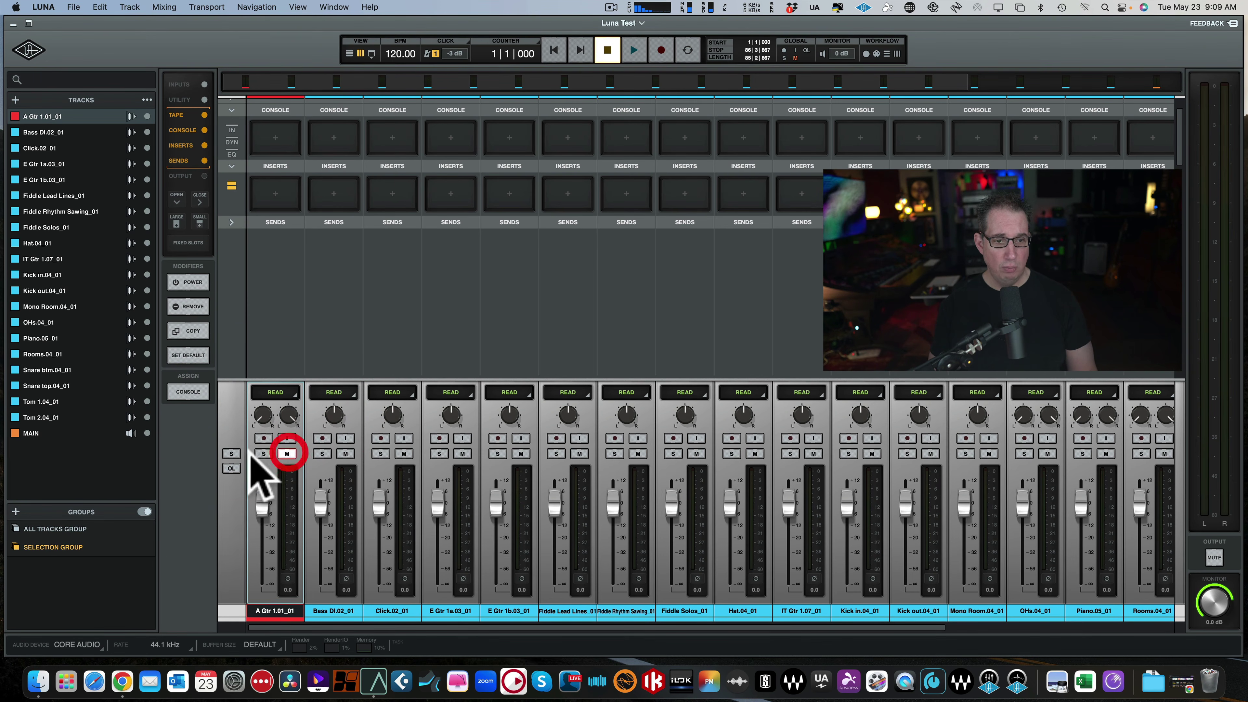
Mute and unmute A Gtr 1.01_01, and lower its fader to about -1.8 dB.
click(287, 453)
click(287, 453)
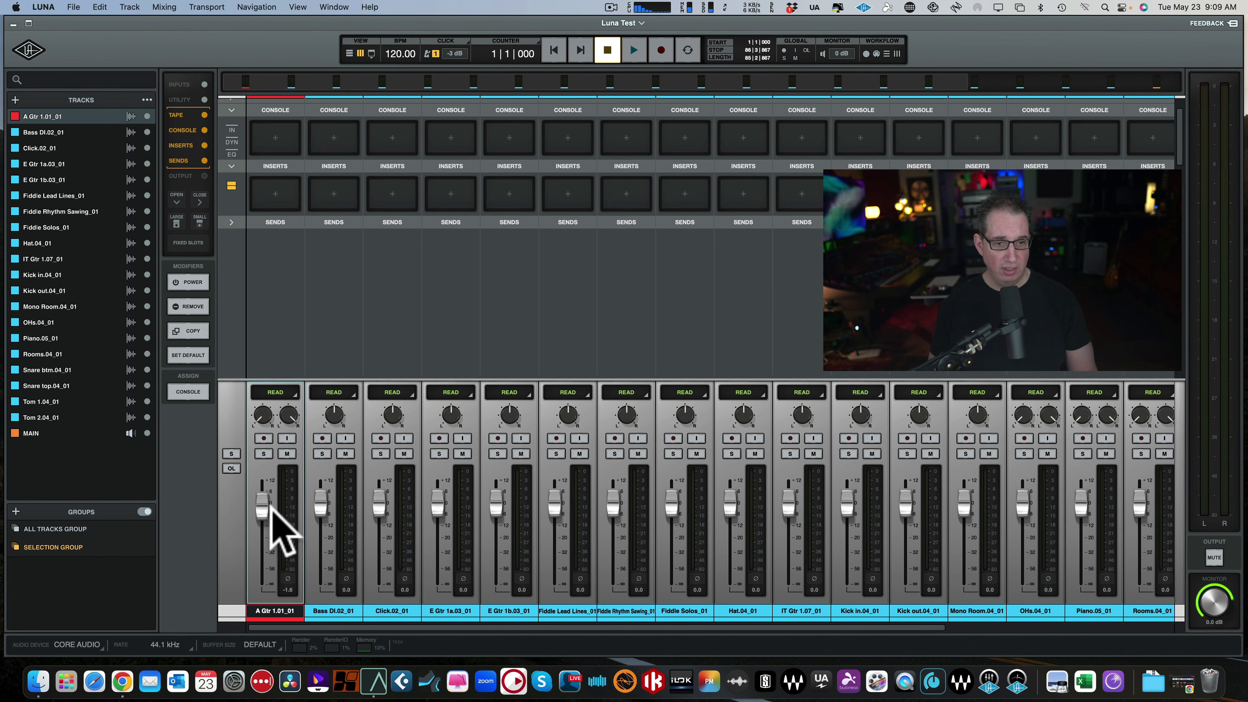
drag(269, 510, 269, 513)
Rename the A Gtr 1.01_01 channel as Ac GTR and set its track color to light green.
double_click(273, 618)
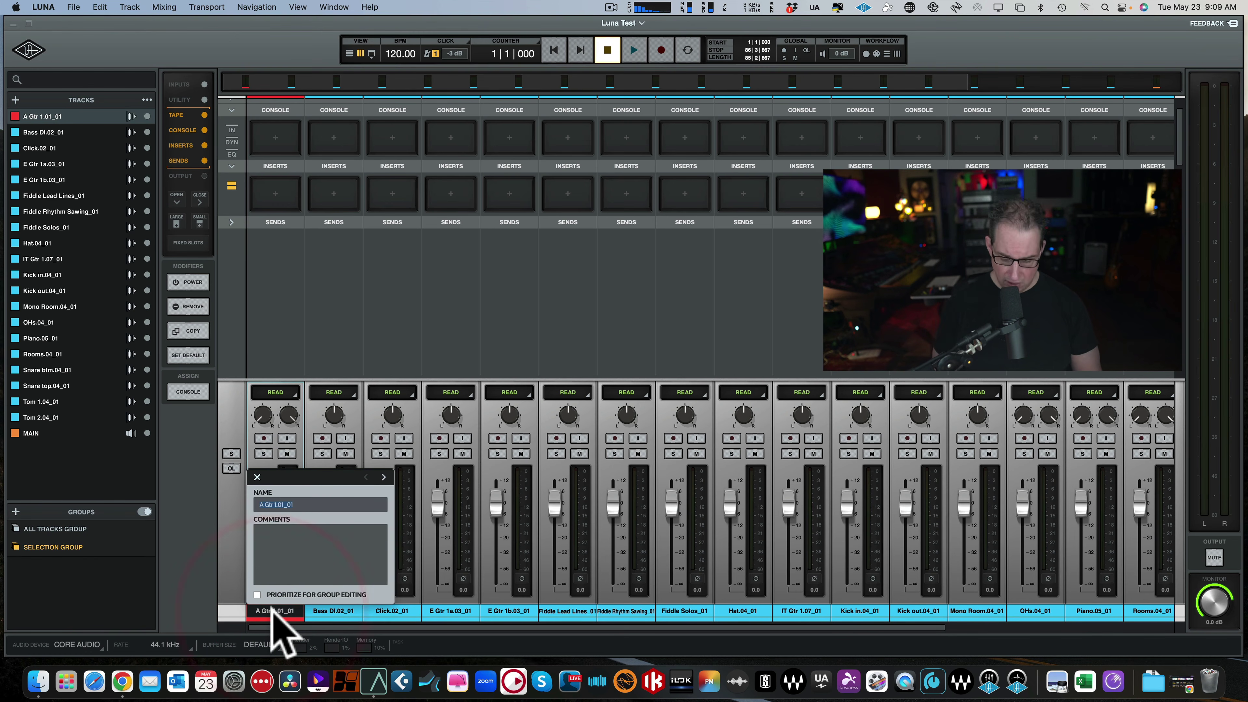
text(Ac GTR)
key(Return)
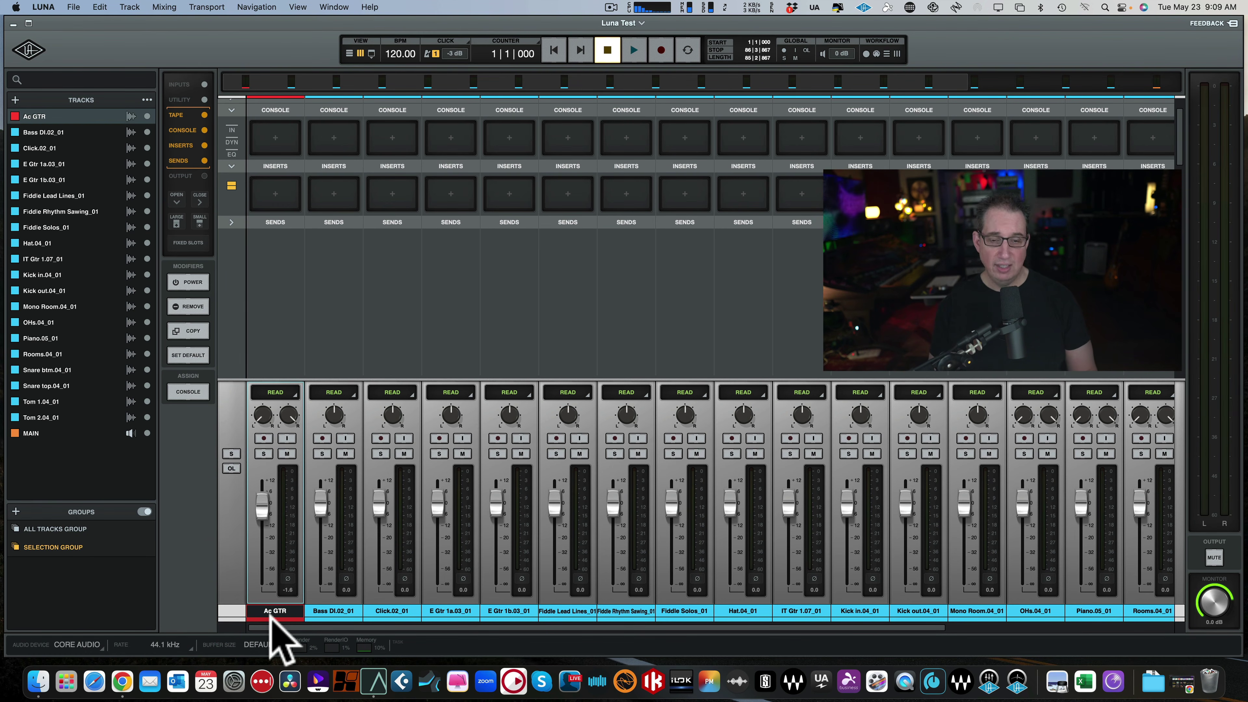
click(271, 619)
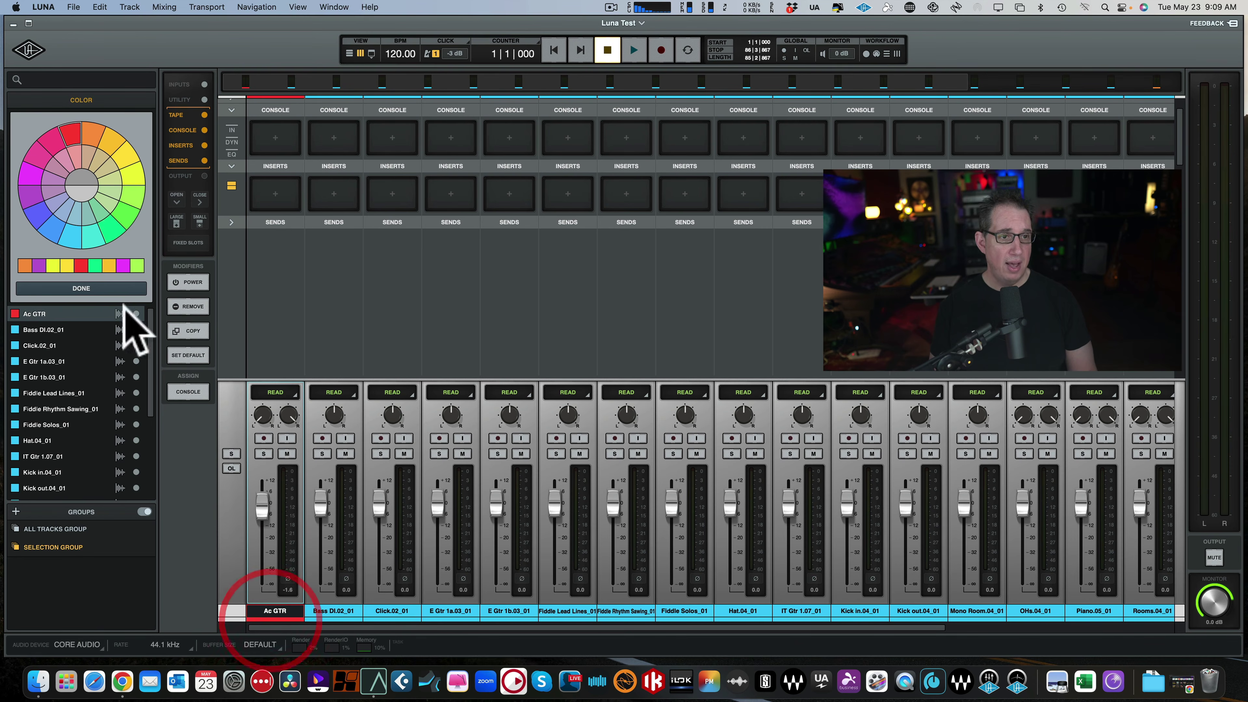
click(101, 289)
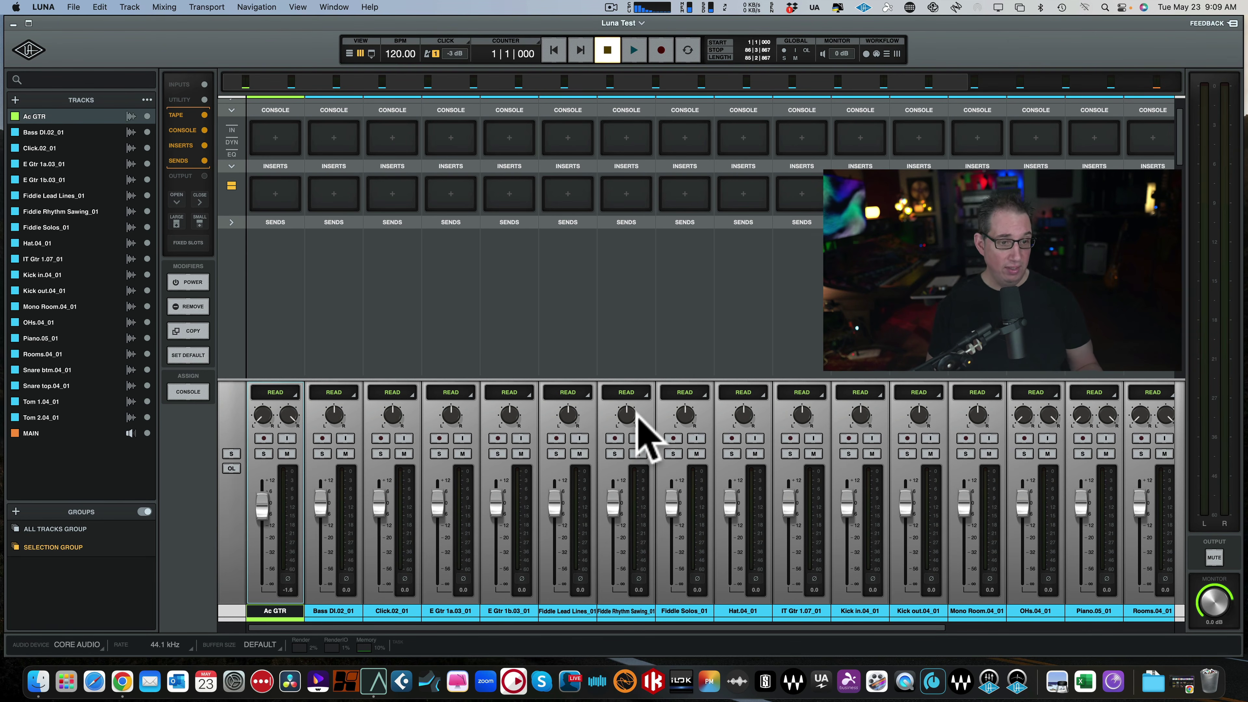
View the Report Feedback form, close it, and switch between the timeline and the mixer, ending in the mixer.
click(1211, 23)
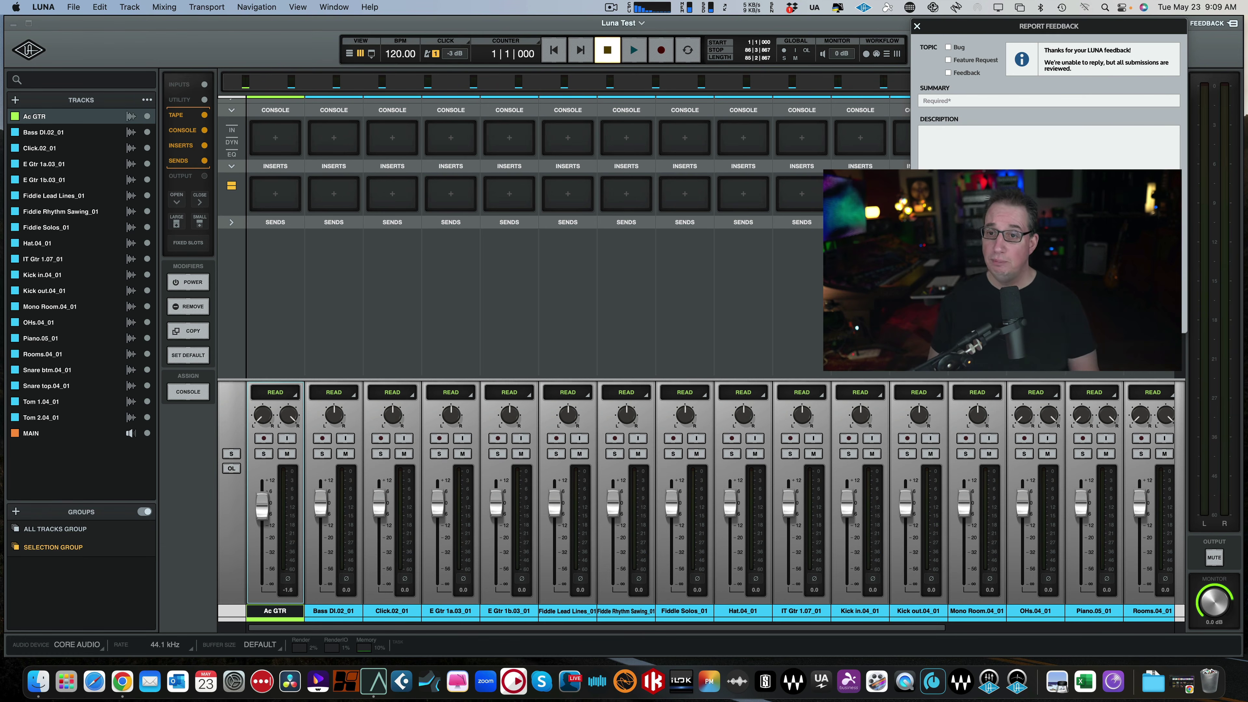
click(1002, 322)
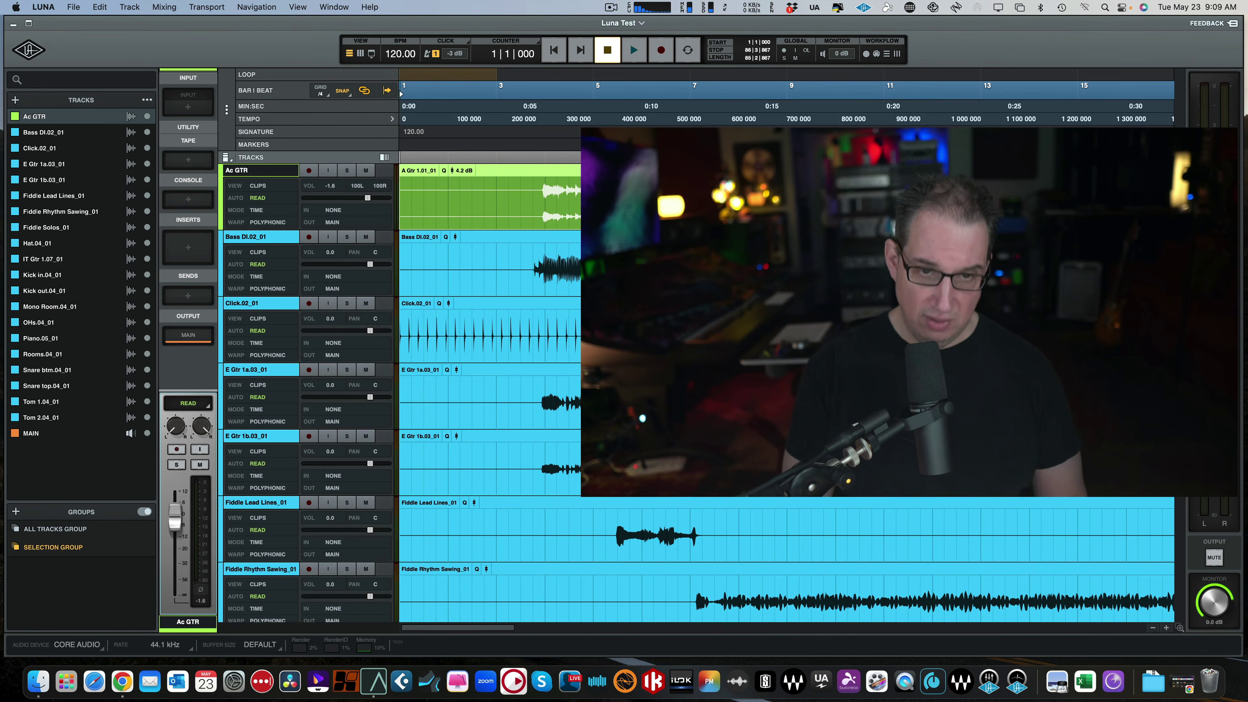
key(super+equal)
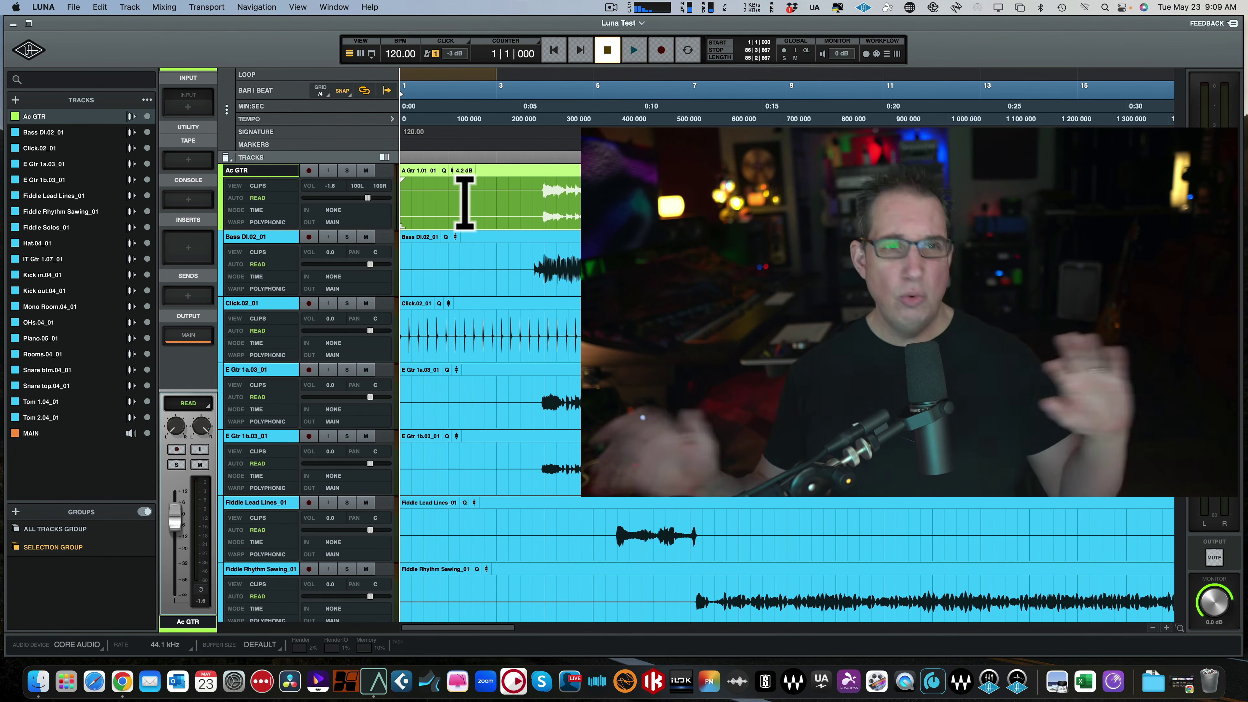
key(super+equal)
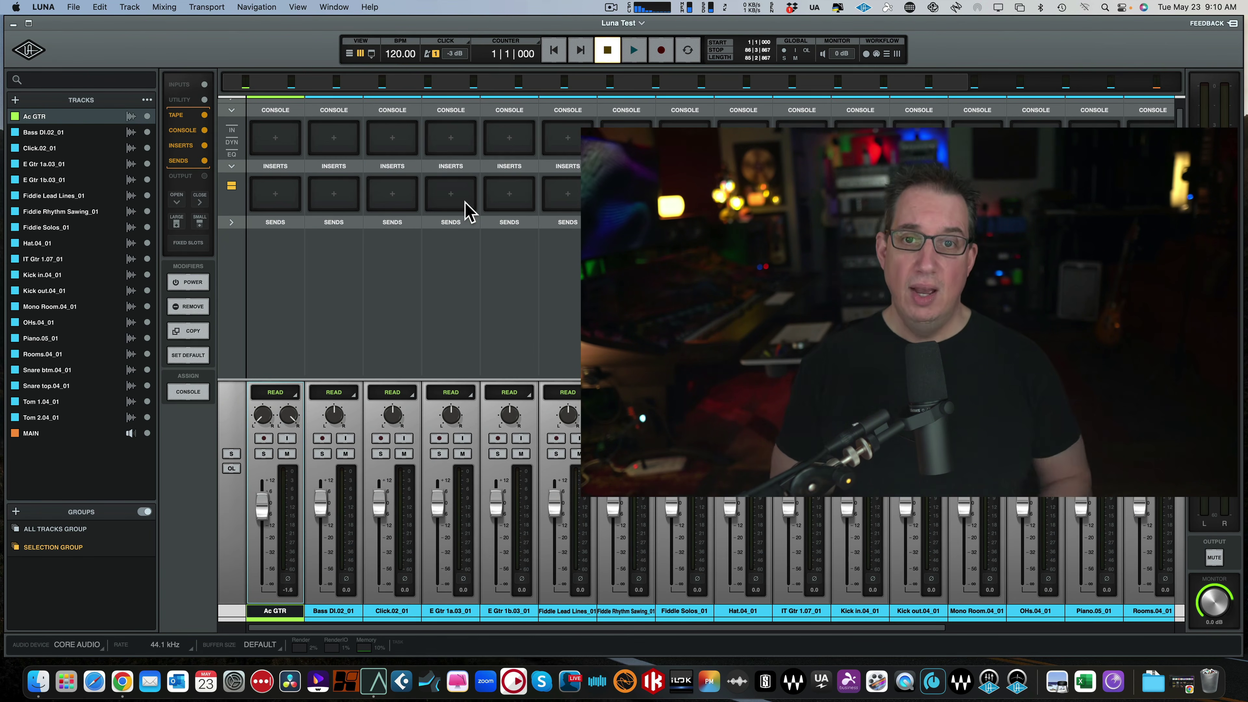